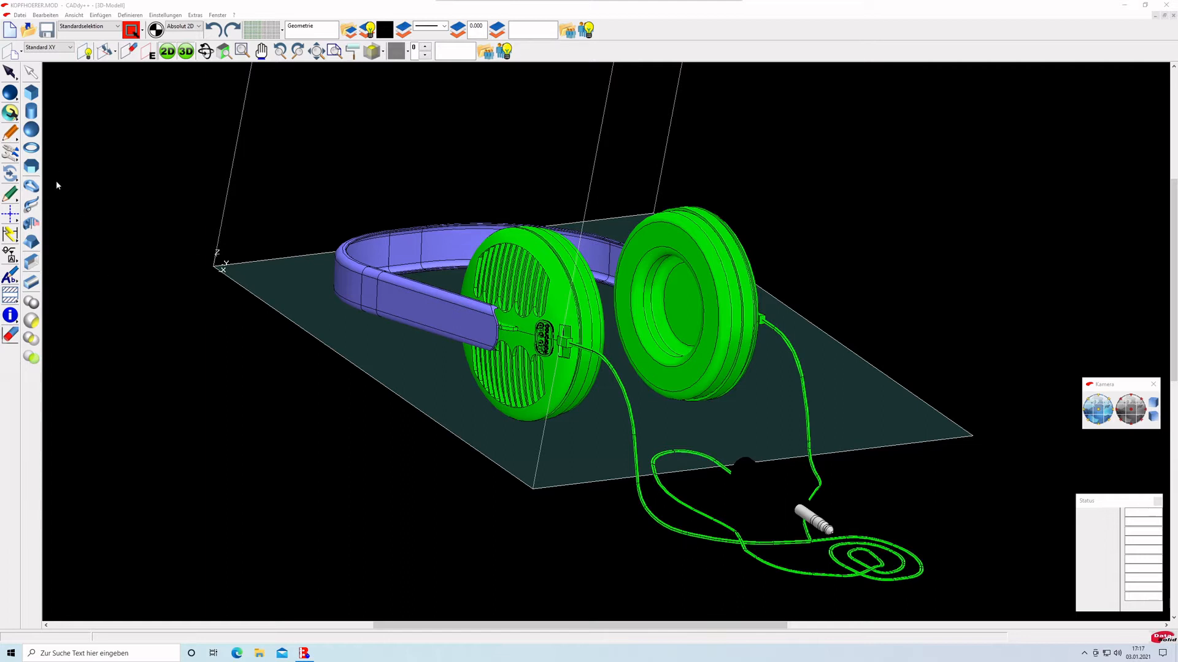
left_click(32, 206)
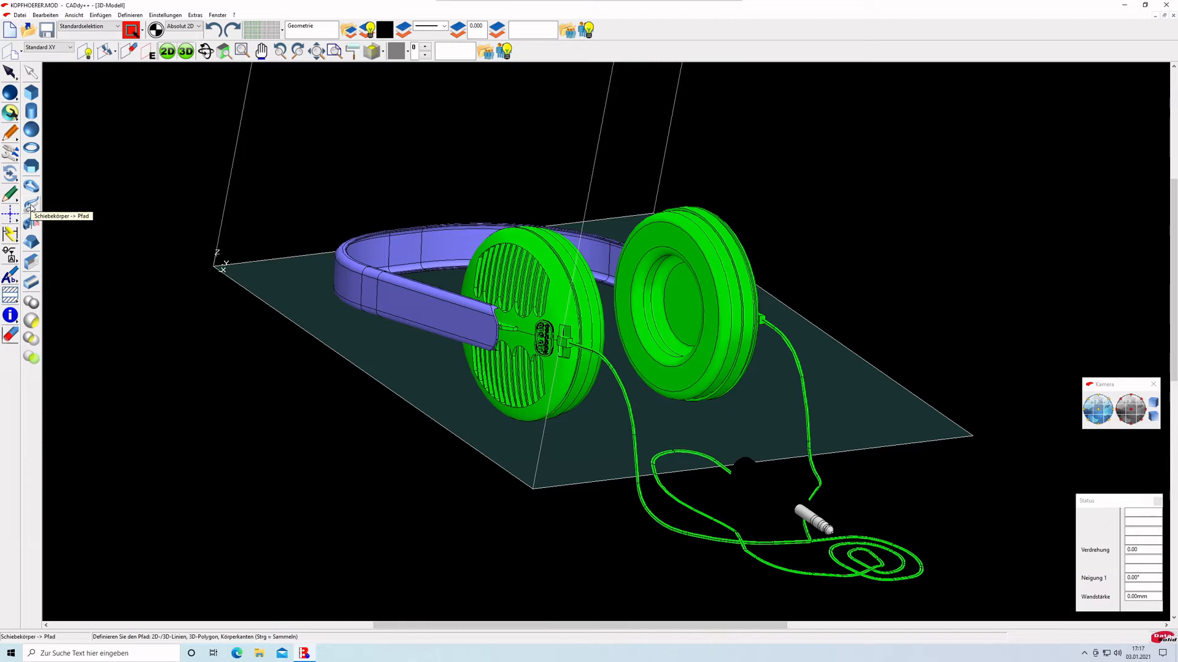
left_click(557, 352)
left_click(32, 73)
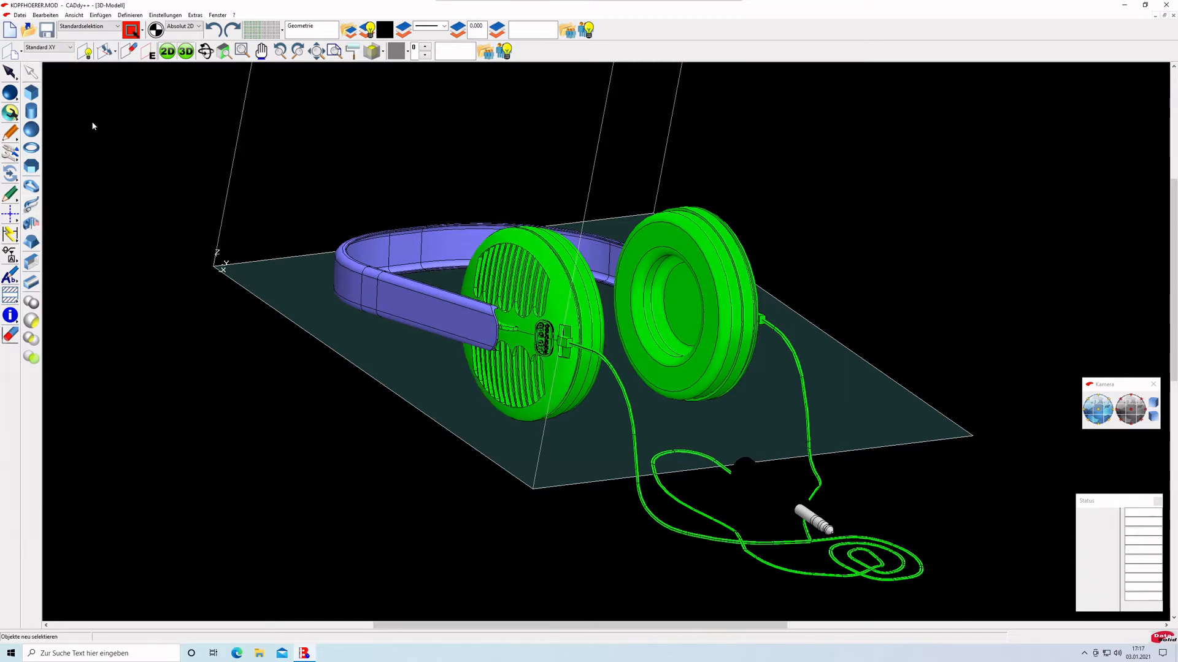
Highlight the cable running from the front ear cup, examine its route from several viewing angles, and clear the selection.
left_click(627, 402)
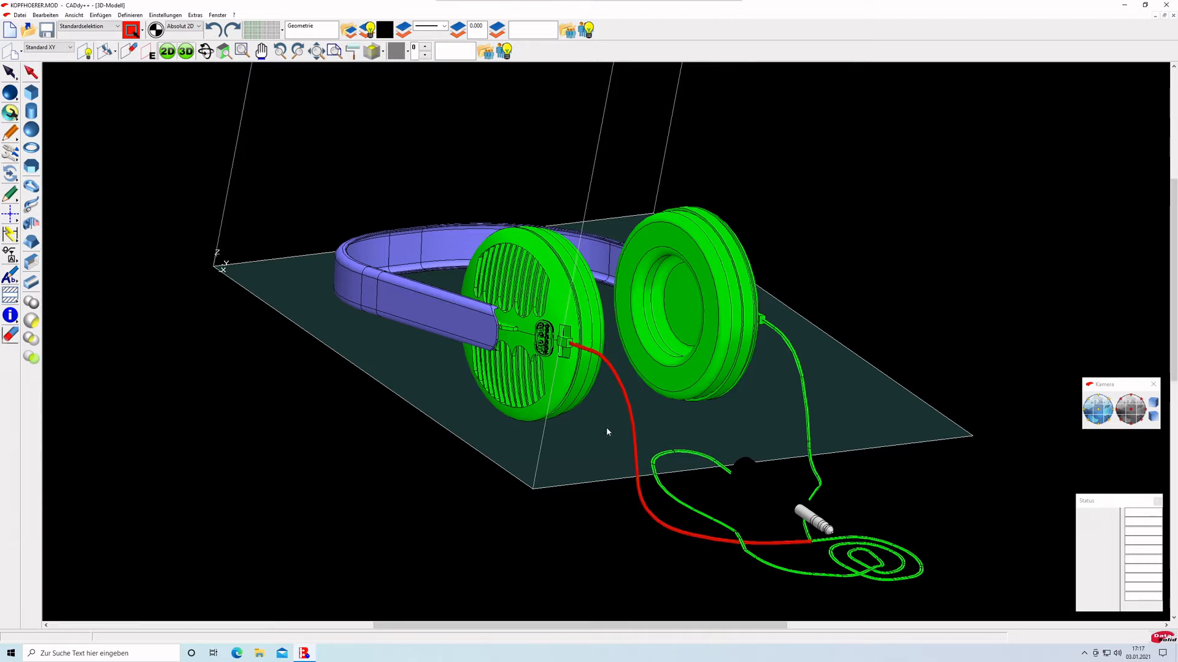
left_click(206, 52)
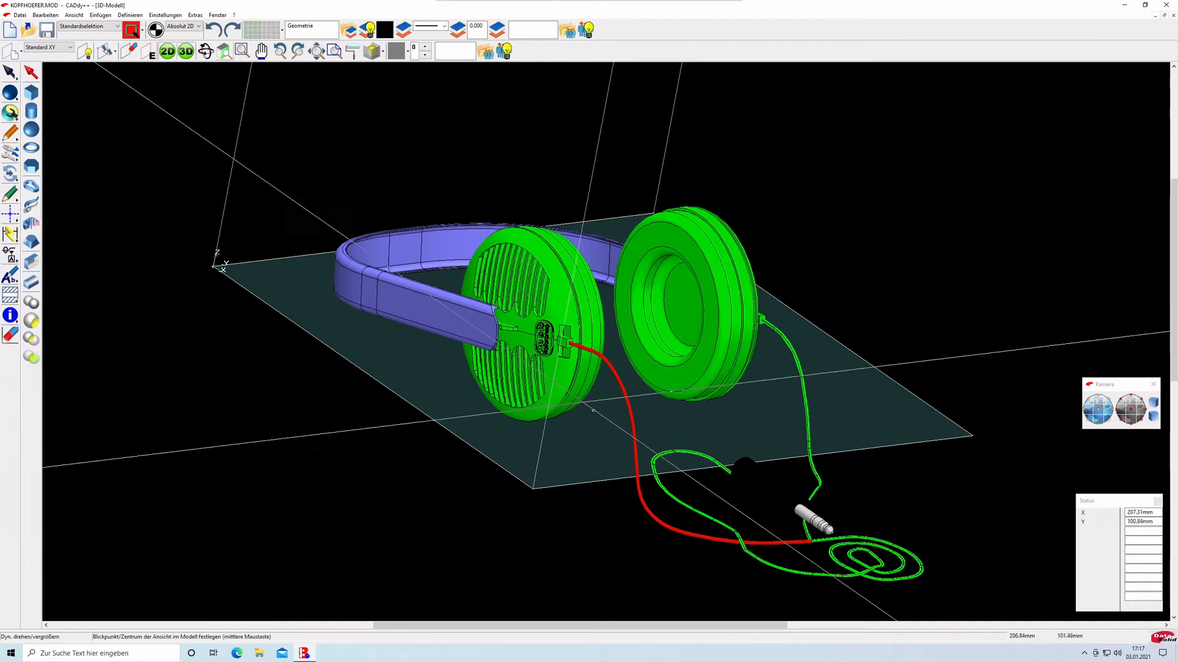
left_click_drag(620, 421, 622, 390)
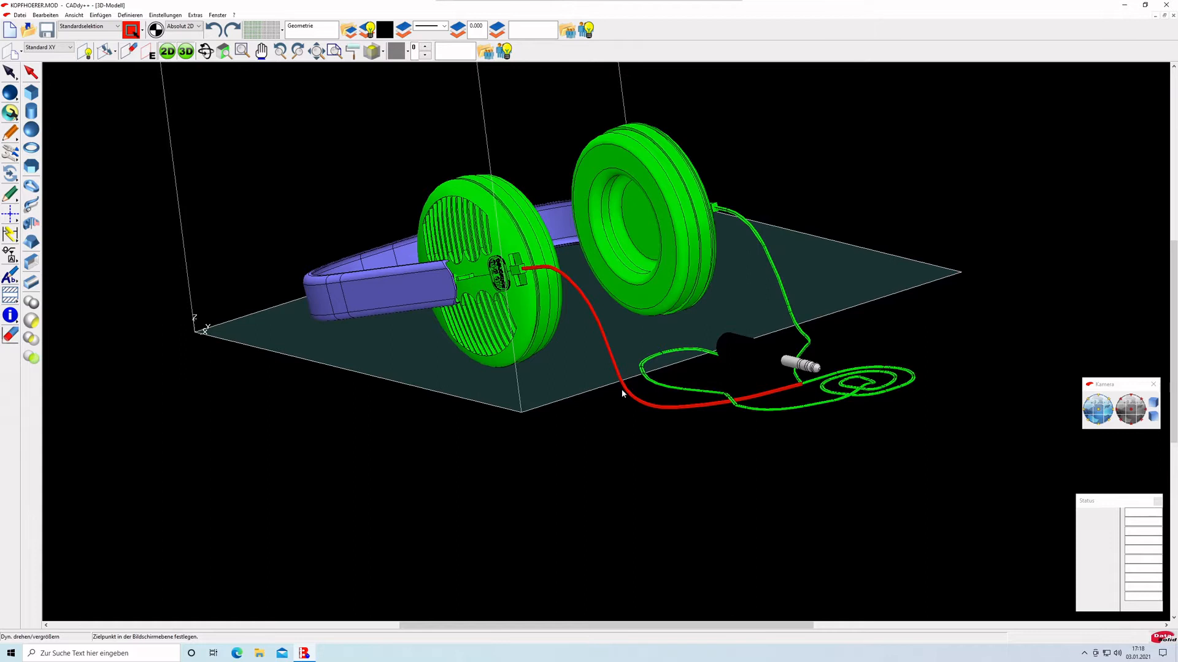
left_click_drag(622, 390, 619, 396)
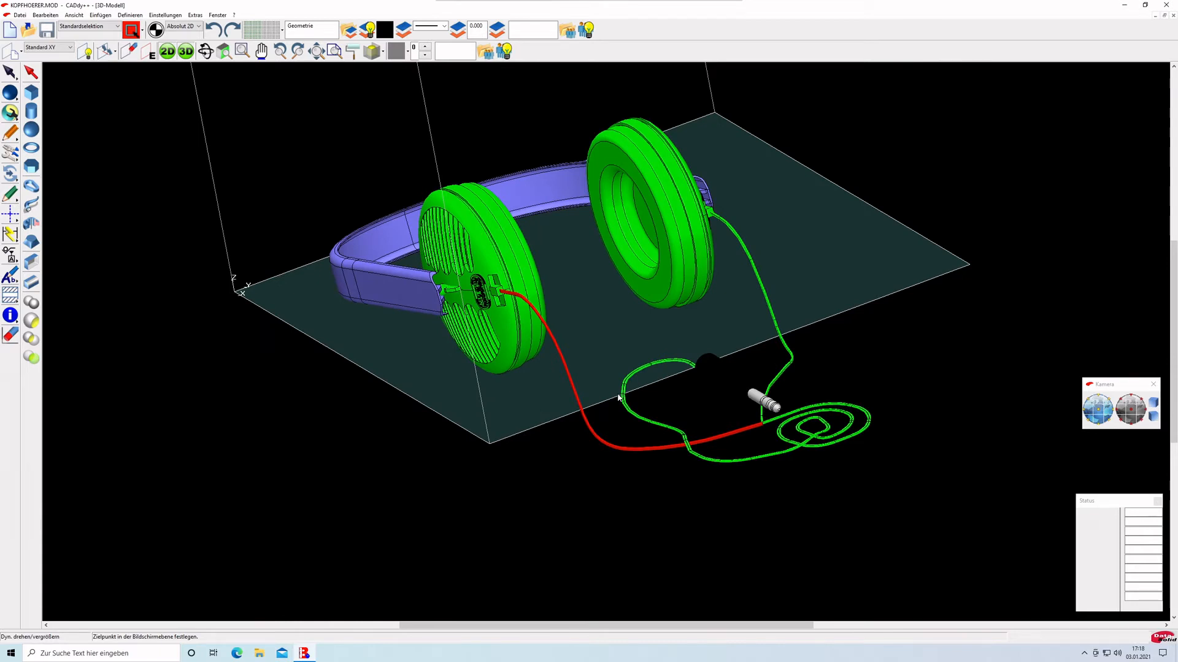
left_click_drag(618, 398, 624, 395)
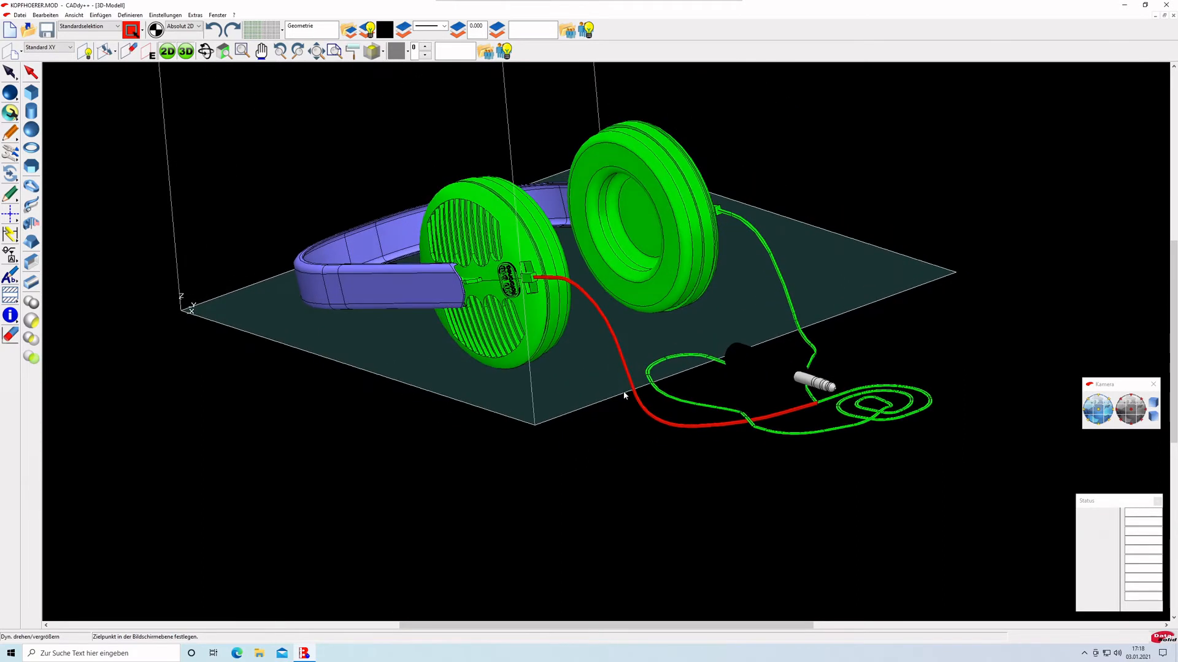
left_click(625, 395)
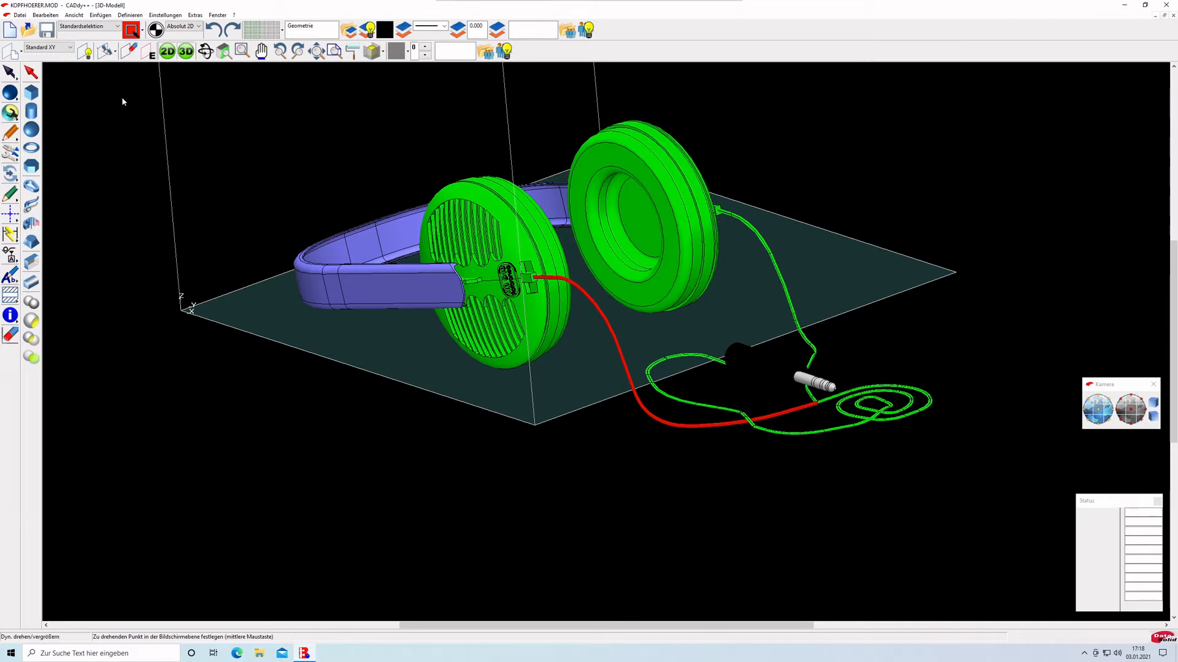
left_click(31, 72)
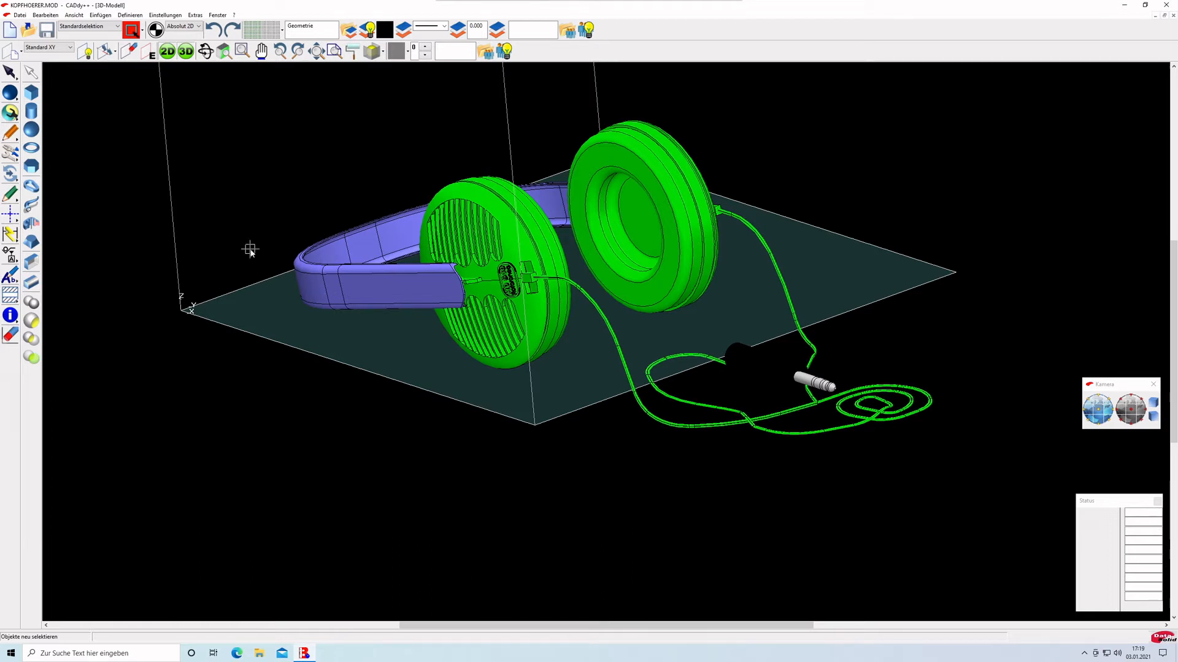
Change the display colour of the front ear cup's slotted outer cover to dark grey, RGB 54, 54, 54.
left_click(33, 73)
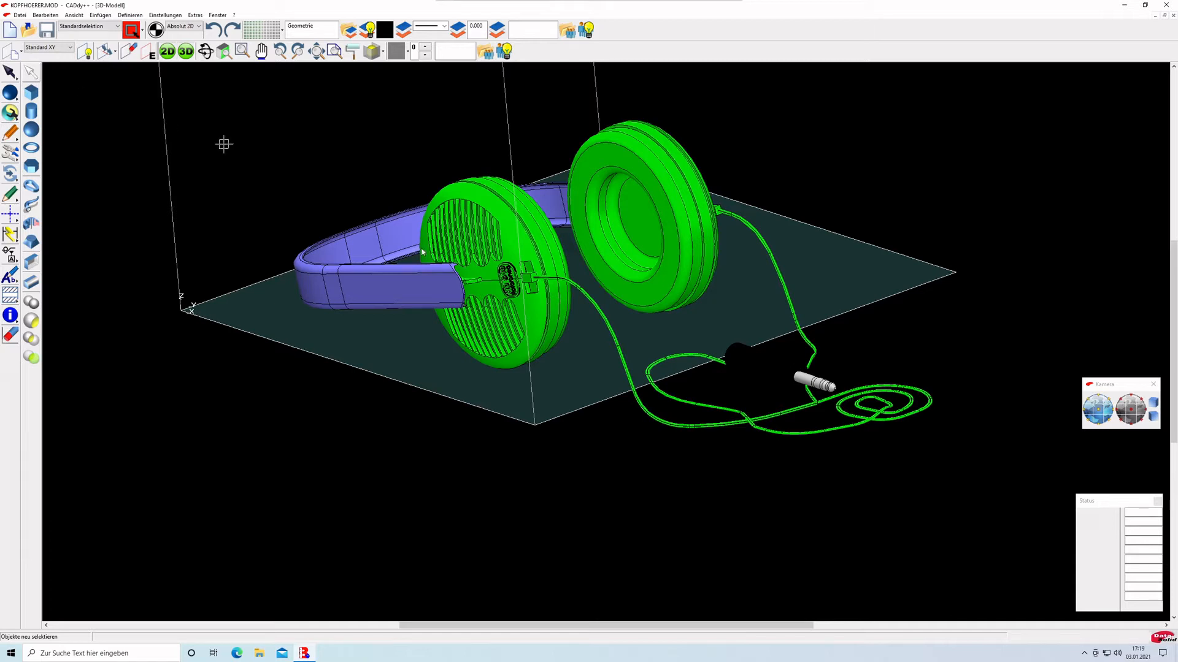
left_click(502, 231)
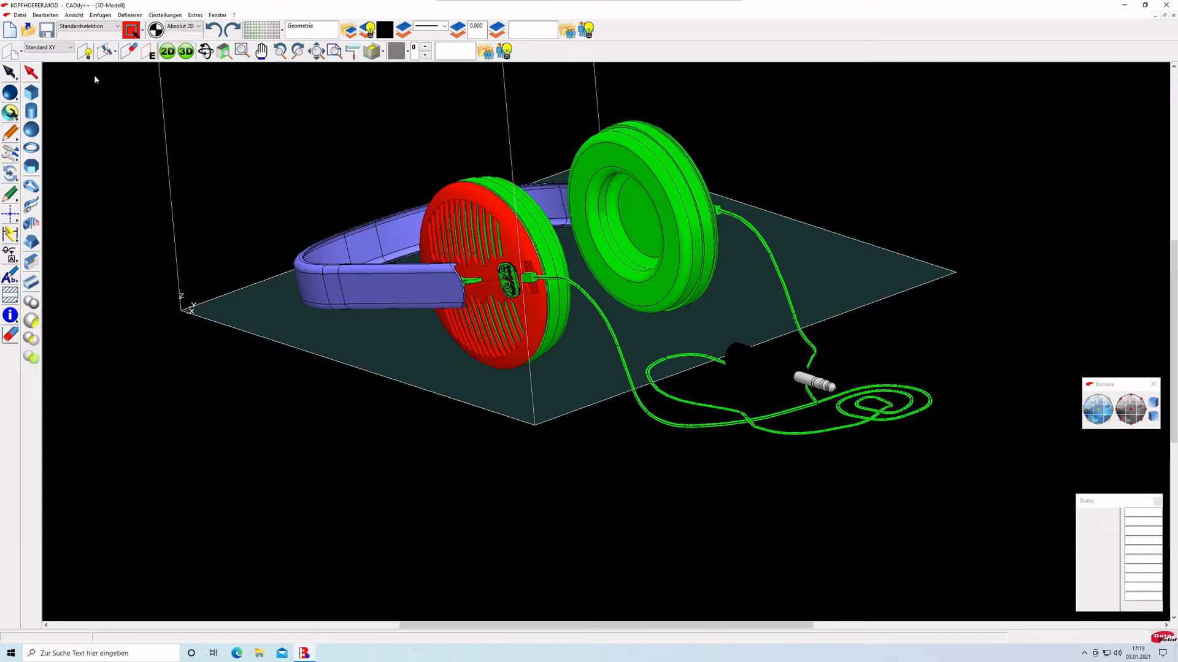
left_click(43, 15)
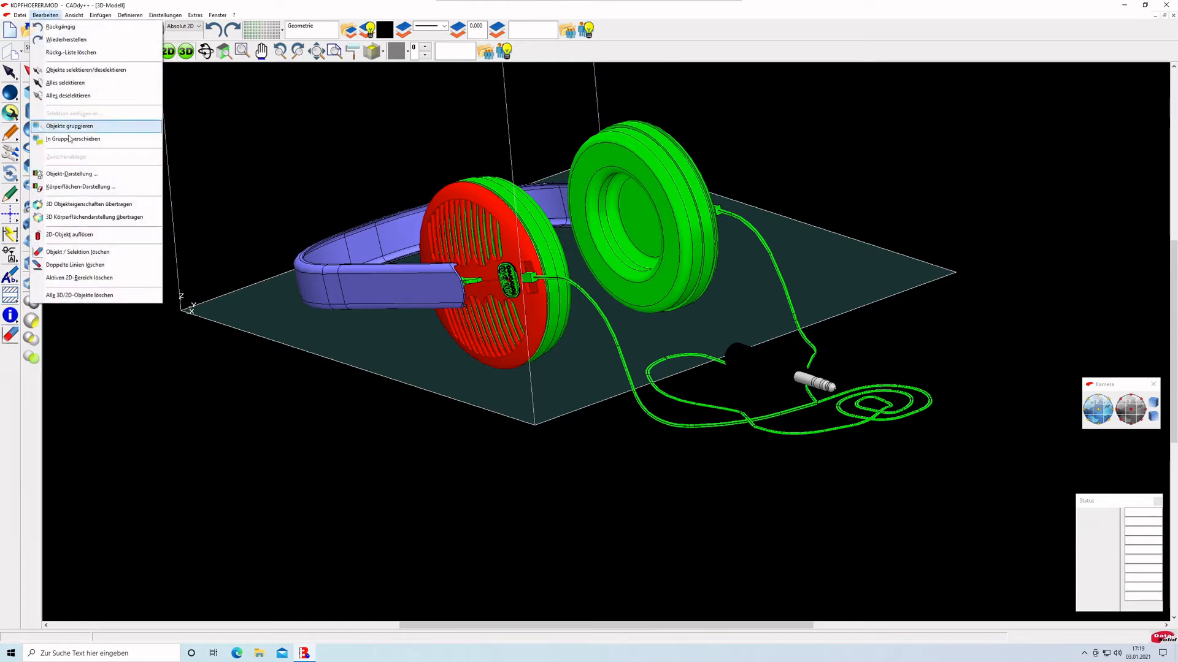
left_click(82, 174)
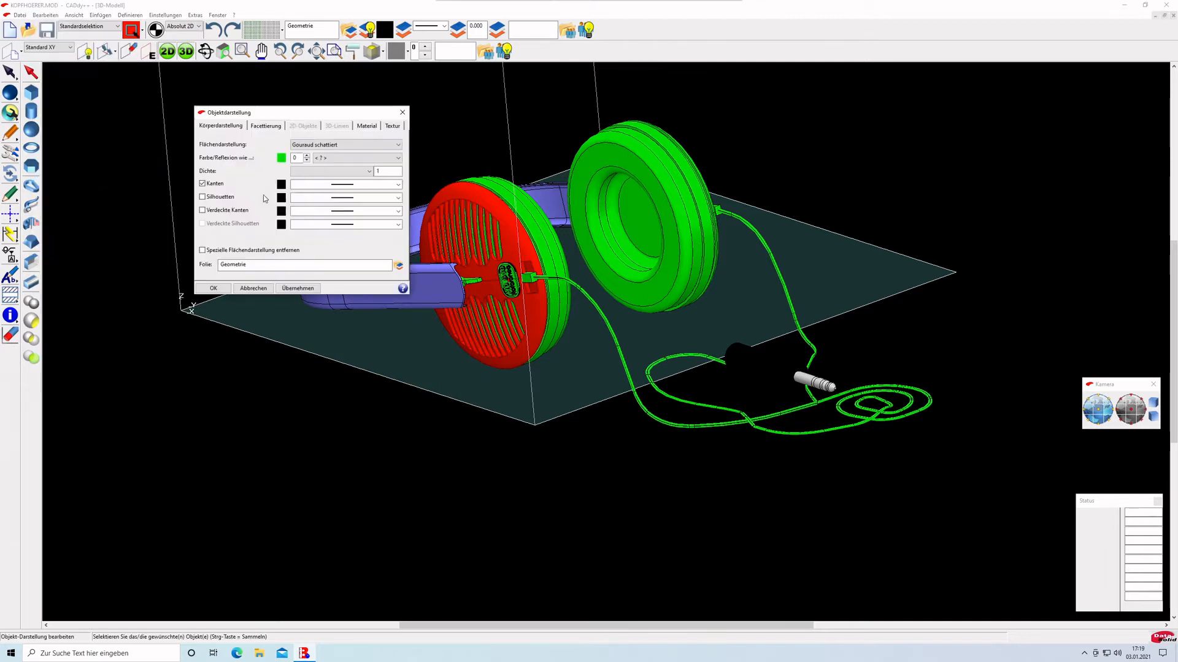
left_click(282, 159)
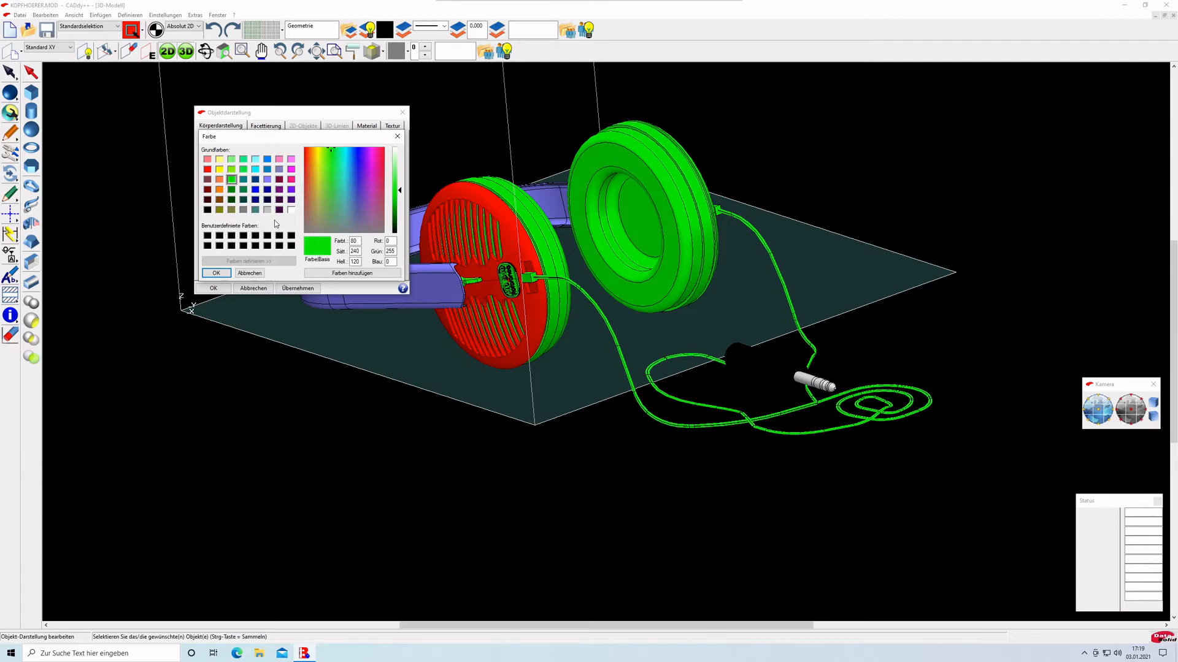
left_click(291, 209)
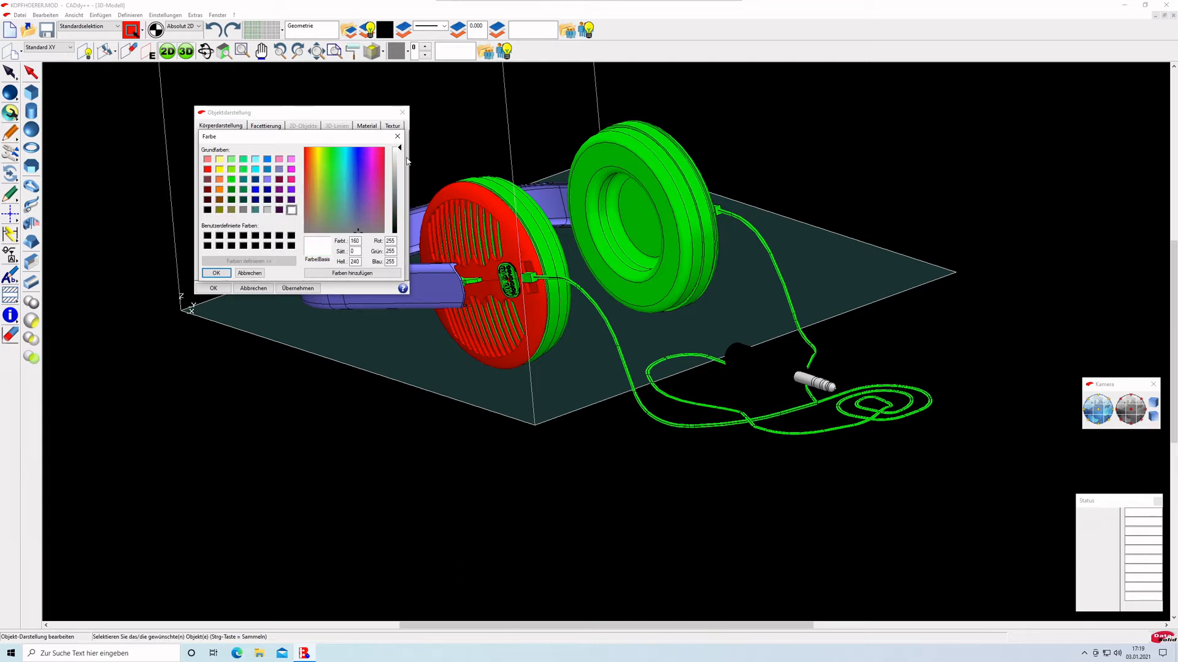
left_click_drag(400, 149, 400, 215)
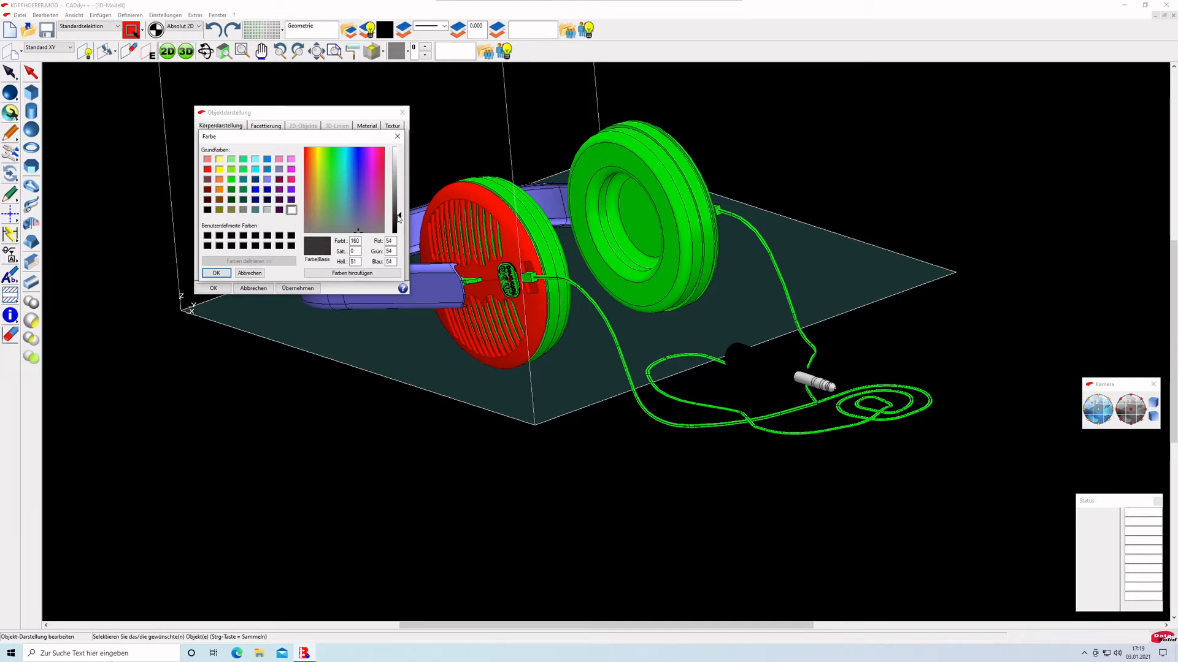
left_click(216, 273)
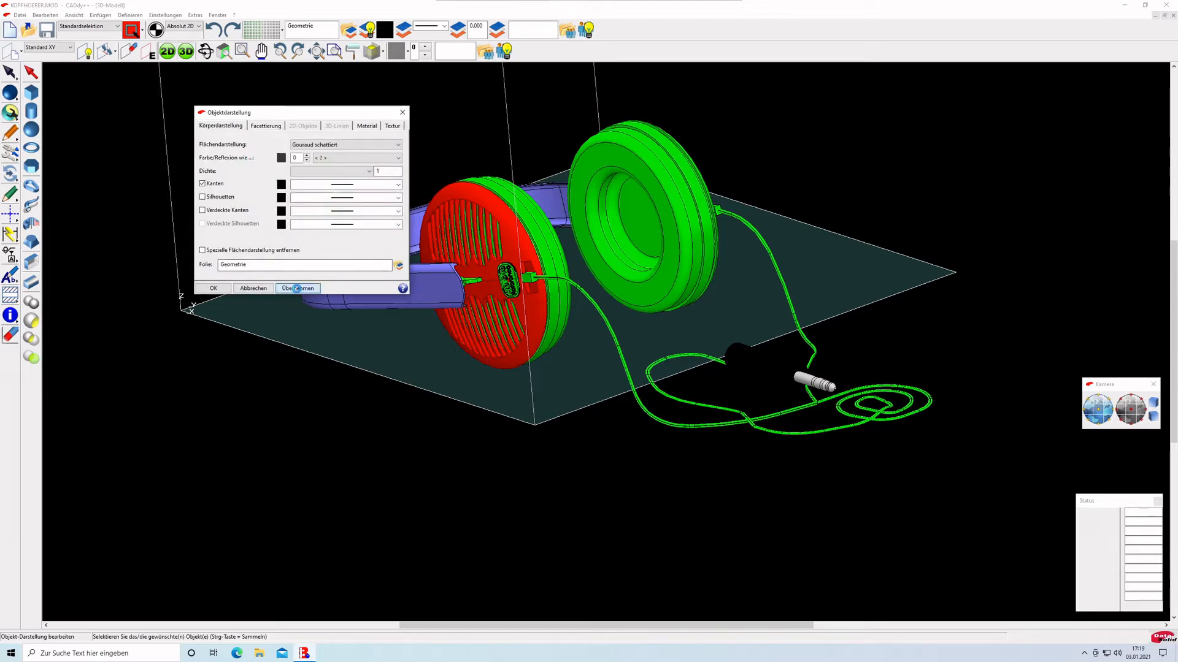
left_click(214, 288)
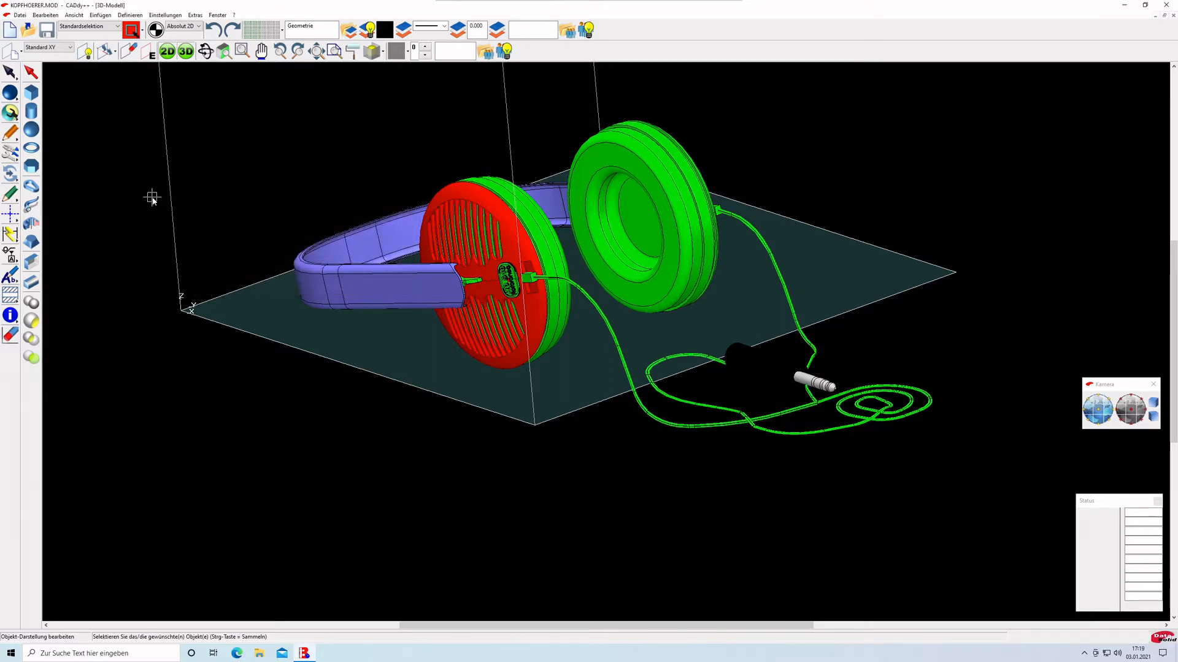
left_click(30, 72)
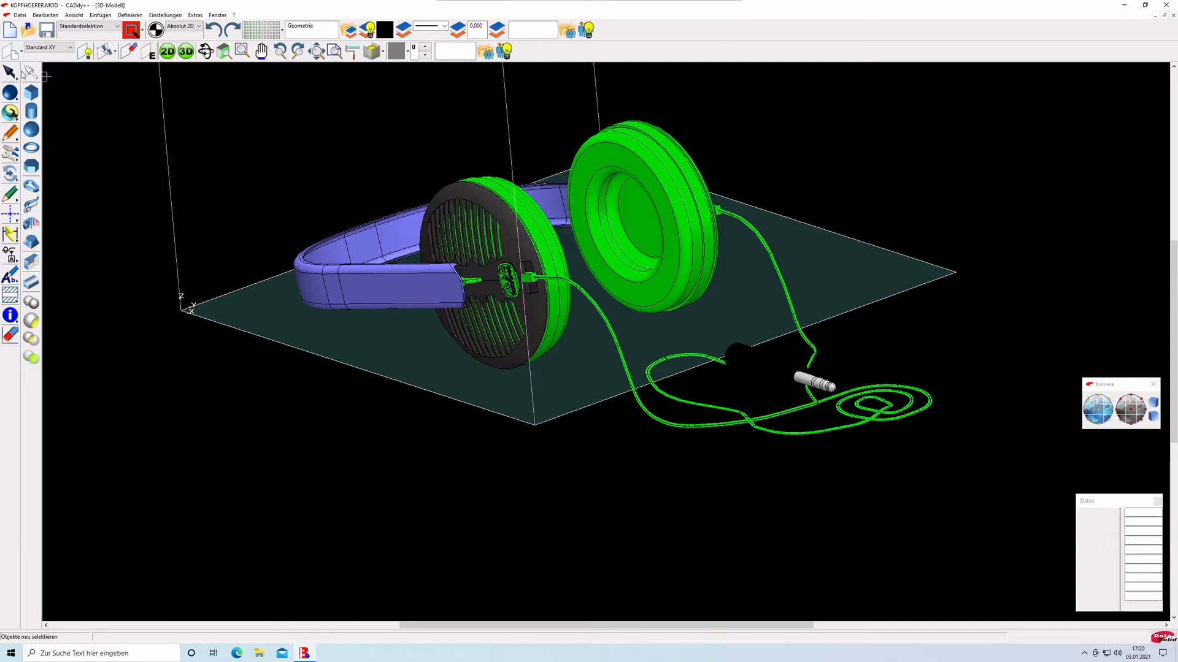
Give the slotted outer cover of the other ear cup the same dark grey colour, RGB 54, 54, 54.
left_click(206, 51)
left_click(690, 258)
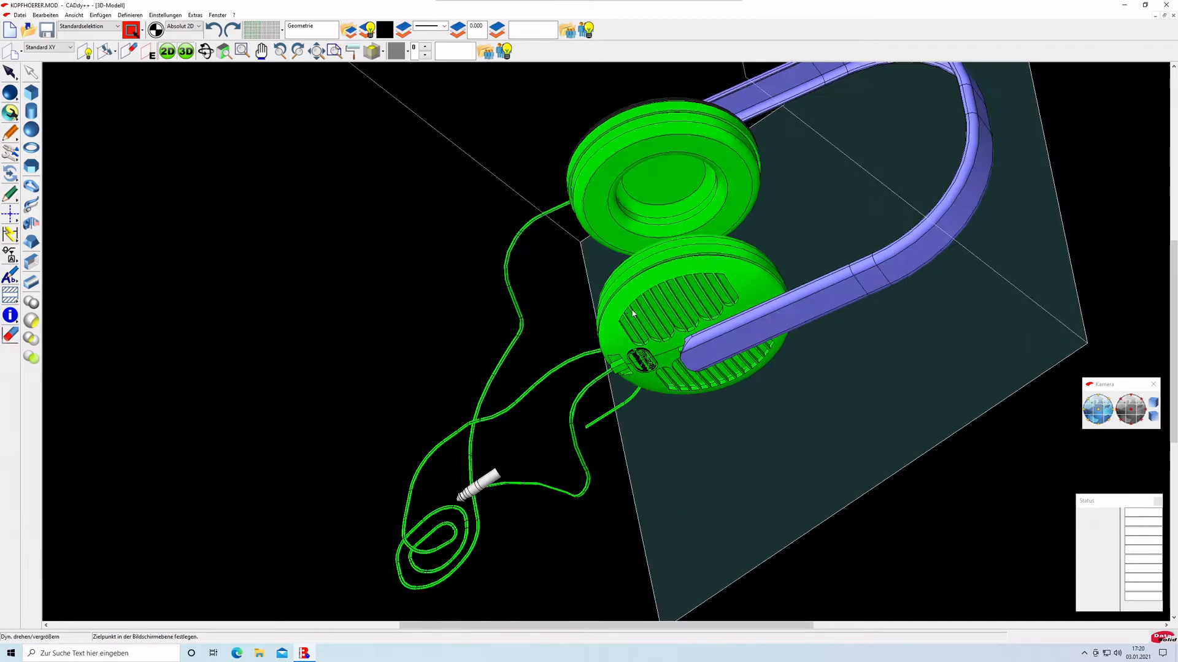
left_click(635, 304)
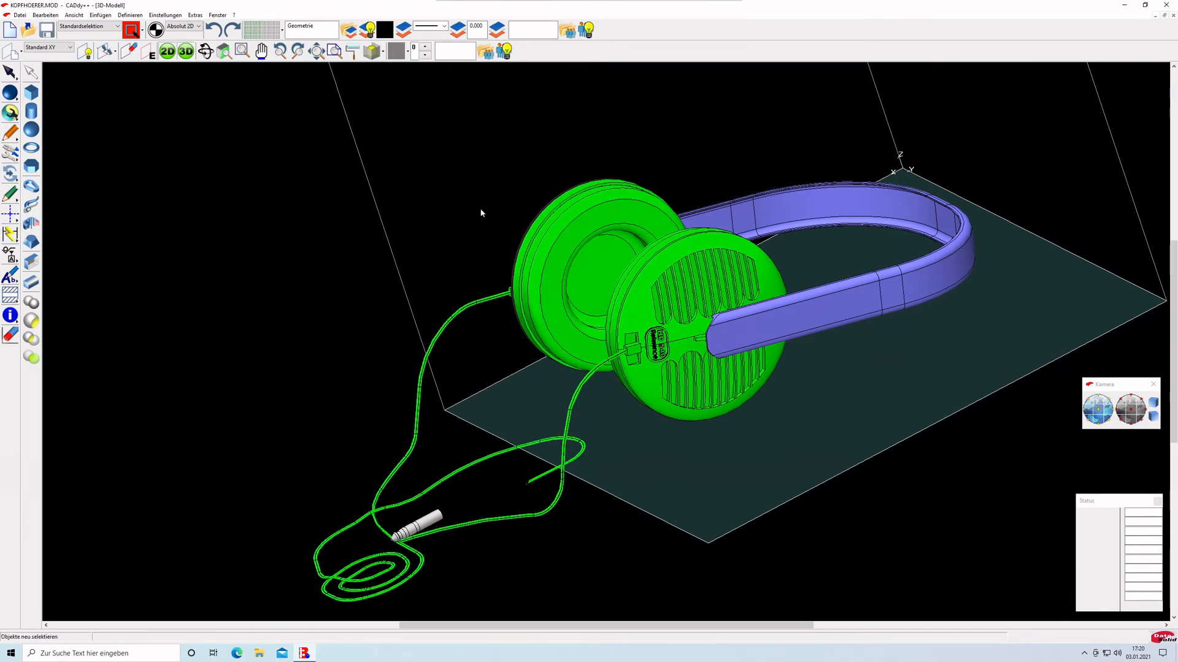
left_click(637, 296)
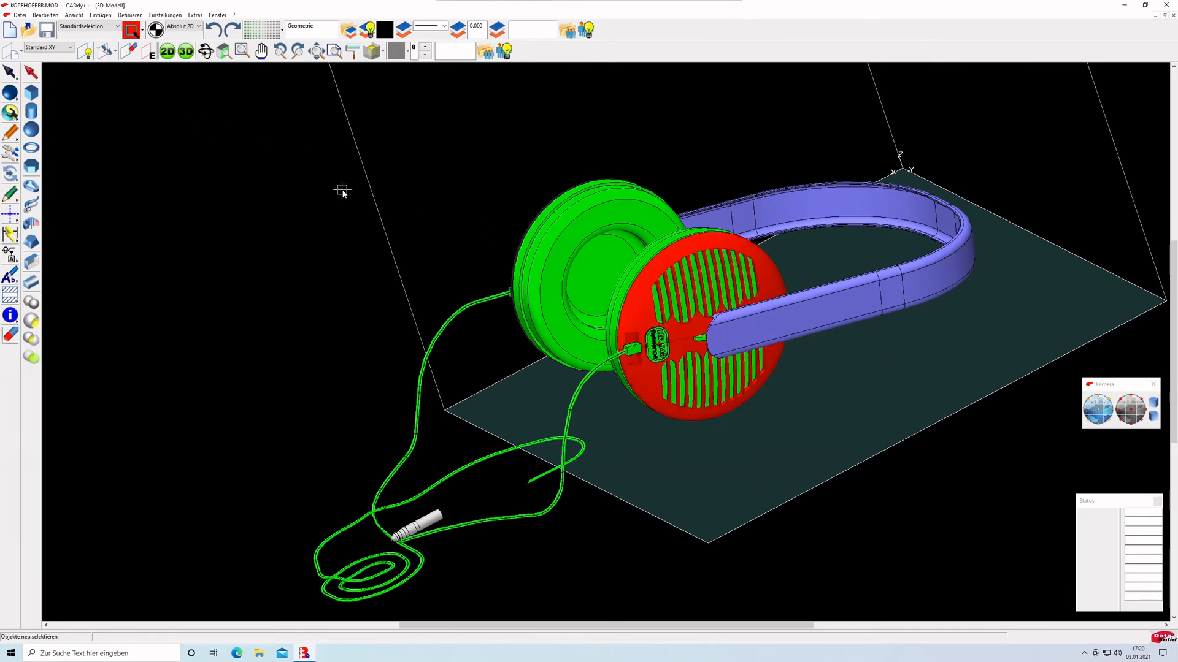
left_click(49, 17)
left_click(101, 175)
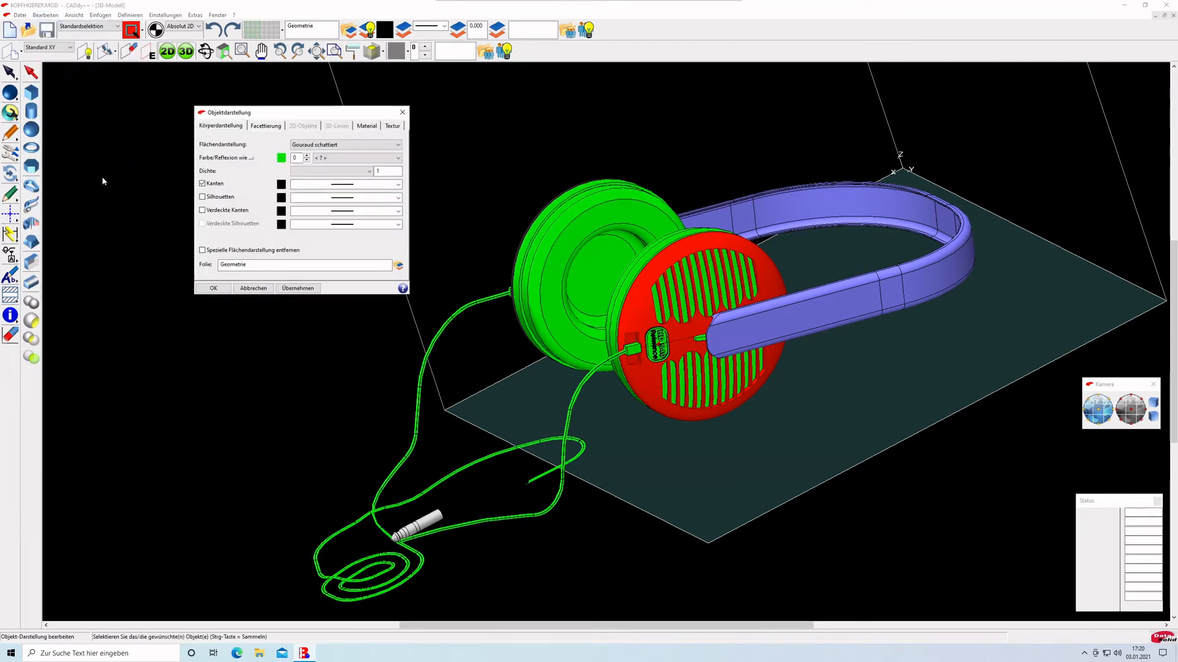
left_click(281, 158)
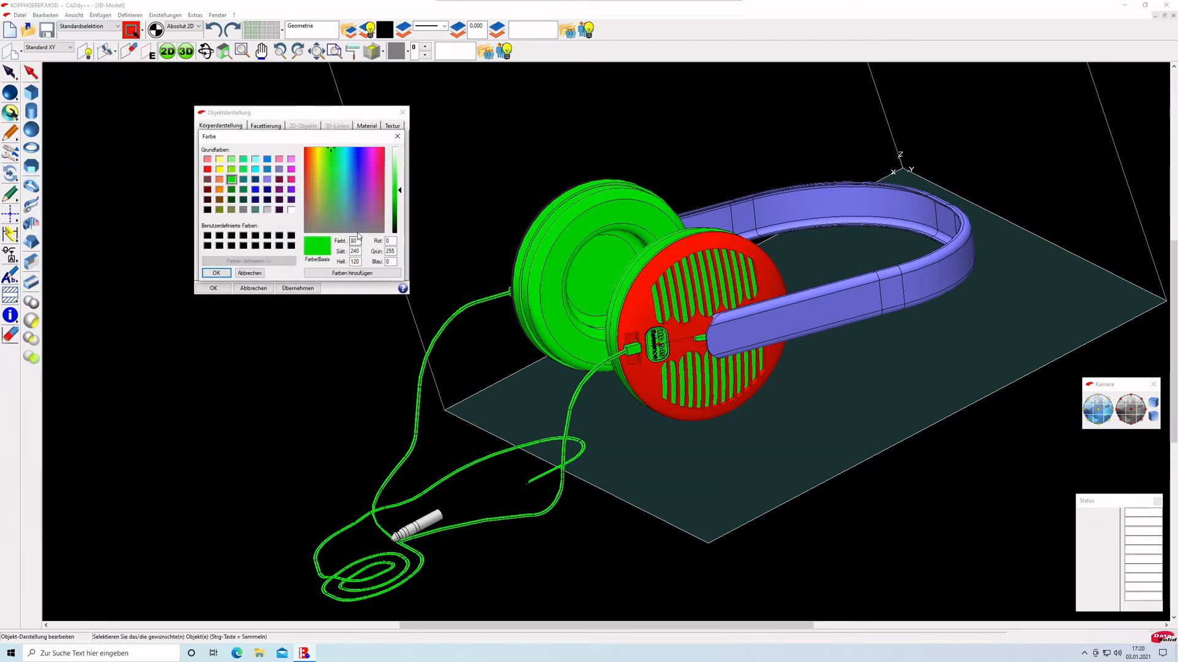
left_click(290, 210)
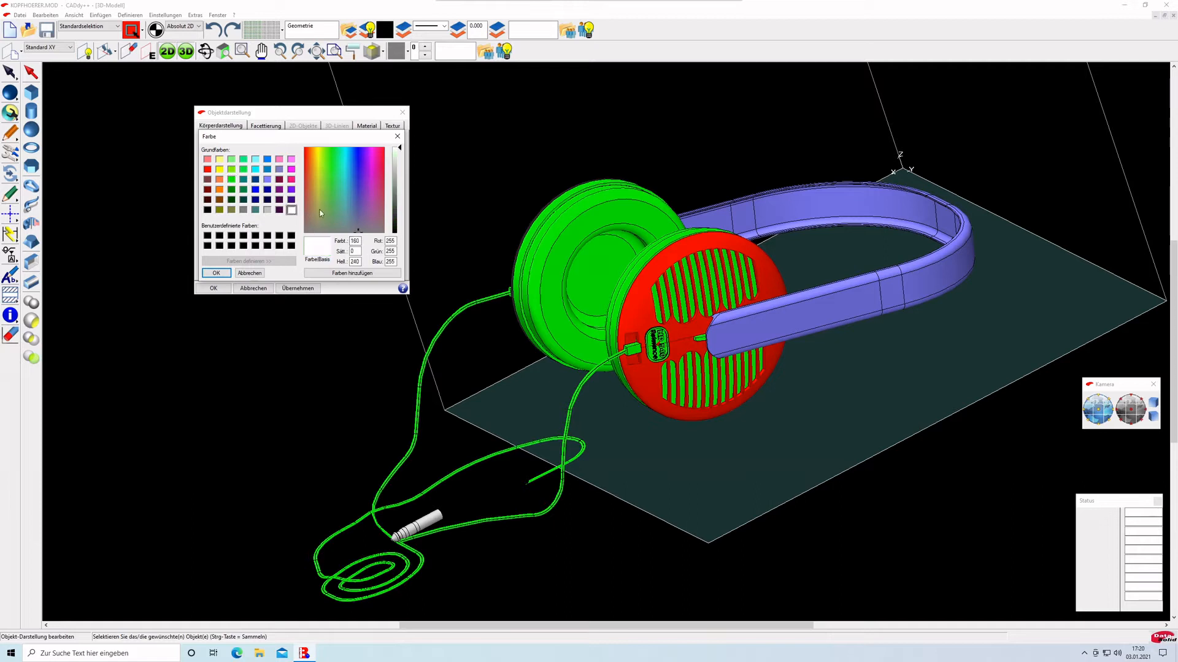
left_click_drag(402, 153, 362, 235)
type("54")
key("Tab")
type("54")
key("Tab")
type("54")
key("Return")
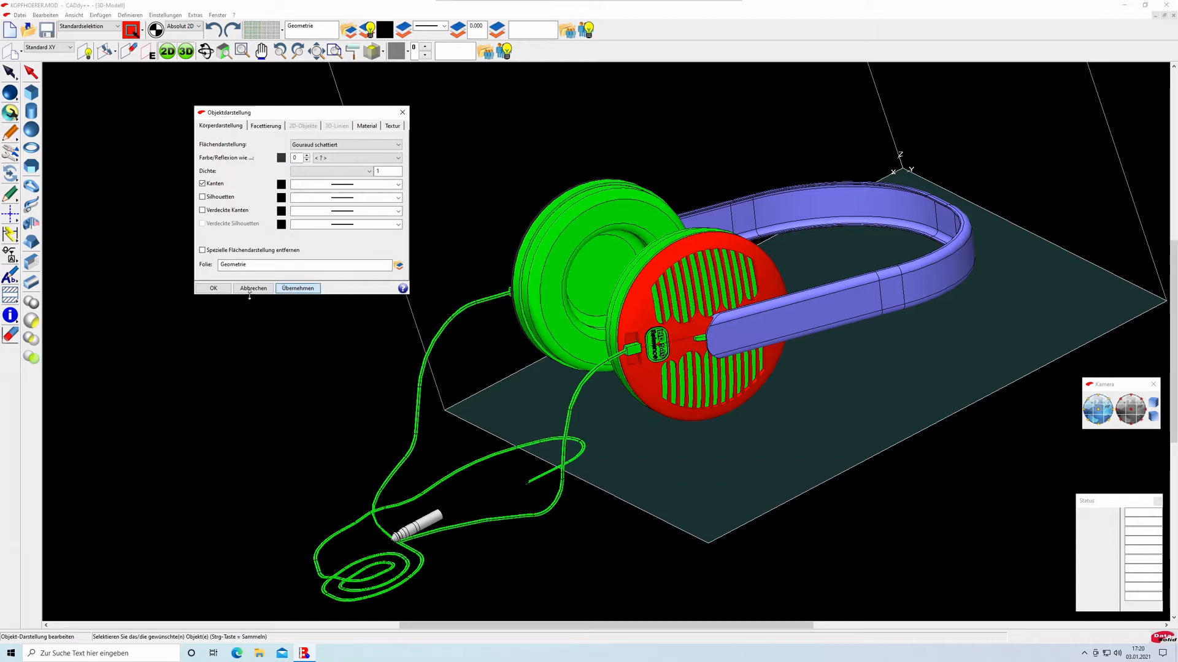
left_click(214, 288)
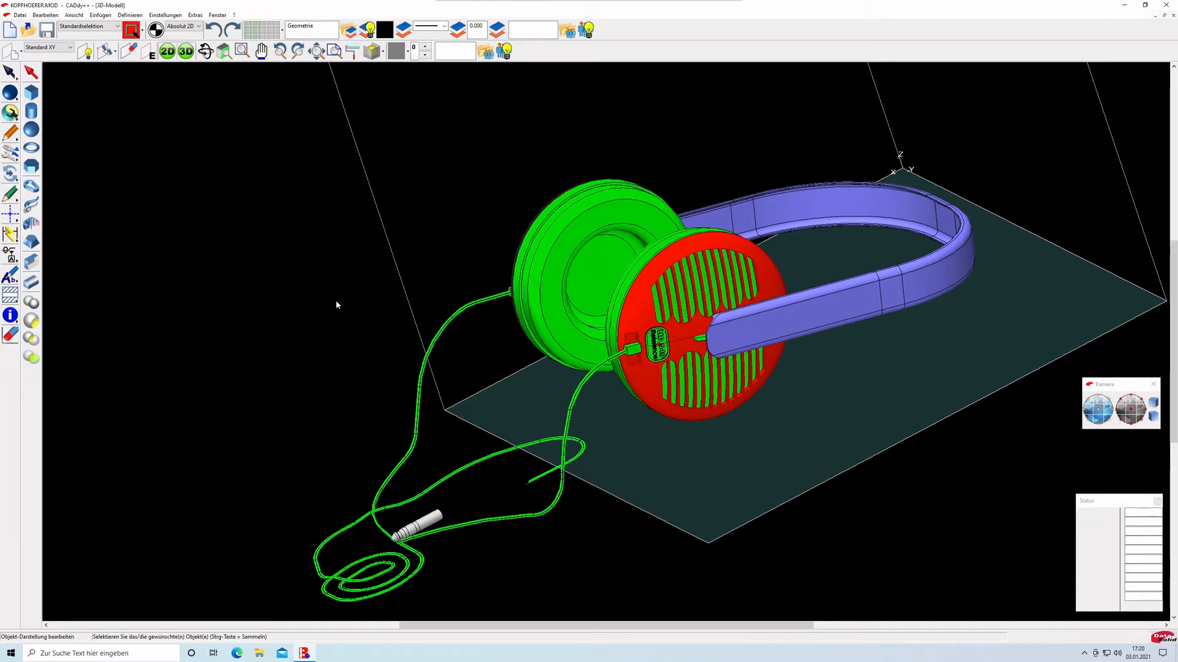
left_click(30, 72)
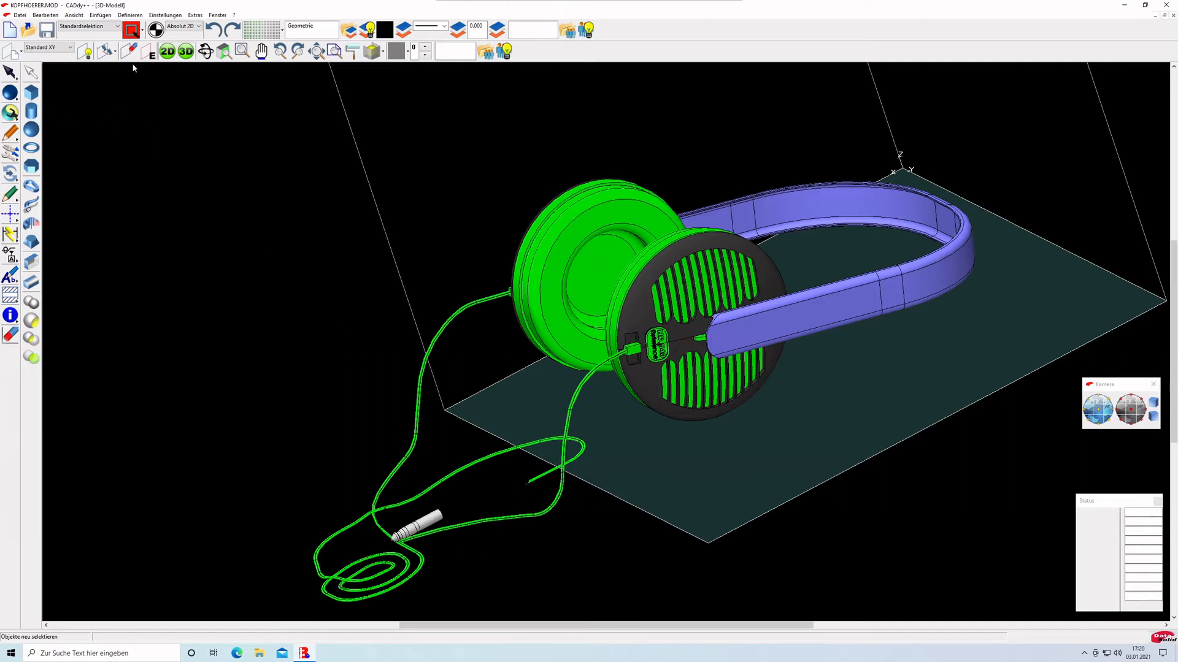
Examine the headphones with both dark grey ear cup covers from several viewing angles.
left_click(205, 51)
left_click(585, 335)
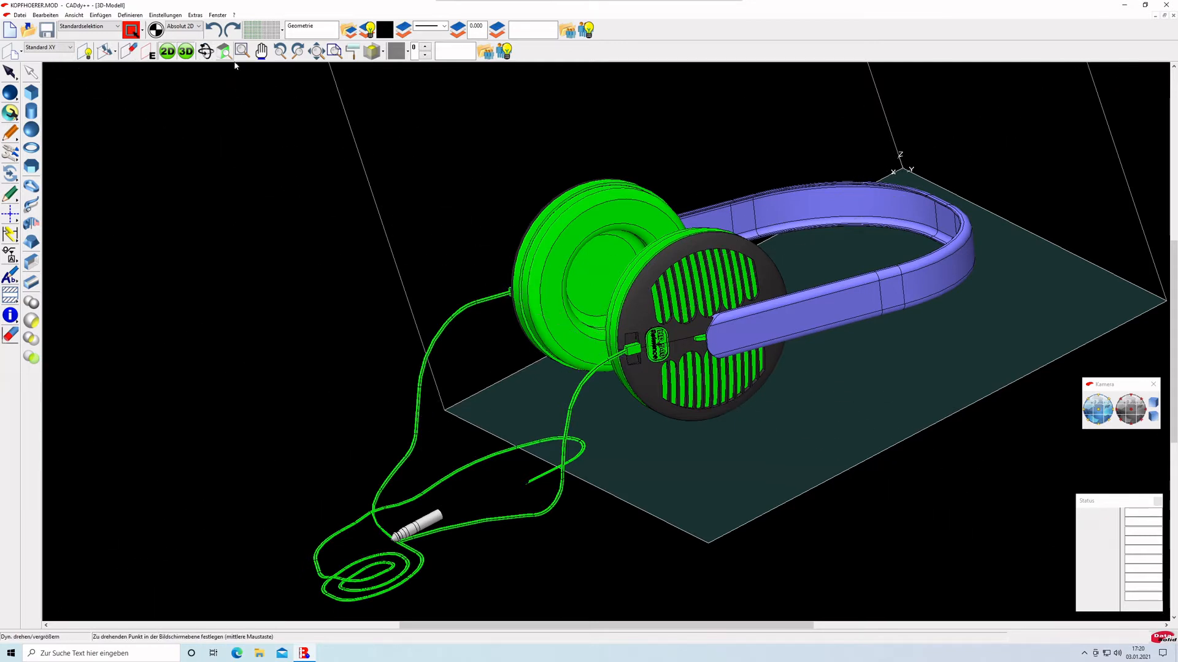
left_click(205, 52)
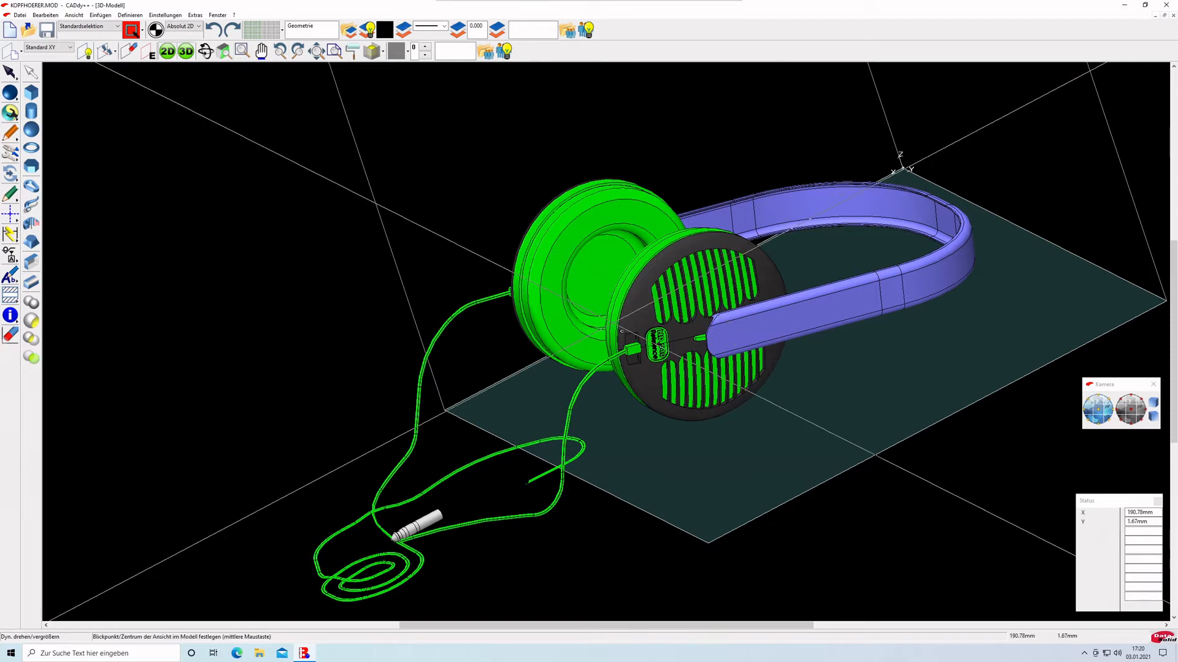
left_click(678, 305)
left_click(603, 279)
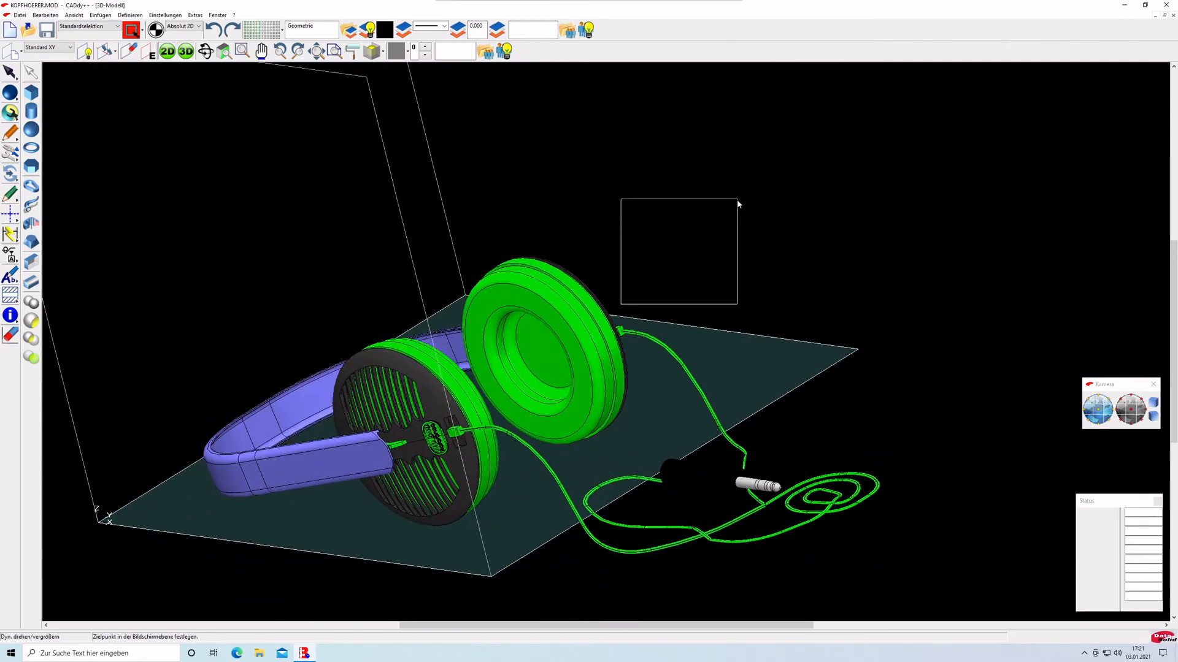
left_click(738, 205)
left_click(500, 387)
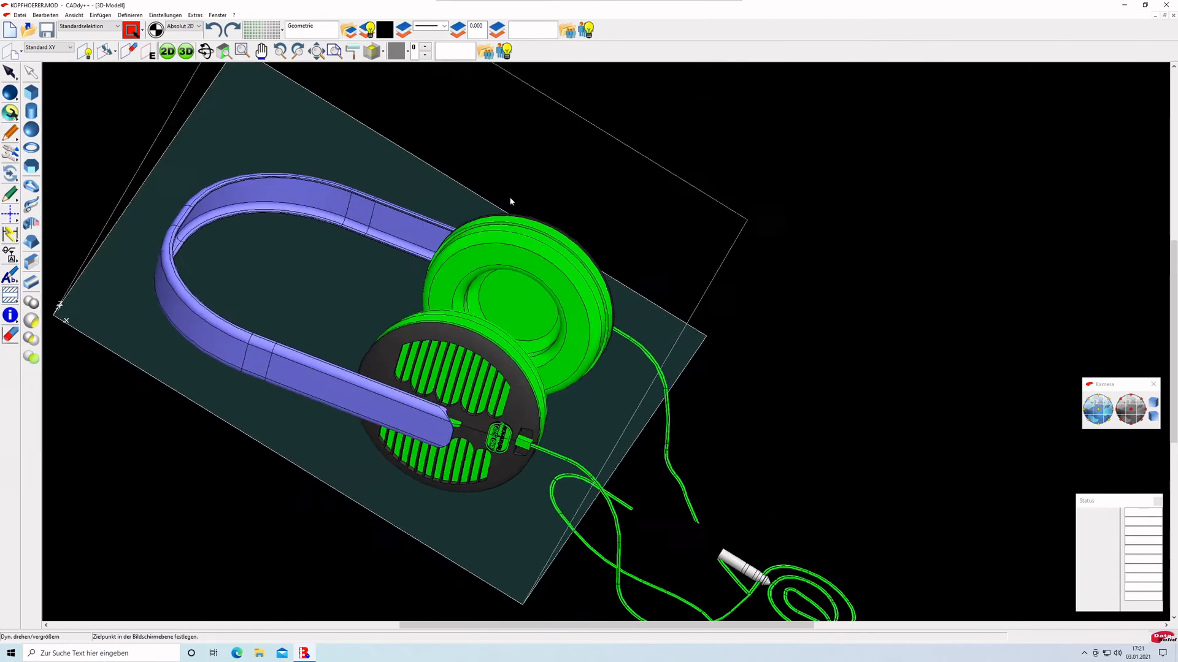
left_click(489, 192)
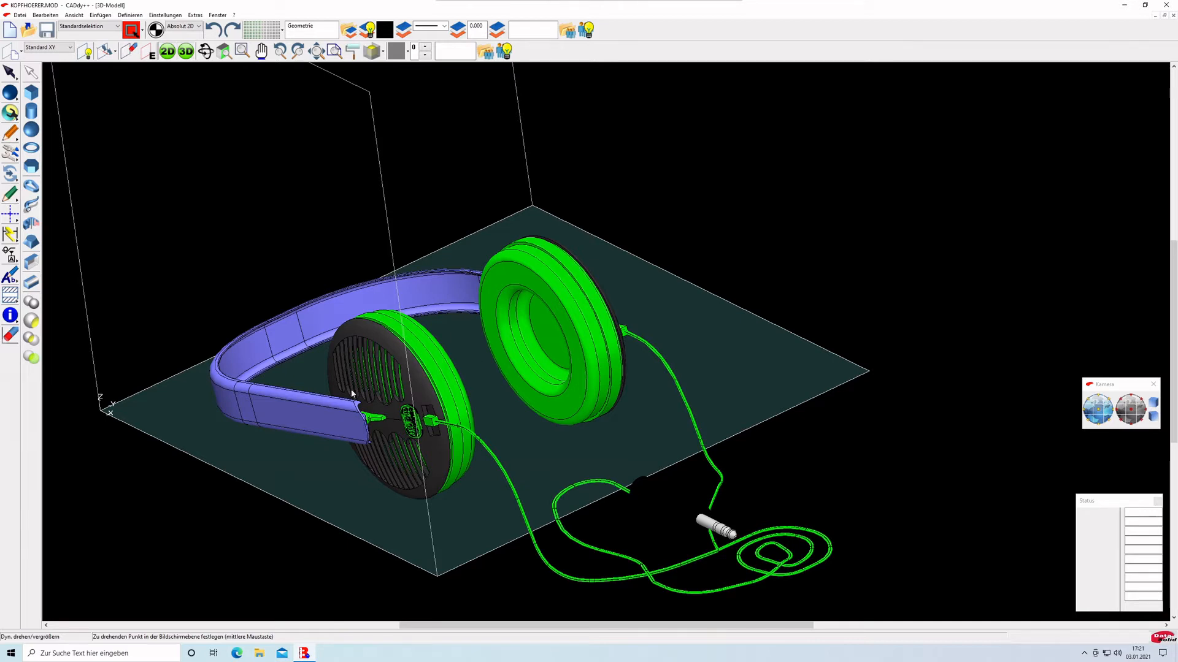
middle_click_drag(115, 117, 277, 161)
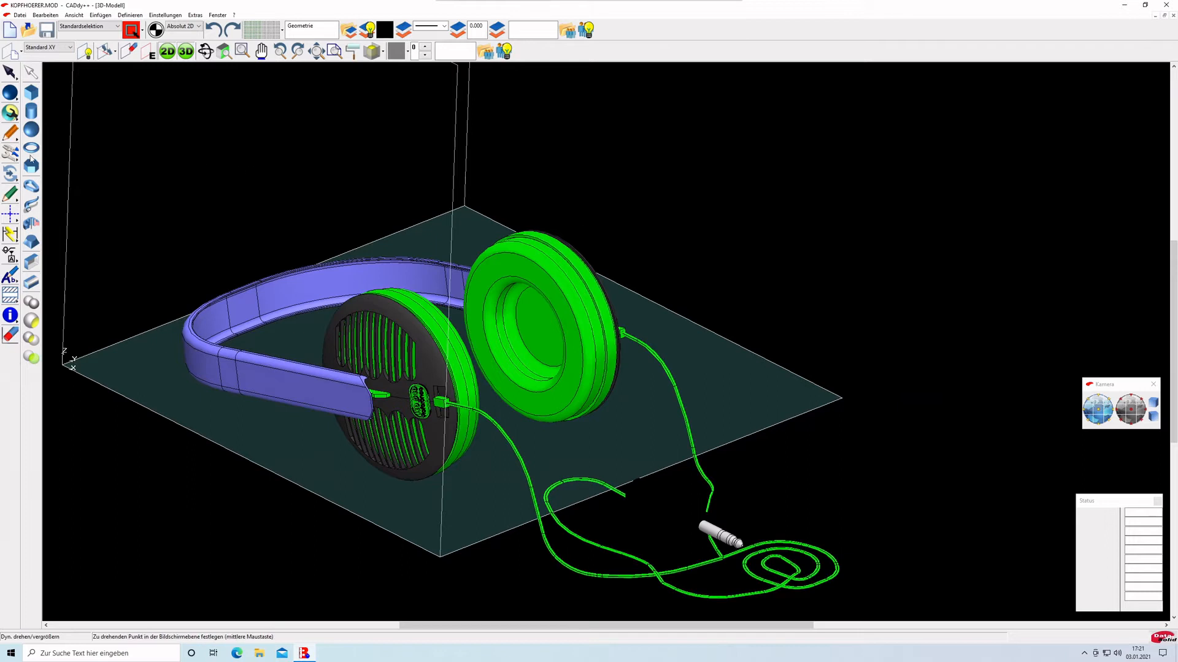
left_click(32, 70)
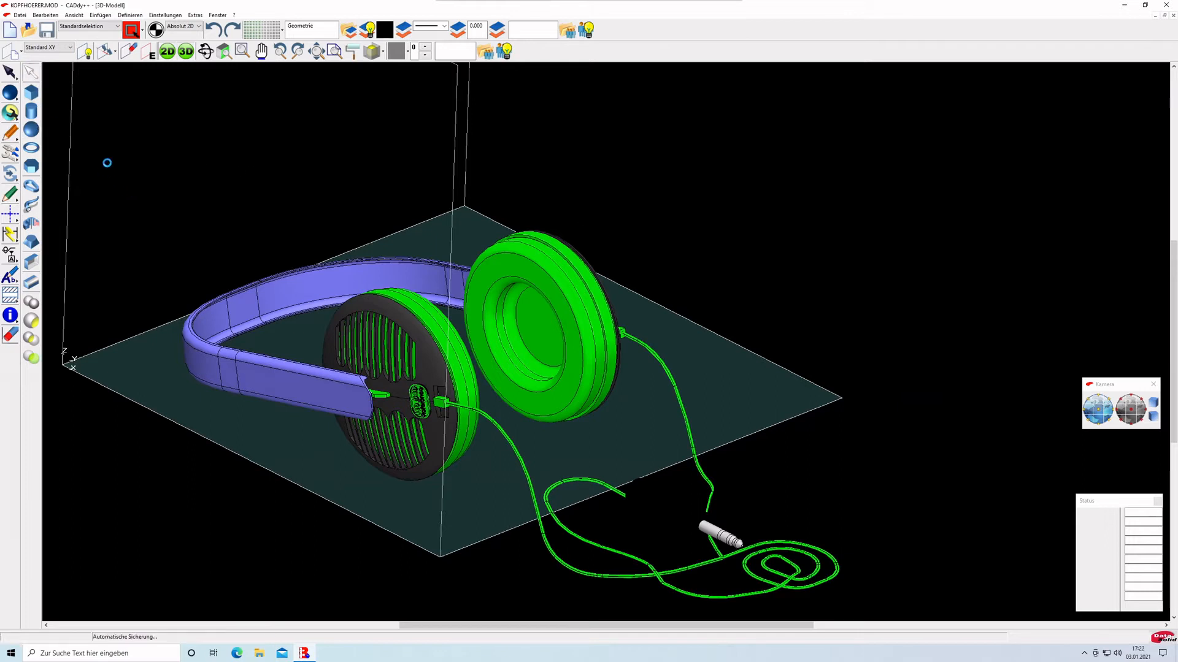
Export all parts of the headphone model as the STL file Kopfhoerer.stl into the SHAREPOINT folder under vmware-host's Shared Folders.
left_click_drag(98, 113, 924, 606)
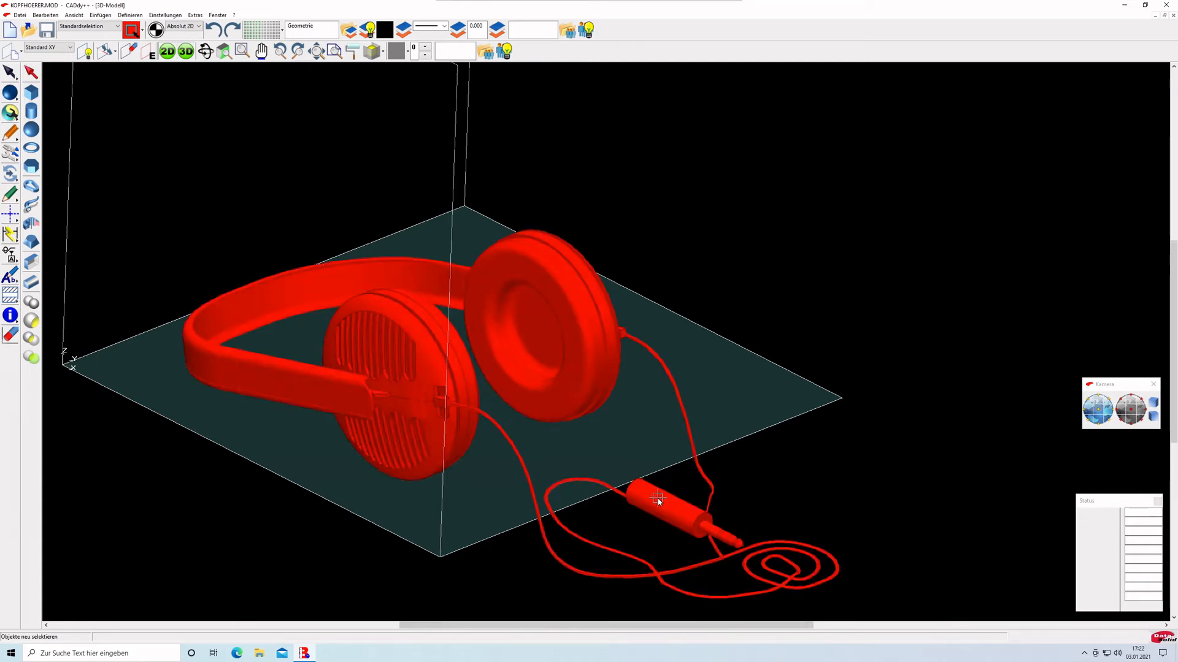
left_click(20, 15)
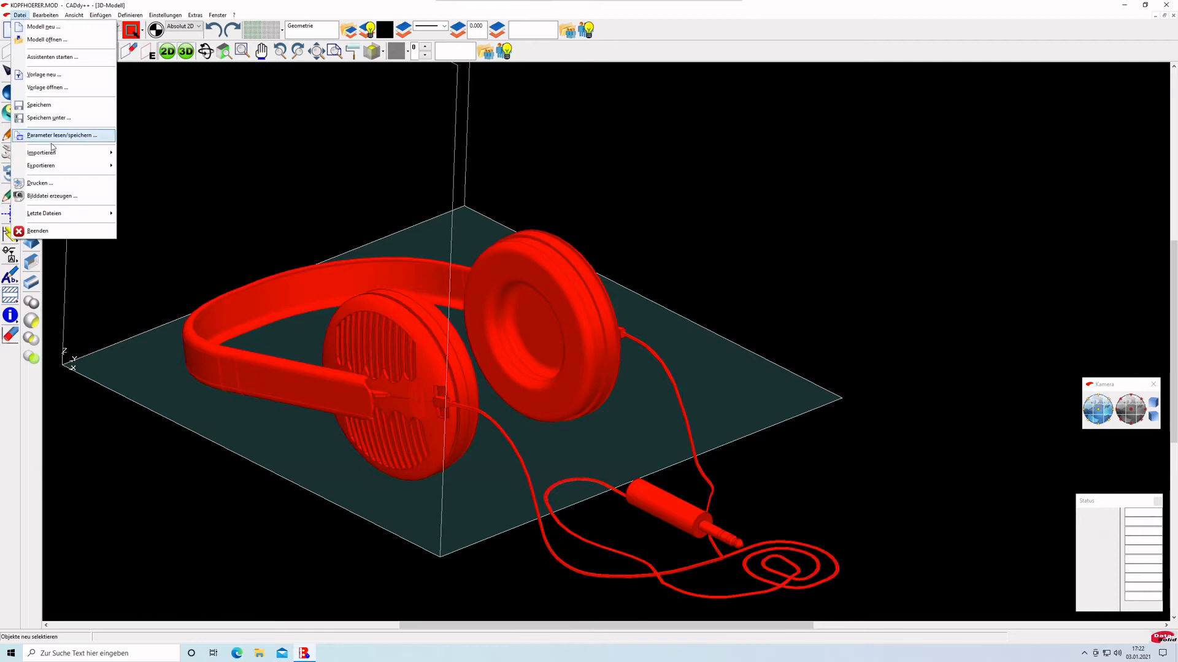
mouse_move(65, 171)
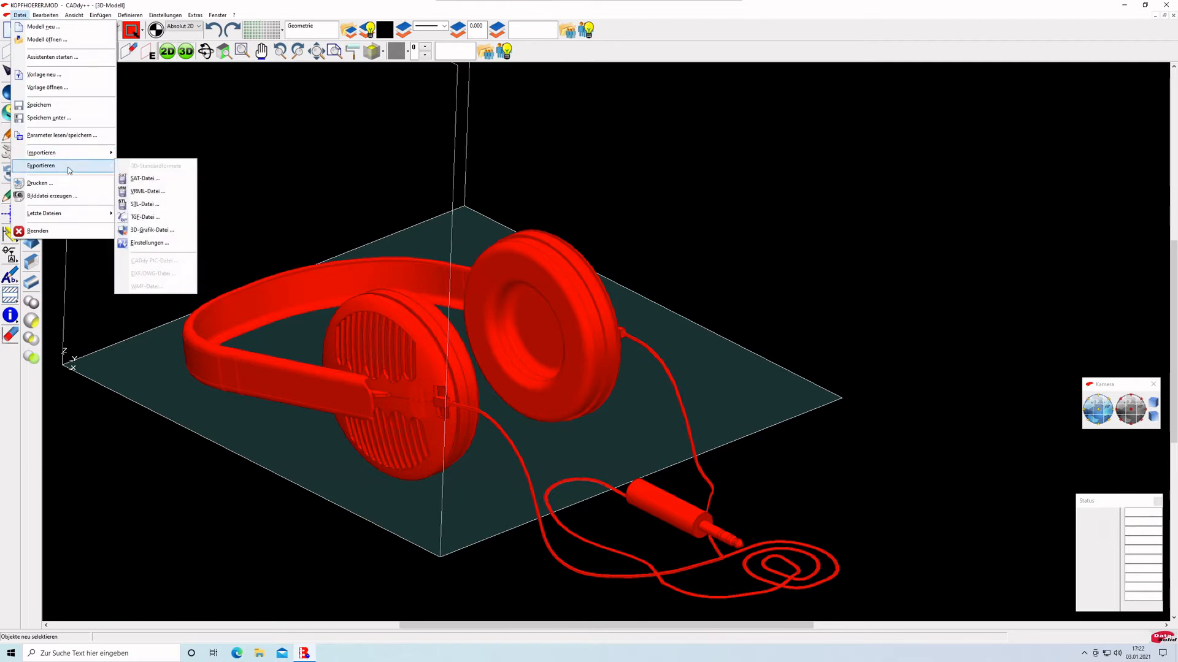
left_click(154, 207)
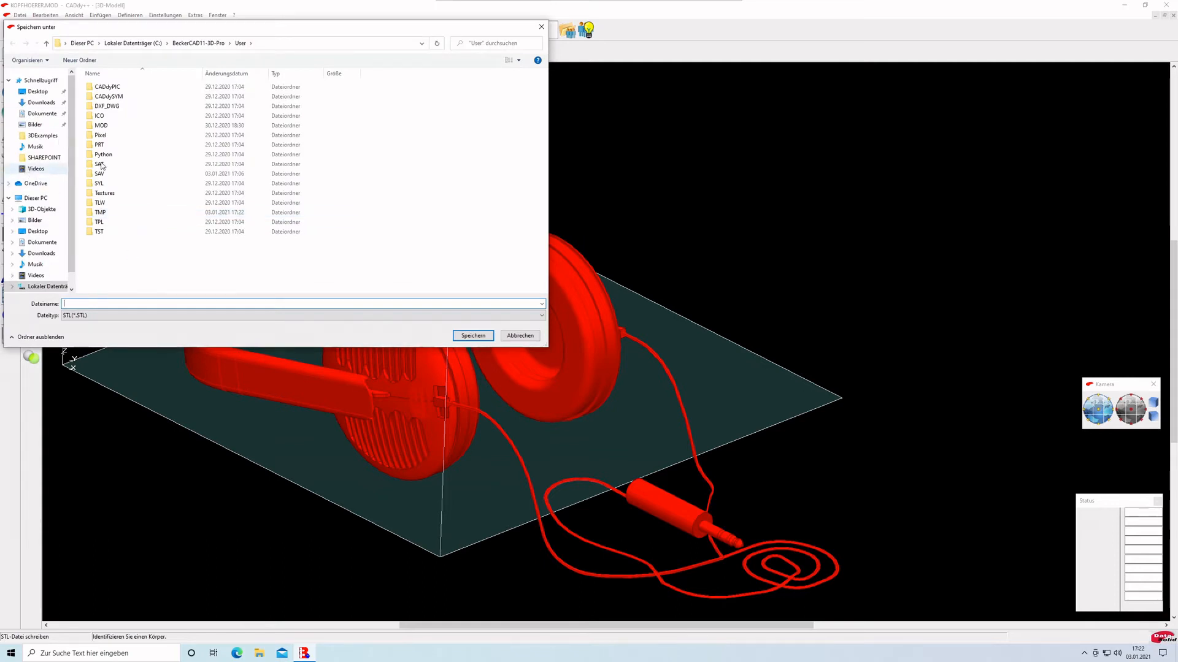
scroll(46, 241, "down", 1)
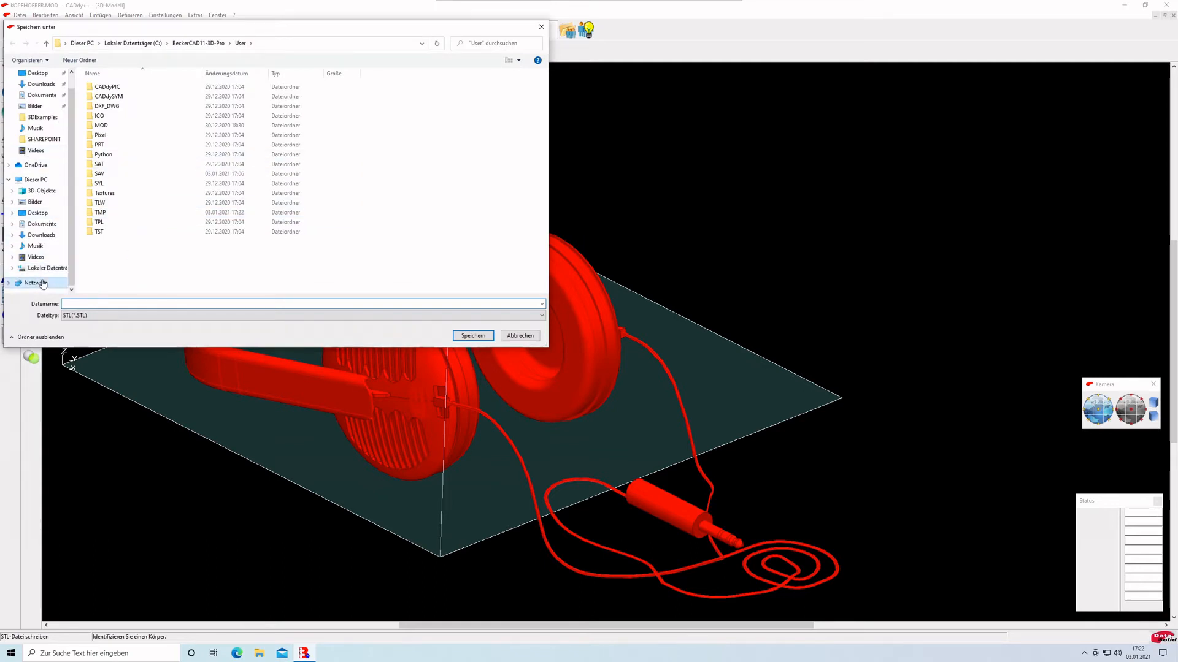
double_click(126, 93)
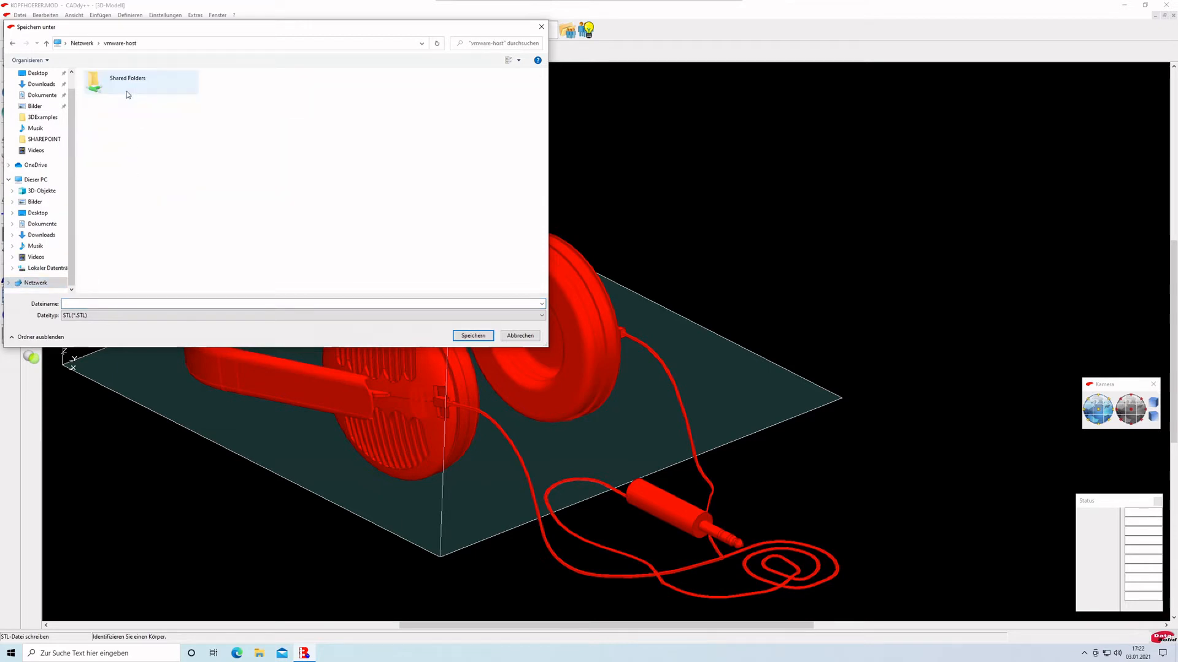
double_click(133, 84)
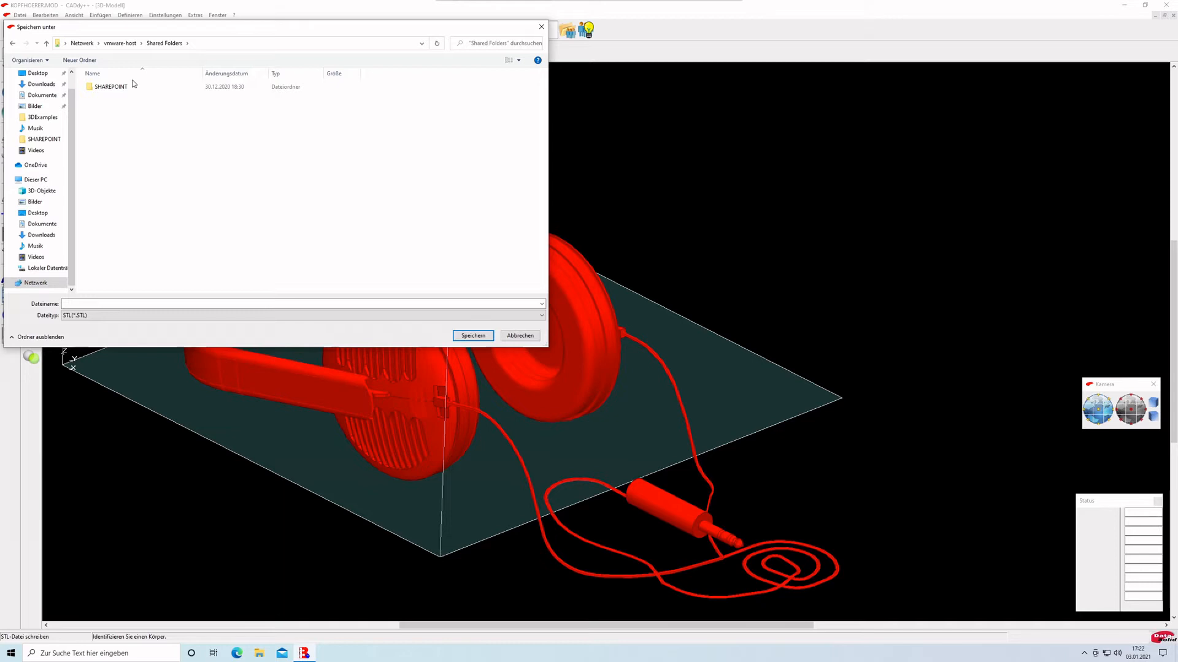
double_click(112, 89)
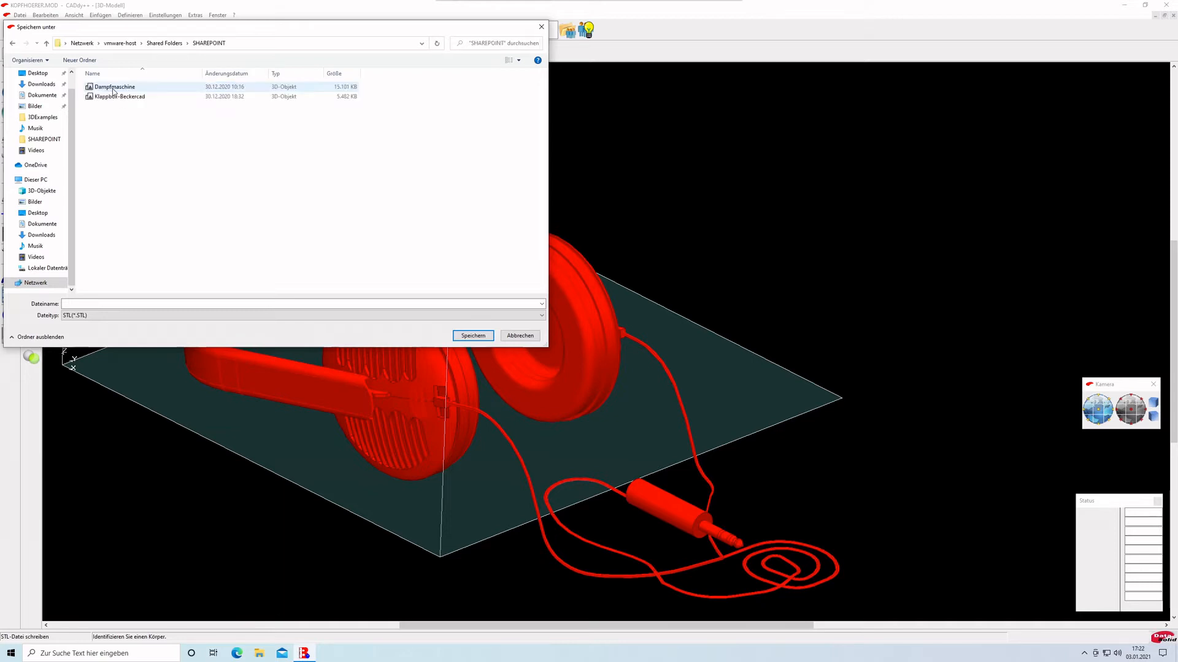
left_click(89, 303)
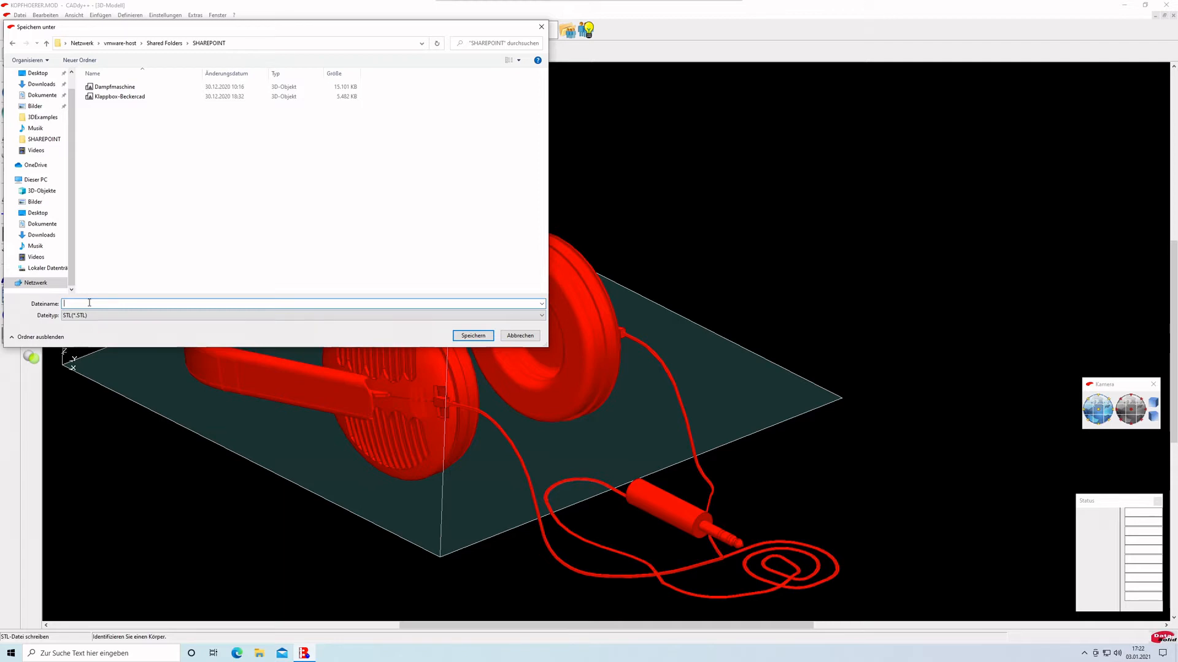
type("Kopfhoerer.stl")
key("Return")
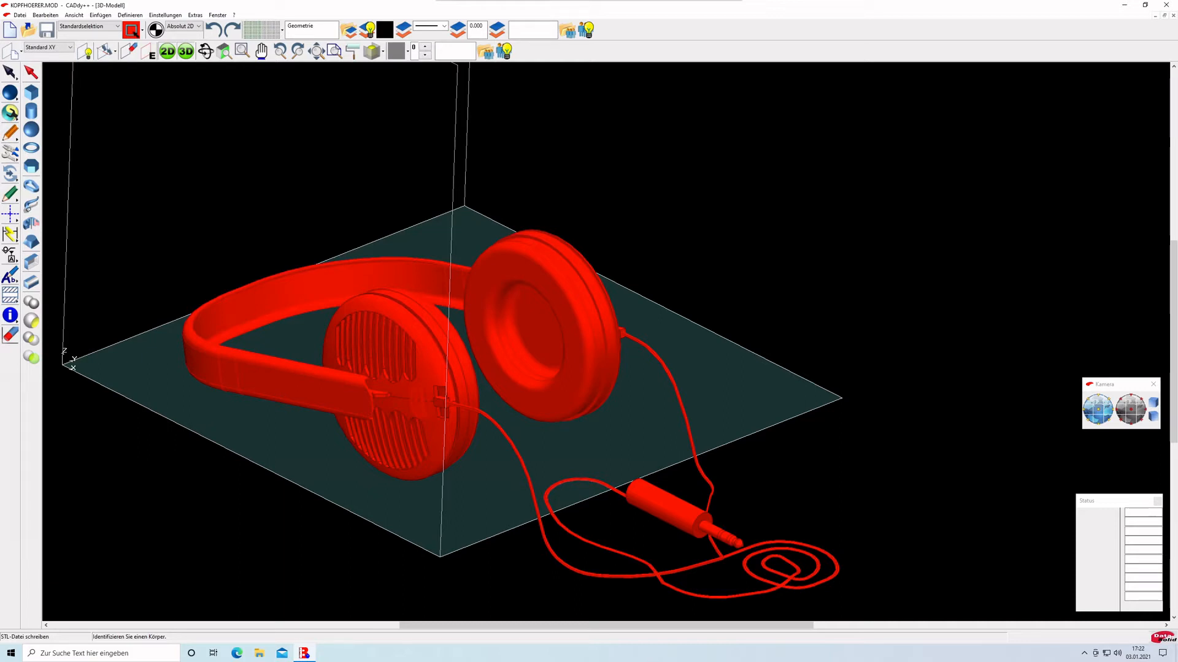
left_click(377, 449)
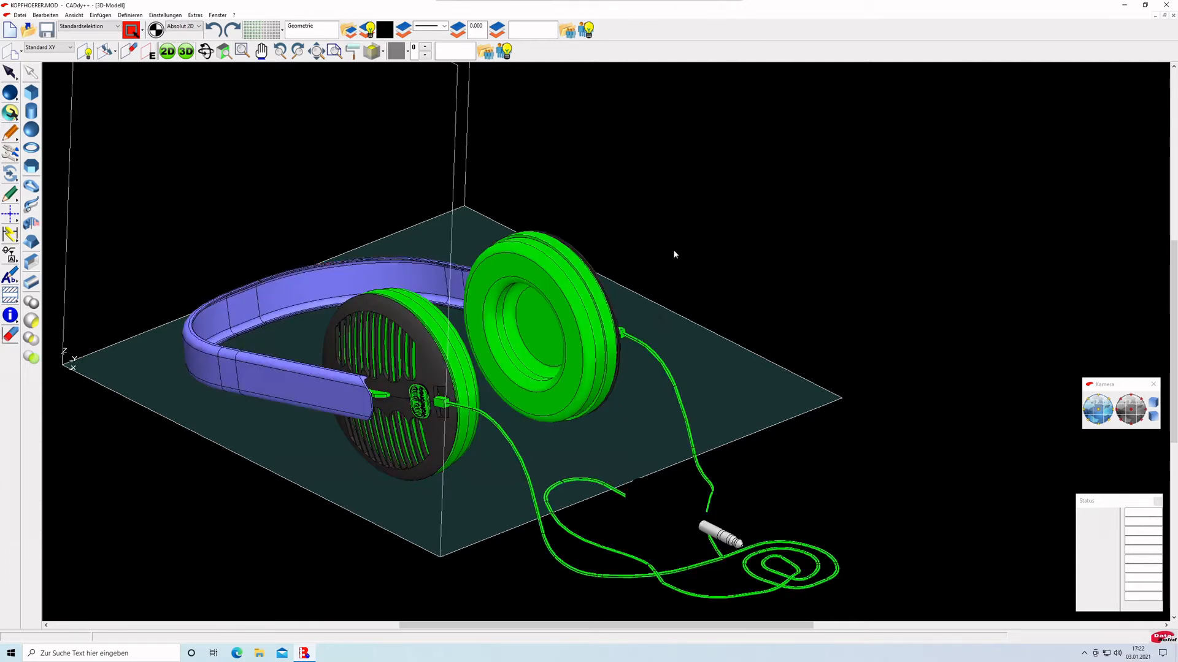
Switch to the host system's desktop and start Blender.
left_click(705, 14)
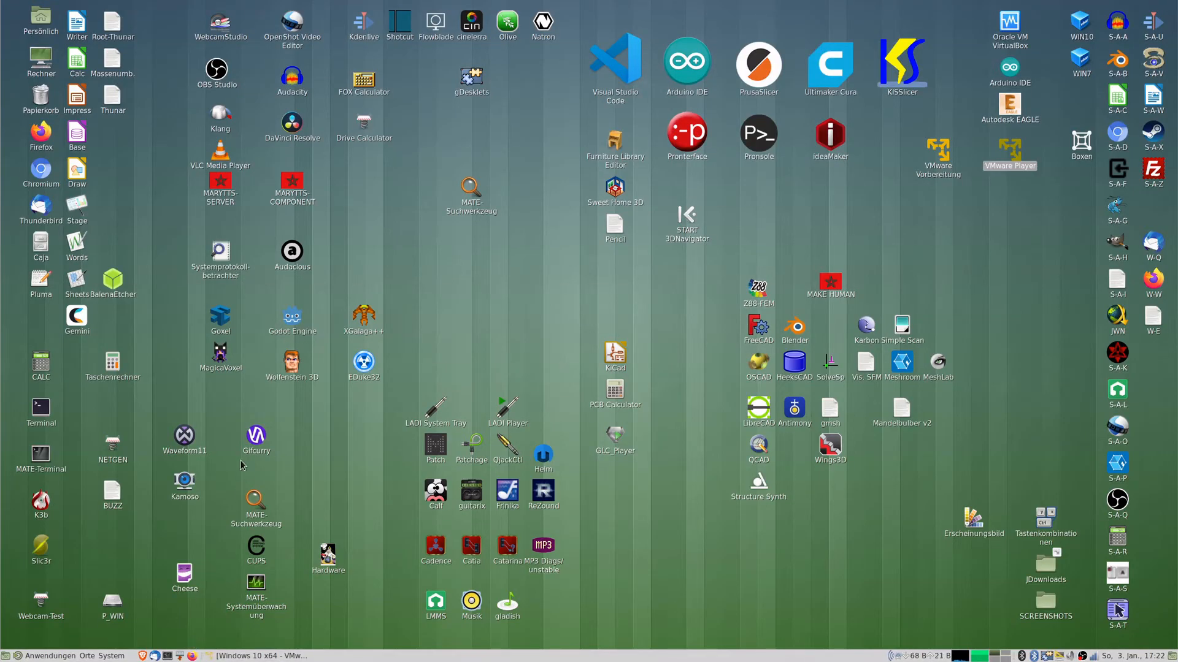
key("ctrl+alt+b")
key("1")
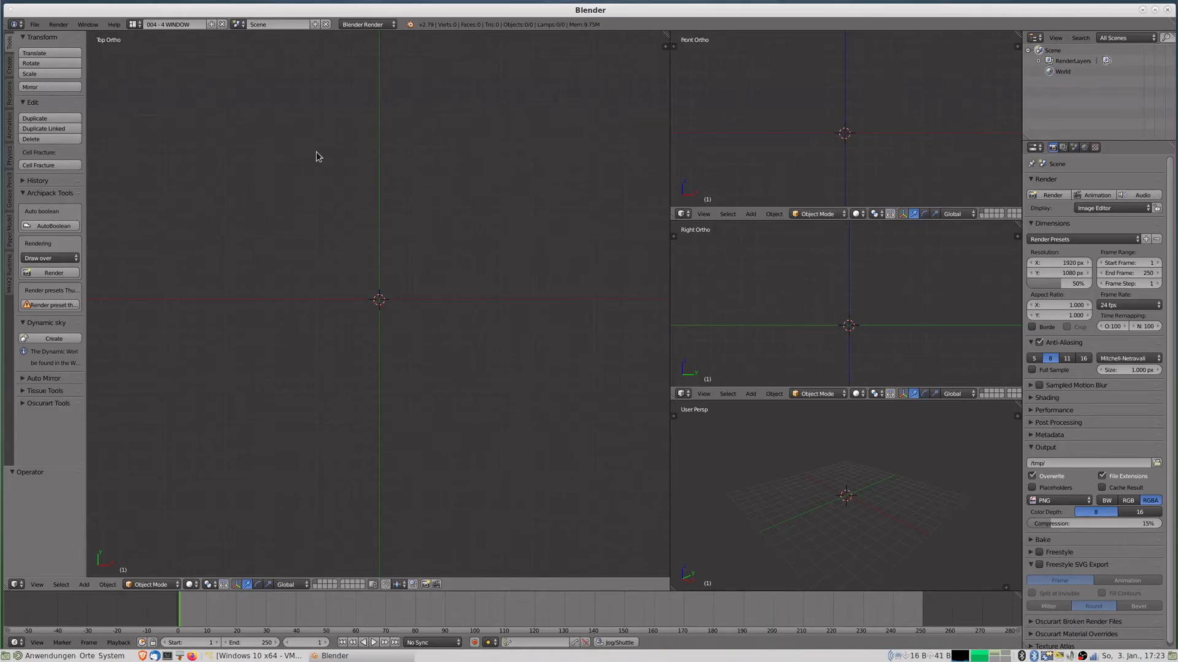
Import the STL file Kopfhoerer.stl from the SHAREPOINT folder into the empty scene.
left_click(34, 25)
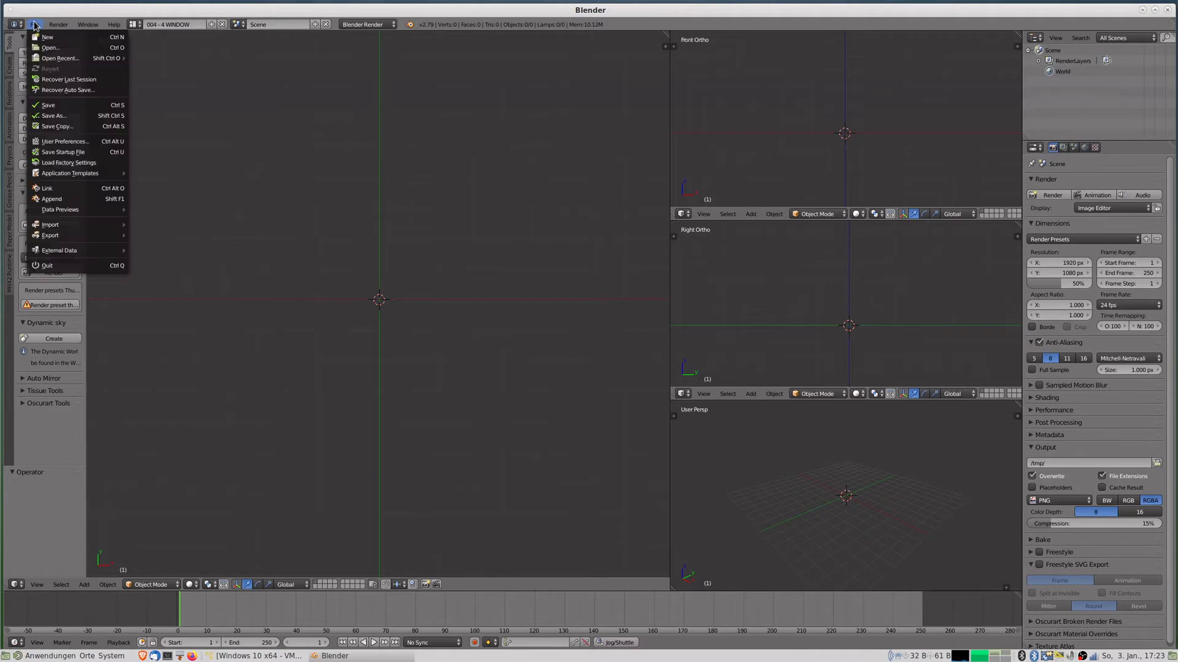
mouse_move(67, 228)
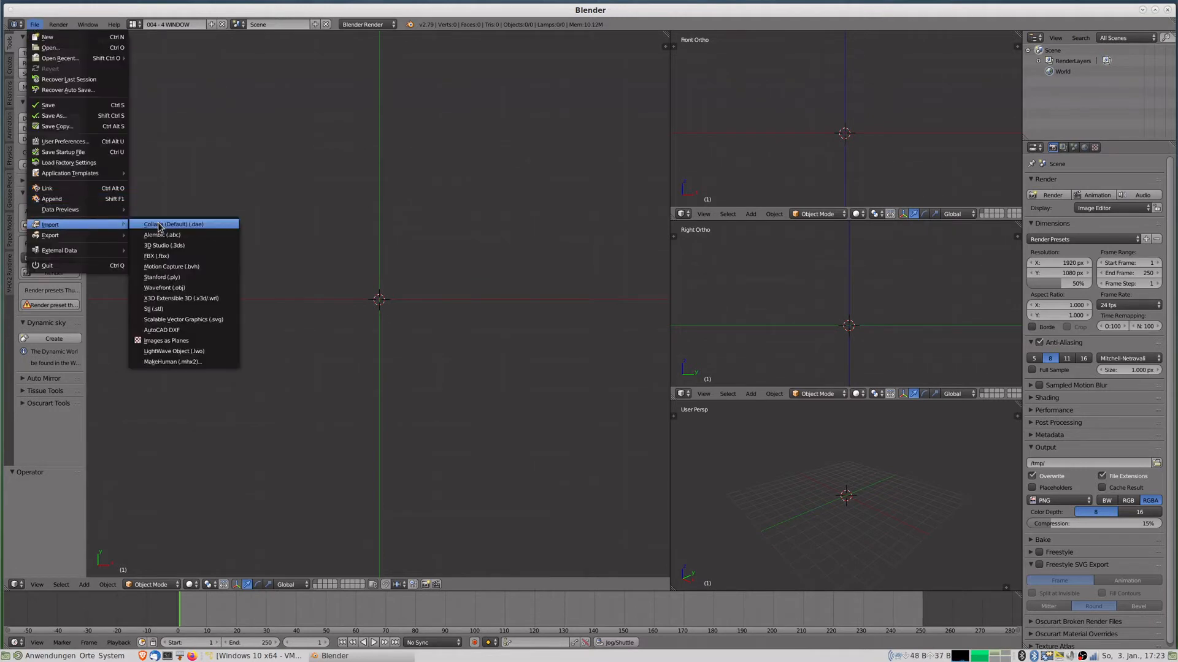
left_click(178, 309)
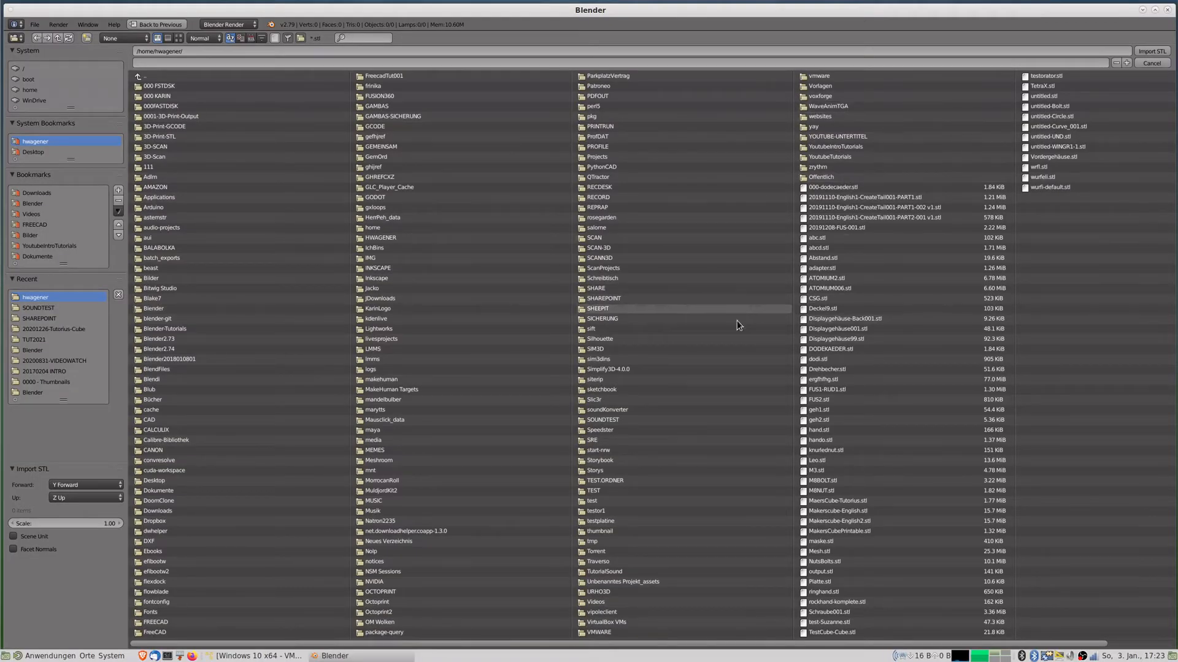
left_click(613, 298)
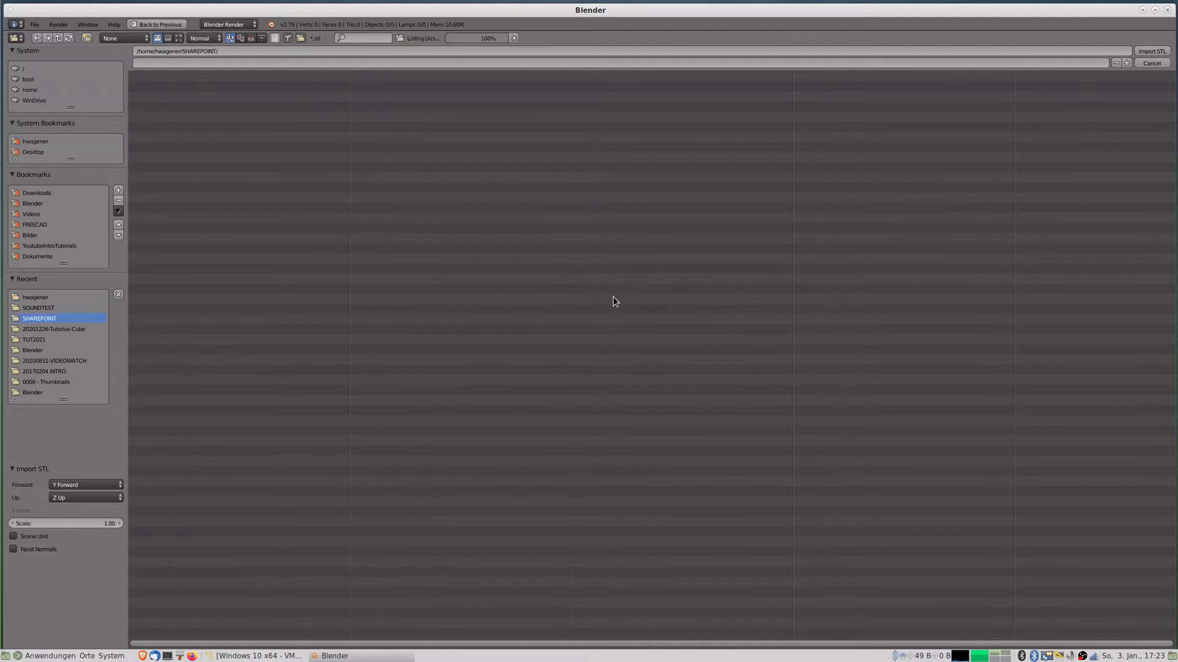
left_click(163, 107)
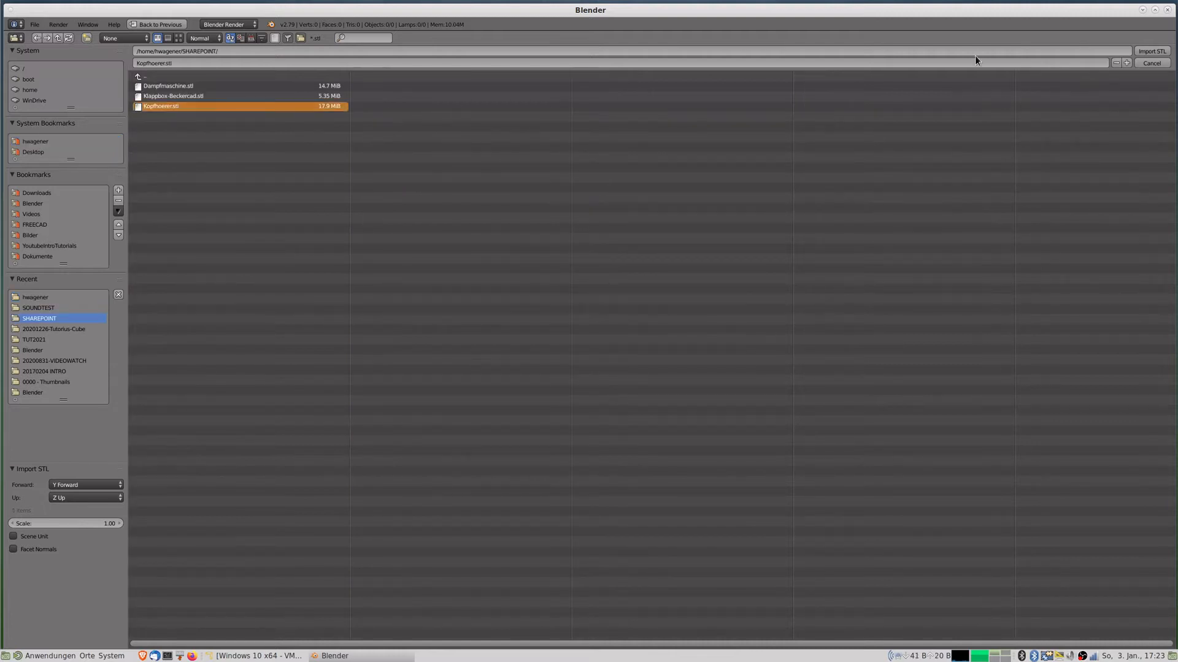
left_click(1150, 53)
Examine the imported headphones from several viewing angles and compare their appearance in Object Mode and Edit Mode.
scroll(476, 300, "down", 10)
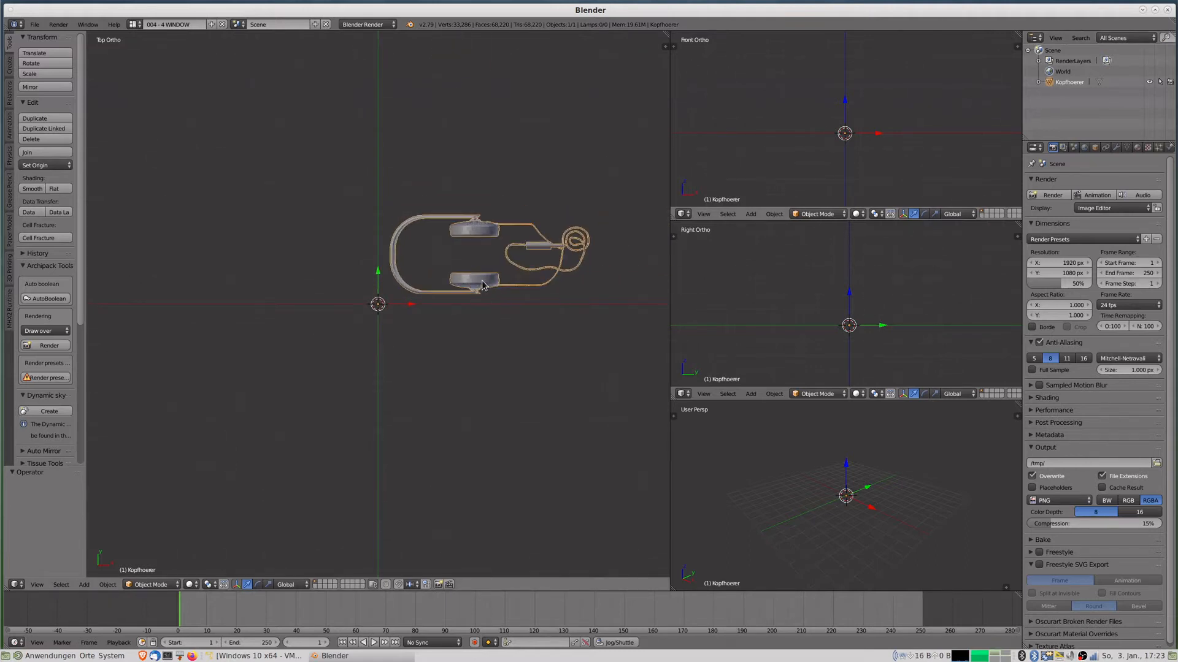
scroll(482, 285, "up", 1)
middle_click_drag(550, 255, 412, 314, "shift")
middle_click_drag(347, 388, 468, 314)
scroll(376, 305, "up", 5)
scroll(375, 305, "up", 2)
scroll(356, 294, "down", 4)
middle_click_drag(360, 297, 382, 302)
middle_click_drag(206, 305, 232, 295)
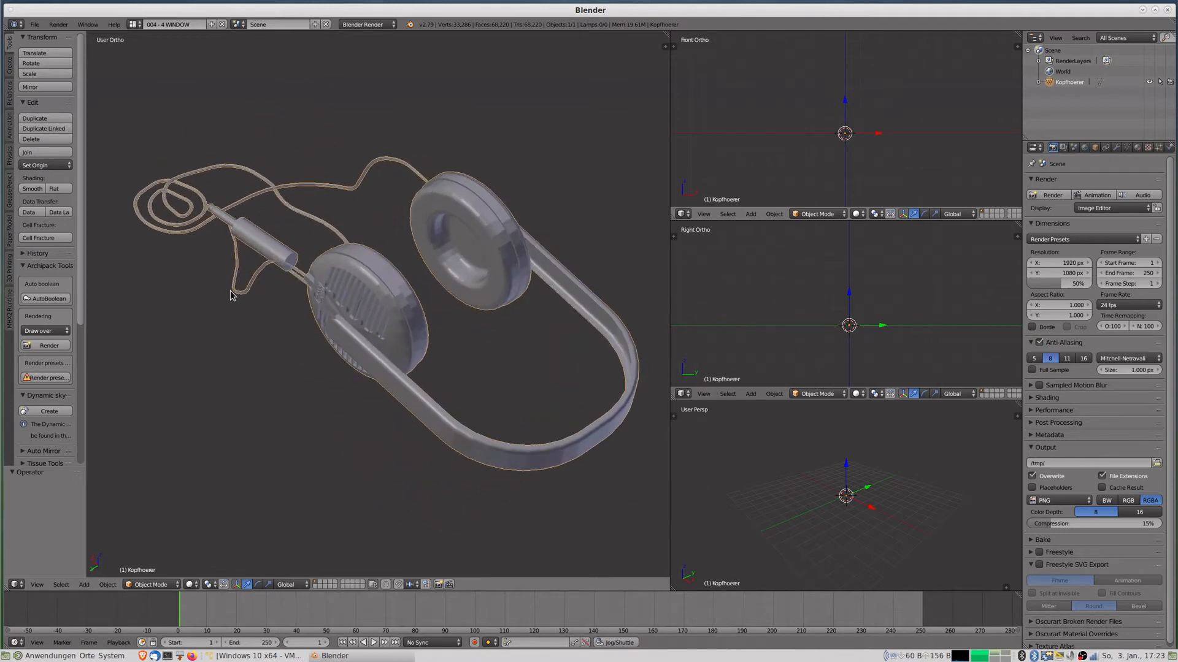
key("Tab")
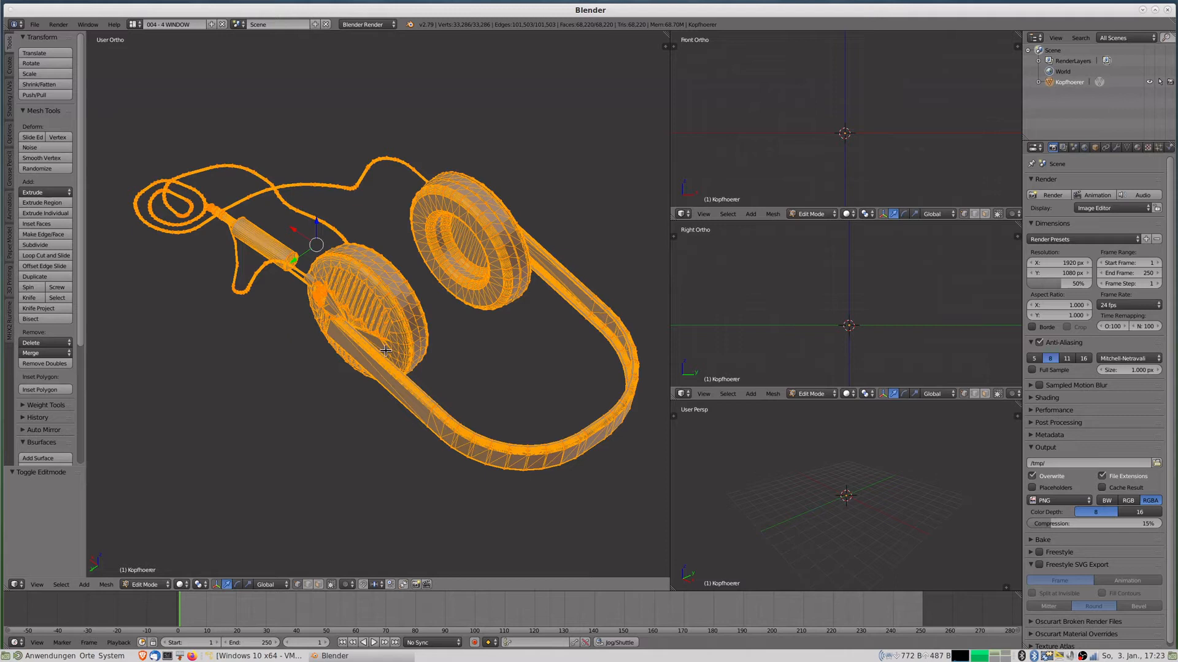
key("Tab")
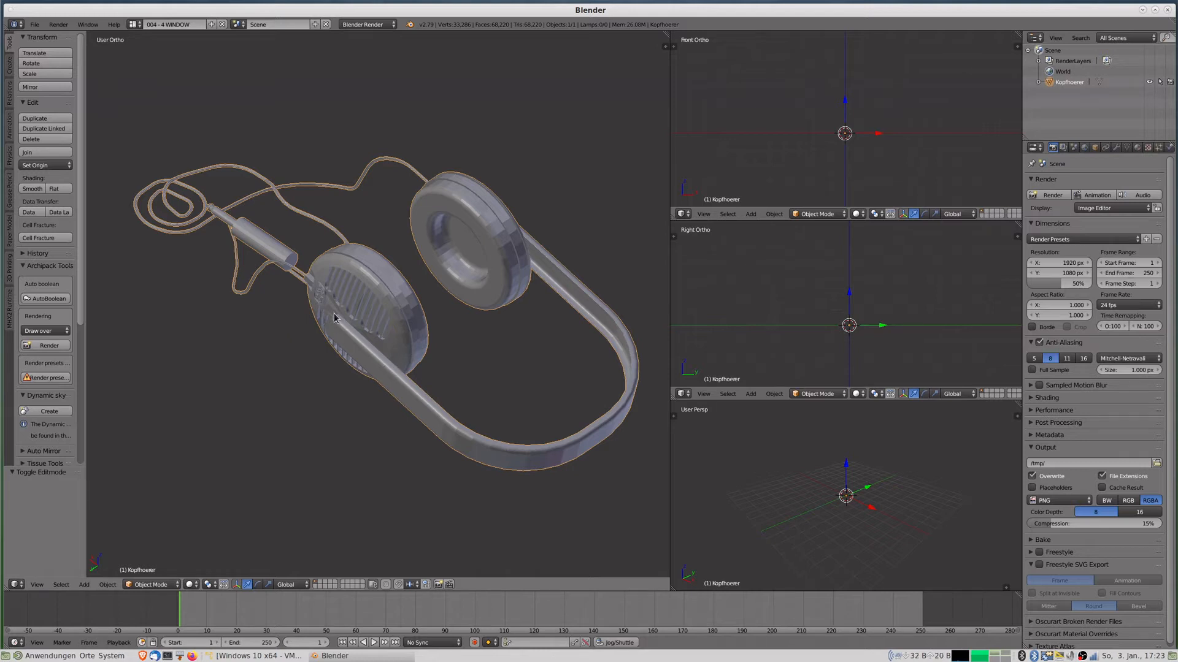
mouse_move(298, 293)
middle_mouse_down()
mouse_move(296, 313)
mouse_move(320, 297)
middle_mouse_up()
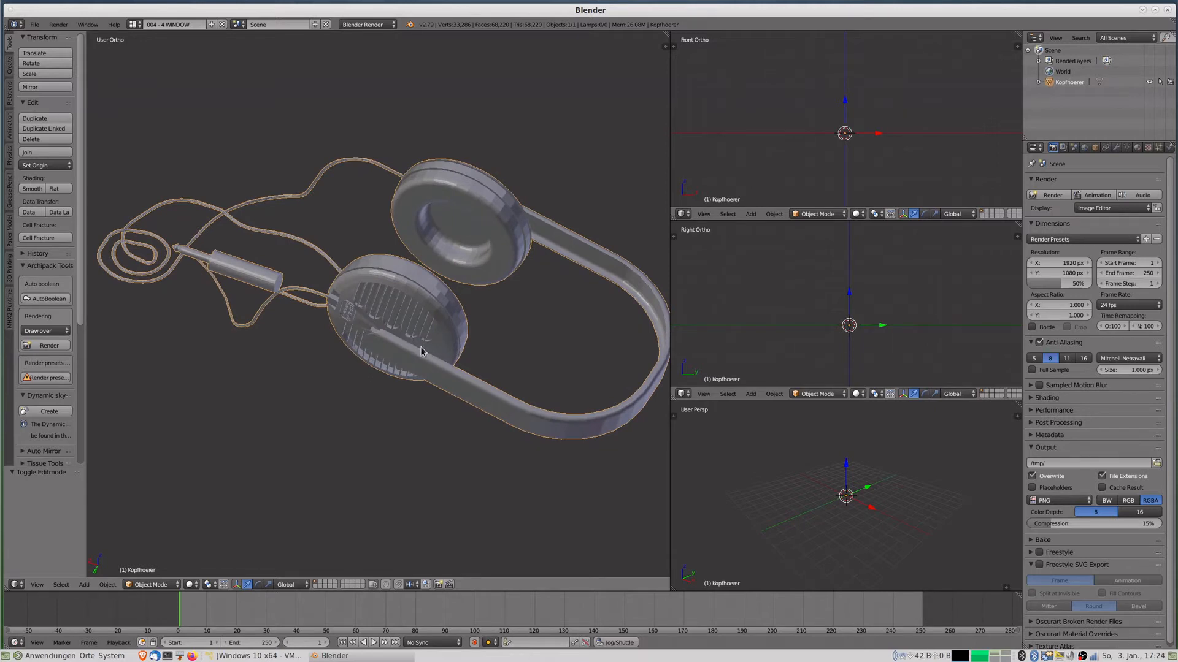
key("Tab")
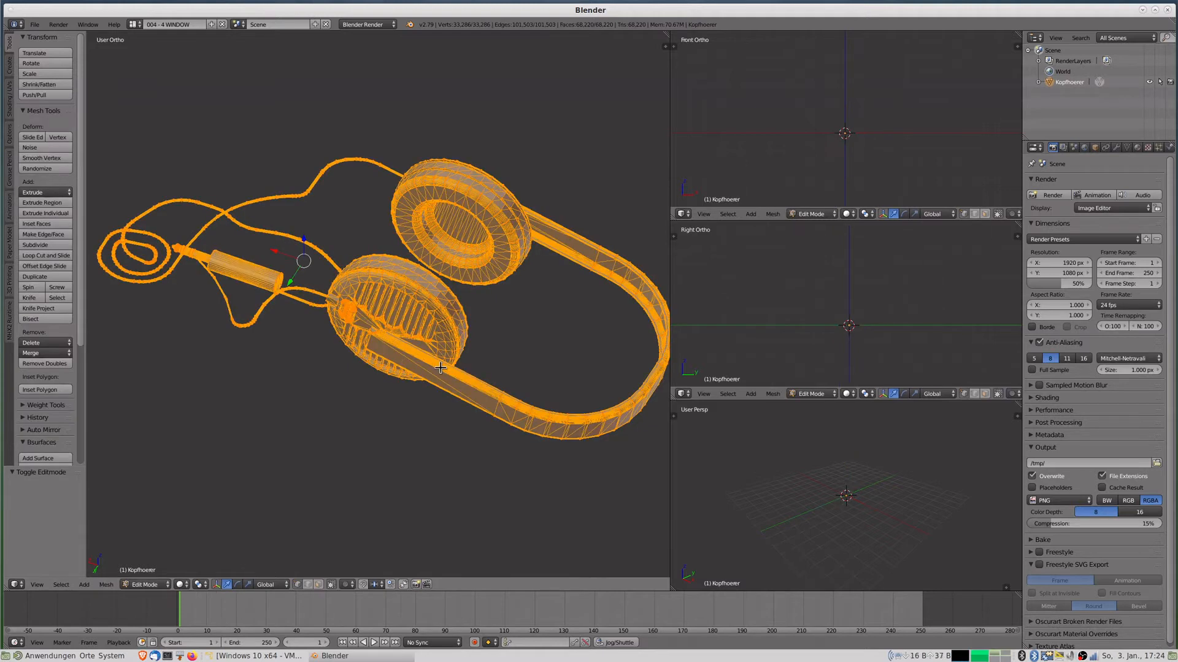
key("Tab")
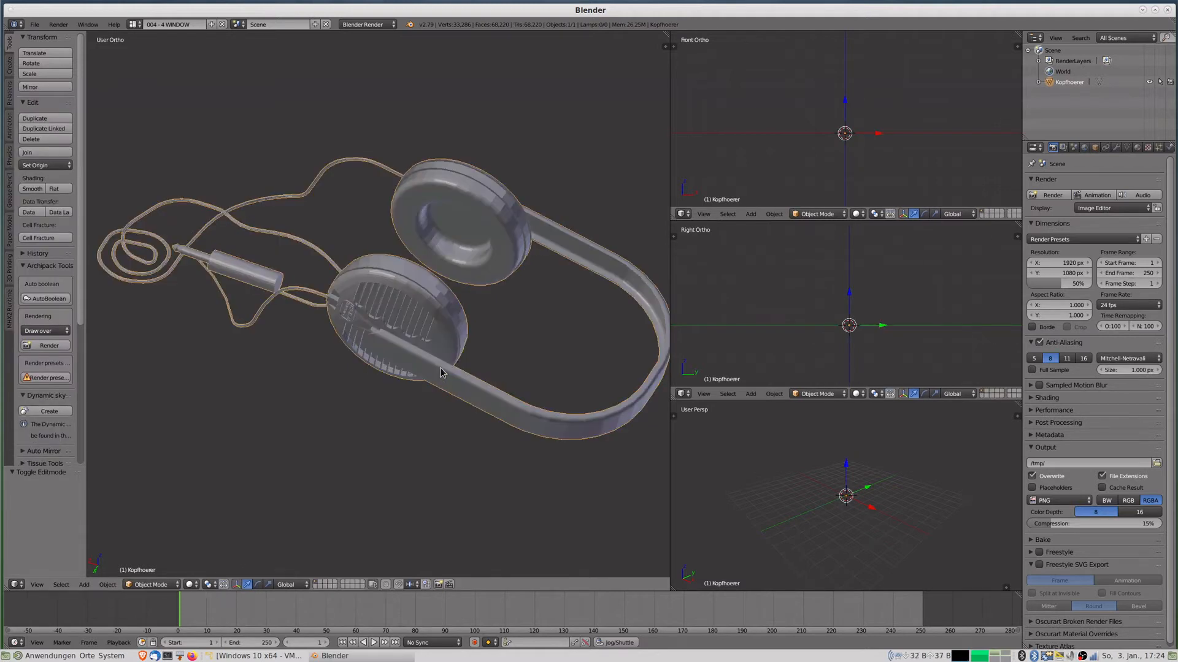
Separate the entire headphone mesh into individual objects by loose parts and return to Object Mode.
key("Tab")
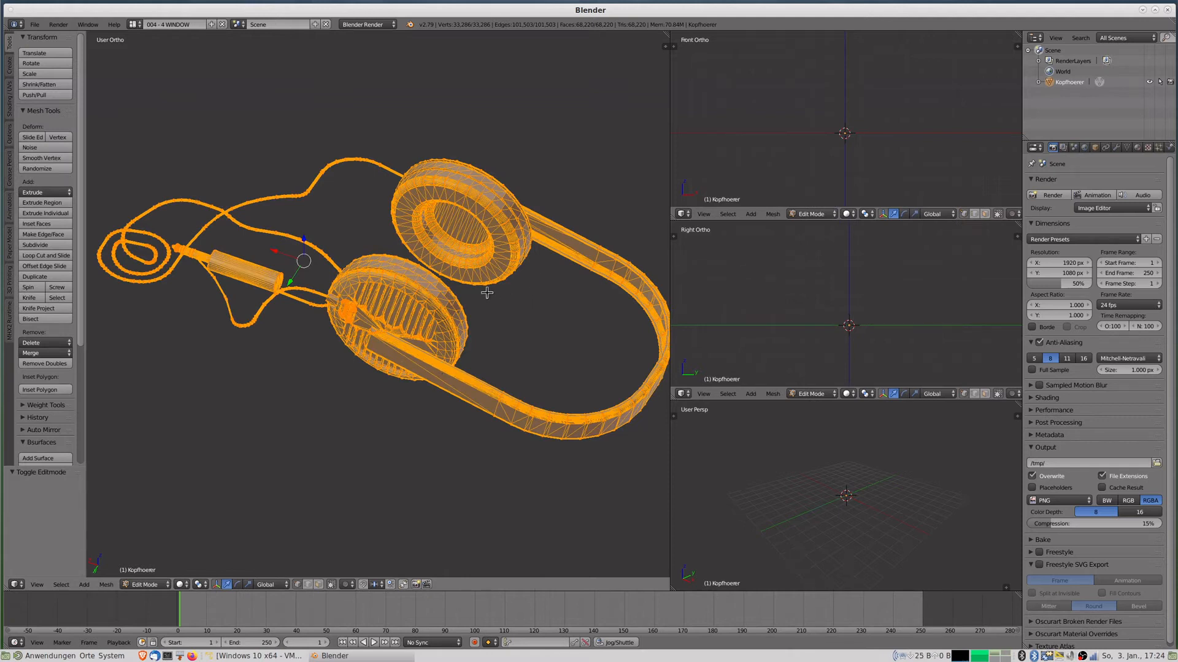
key("a")
key("a")
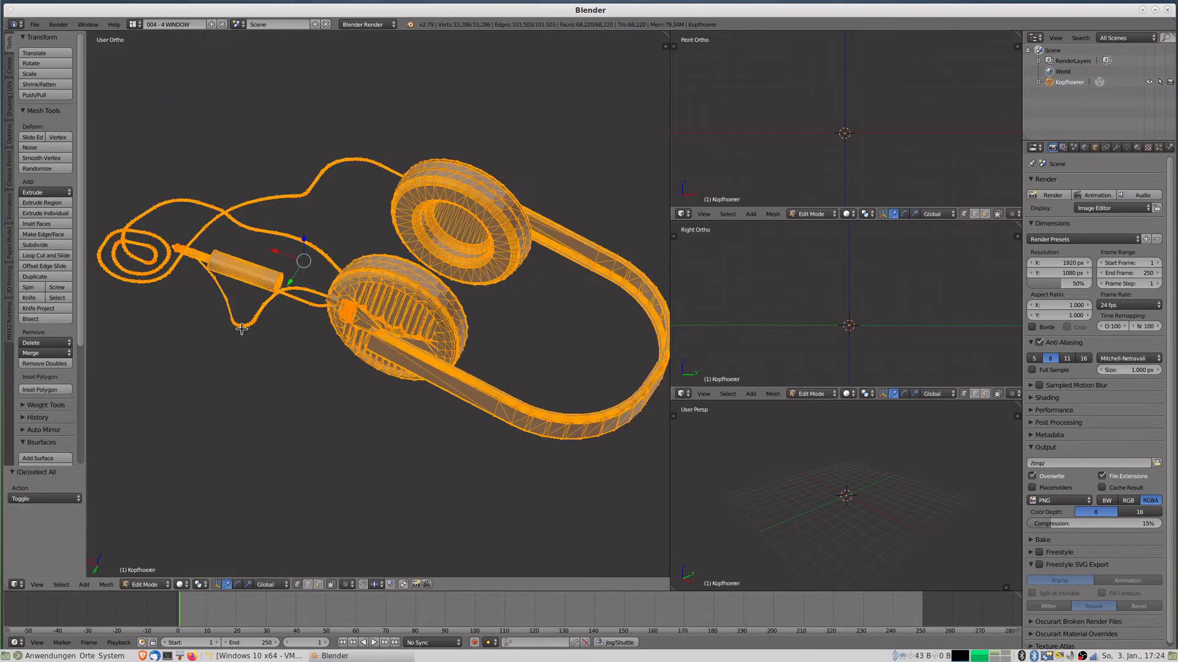
key("p")
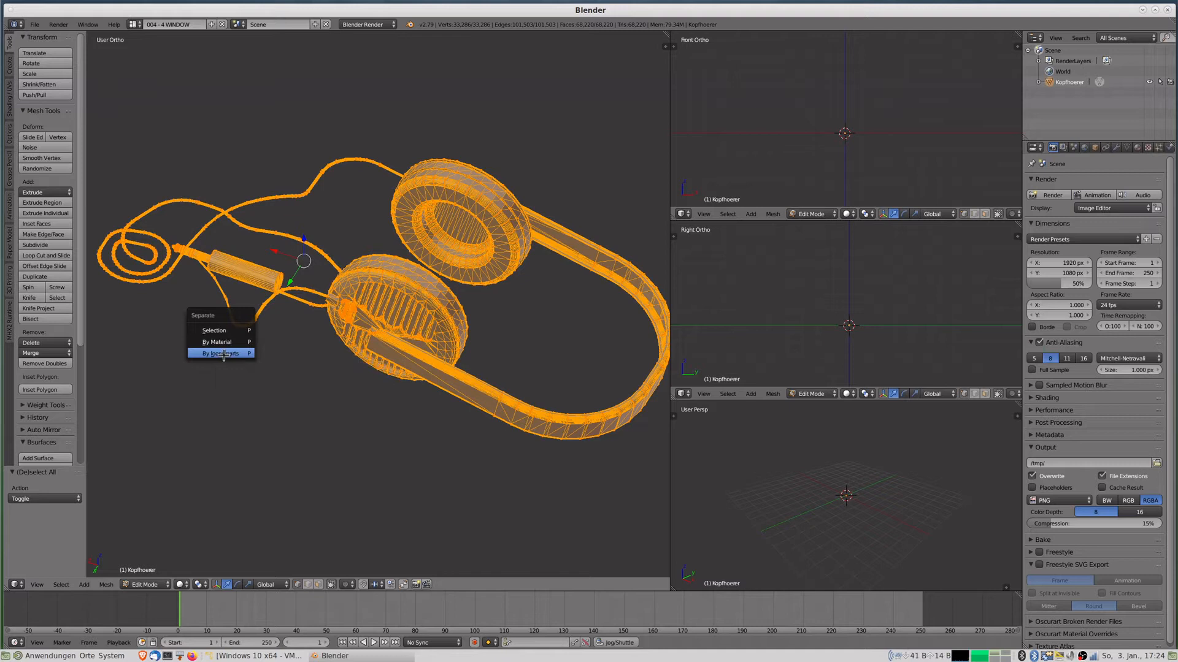
left_click(233, 354)
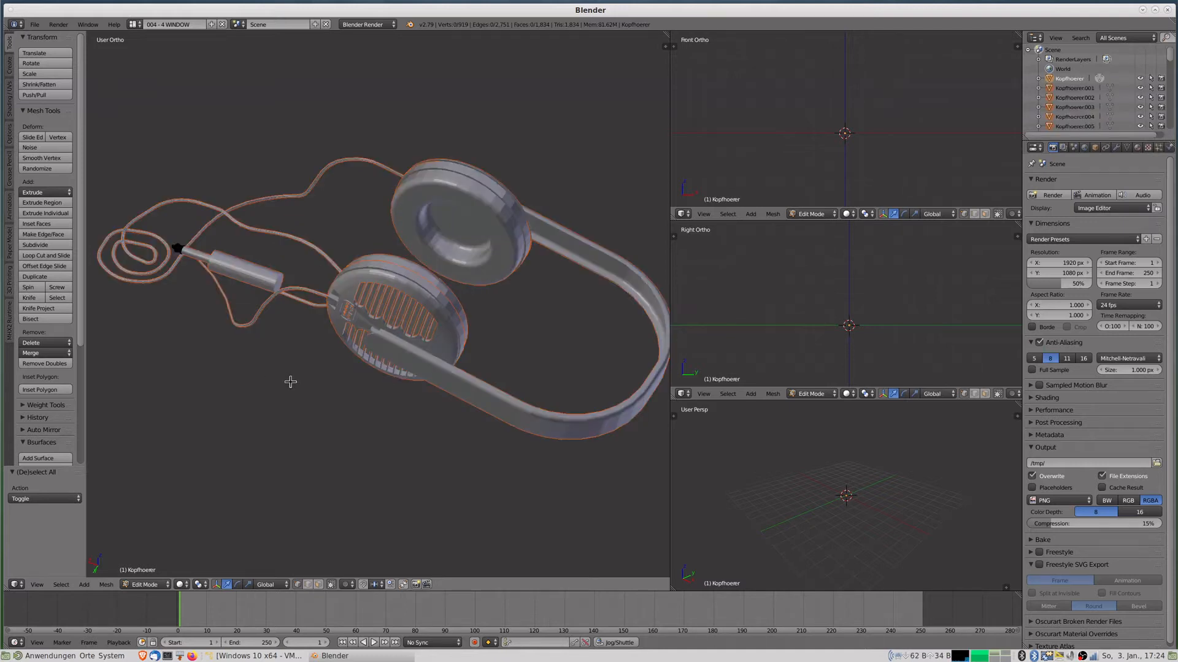
key("Tab")
Check the separated parts by selecting the headband area, the cable and the cable connector on the front ear cup individually.
right_click(407, 355)
right_click(411, 354)
right_click(329, 302)
right_click(309, 294)
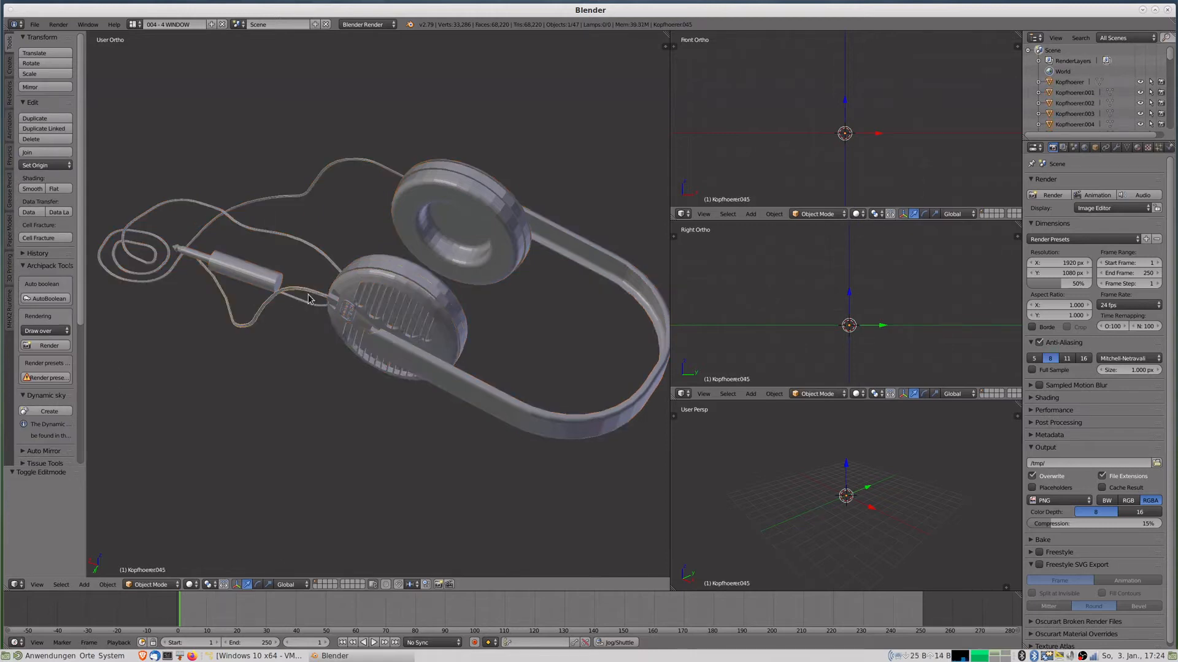
right_click(336, 301)
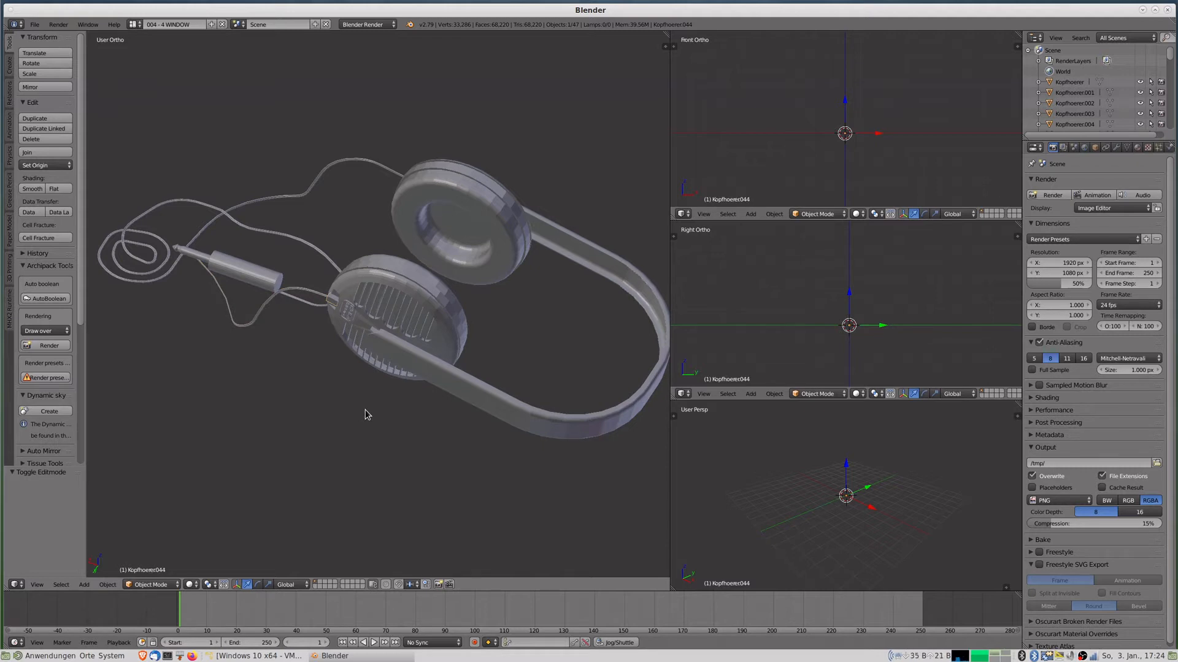
Select the ear pads of both ear cups, try moving them together, and join the two pads into one object.
middle_click_drag(493, 313, 447, 344)
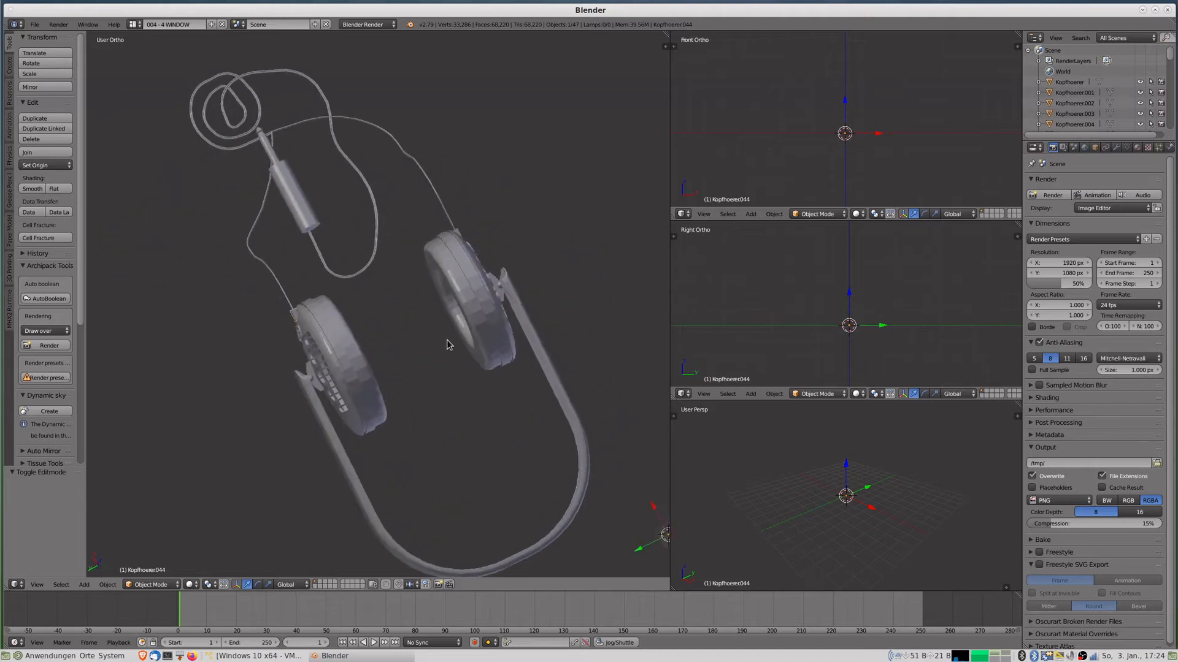
right_click(465, 357)
right_click(357, 342, "shift")
middle_click_drag(408, 368, 336, 329)
key("g")
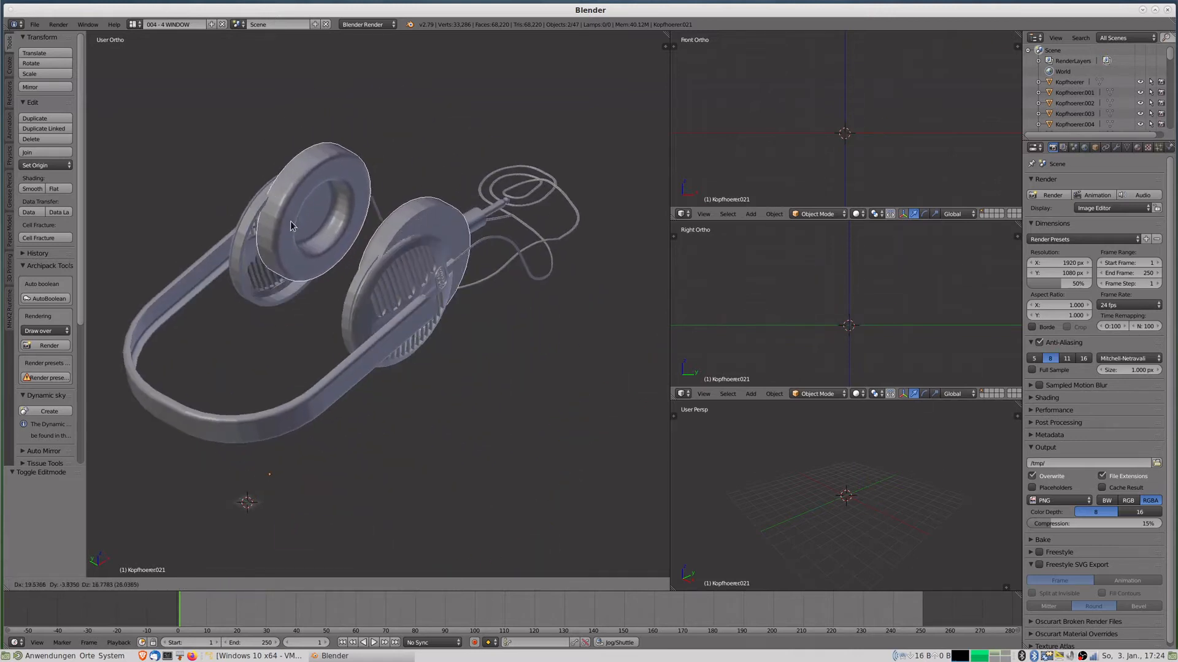
left_click(260, 245)
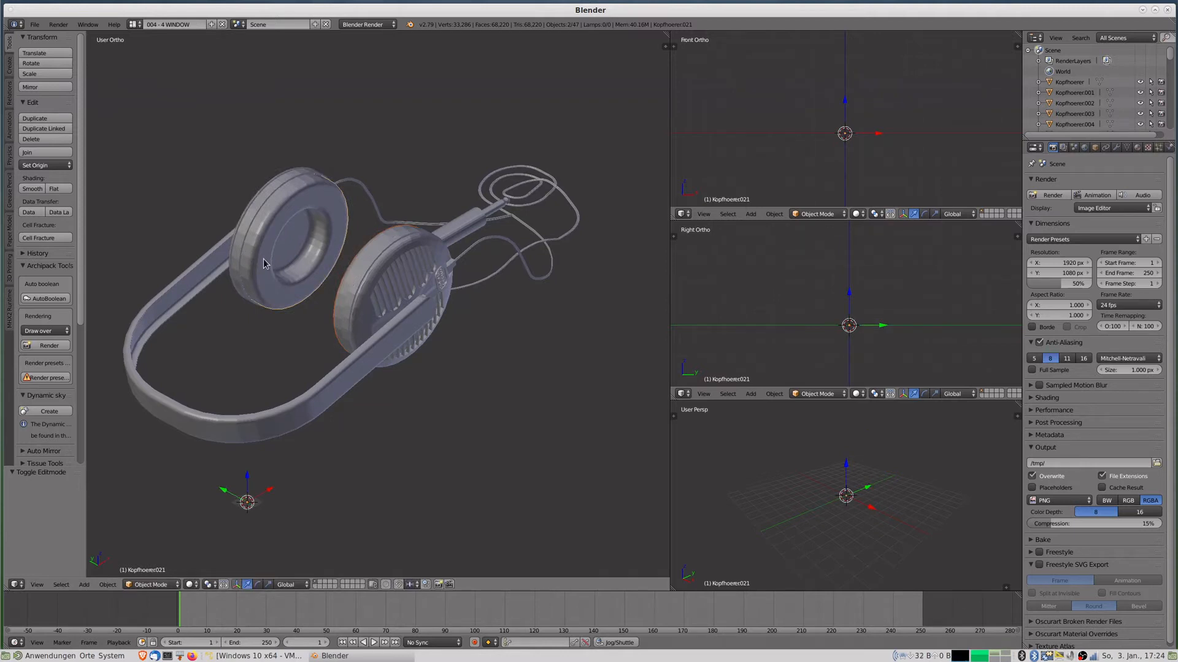
key("ctrl+j")
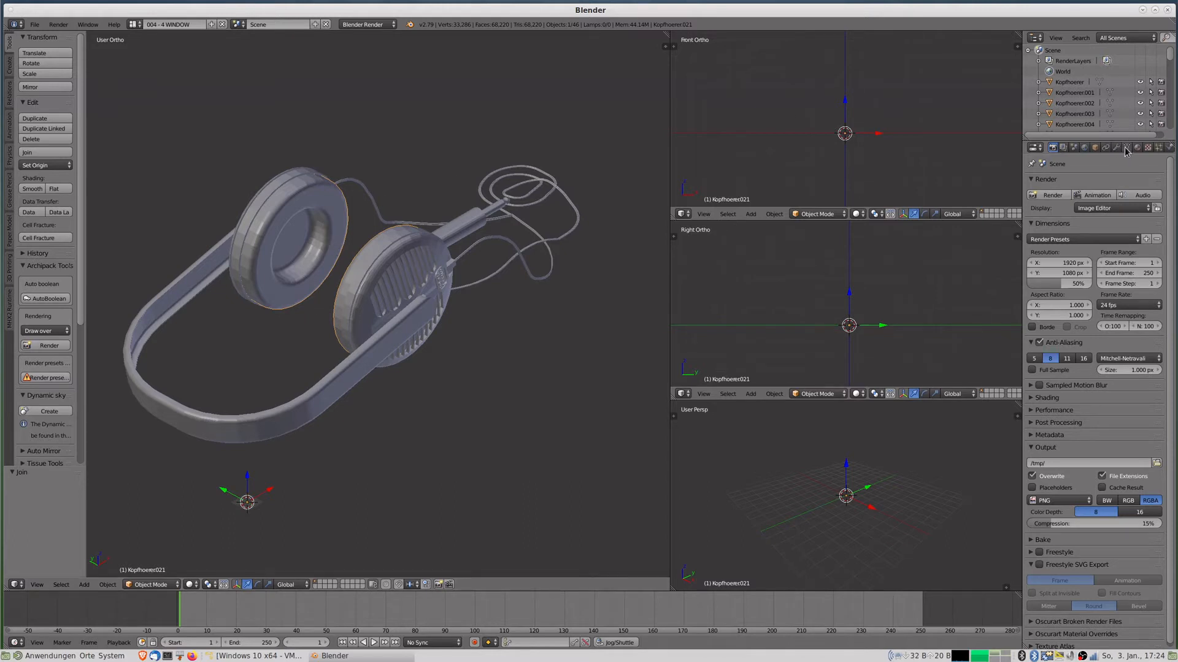
Undo the joining of the two ear pads and select only the pad of the ear cup without the cable connector.
key("ctrl+z")
right_click(341, 222)
right_click(371, 250)
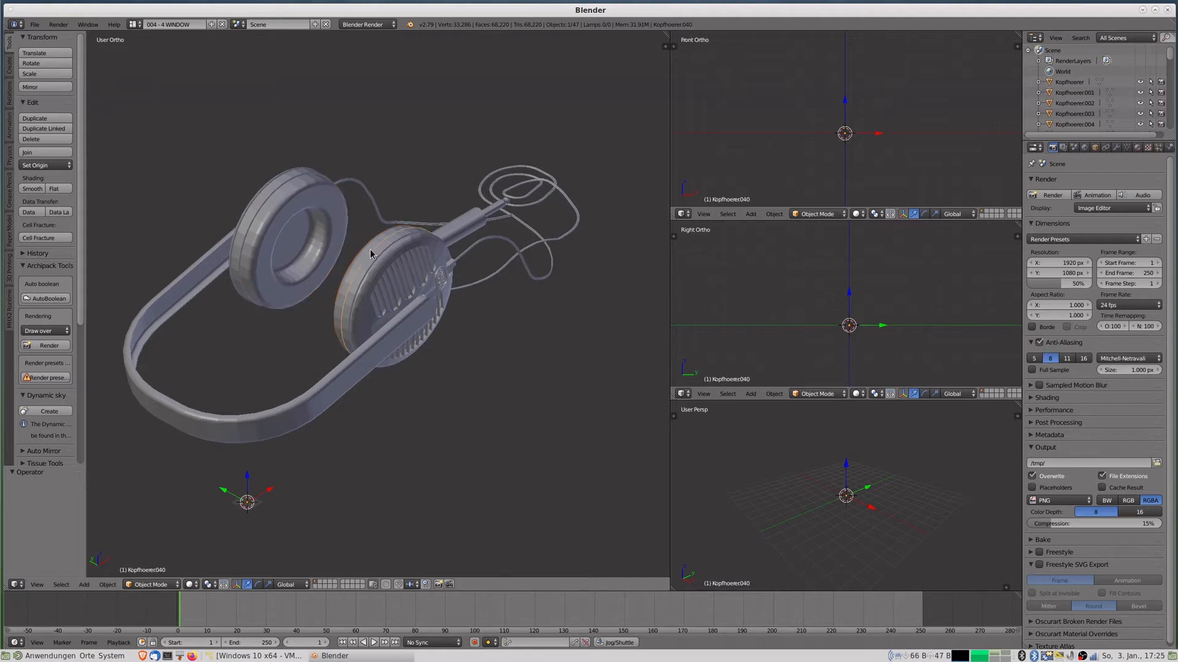
middle_click_drag(370, 249, 466, 268)
right_click(466, 269)
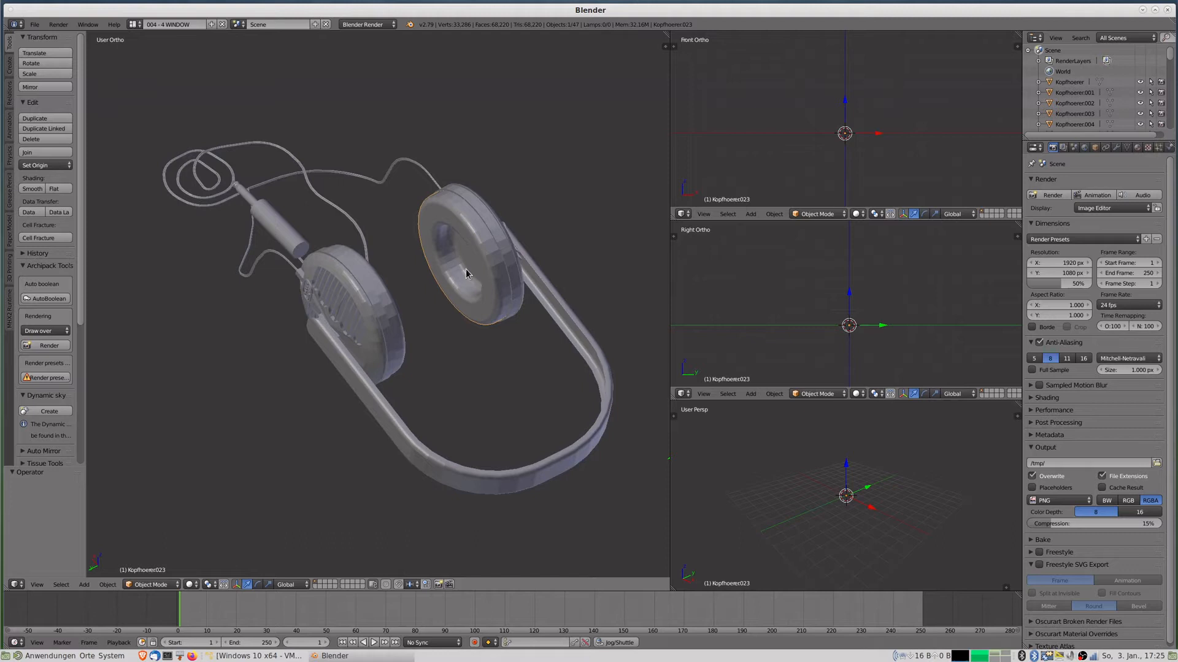
Give the selected ear pad a new material with a nearly black diffuse colour of RGB 0.063 and name it Muschel.
left_click(1138, 148)
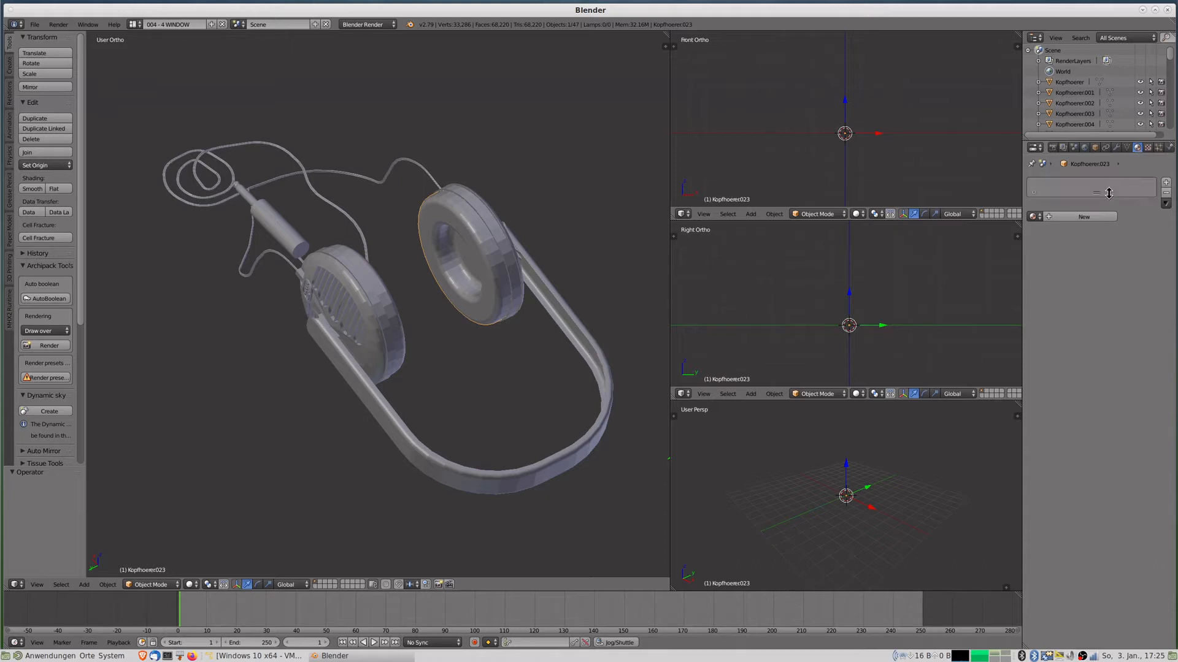
left_click(1066, 216)
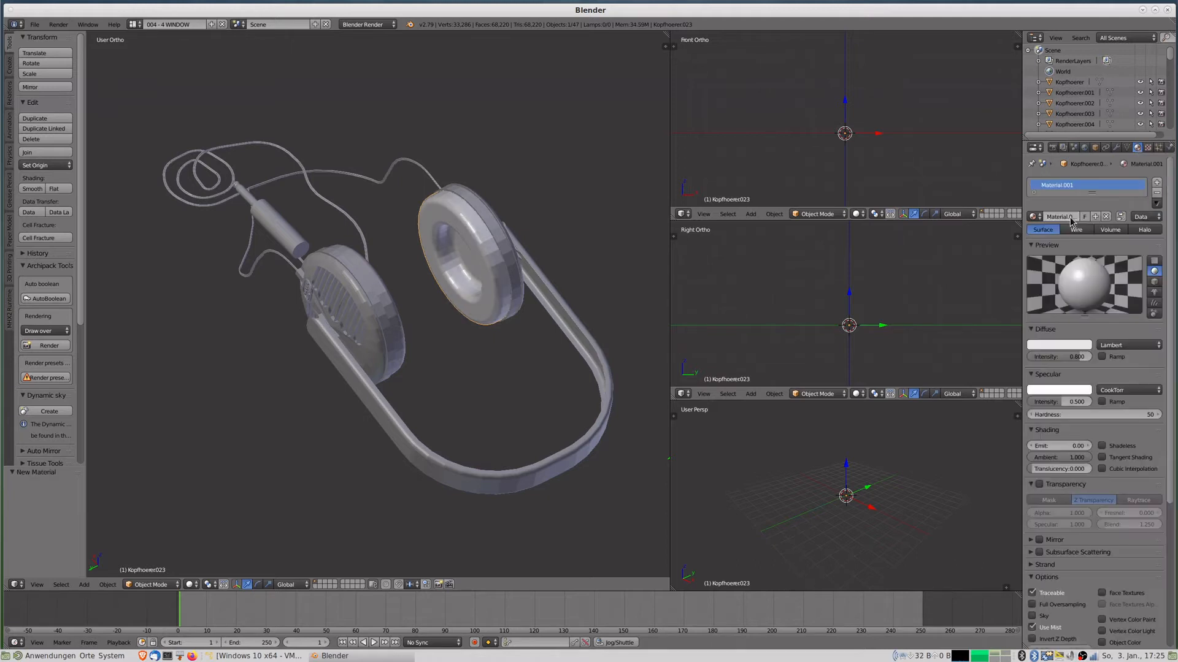
left_click(1066, 346)
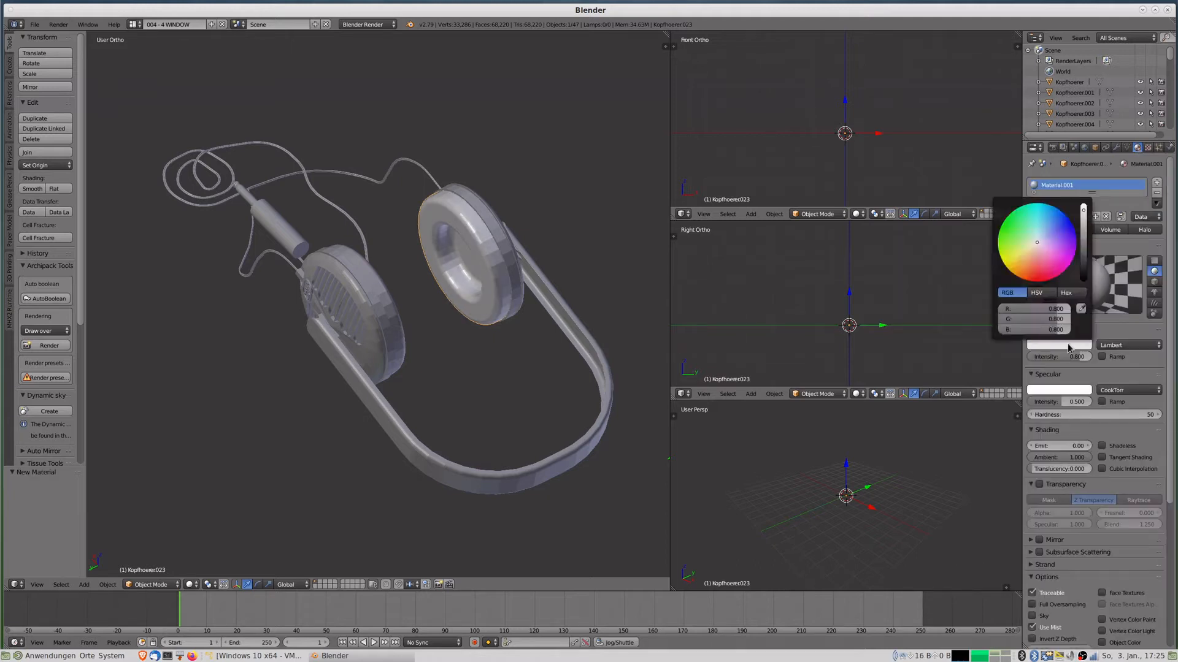
left_click(1083, 260)
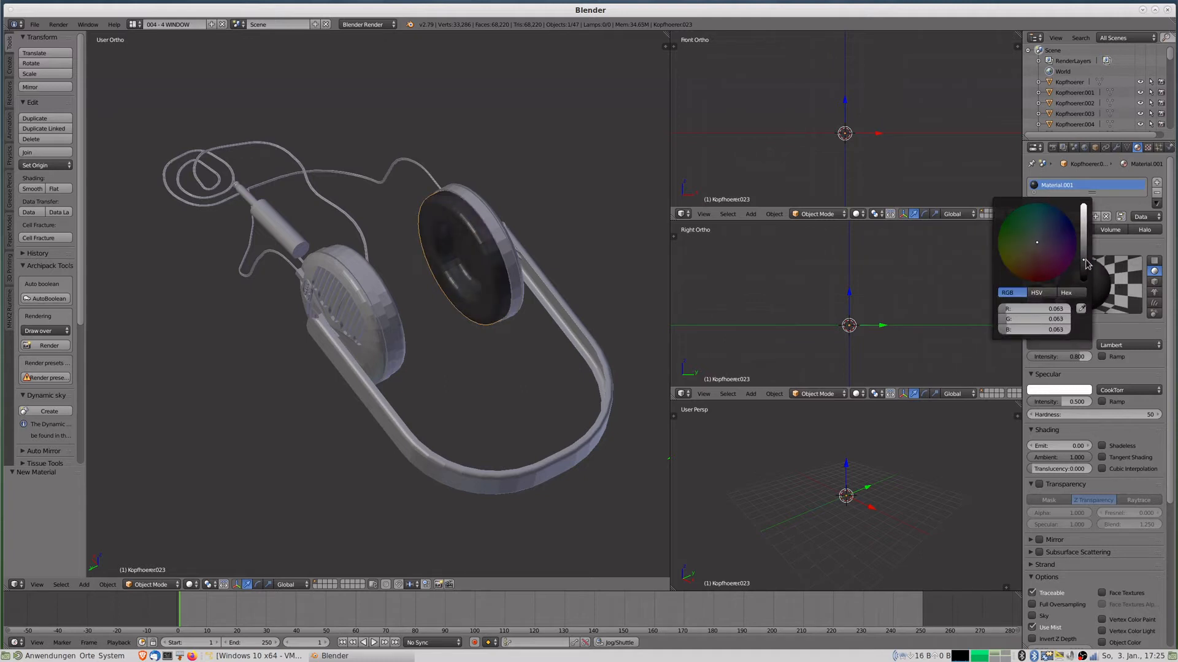
left_click(1070, 216)
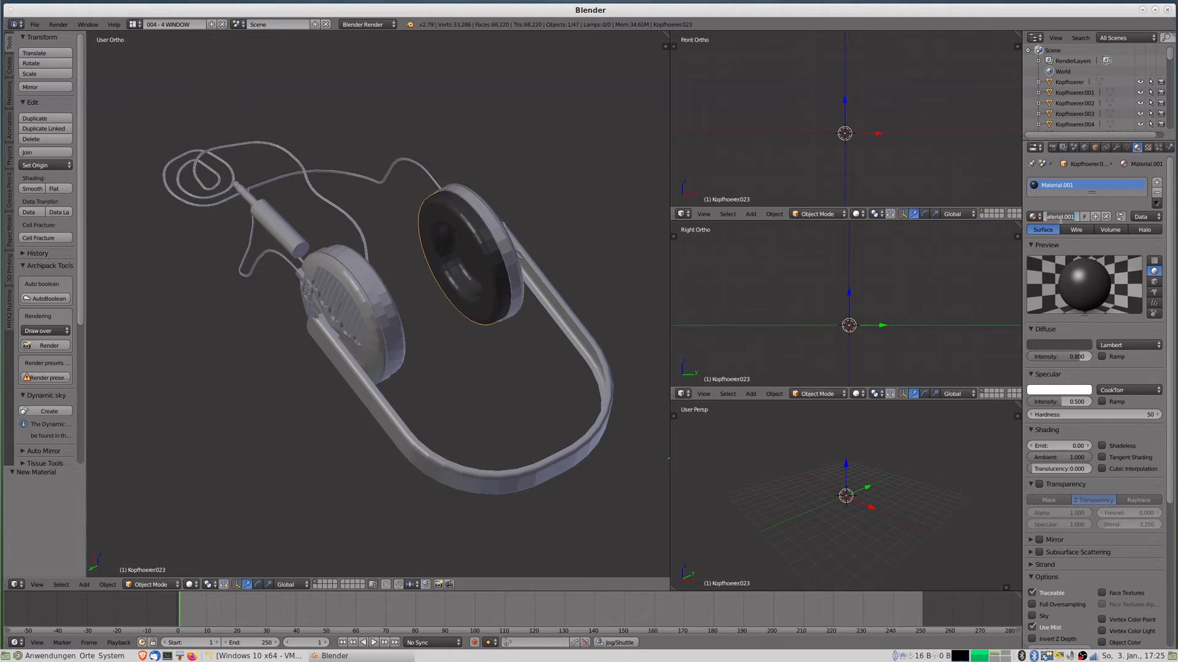
type("Muschel")
key("Return")
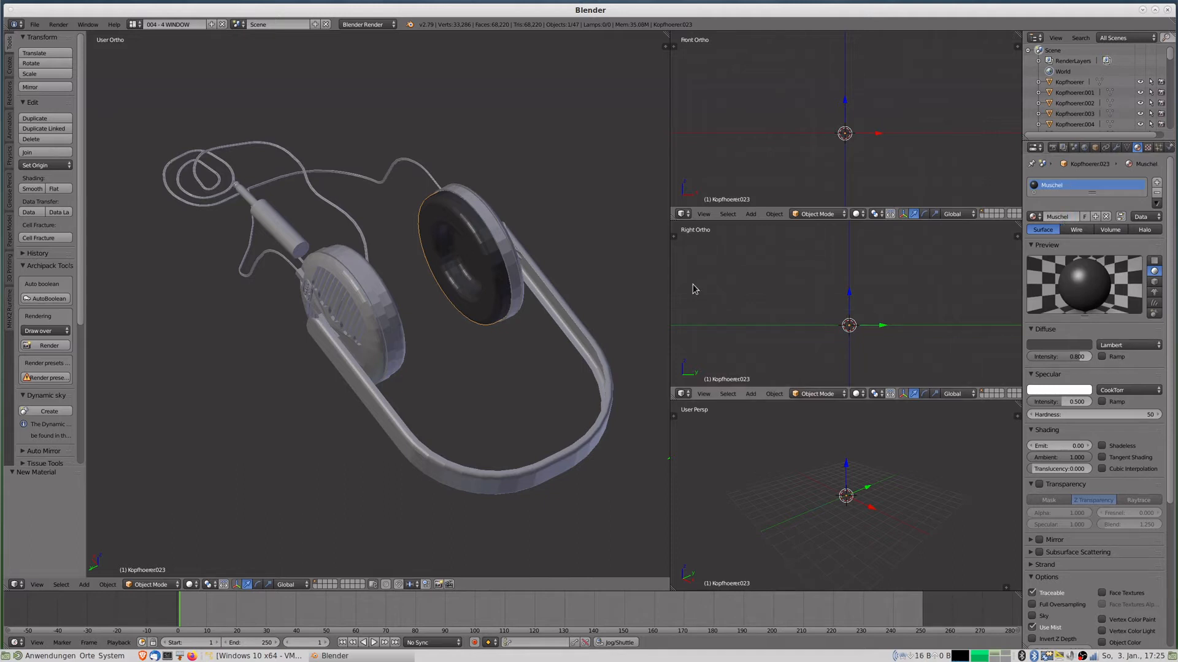
Assign the existing material Muschel to the pad of the other ear cup.
right_click(388, 298)
left_click(1035, 216)
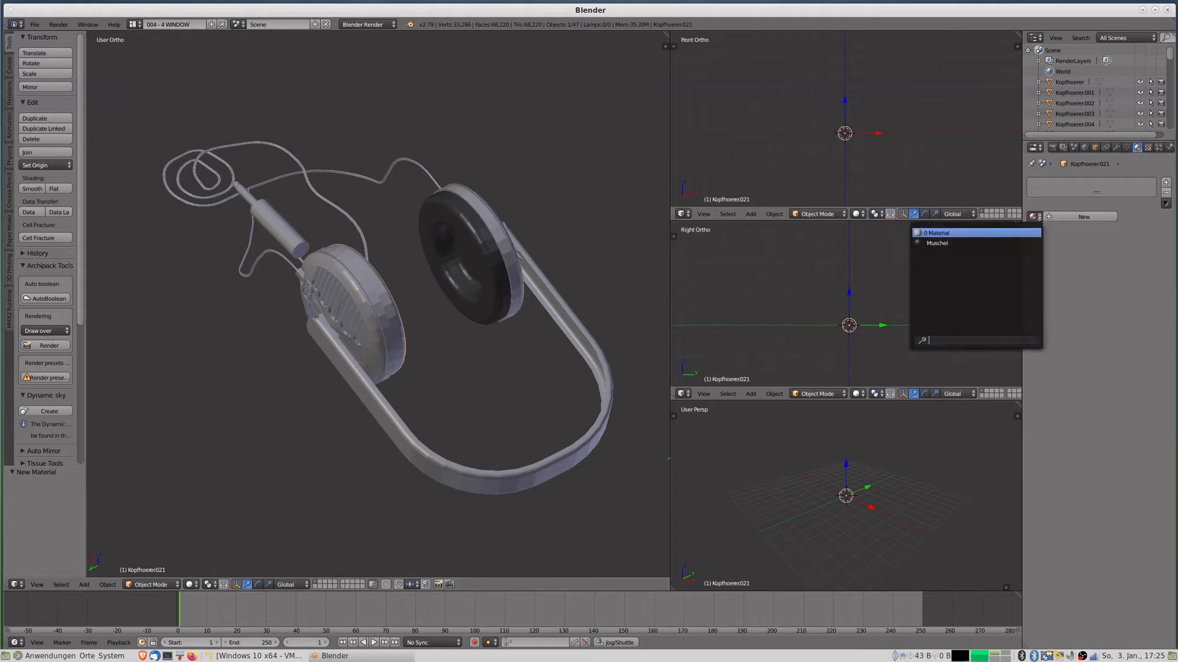
left_click(948, 243)
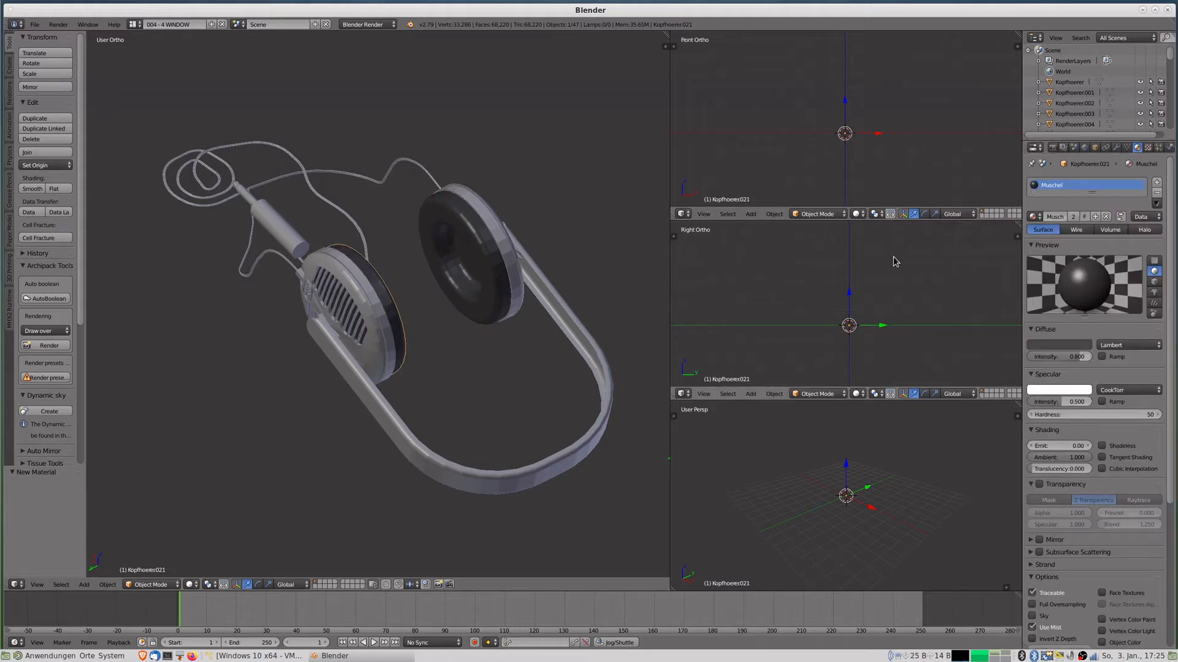
Identify the ring behind the front ear cup's pad with a cancelled test move and assign it the existing material named Material.
middle_click_drag(472, 333, 458, 301)
right_click(466, 320)
scroll(459, 301, "up", 5)
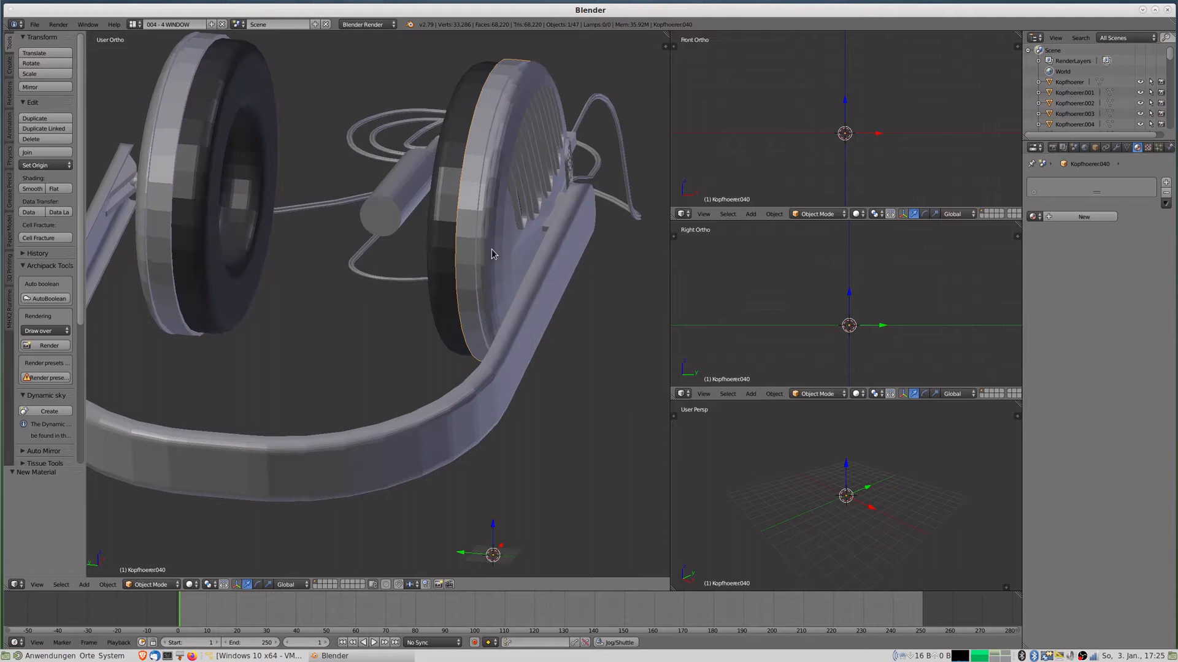
right_click(471, 270)
right_click(477, 274)
key("g")
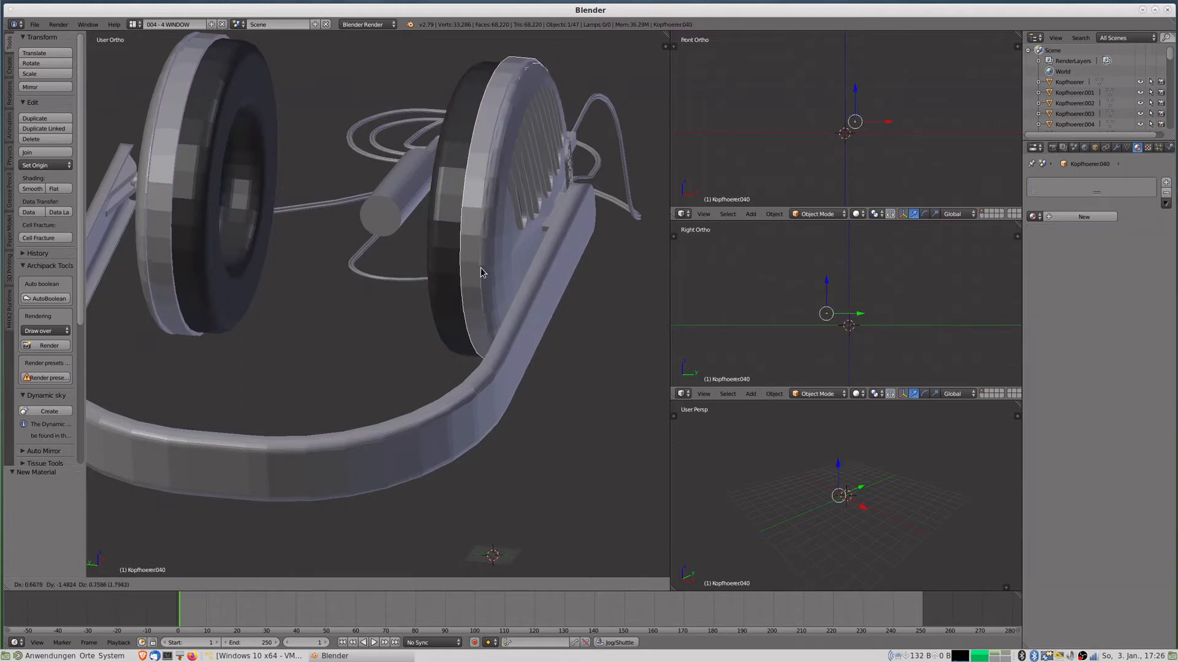
right_click(472, 270)
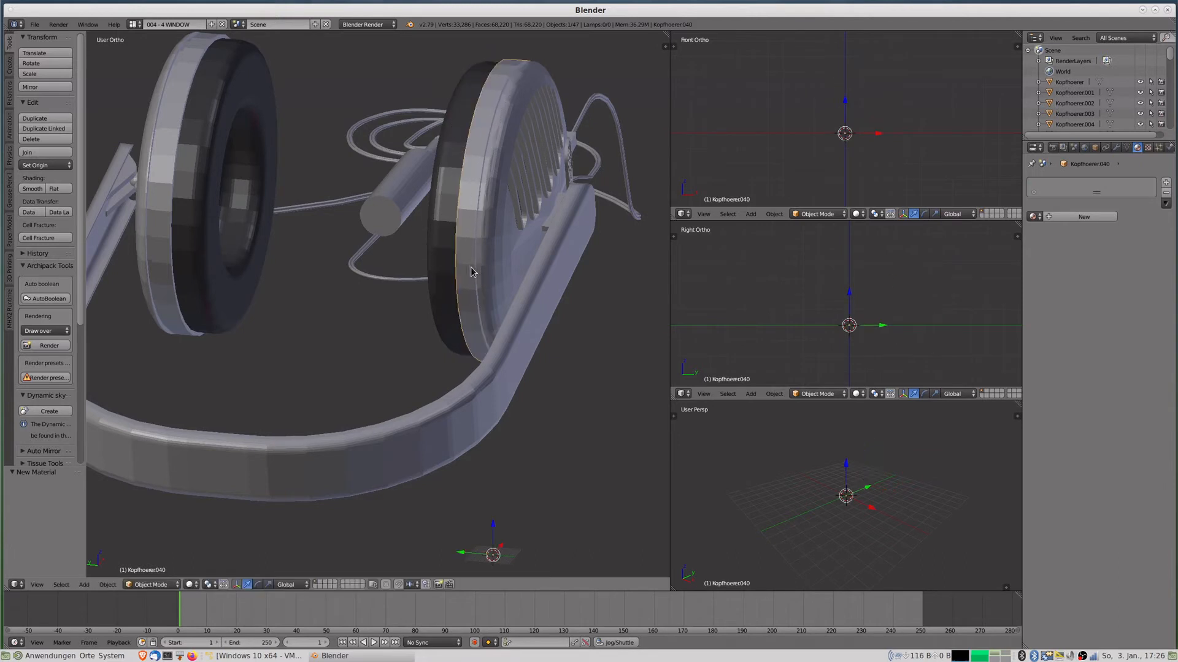
left_click(1033, 217)
left_click(946, 235)
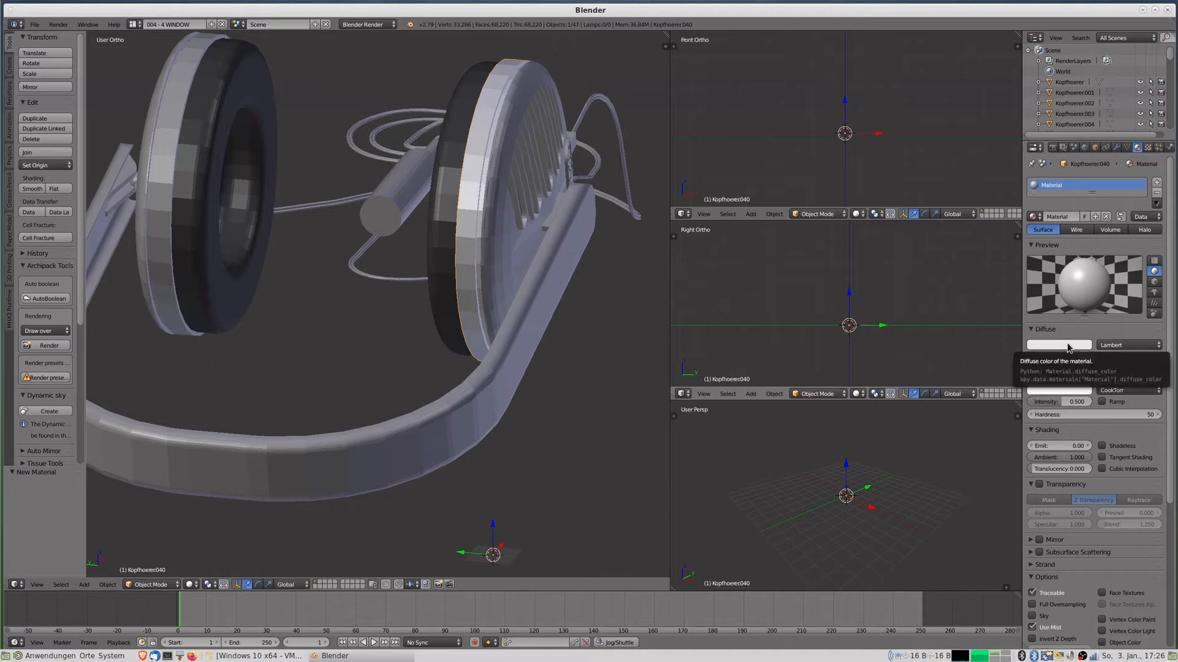
Enable Mirror for the ring's material and rename the material as Ring.
scroll(1064, 475, "down", 2)
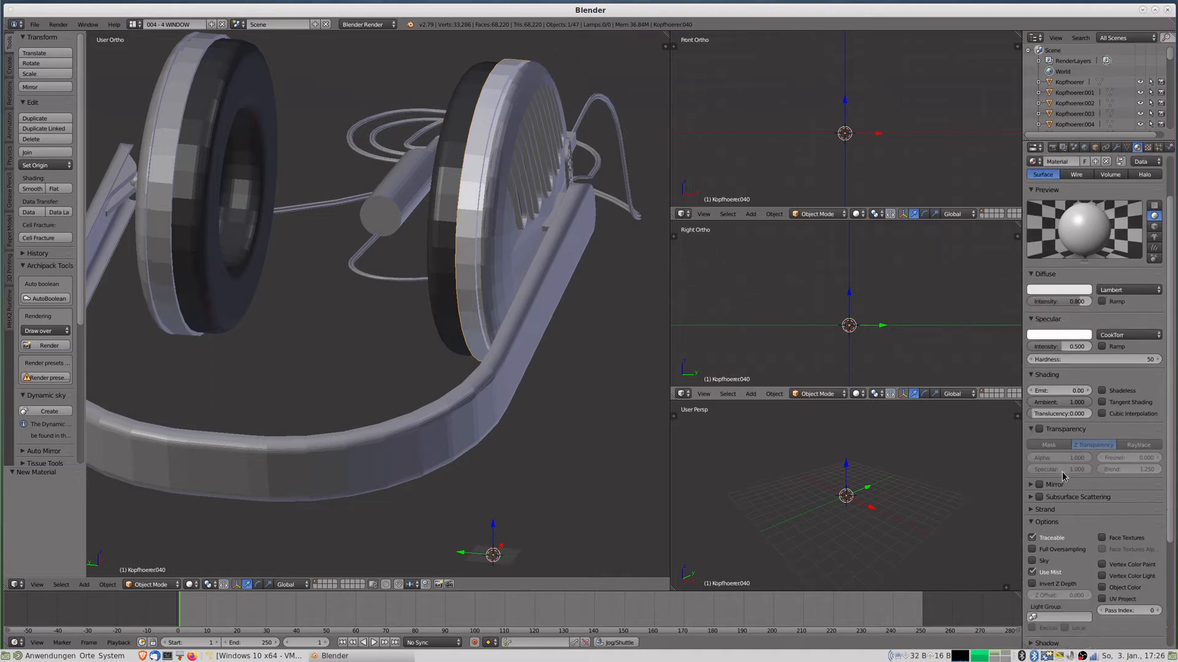
left_click(1034, 484)
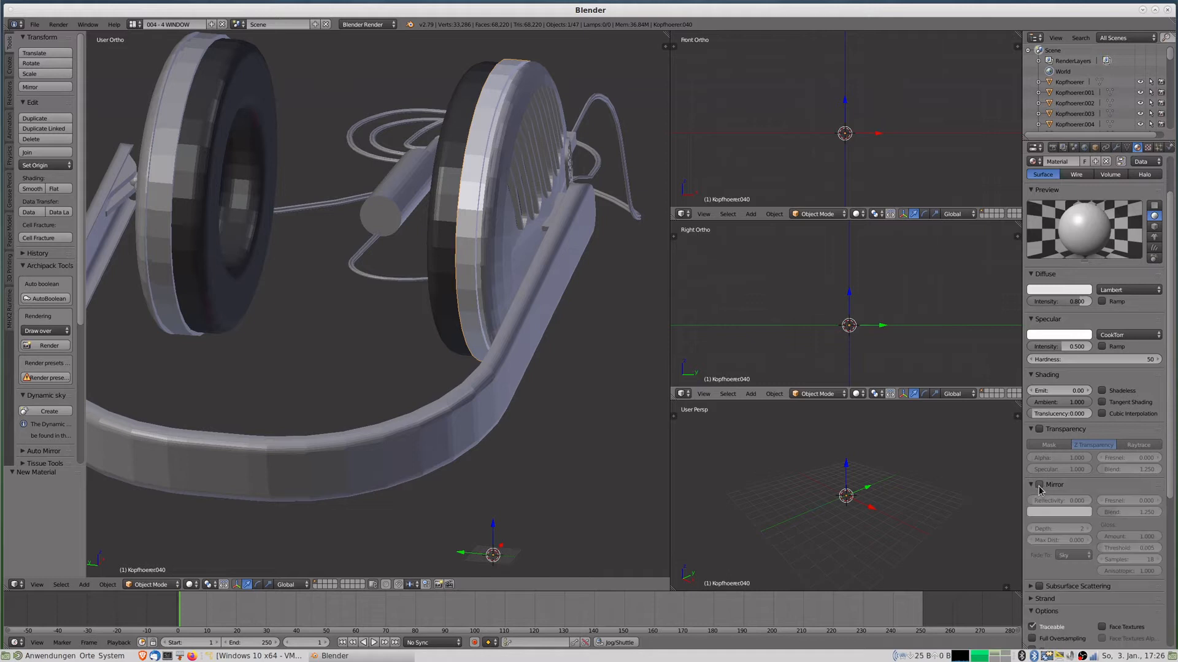
left_click(1039, 485)
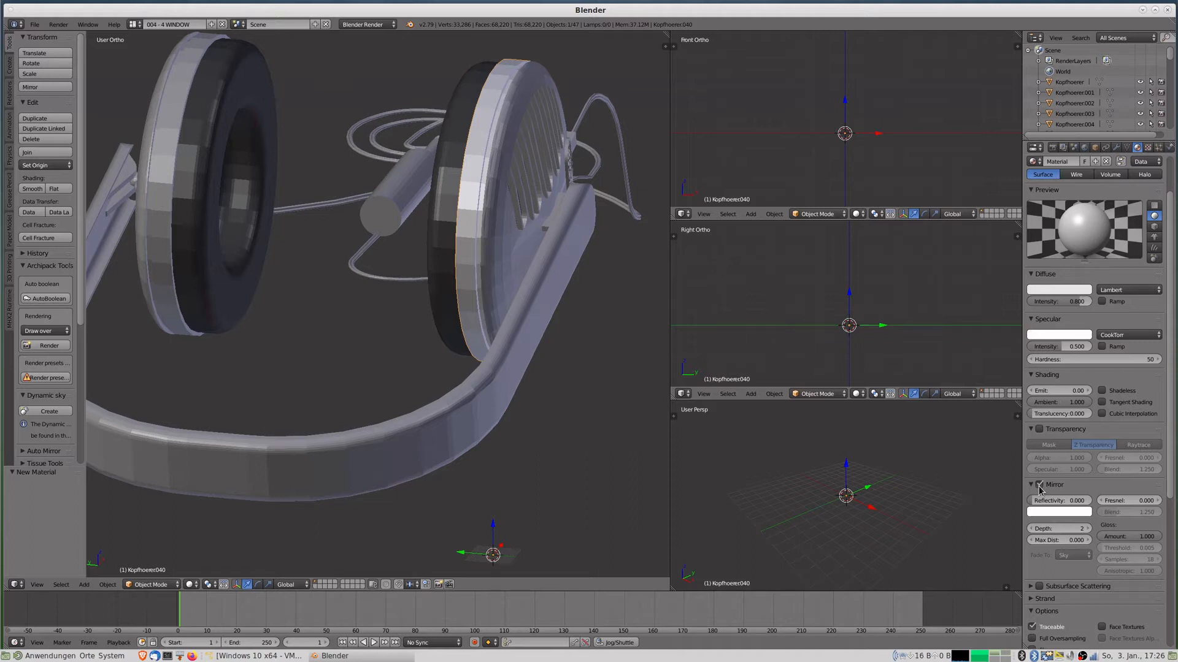
scroll(1091, 276, "up", 2)
left_click(1069, 218)
type("R")
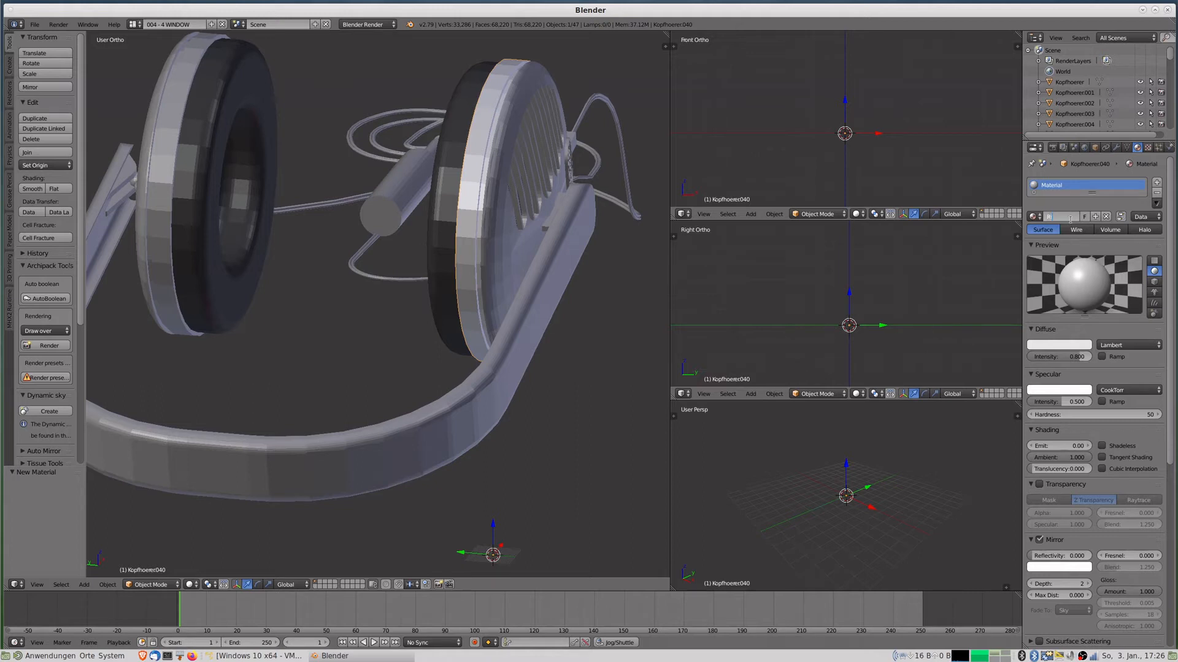
type("ing")
key("Return")
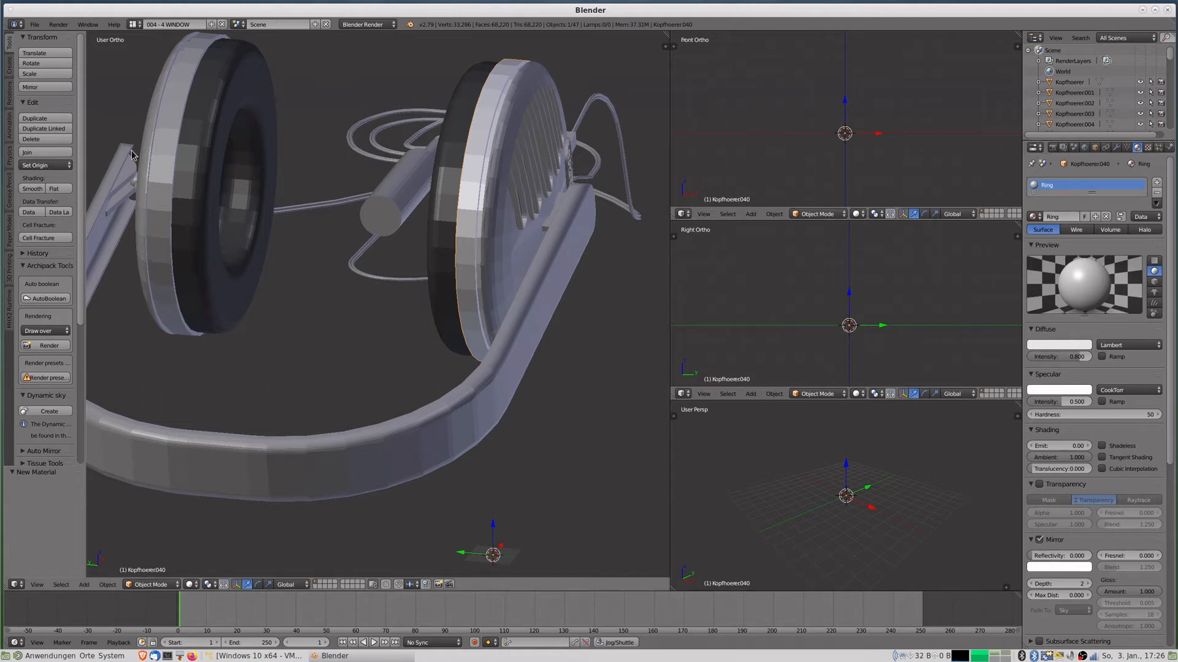
Check the other ear cup's matching ring with a cancelled test move and assign it the material Ring.
right_click(159, 152)
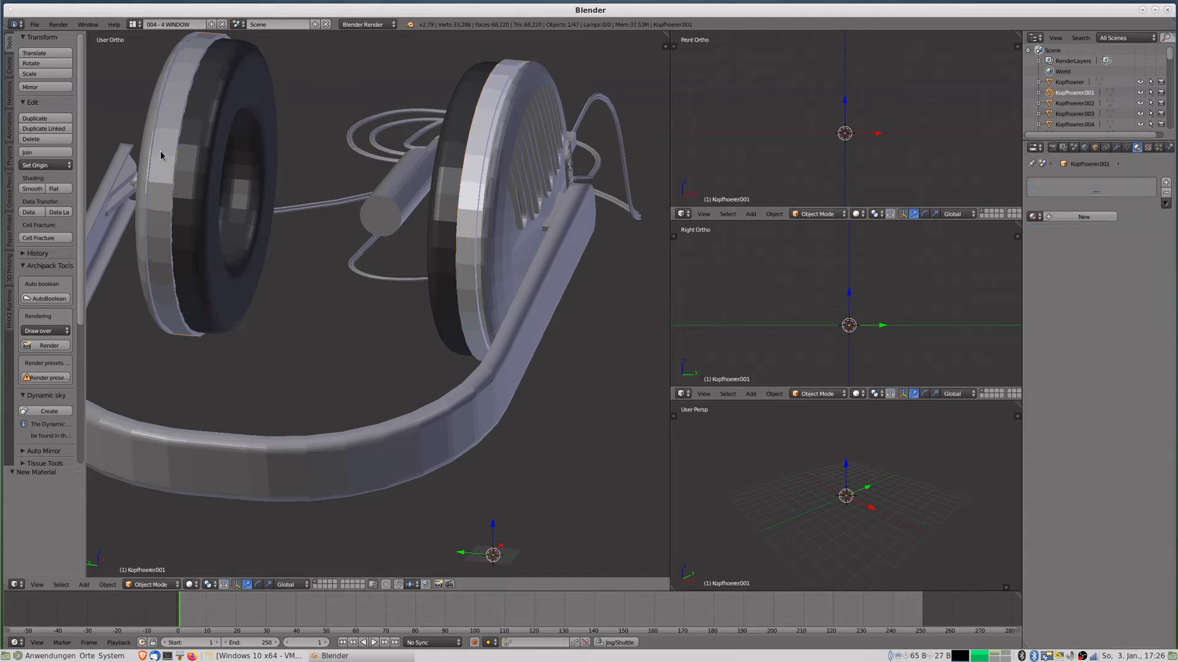
key("g")
right_click(165, 145)
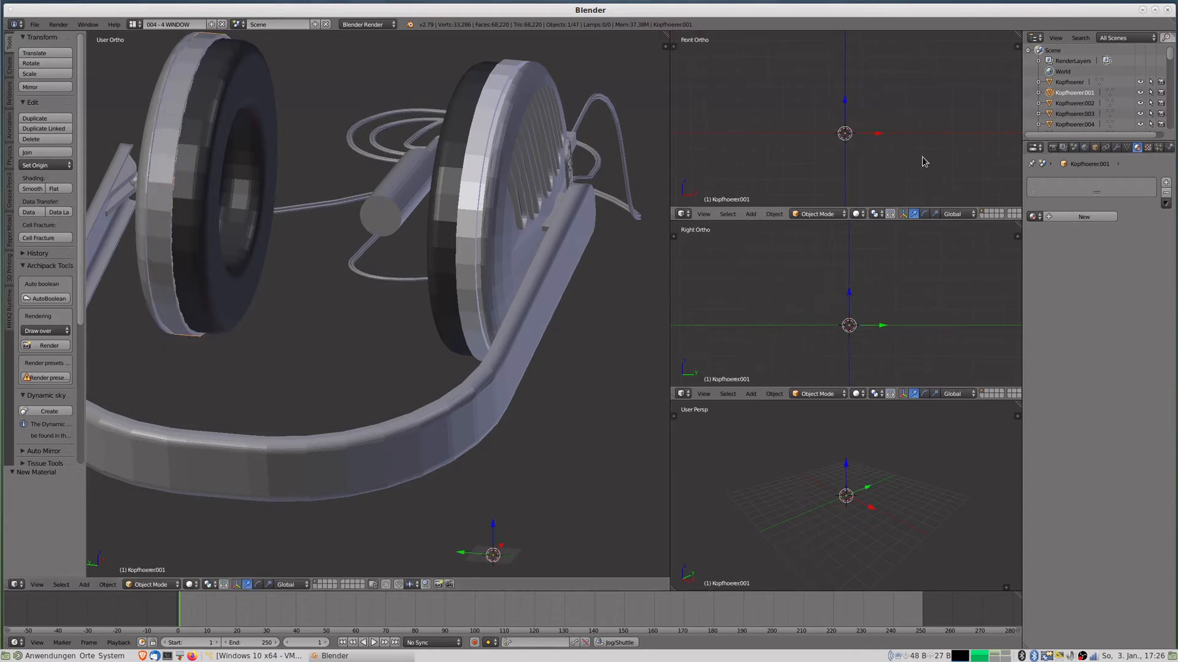
left_click(1033, 217)
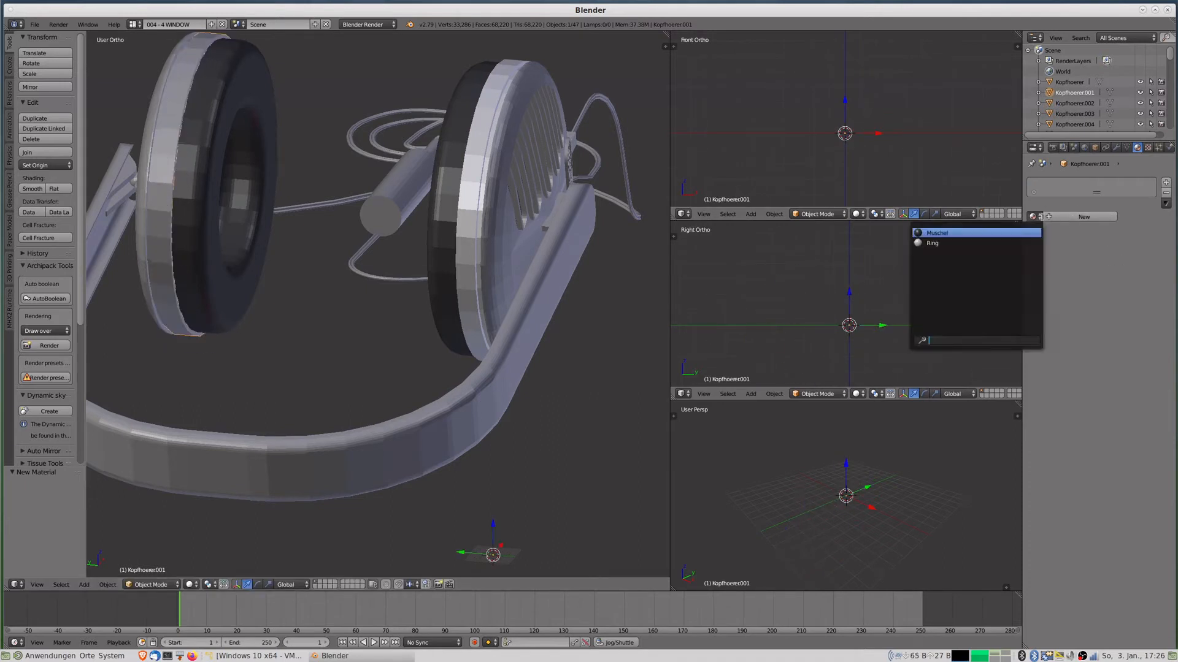
left_click(972, 243)
Give the slotted outer cover of the front ear cup a new material with a darkened, olive-beige diffuse colour.
middle_click_drag(261, 278, 249, 277)
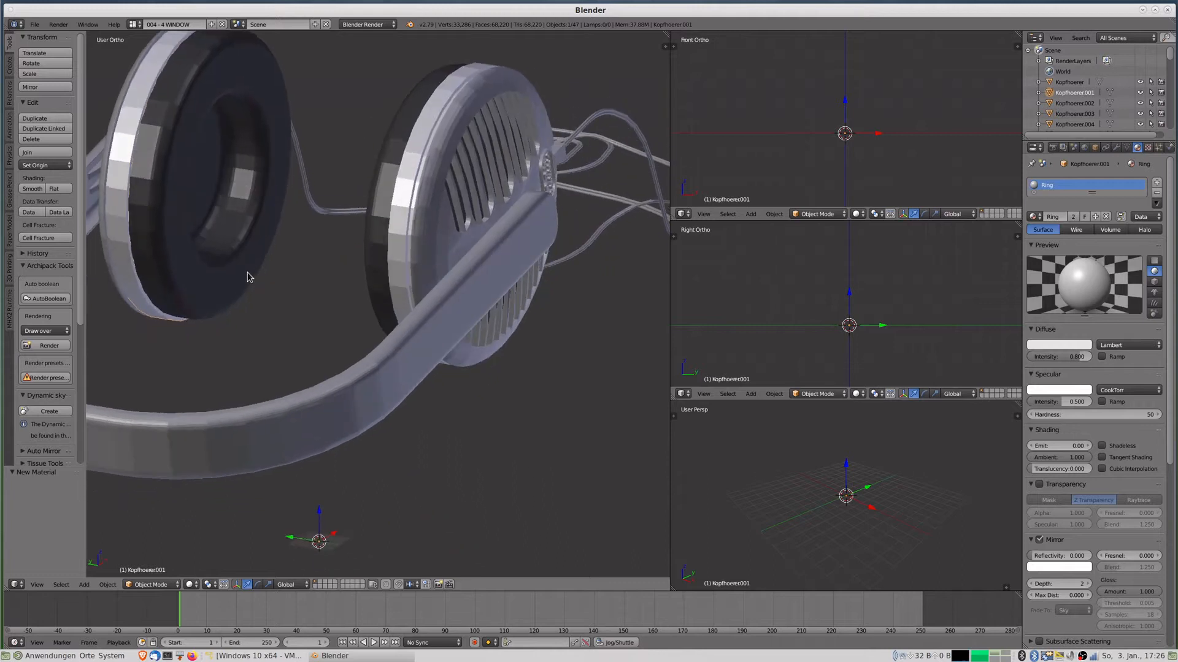
right_click(428, 243)
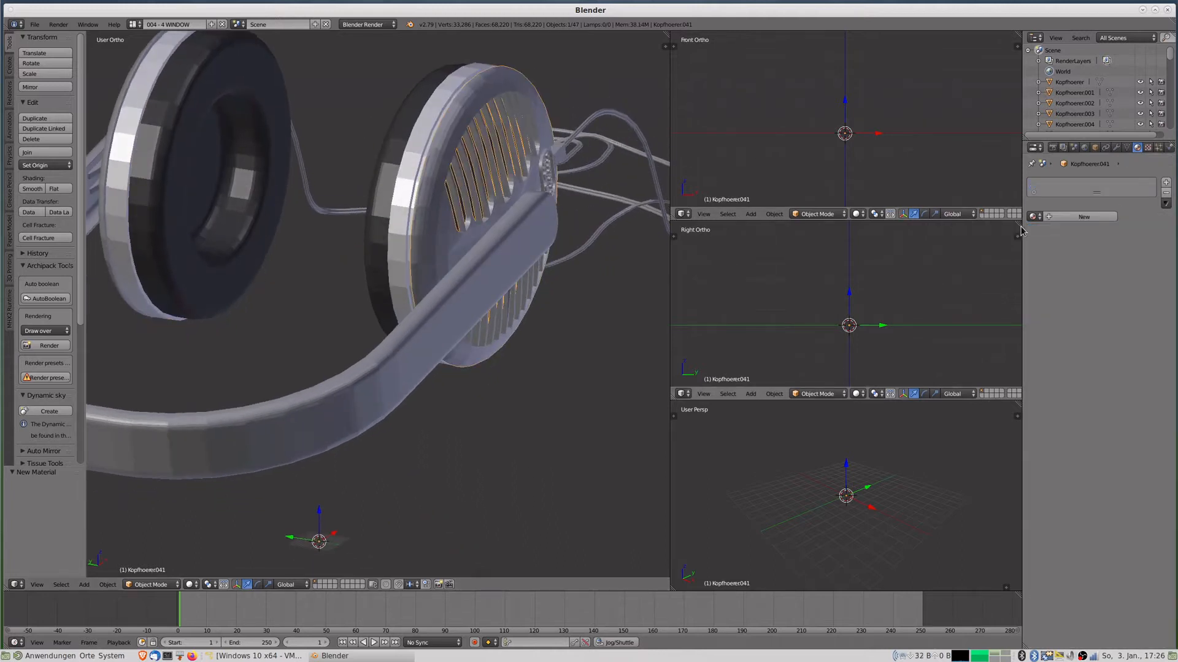
left_click(1068, 222)
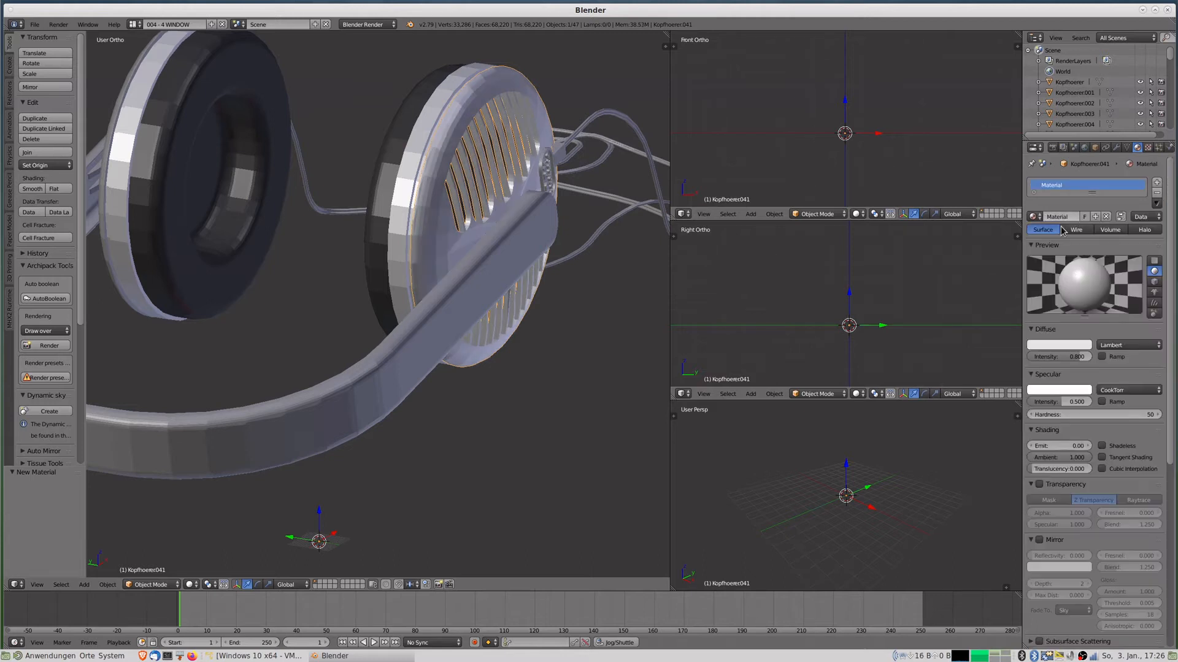
left_click(1055, 346)
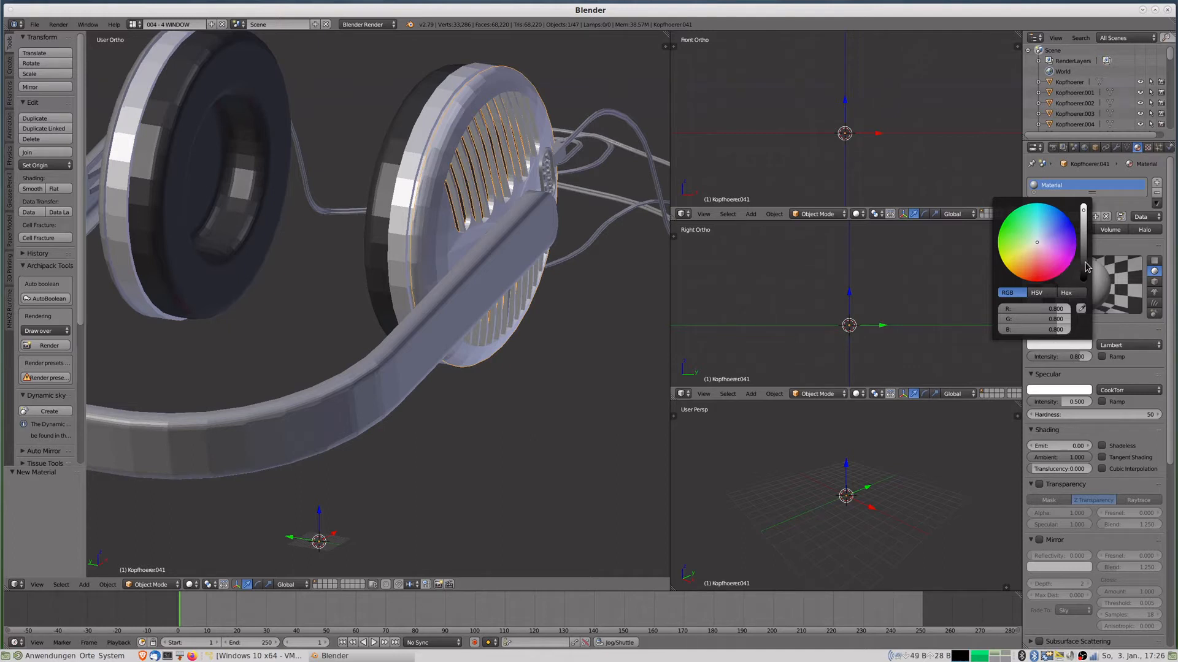
left_click_drag(1083, 231, 1084, 225)
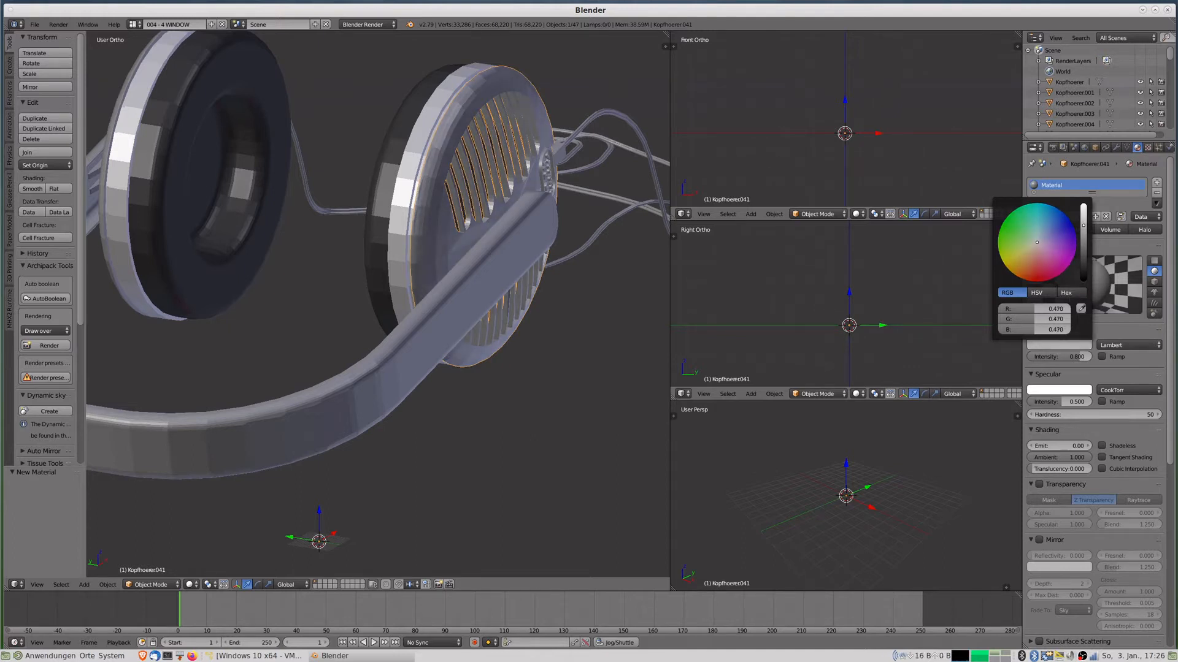
left_click(1036, 243)
left_click_drag(1036, 243, 1029, 248)
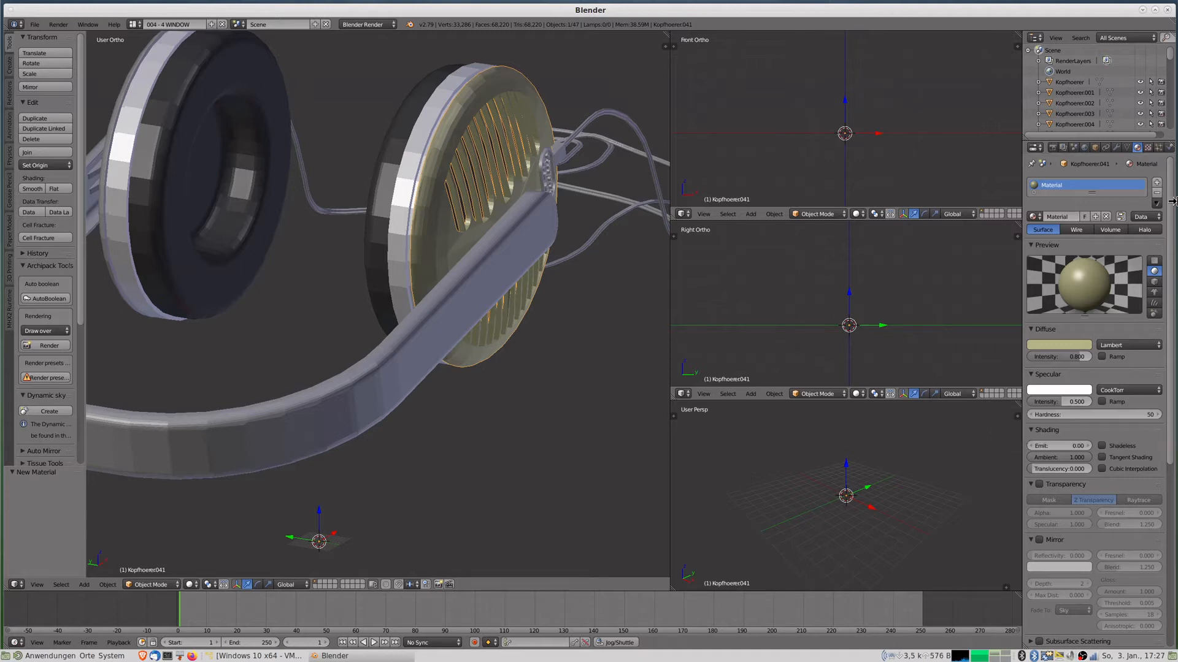
Add a Stucci texture to the slotted cover's material and set its mapping coordinates to Generated.
left_click(1149, 153)
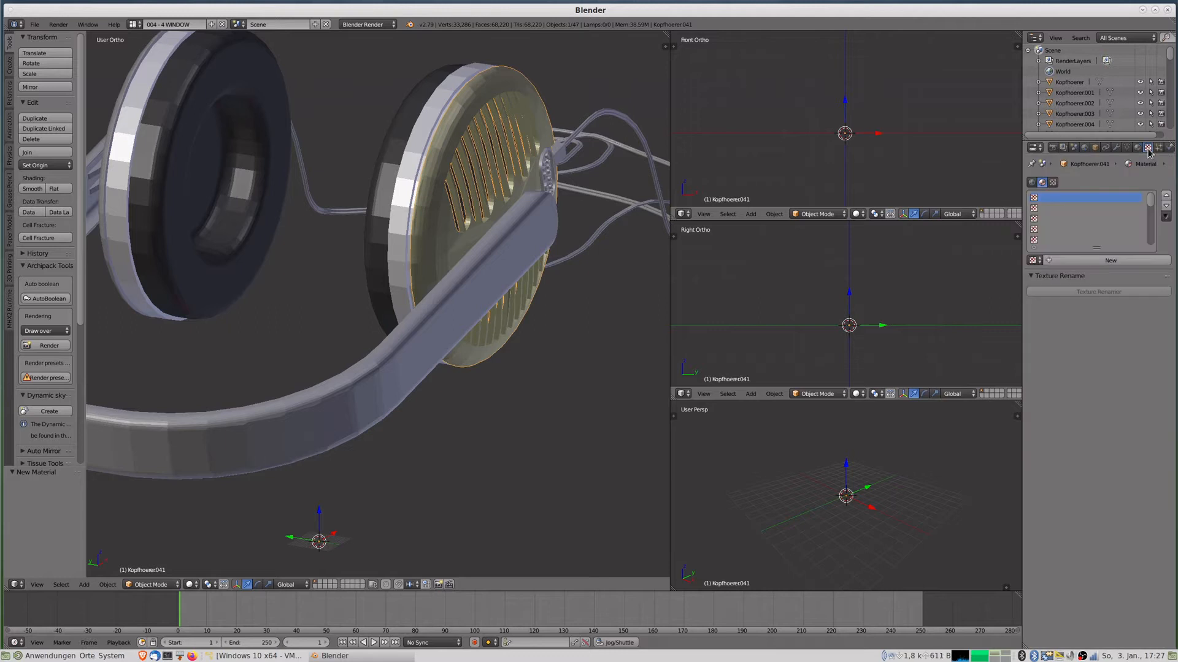
left_click(1108, 264)
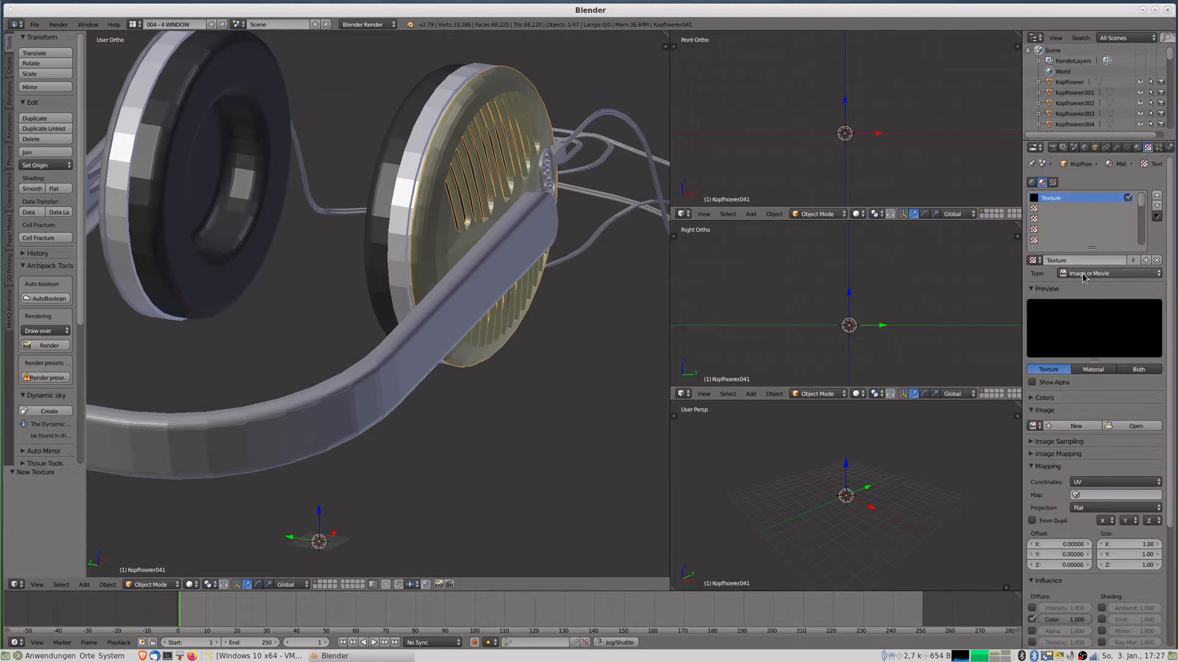
left_click(1110, 273)
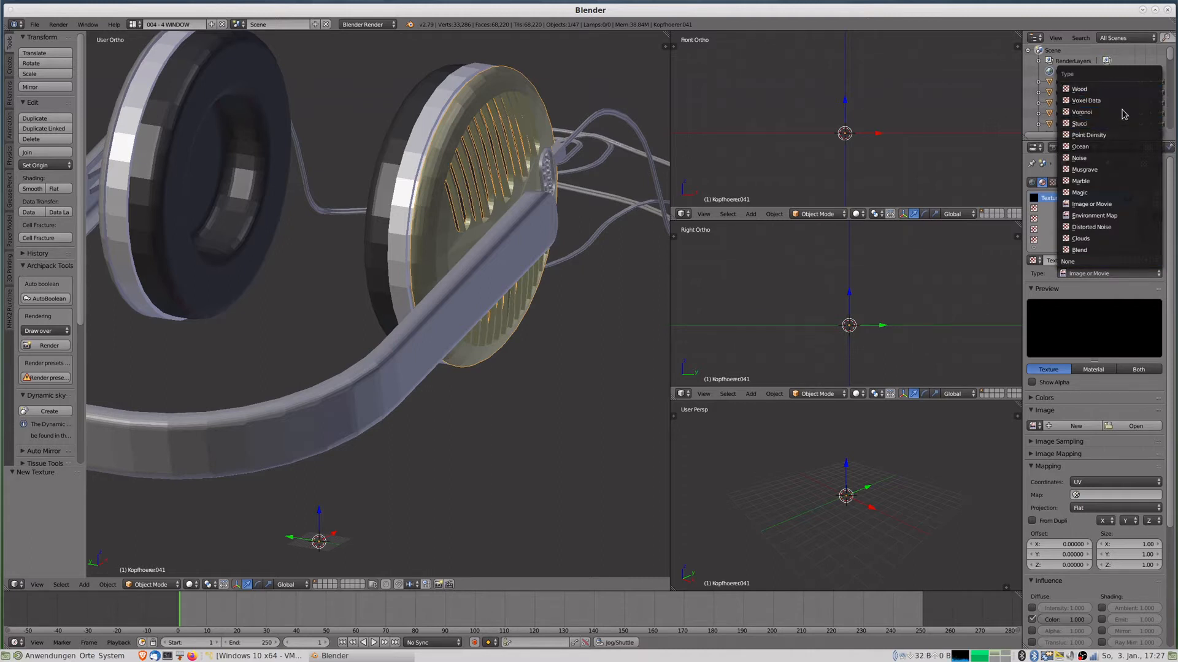
left_click(1095, 125)
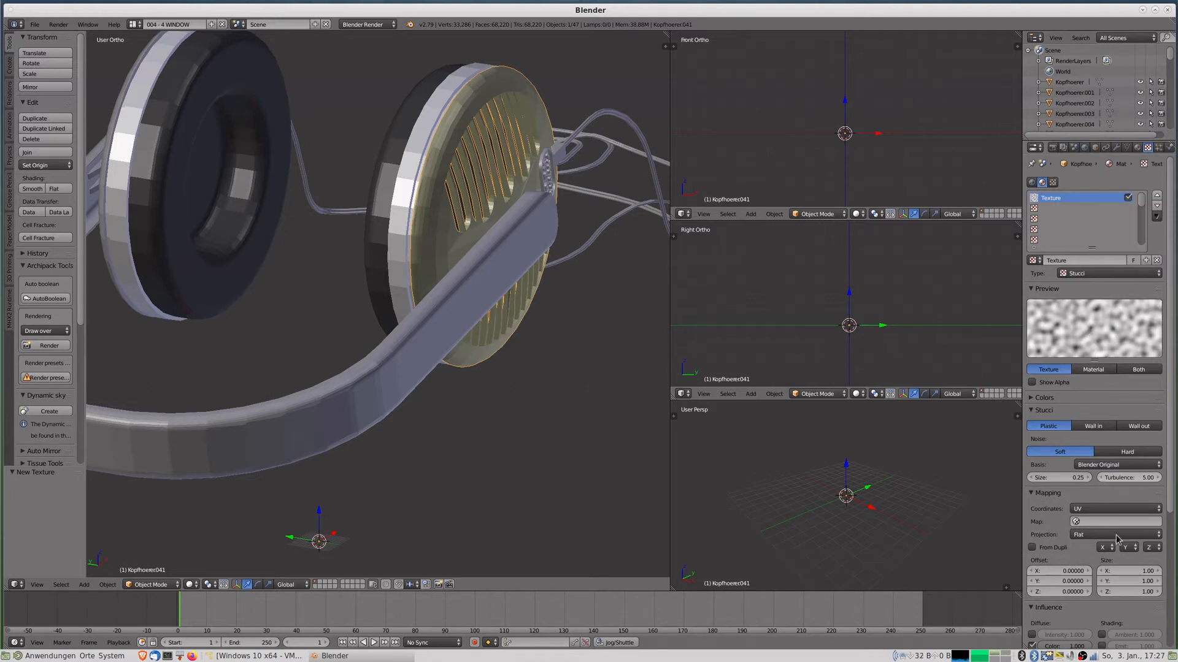
scroll(1120, 512, "down", 3)
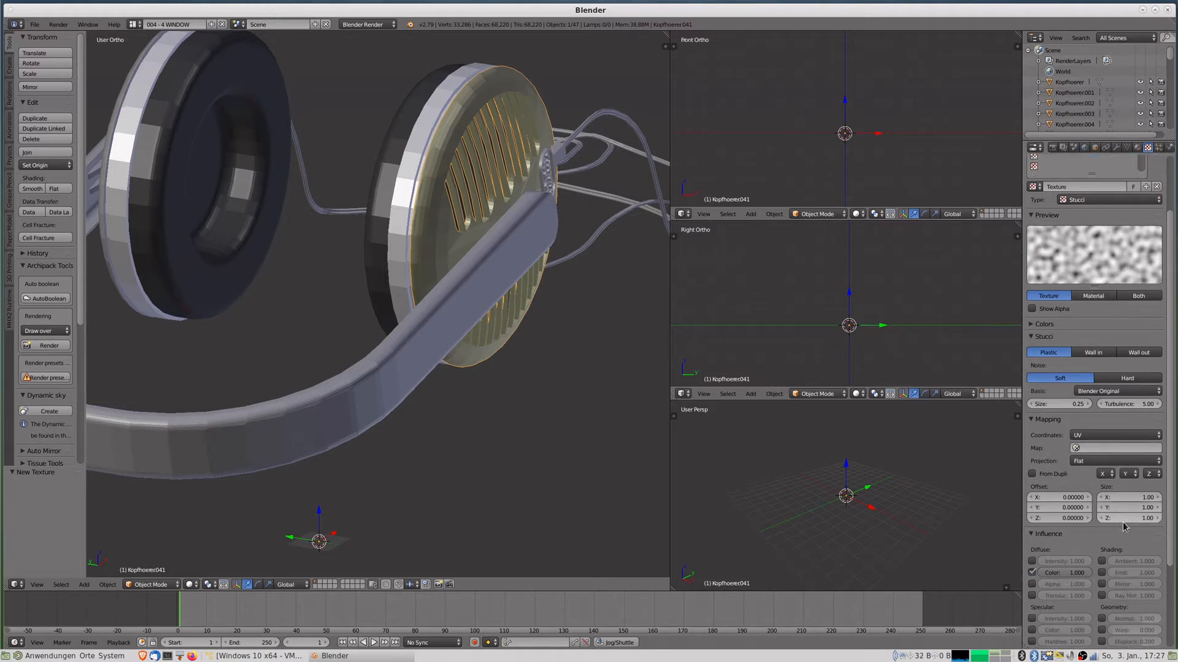
left_click(1098, 435)
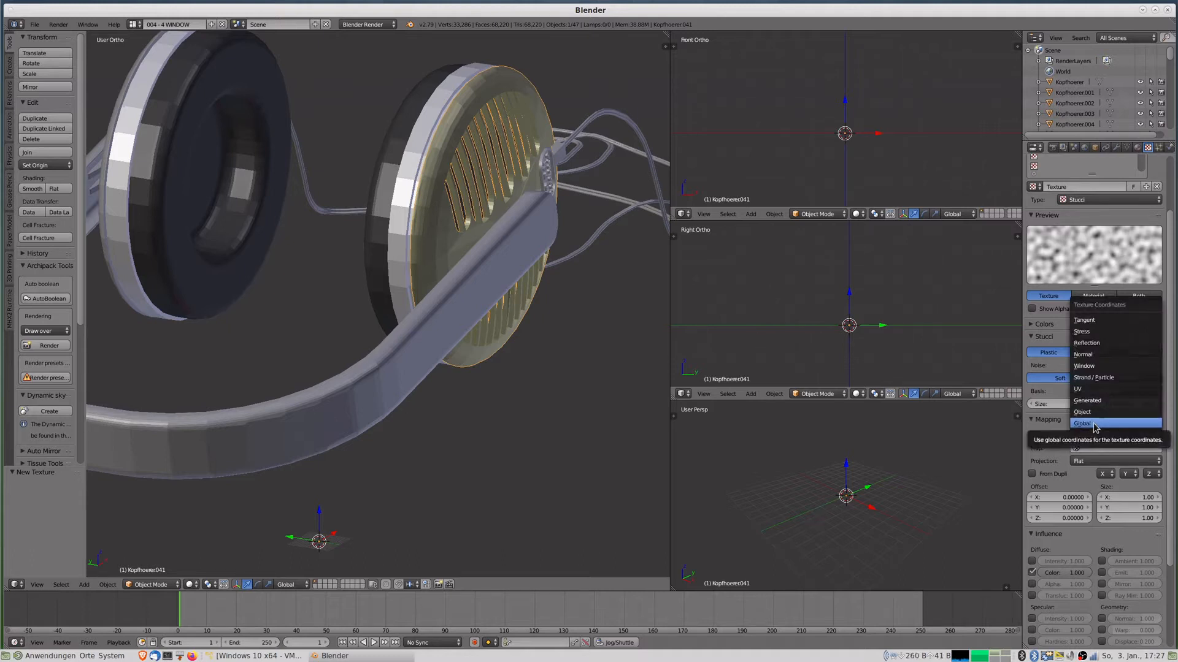
left_click(1098, 408)
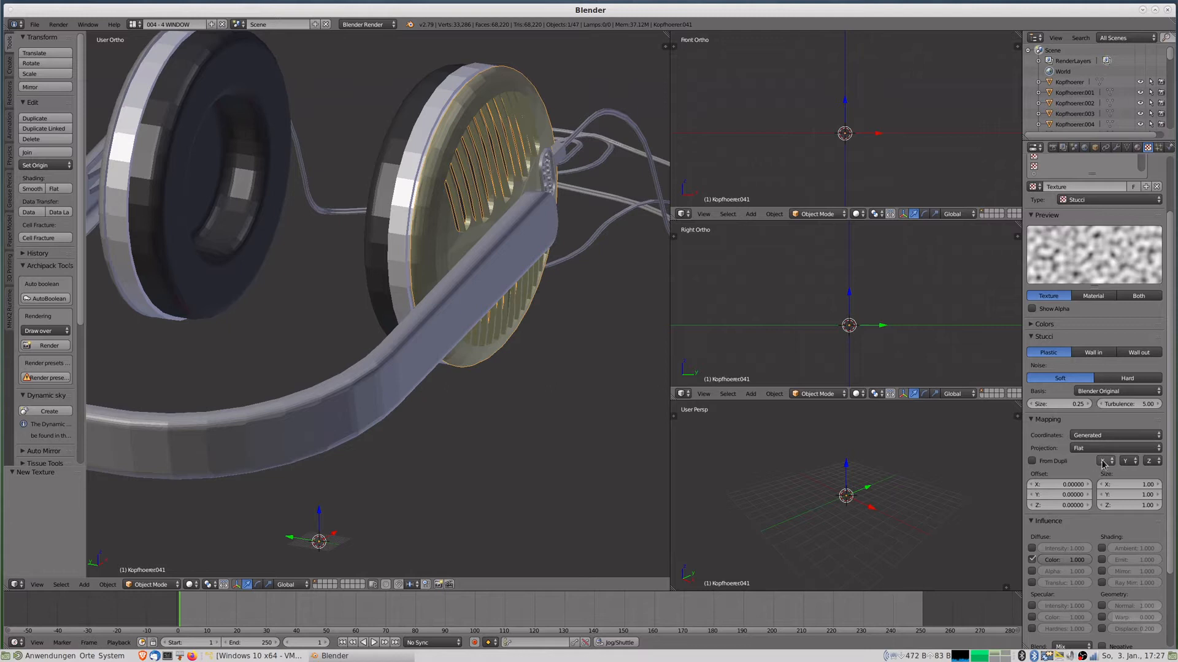
Set the cover's Stucci texture projection to Sphere and its mapping size to 300 on X, Y and Z.
left_click(1082, 450)
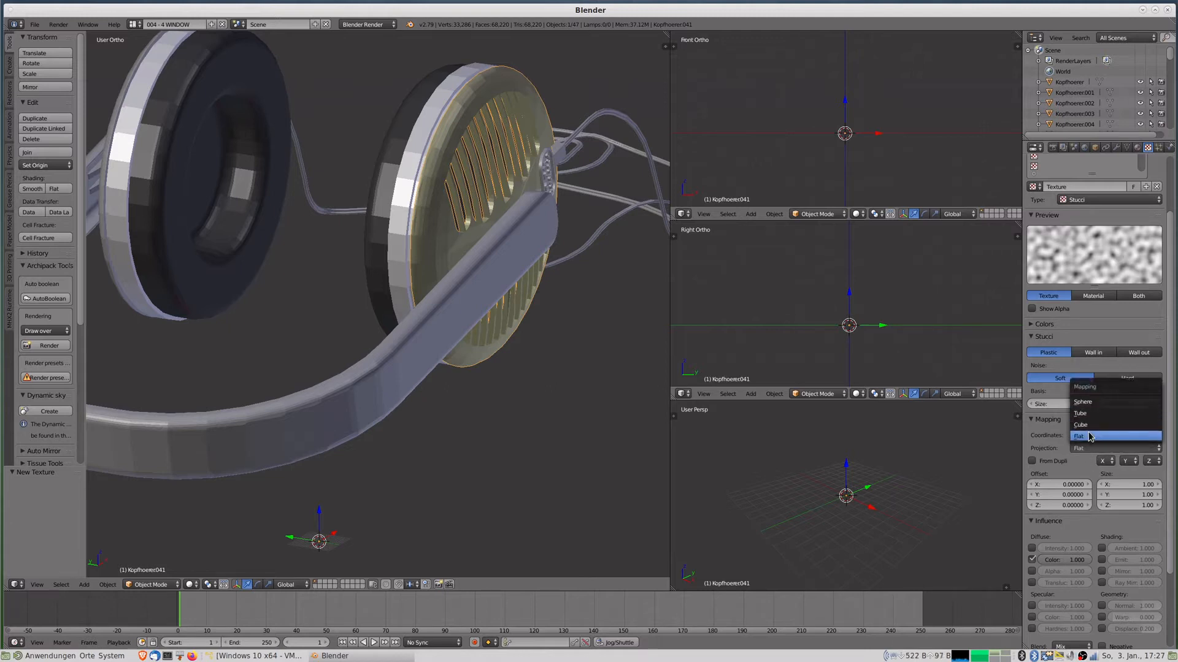
left_click(1097, 402)
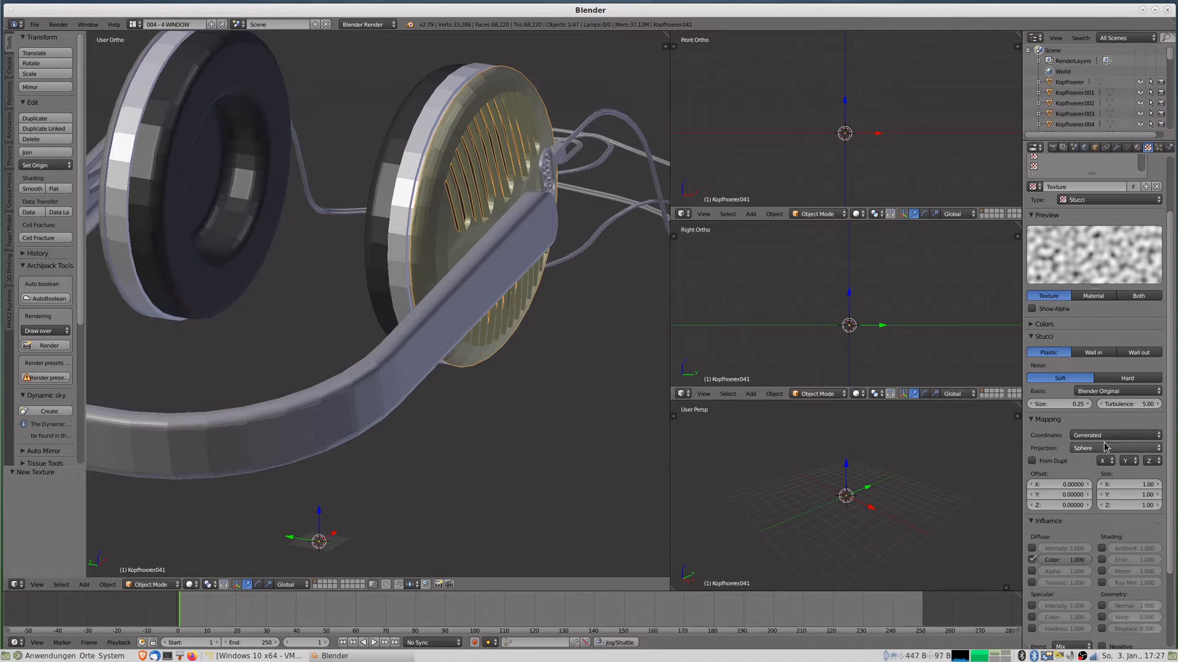
left_click(1125, 487)
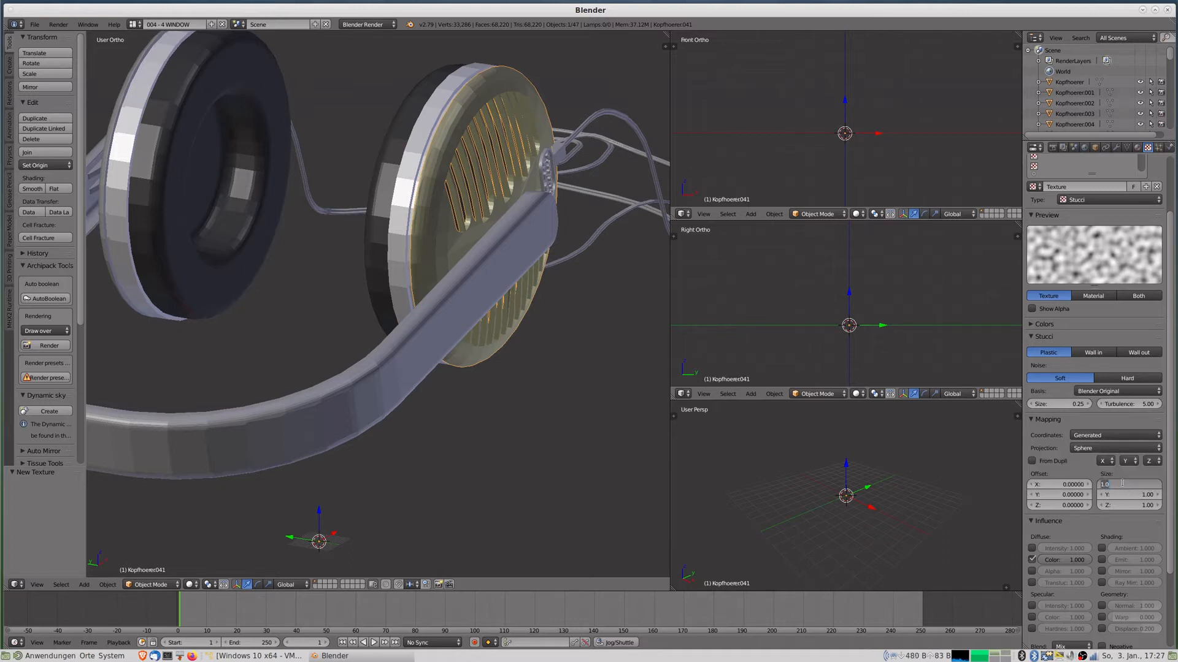
type("300")
key("Tab")
type("300")
key("Tab")
key("Return")
Disable the Stucci texture's influence on diffuse Color and enable its influence on Normal.
left_click_drag(1172, 532, 1173, 573)
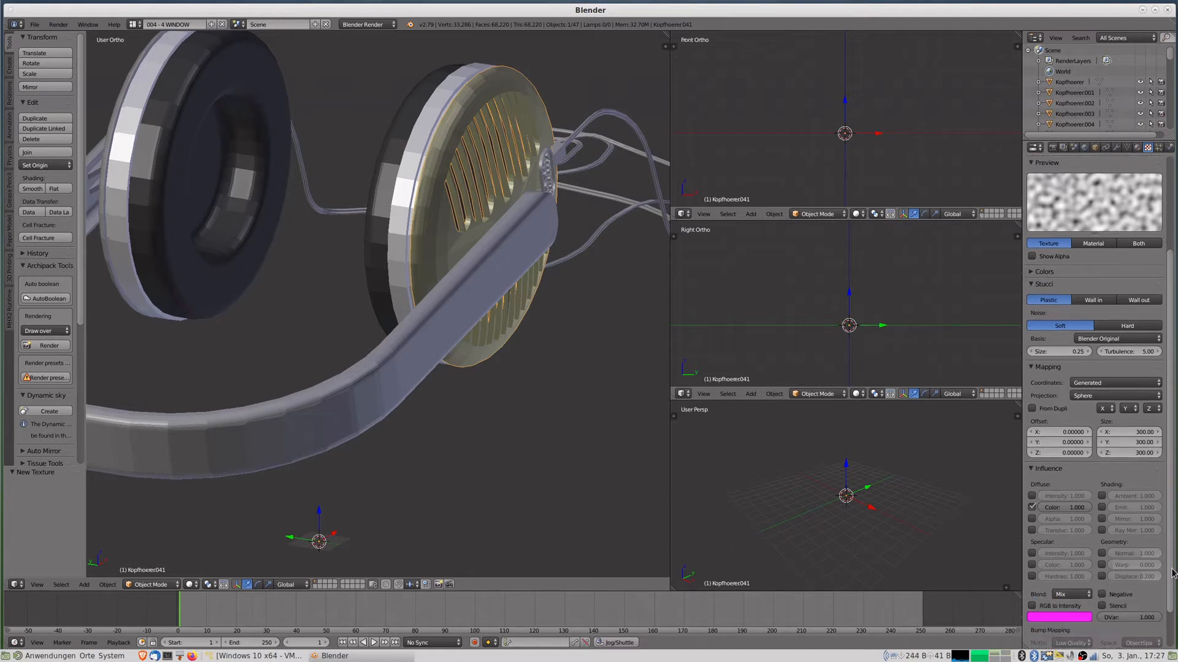
left_click(1033, 508)
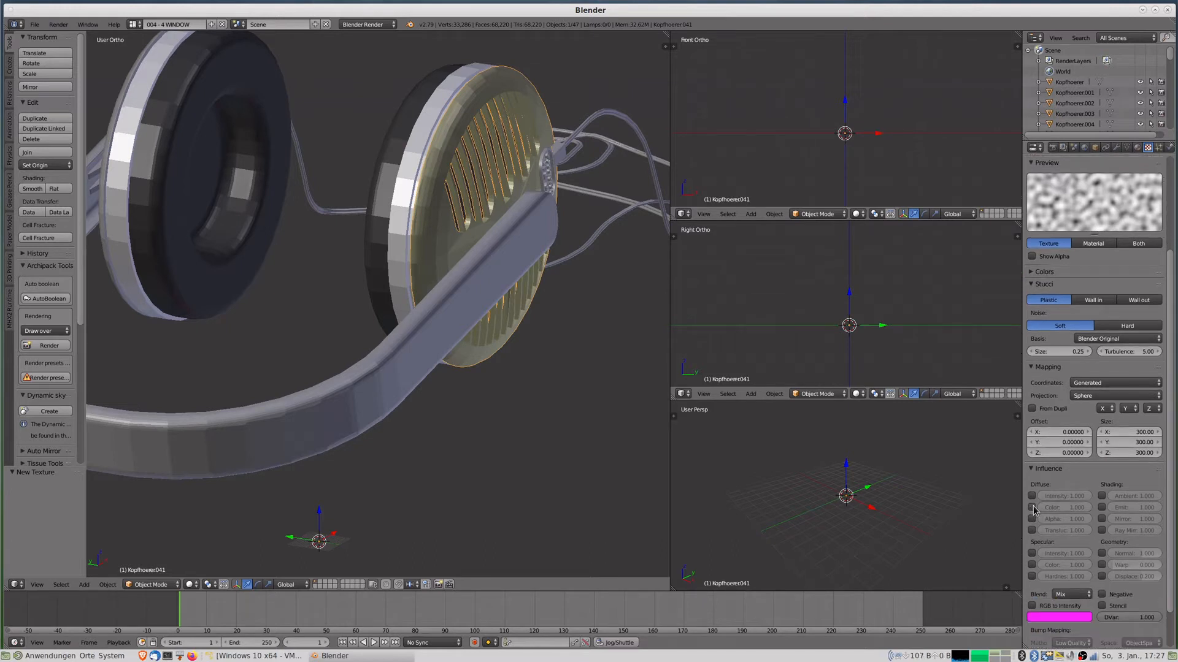
left_click(1104, 555)
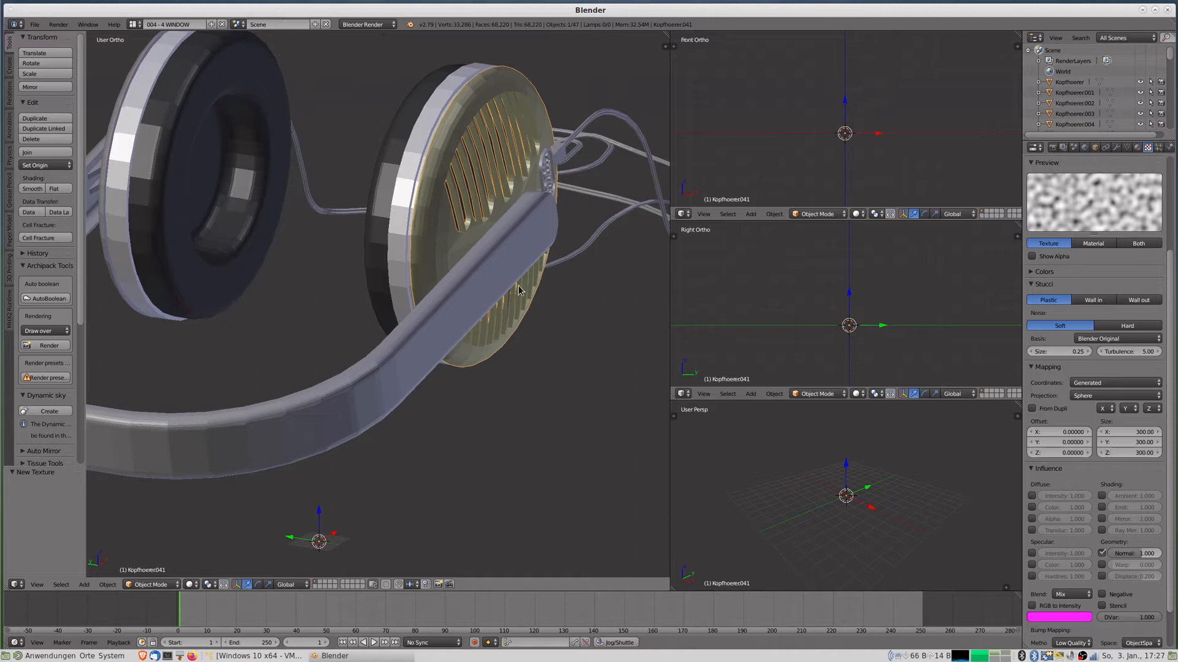
Assign the front cover's existing olive-beige textured material to the slotted outer cover of the other ear cup.
middle_click_drag(108, 129, 260, 185)
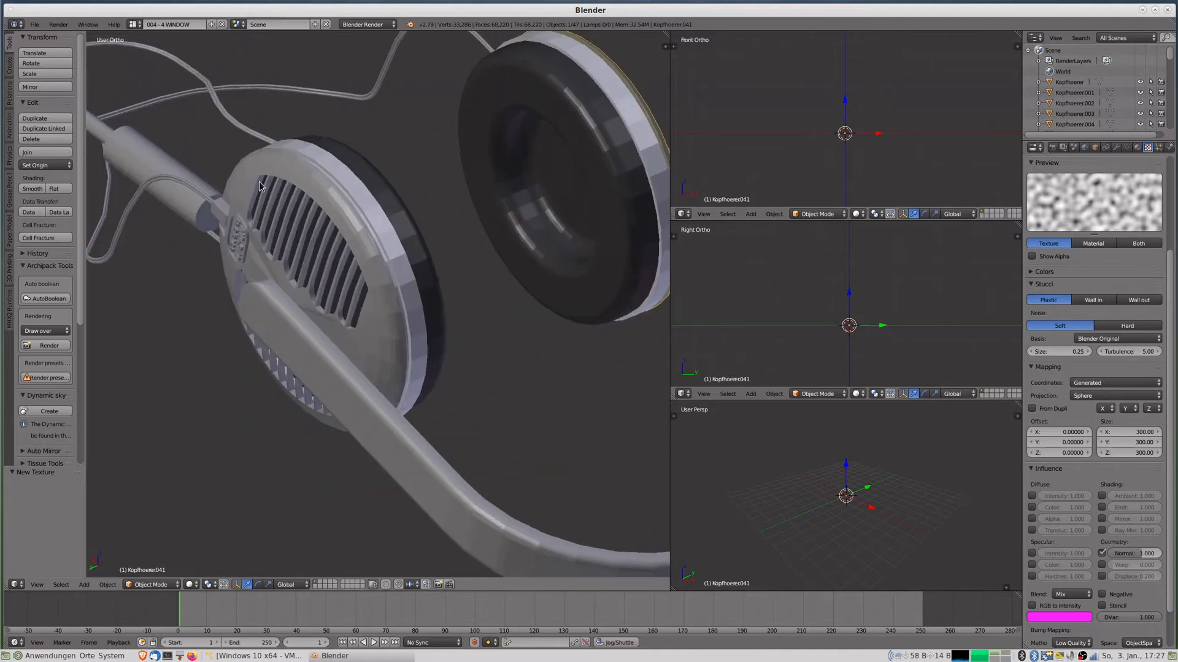
right_click(369, 279)
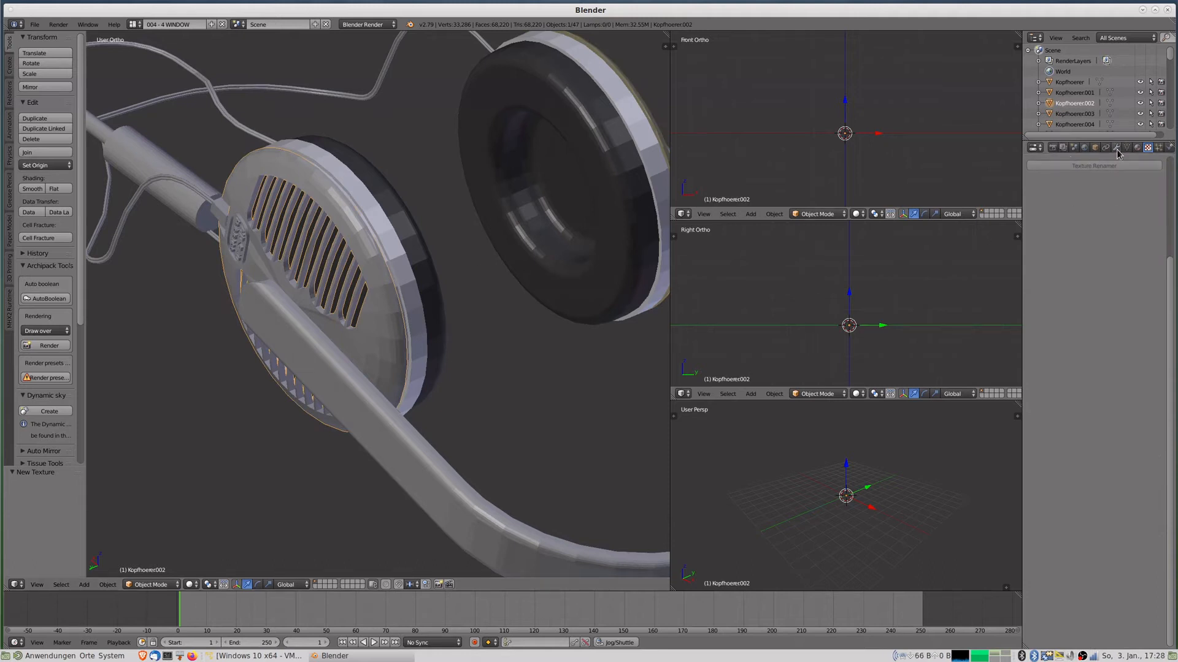
left_click(1137, 148)
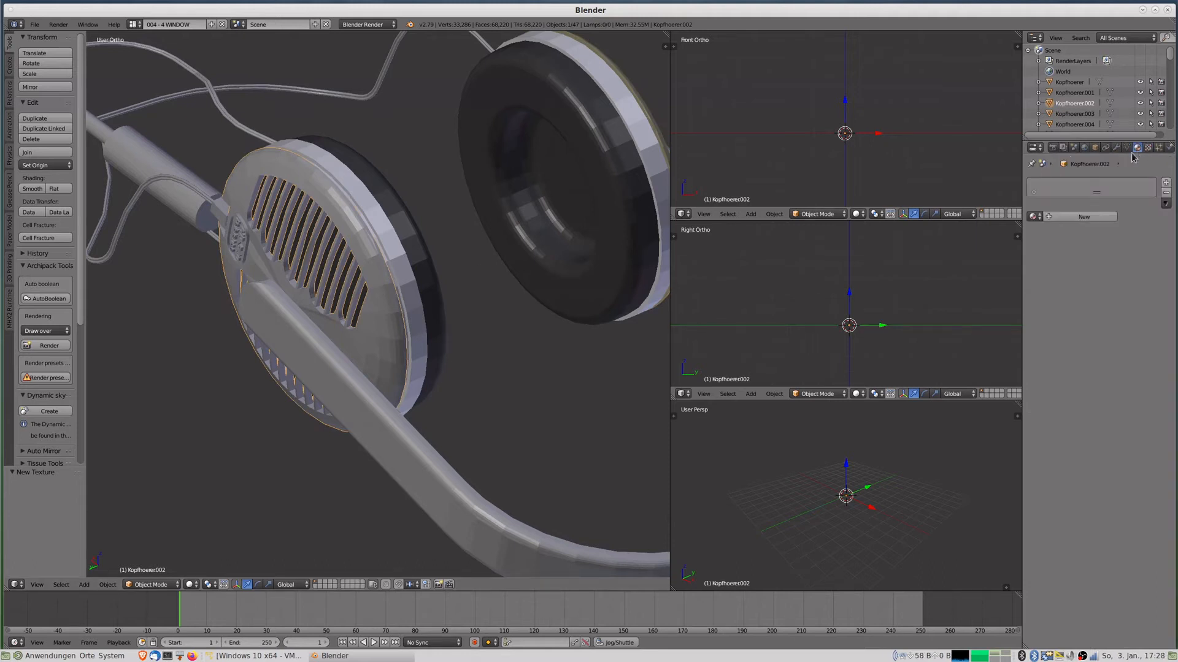
left_click(1038, 217)
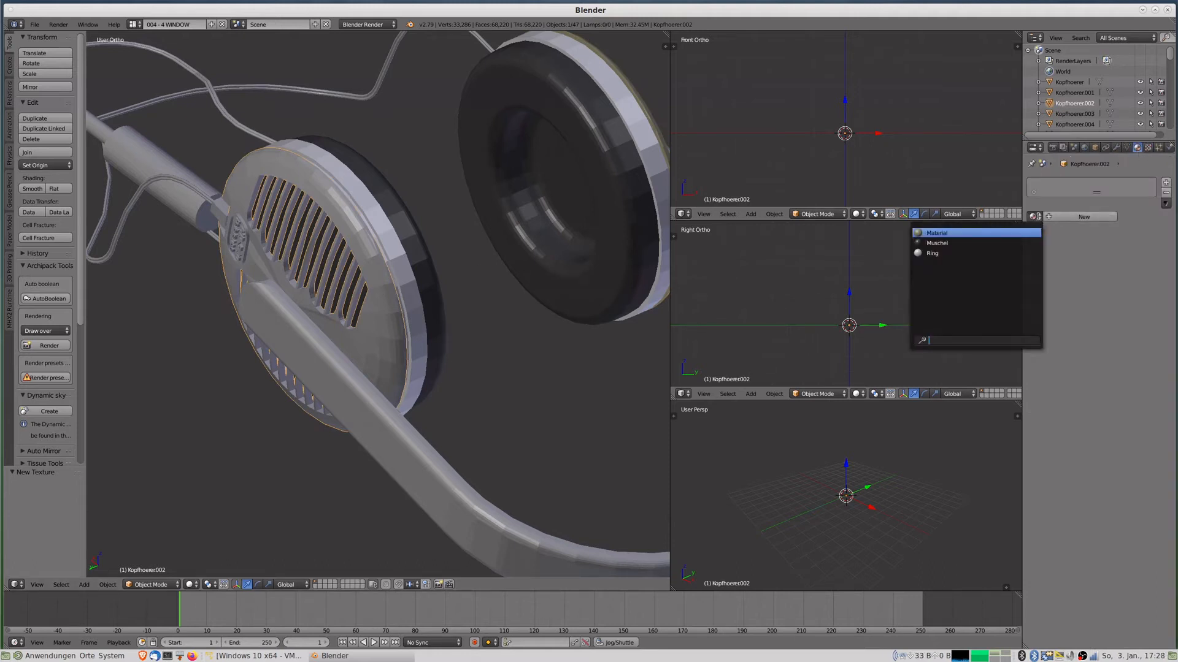
left_click(939, 243)
left_click(1148, 148)
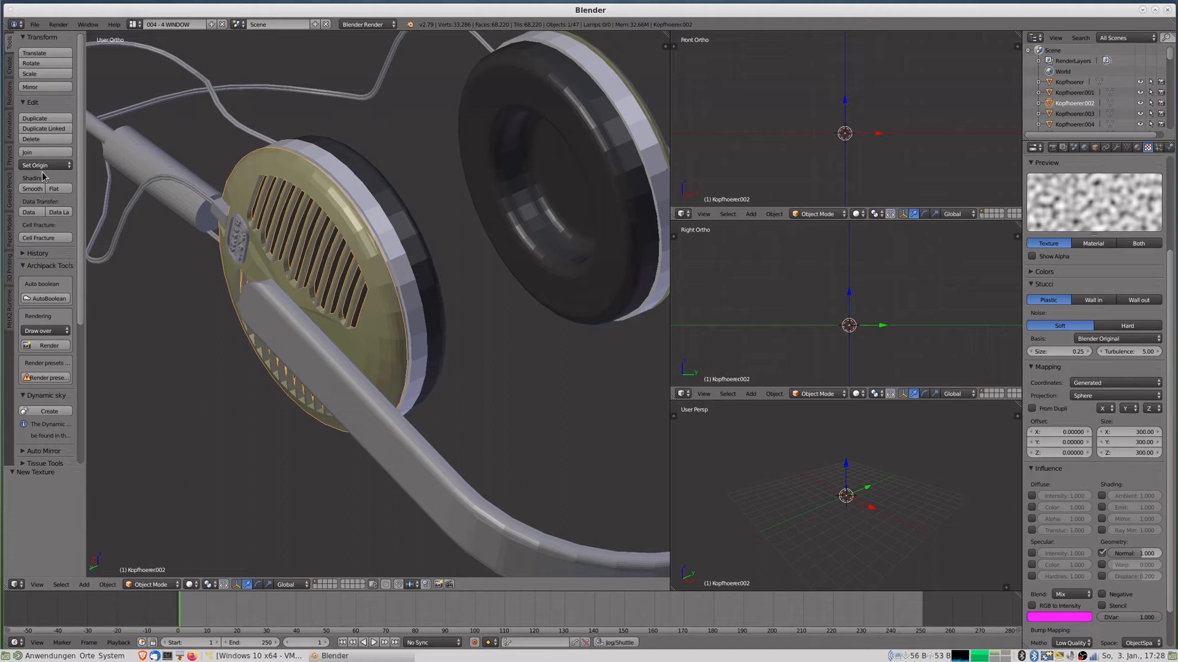
Shade the other ear cup's slotted cover smooth and enable Auto Smooth for its normals.
left_click(37, 190)
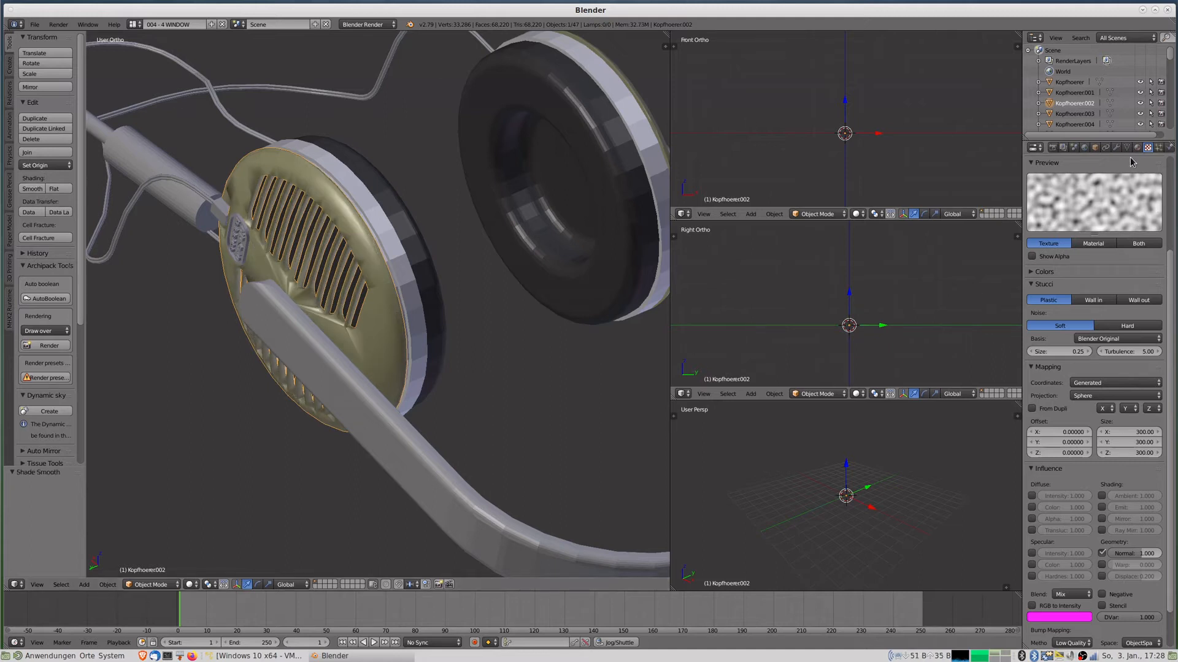
left_click(1095, 148)
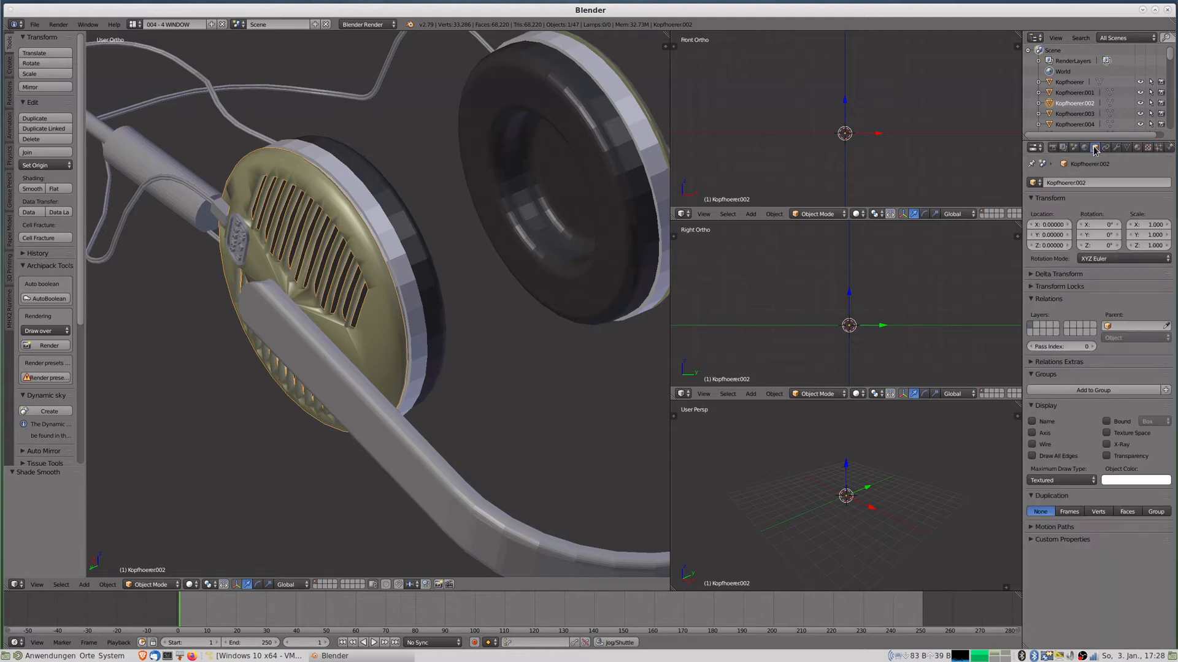
left_click(1128, 148)
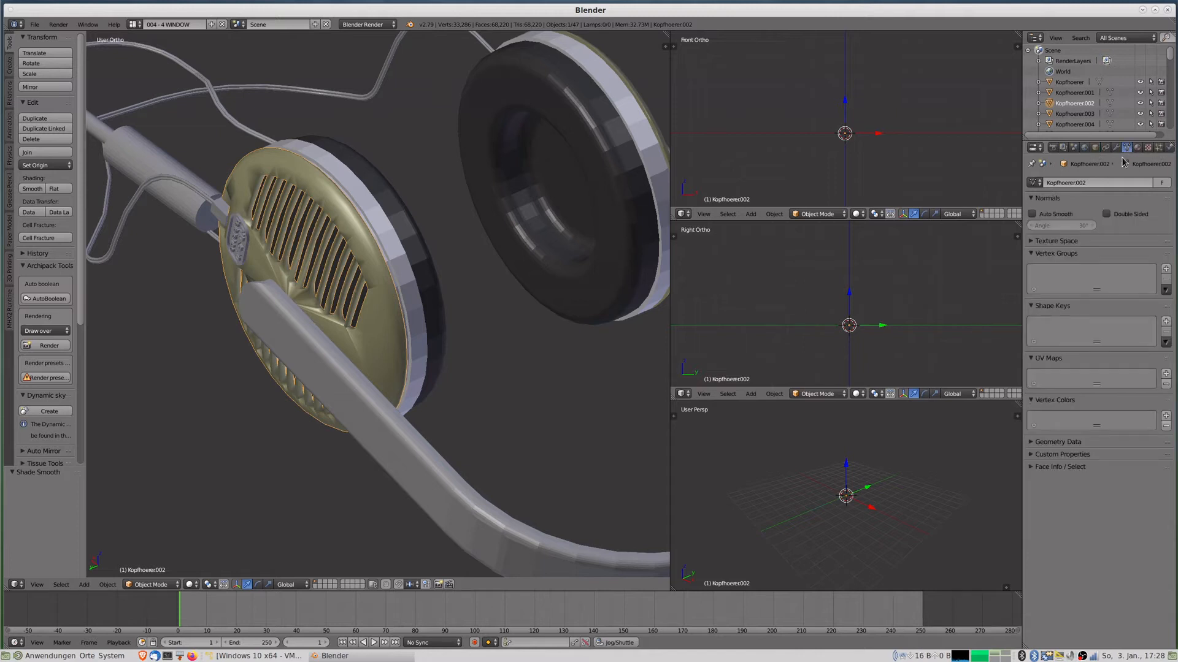
left_click(1032, 214)
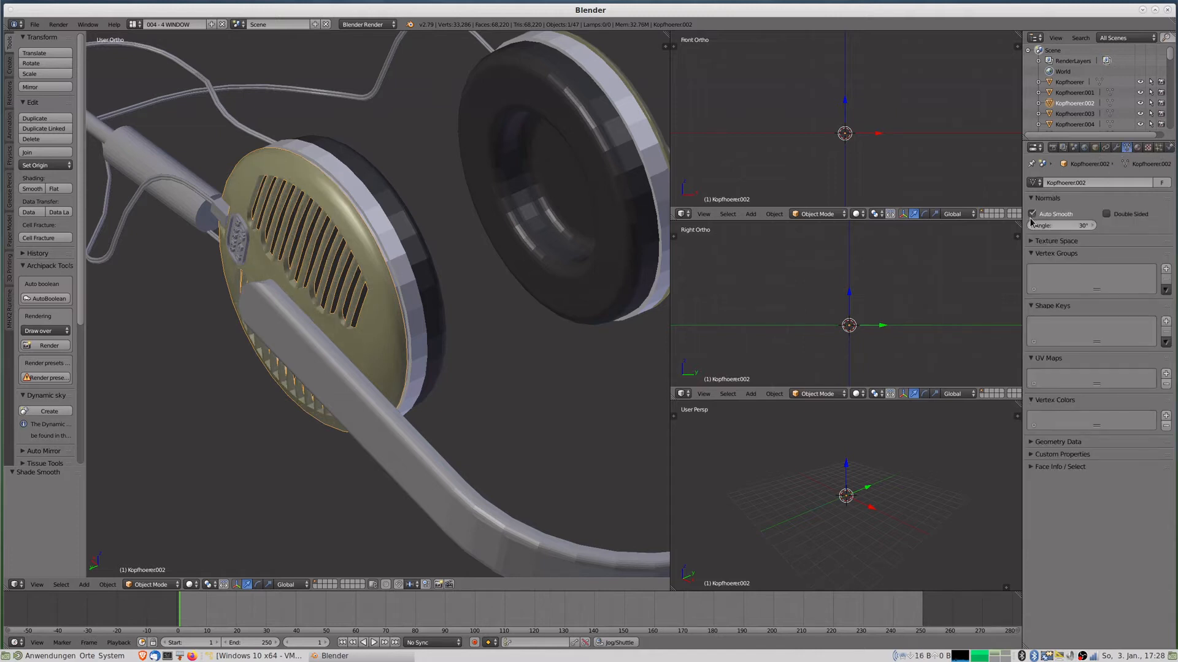
Shade the front ear cup's slotted cover smooth and enable Auto Smooth for its normals.
middle_click_drag(522, 261, 433, 264)
right_click(393, 316)
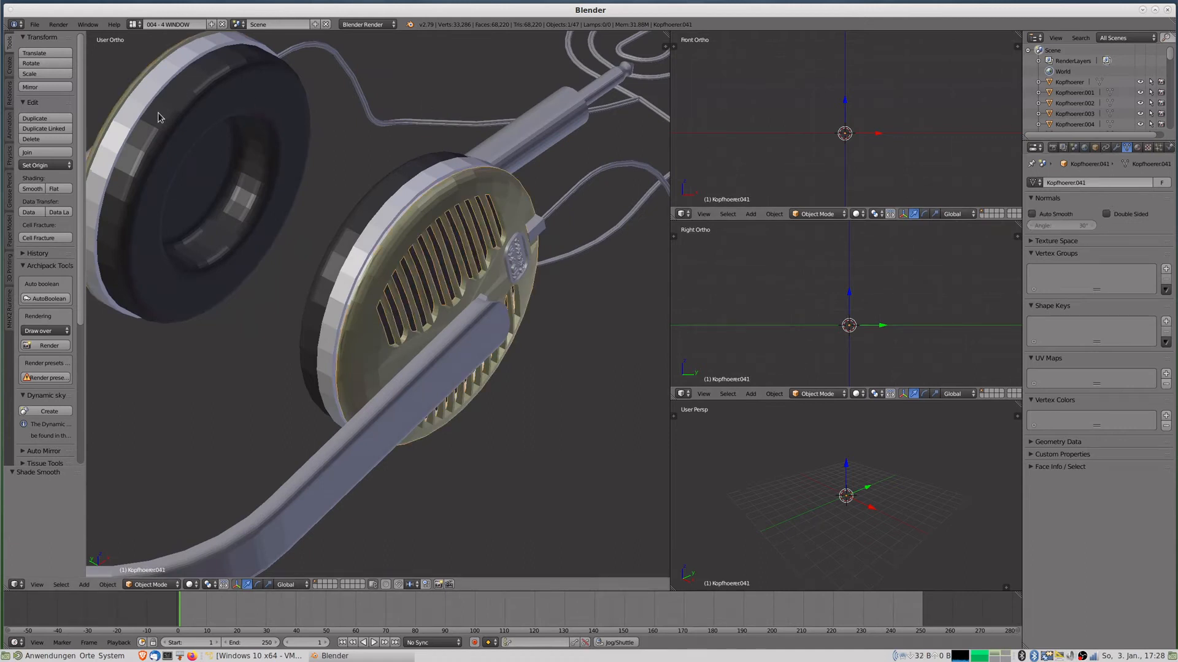
left_click(32, 189)
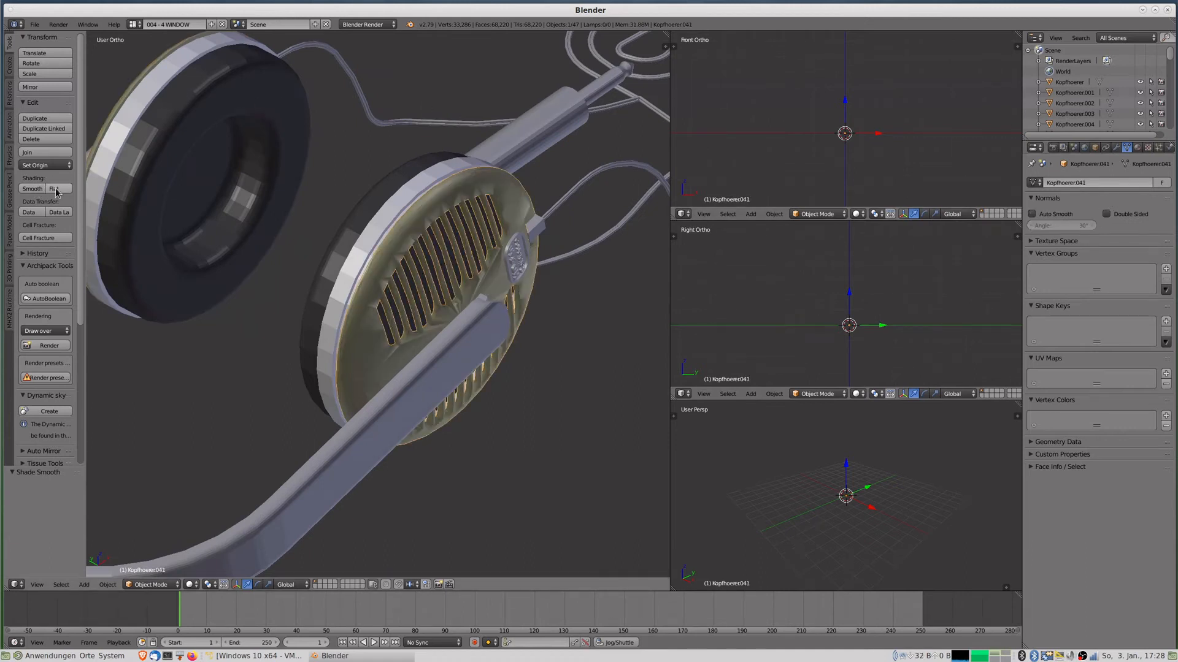
left_click(1049, 214)
Apply smooth shading with Auto Smooth to the dark ear pads of both ear cups.
right_click(388, 188)
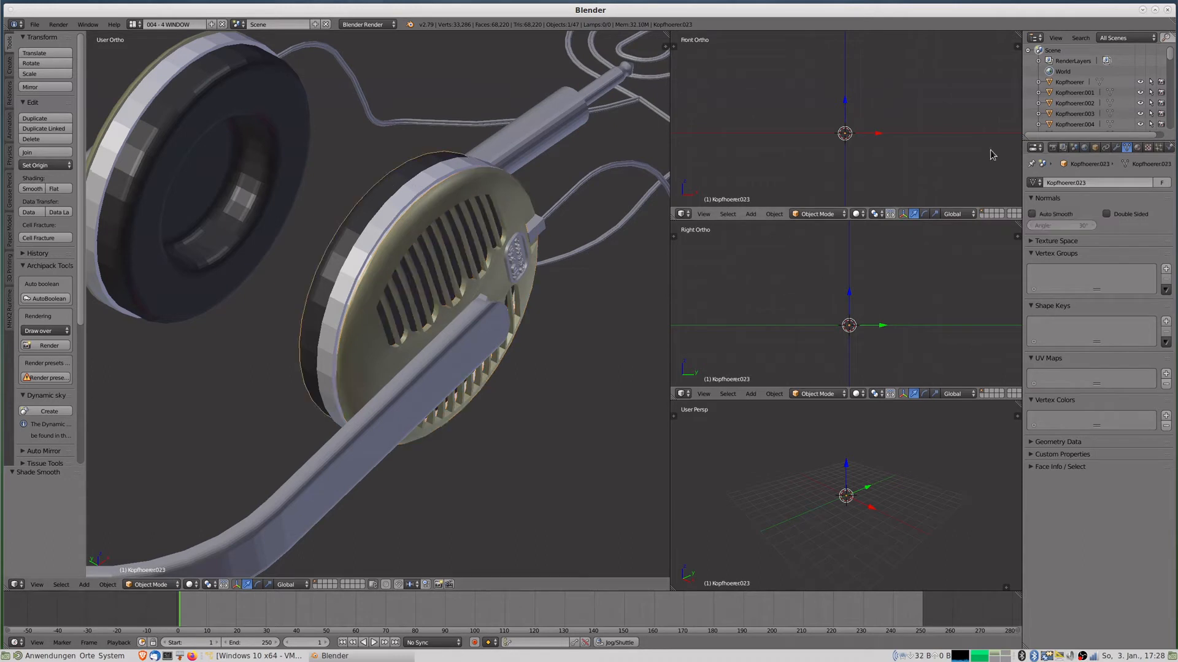
left_click(1035, 215)
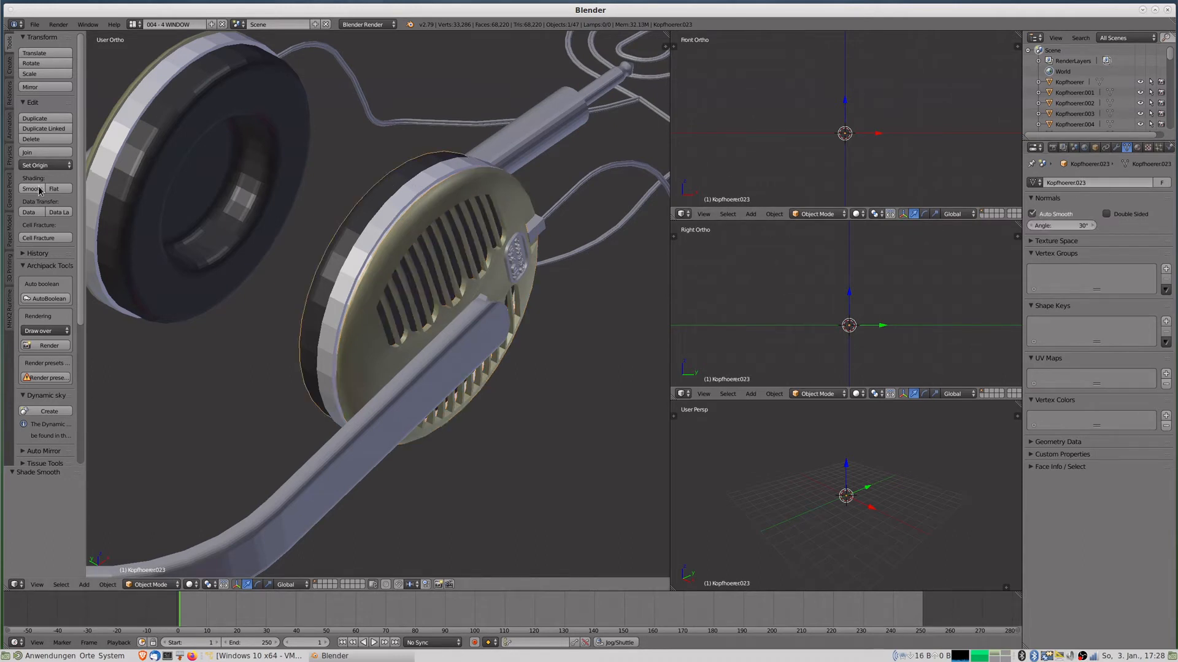
right_click(164, 133)
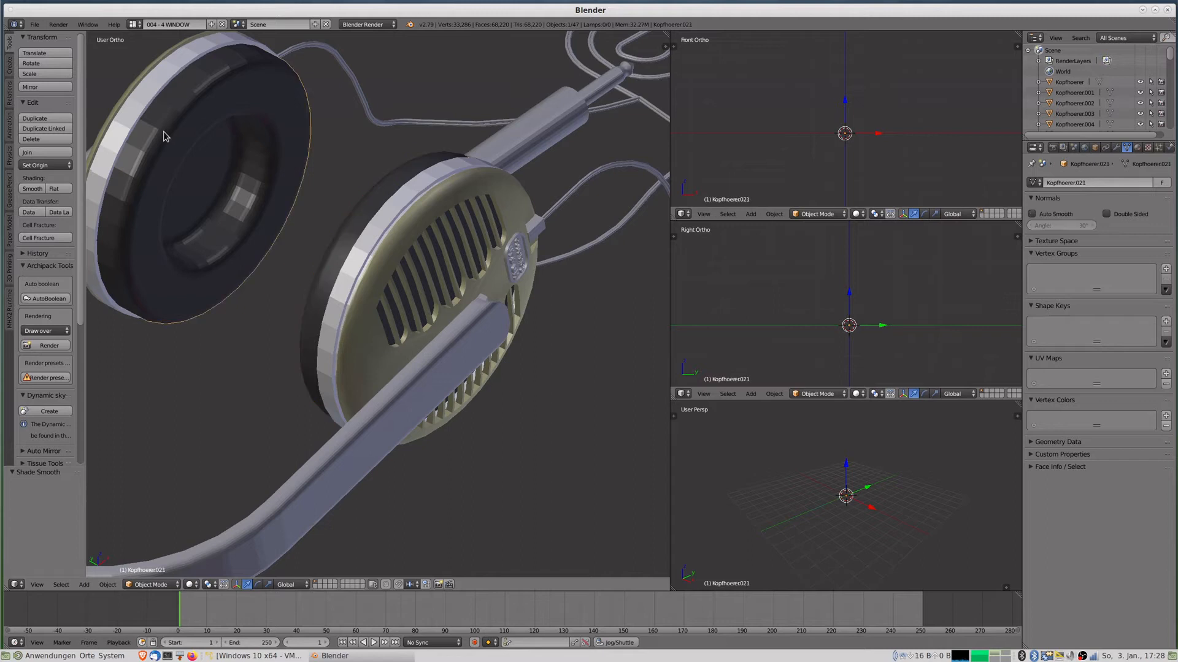
left_click(1034, 214)
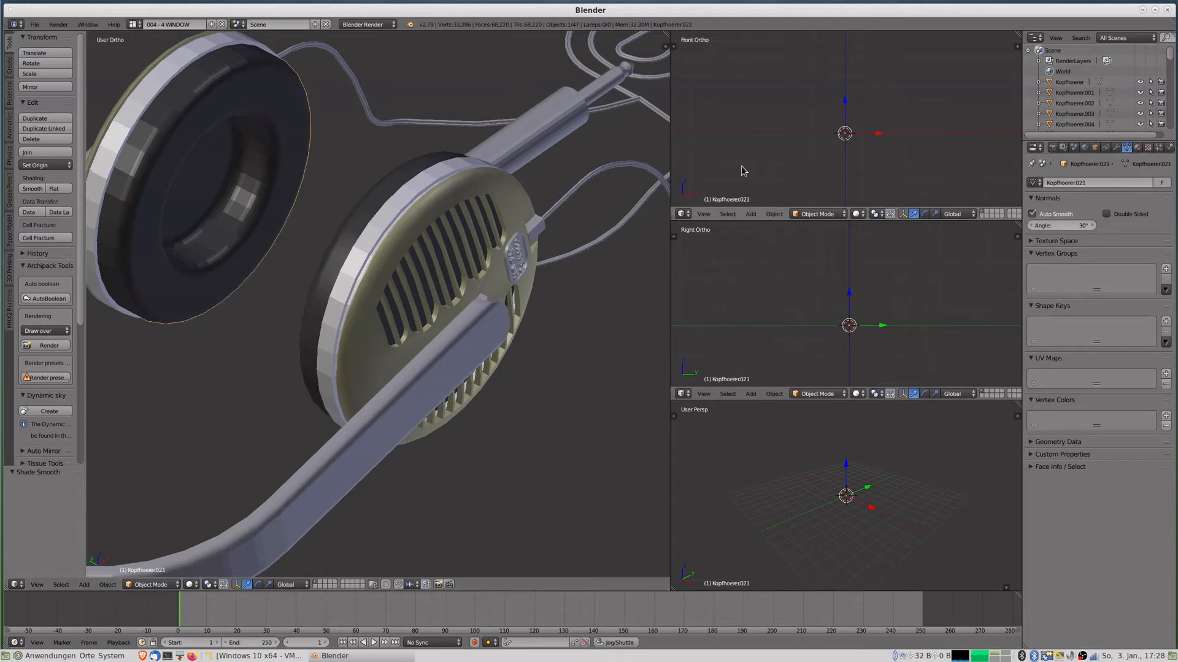
left_click(28, 191)
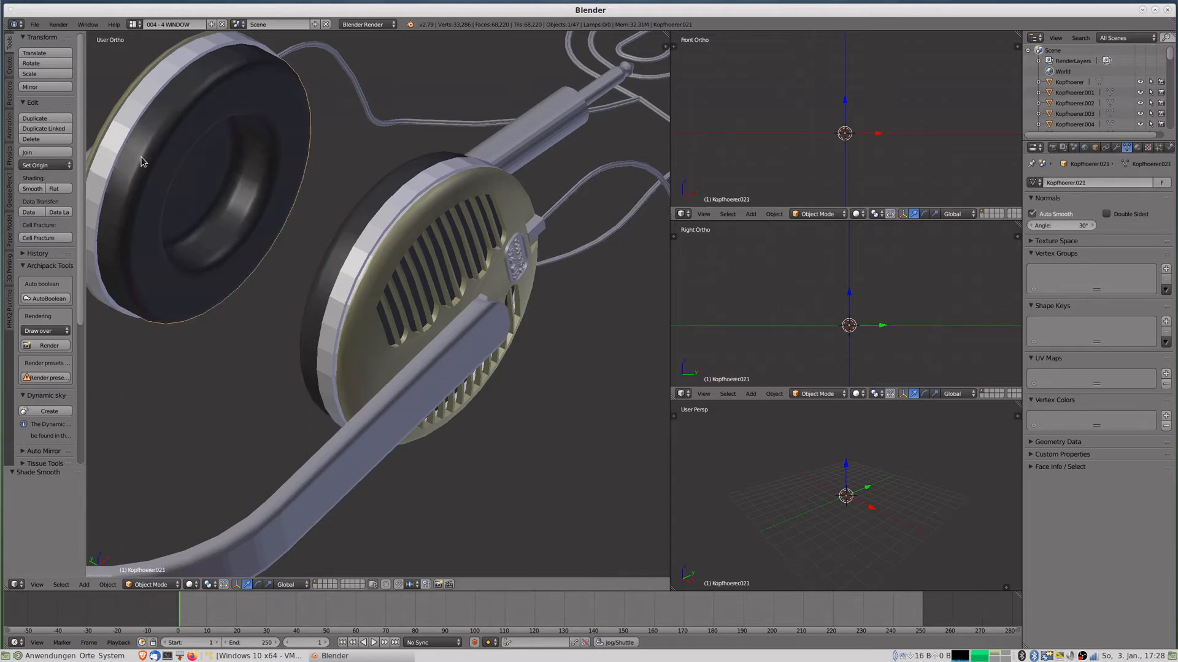
Apply smooth shading with Auto Smooth to the light rings of both ear cups.
right_click(361, 243)
left_click(1033, 213)
left_click(37, 191)
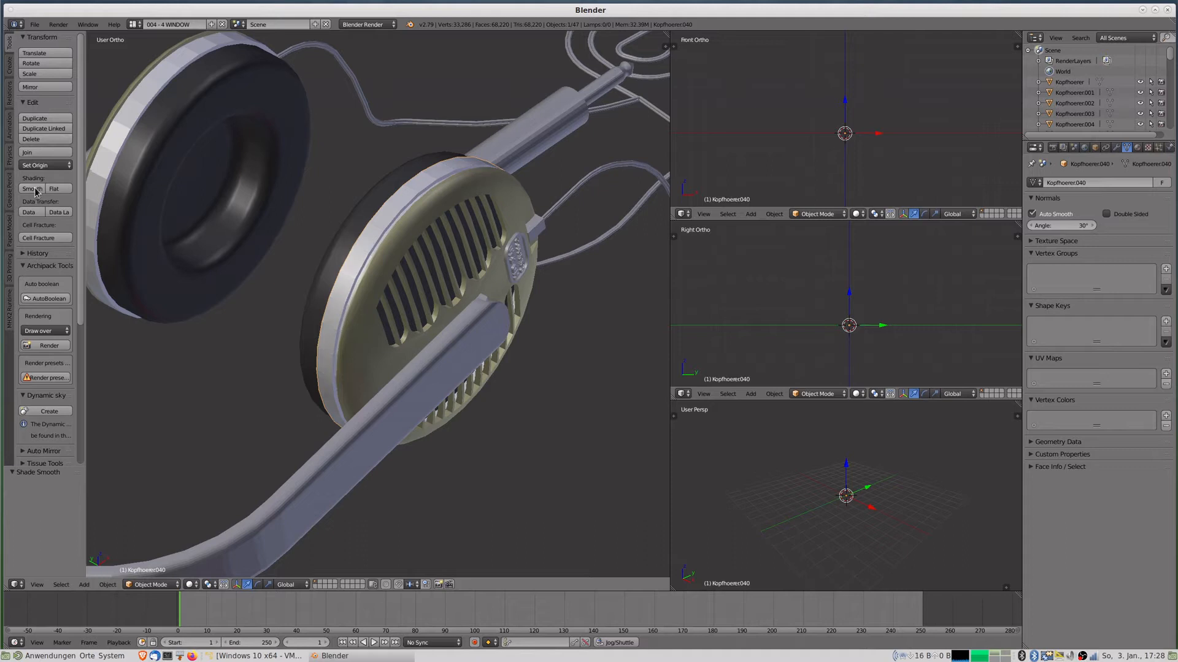
right_click(123, 140)
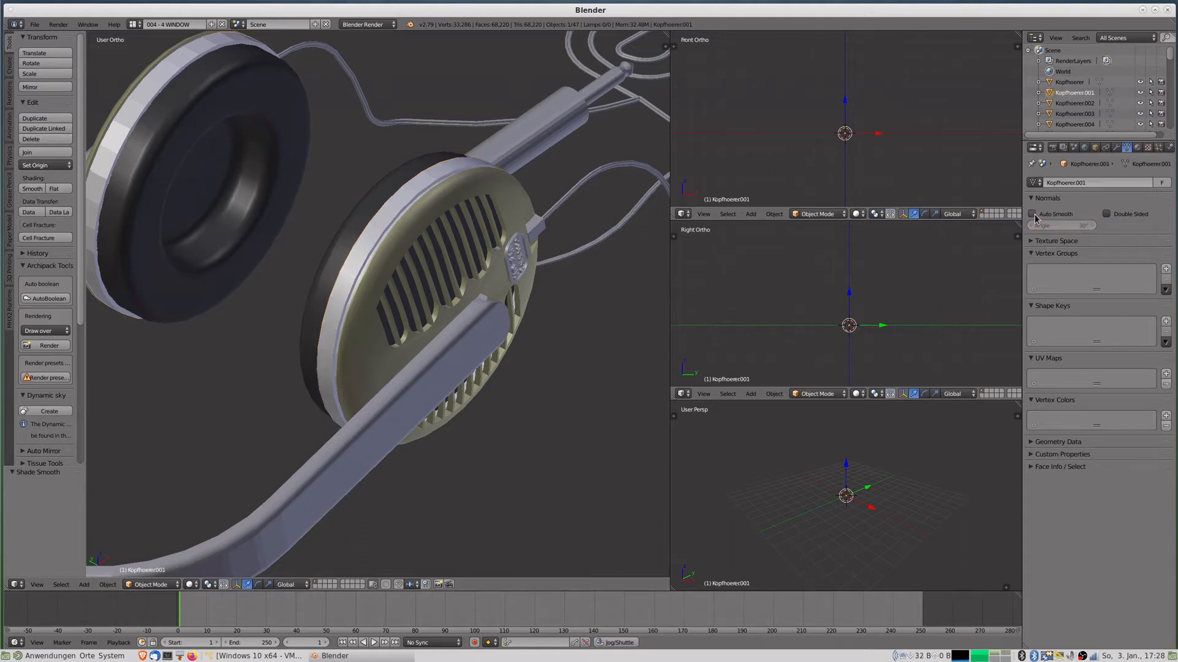
left_click(35, 191)
Examine the smoothed headphones from several sides, including the slotted covers, ear pads and cable connections.
middle_click_drag(236, 158, 469, 490)
scroll(443, 127, "up", 4)
right_click(501, 351)
right_click(522, 331)
scroll(568, 375, "down", 6)
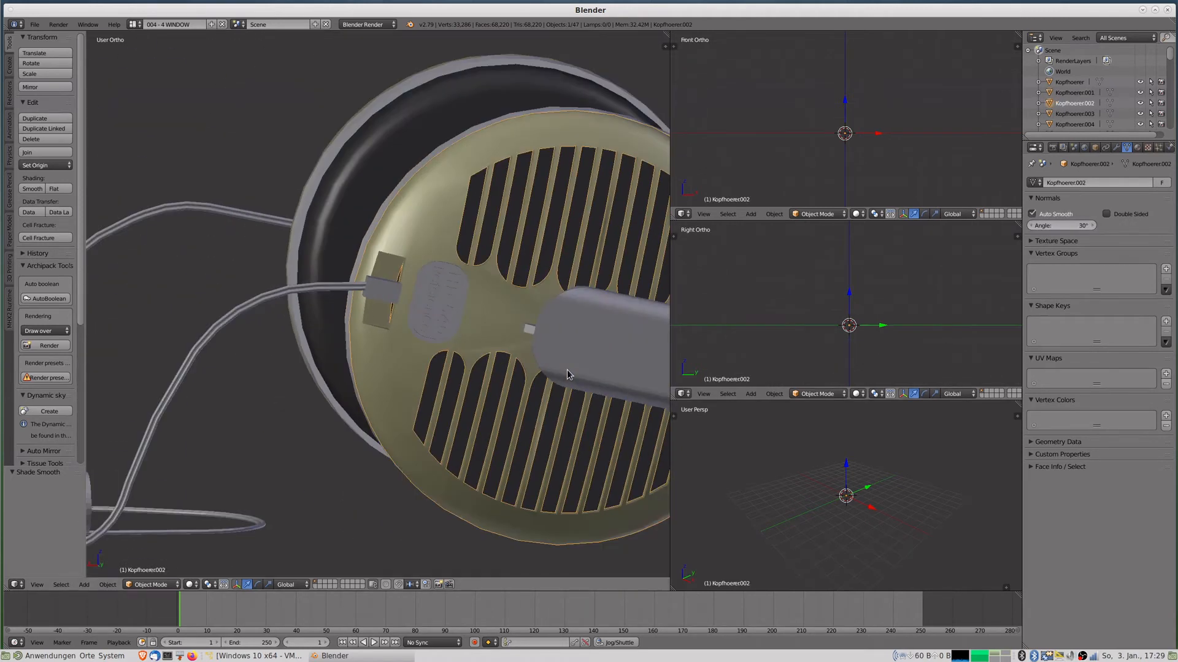
scroll(568, 376, "down", 3)
middle_click_drag(607, 413, 652, 344)
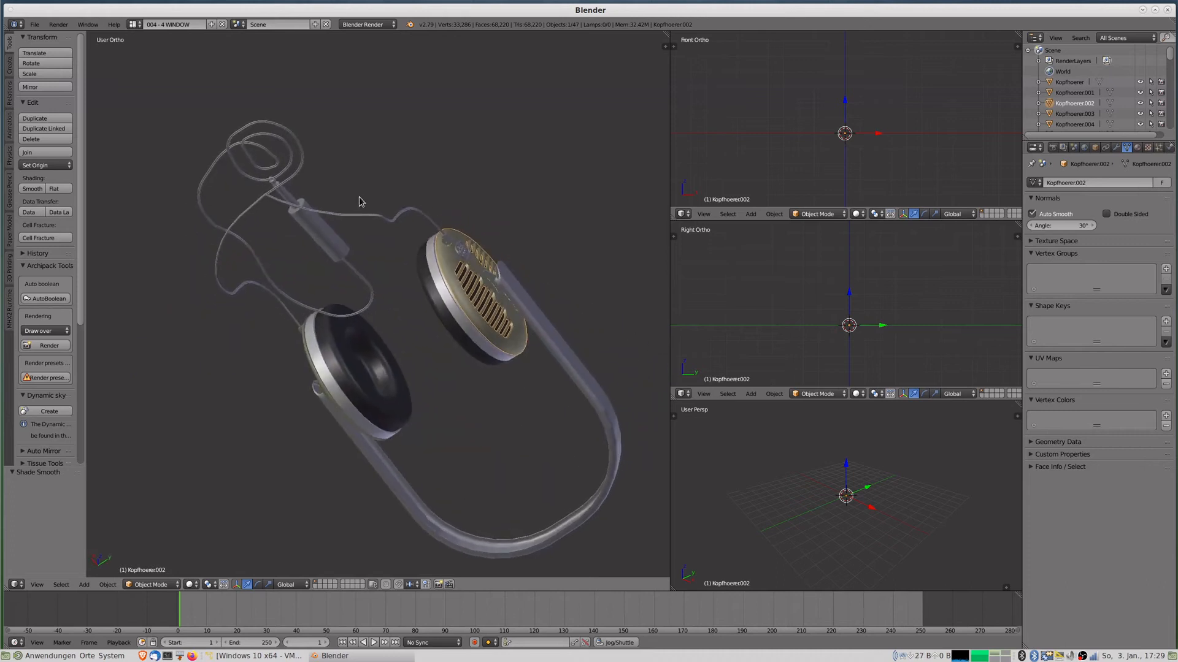
middle_click_drag(361, 200, 186, 273)
middle_click_drag(398, 378, 504, 265)
middle_click_drag(210, 291, 358, 334)
middle_click_drag(589, 273, 535, 294)
key("KP_6")
key("KP_4")
key("KP_4")
key("KP_2")
key("KP_2")
key("KP_8")
key("KP_8")
key("KP_8")
key("KP_8")
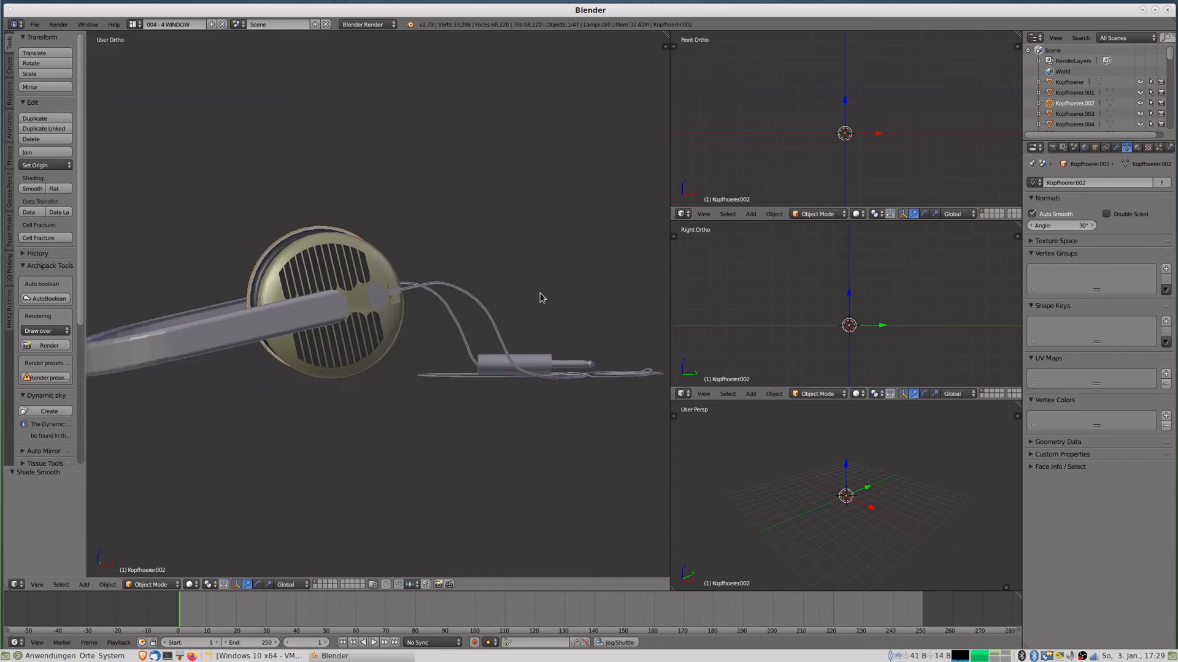
key("KP_2")
key("KP_2")
scroll(540, 298, "up", 1)
scroll(421, 250, "up", 4)
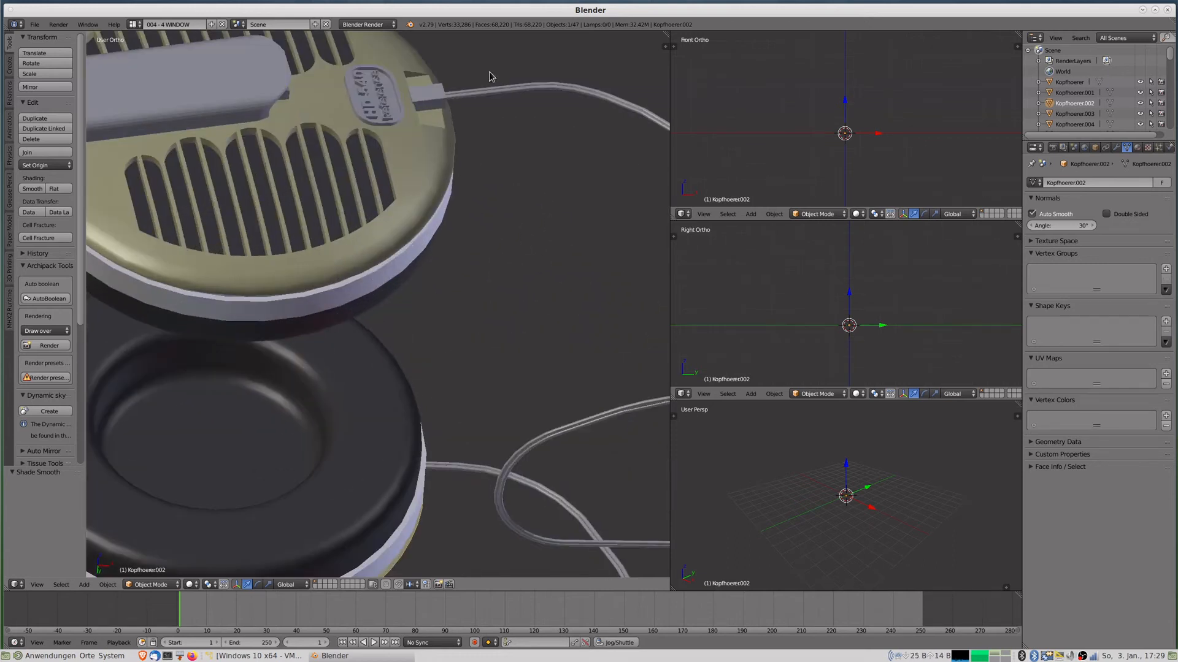
Check which separate pieces make up the lettered badge on the slotted cover with cancelled test moves.
right_click(397, 102)
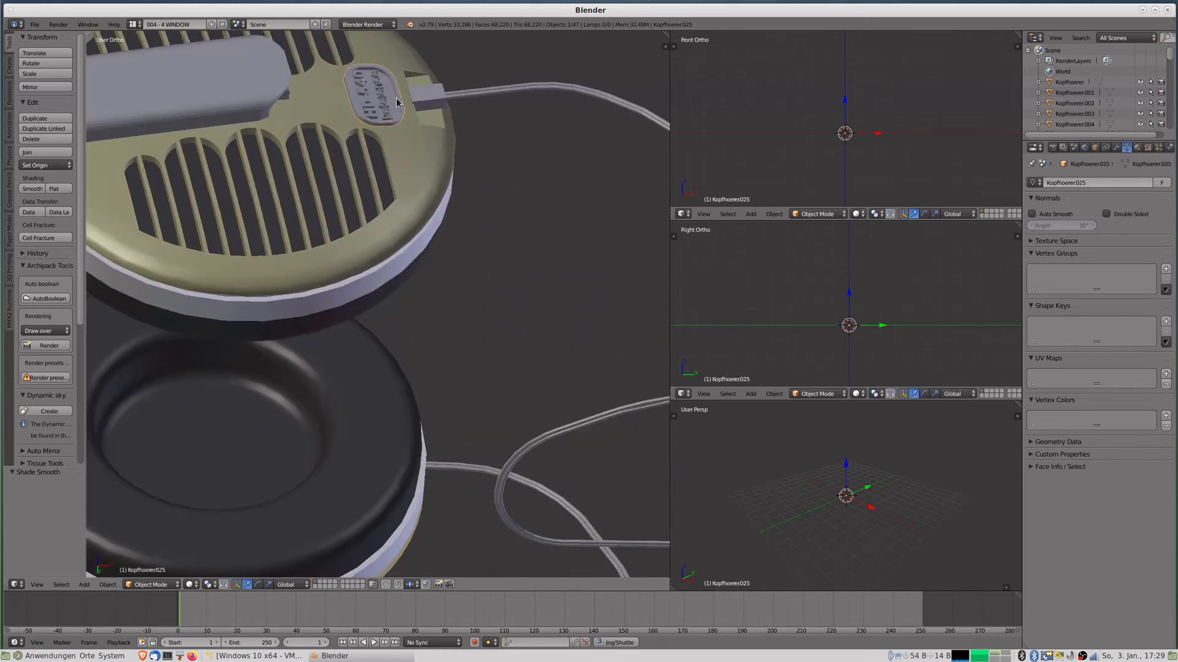
key("g")
right_click(397, 104)
right_click(385, 114)
key("g")
right_click(383, 128)
scroll(380, 113, "down", 1)
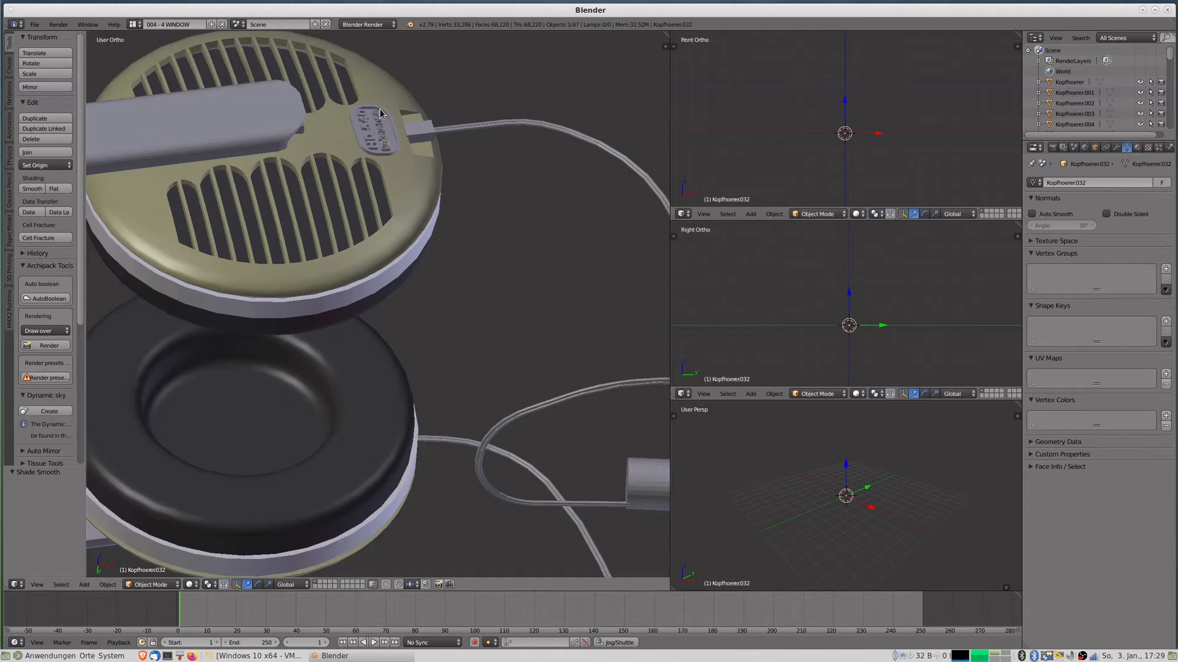
Hide the slotted cover, its ring and the cable's strain-relief piece around the lettered badge.
right_click(404, 175)
key("h")
right_click(432, 204)
key("h")
right_click(429, 150)
key("h")
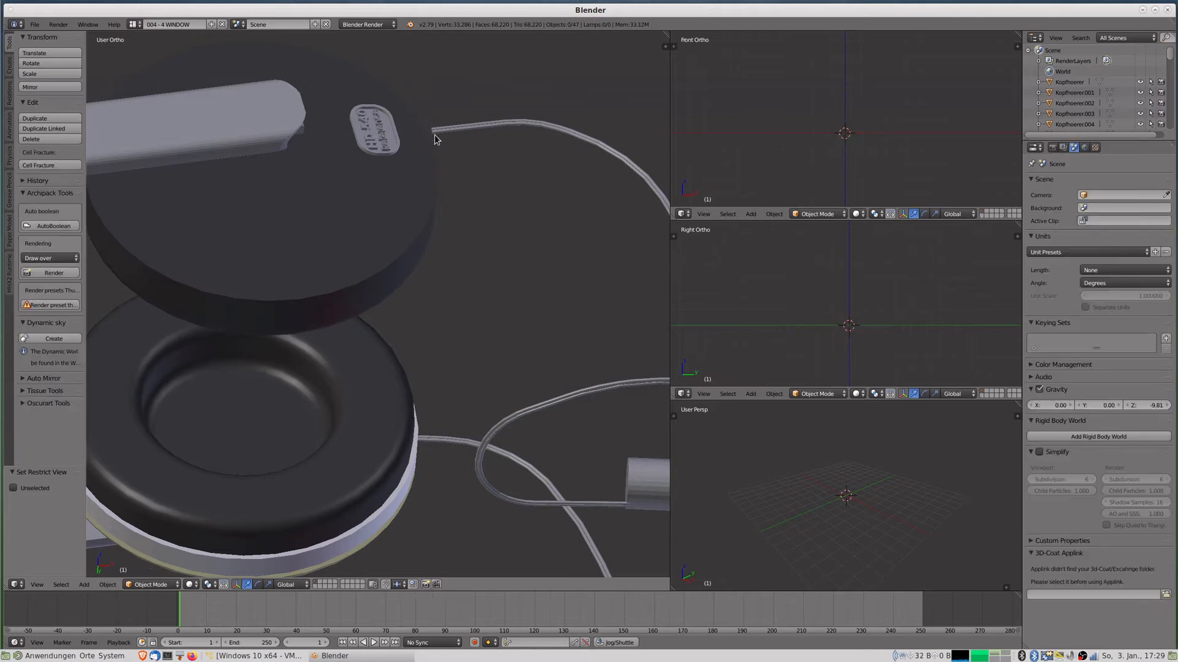
Hide the ear pad behind the badge, the headband and the small joint piece beneath the headband's end.
right_click(408, 173)
key("h")
right_click(279, 126)
key("h")
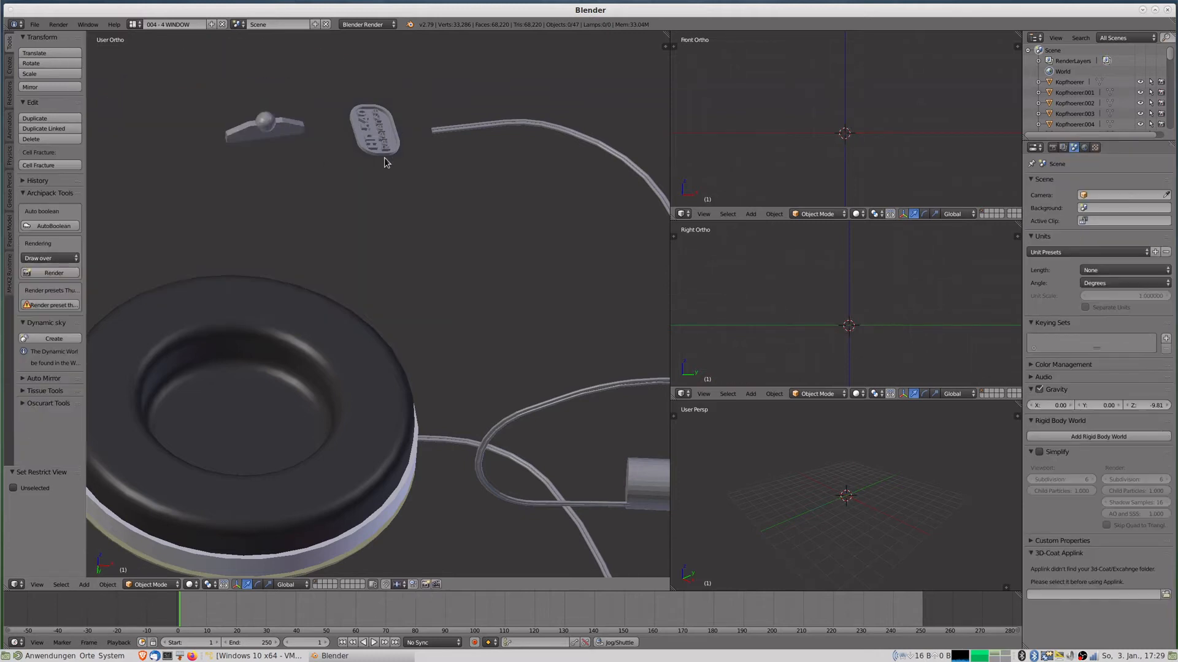
right_click(281, 126)
key("h")
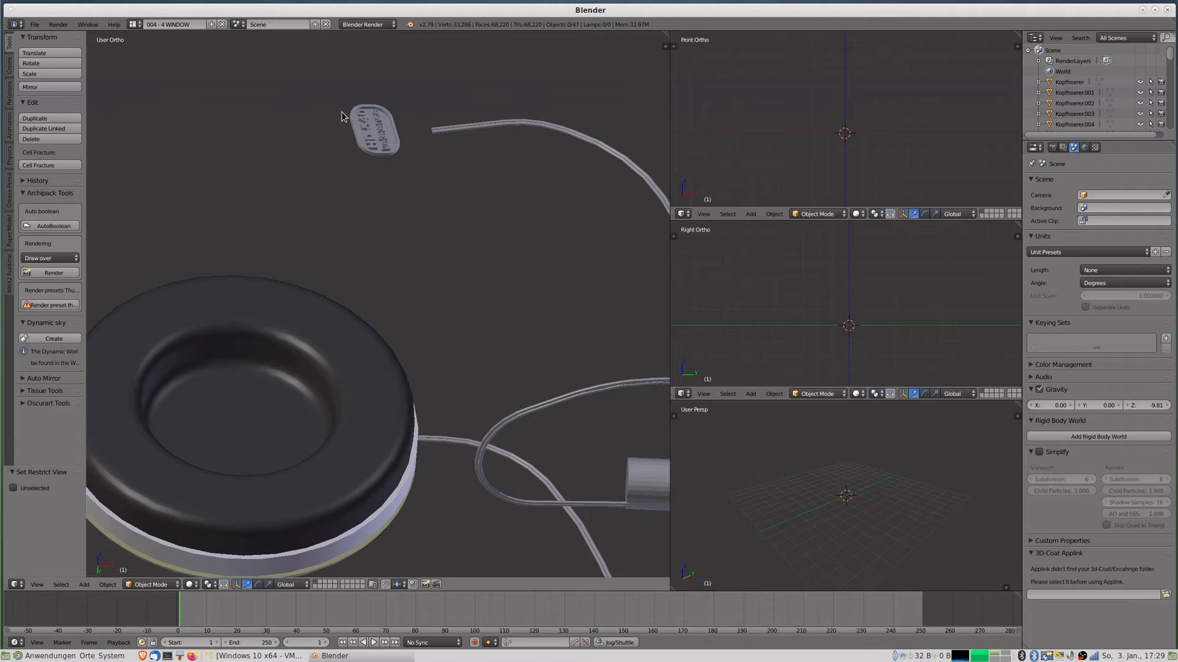
Box-select all pieces of the isolated lettered badge and check the selection with a cancelled test move.
key("b")
left_click_drag(322, 80, 404, 177)
key("g")
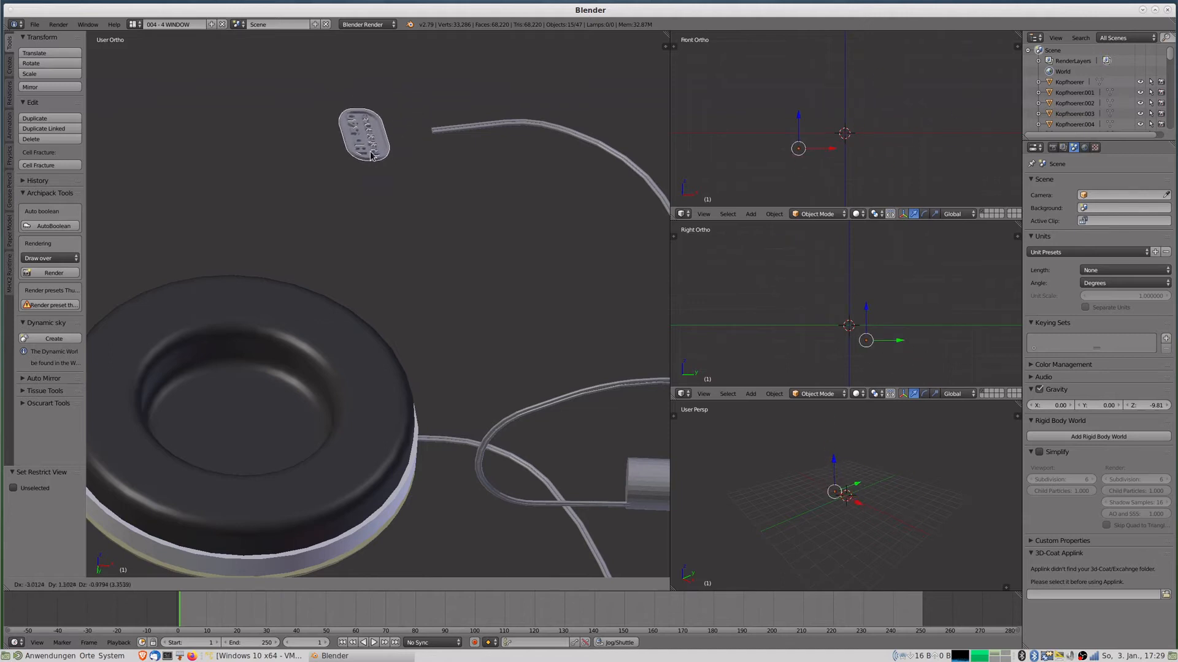
key("Escape")
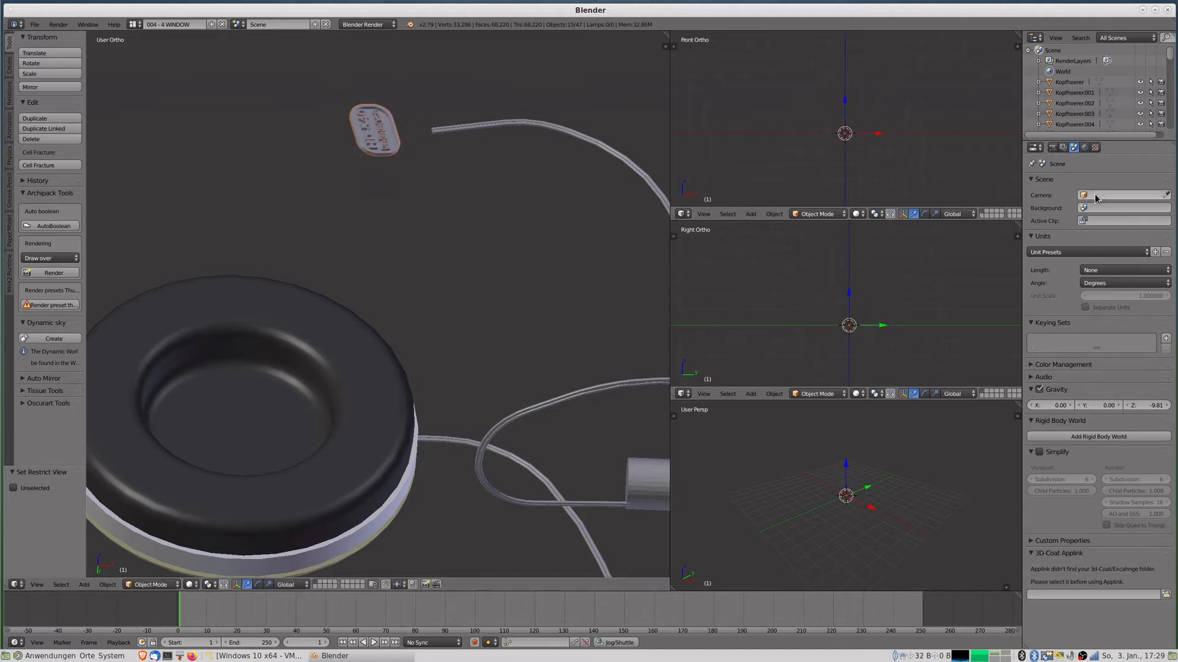
Assign the existing Ring material to the lettered badge's base plate and hide the plate.
right_click(397, 153)
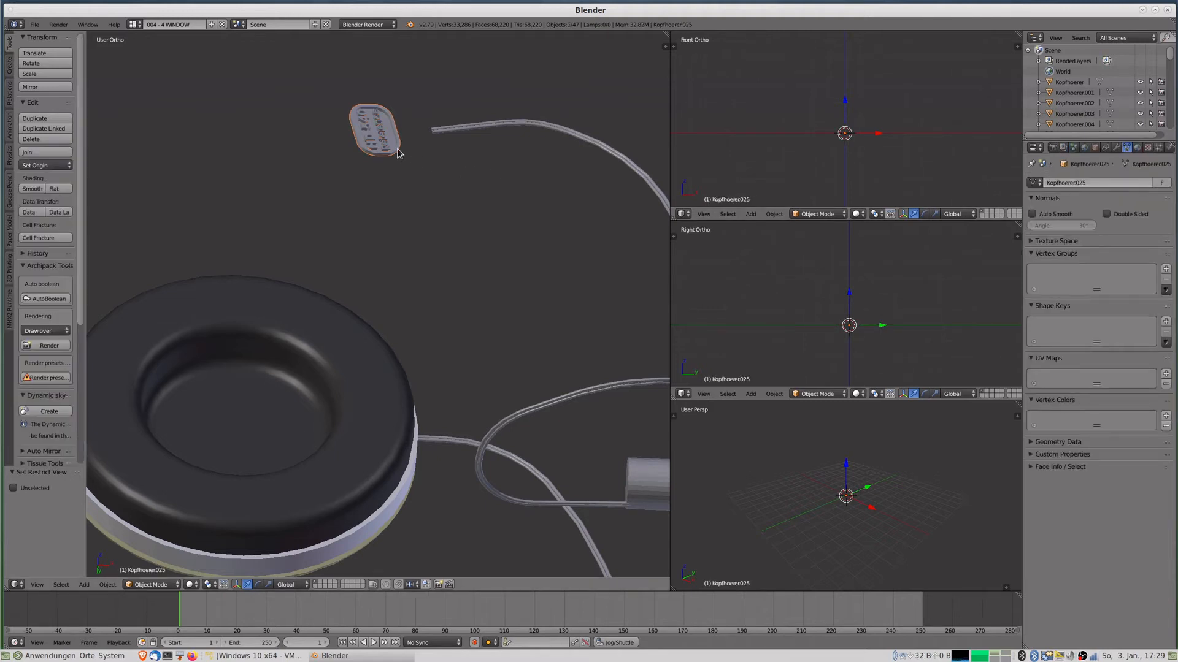
left_click(1137, 148)
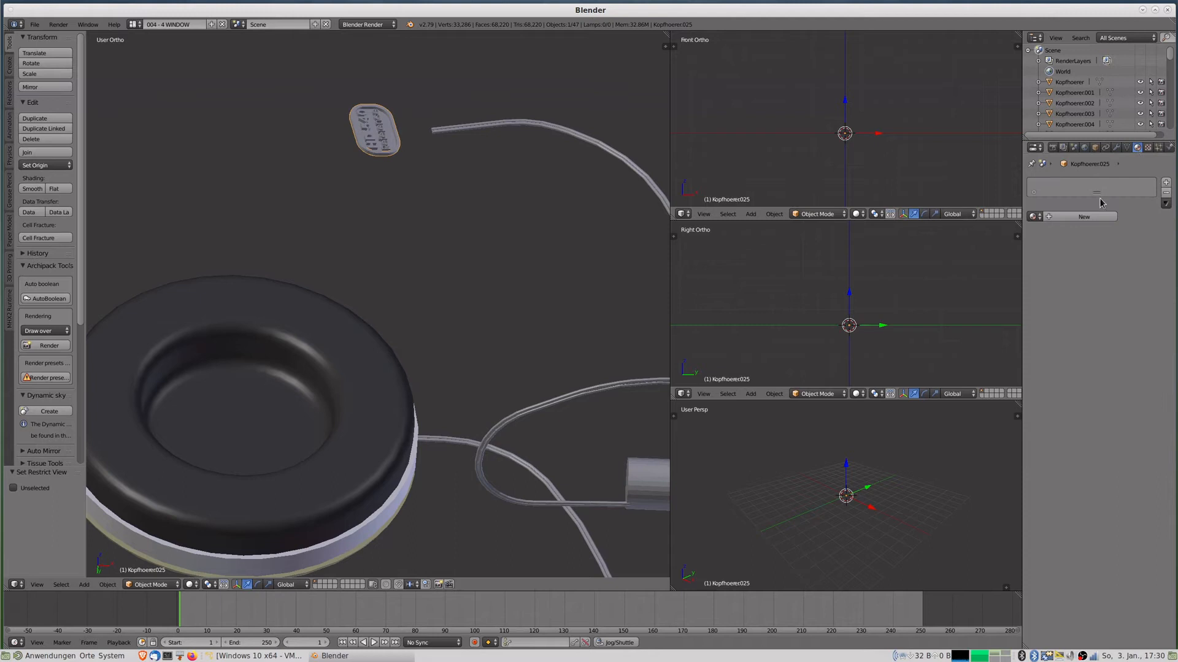
left_click(1038, 218)
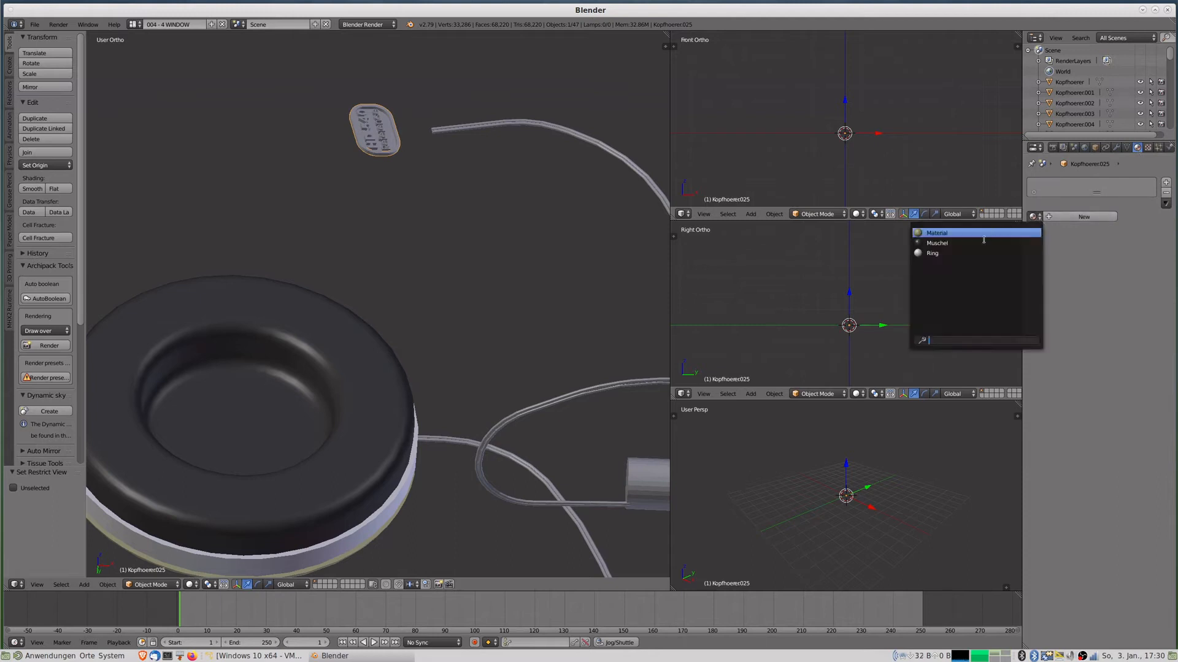
left_click(942, 253)
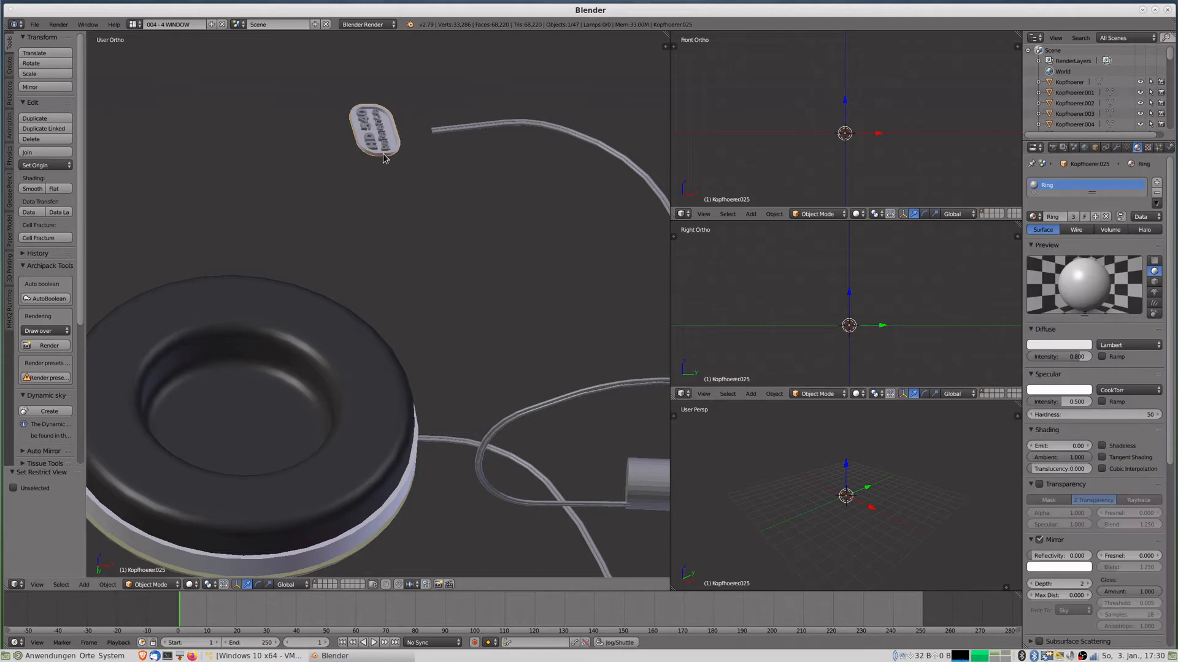
key("h")
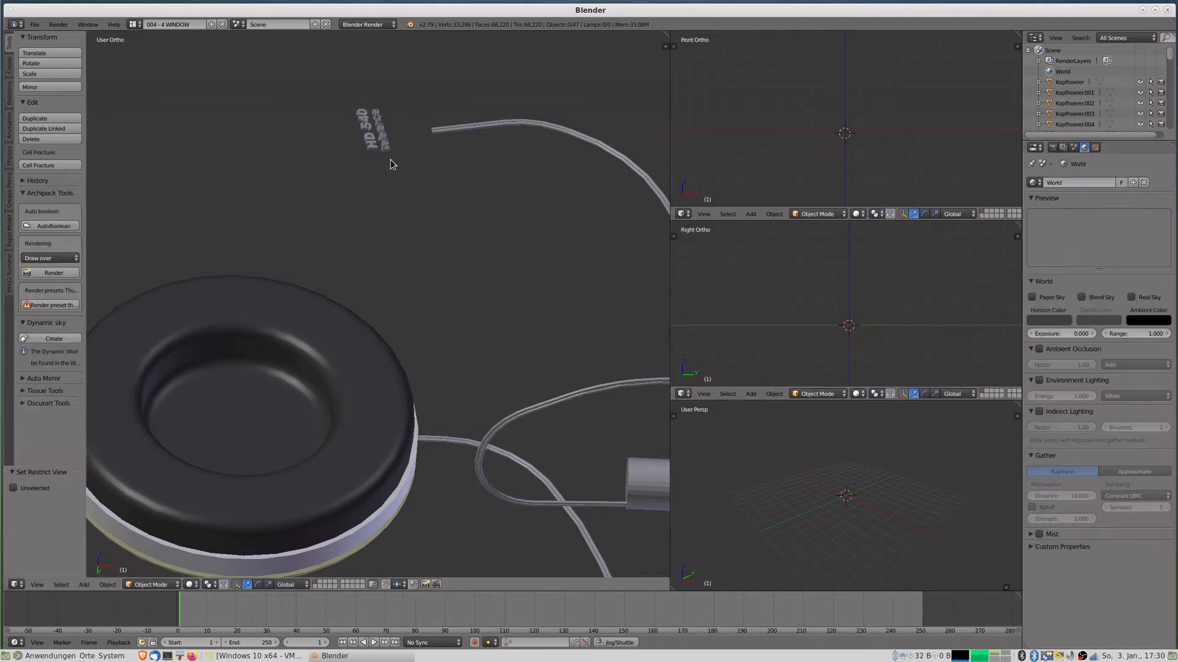
Select all the exposed HD 540 Reference letters and join them into one object.
middle_click_drag(351, 152, 354, 172)
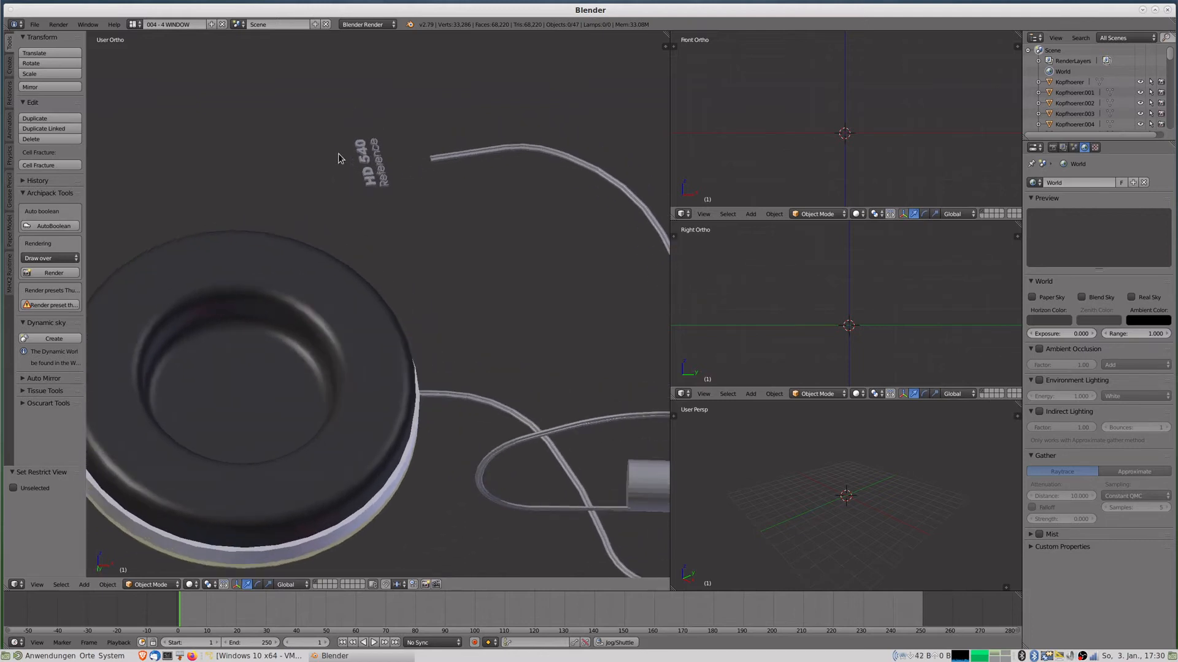
key("b")
left_click_drag(348, 134, 401, 202)
key("a")
key("b")
left_click_drag(341, 137, 397, 201)
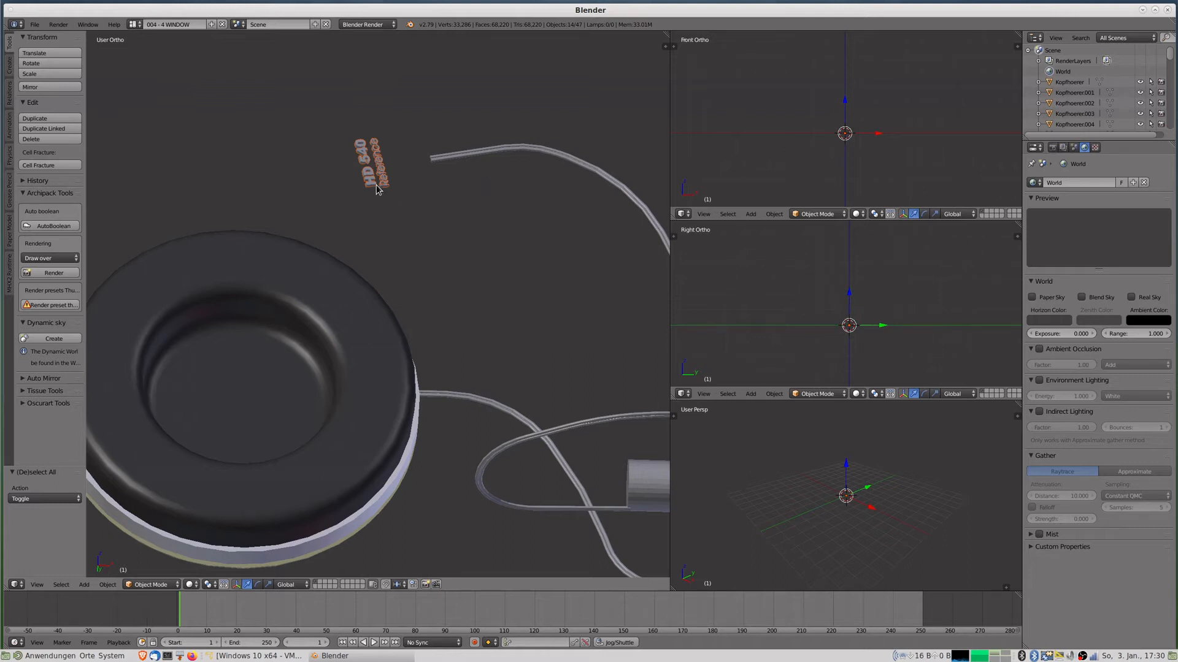
right_click(377, 187)
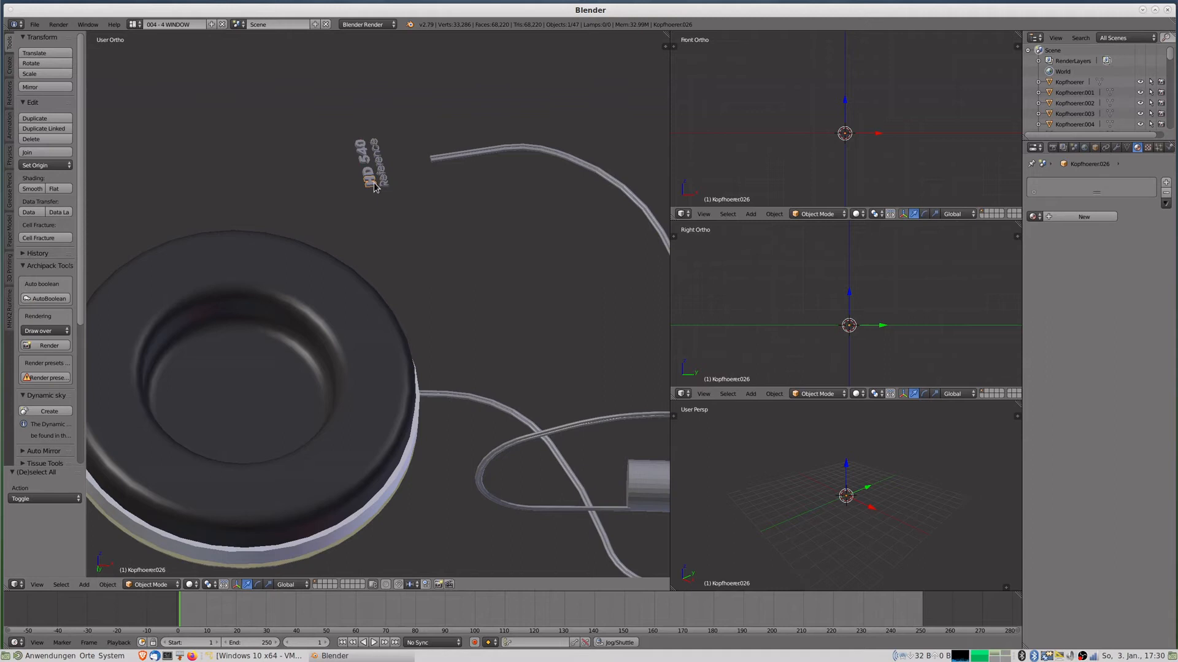
key("b")
left_click_drag(337, 127, 410, 202)
key("ctrl+j")
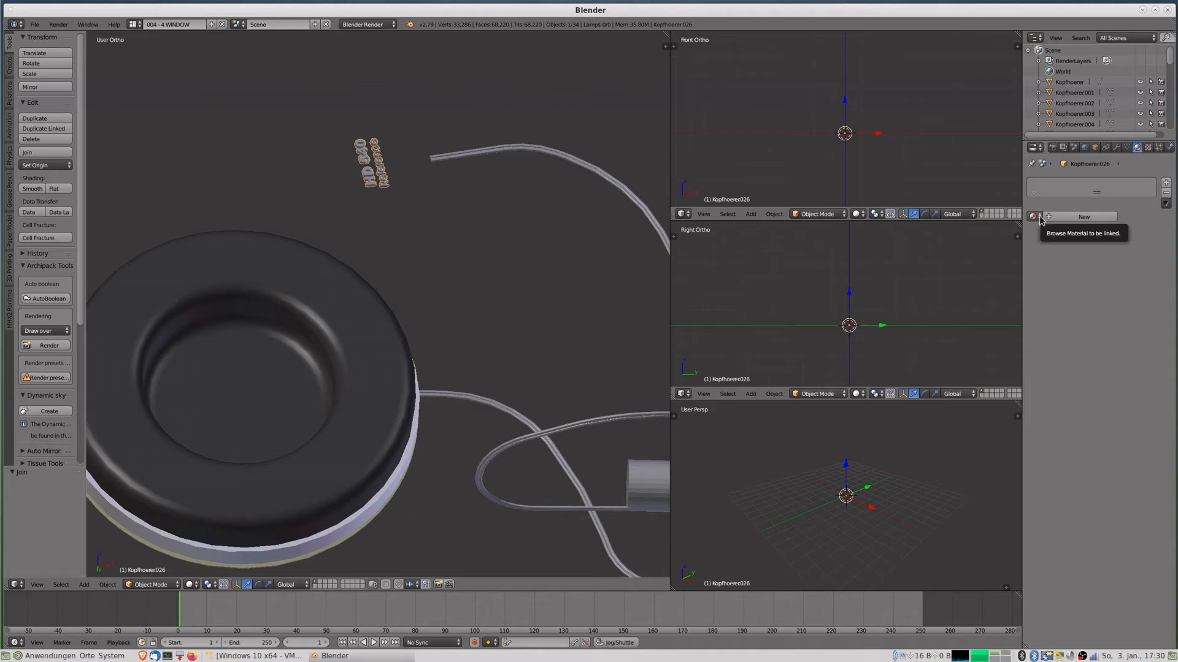
Give the joined lettering a new material with a near-black diffuse colour and unhide all hidden parts.
left_click(1078, 218)
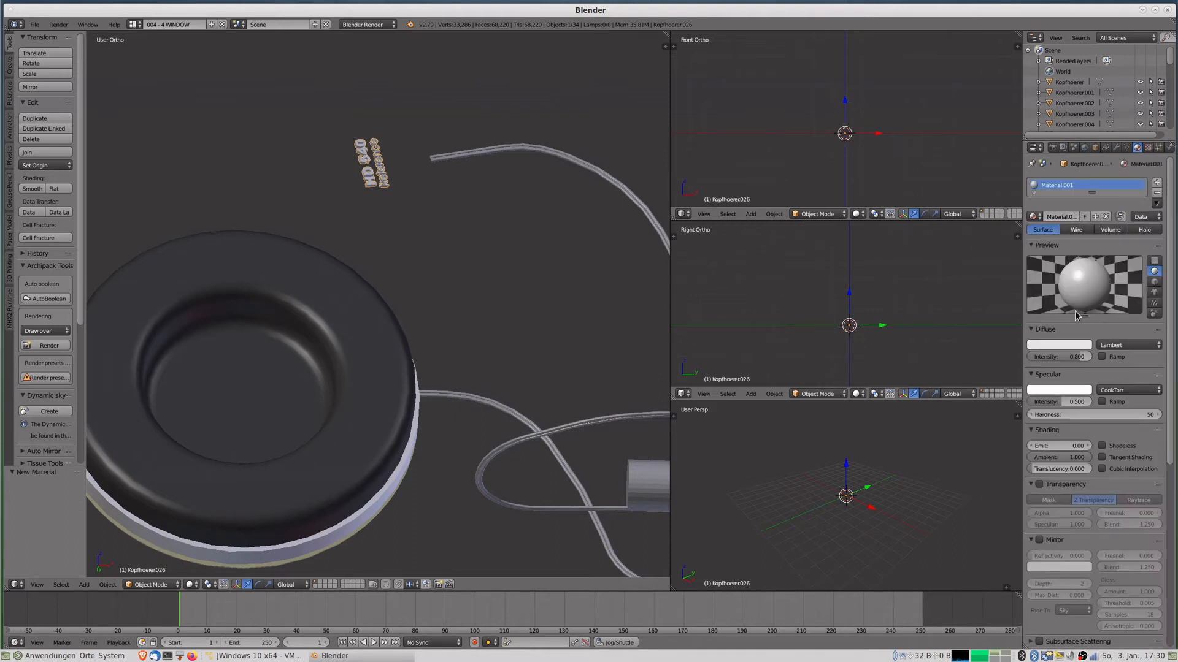
left_click(1068, 346)
left_click(1083, 267)
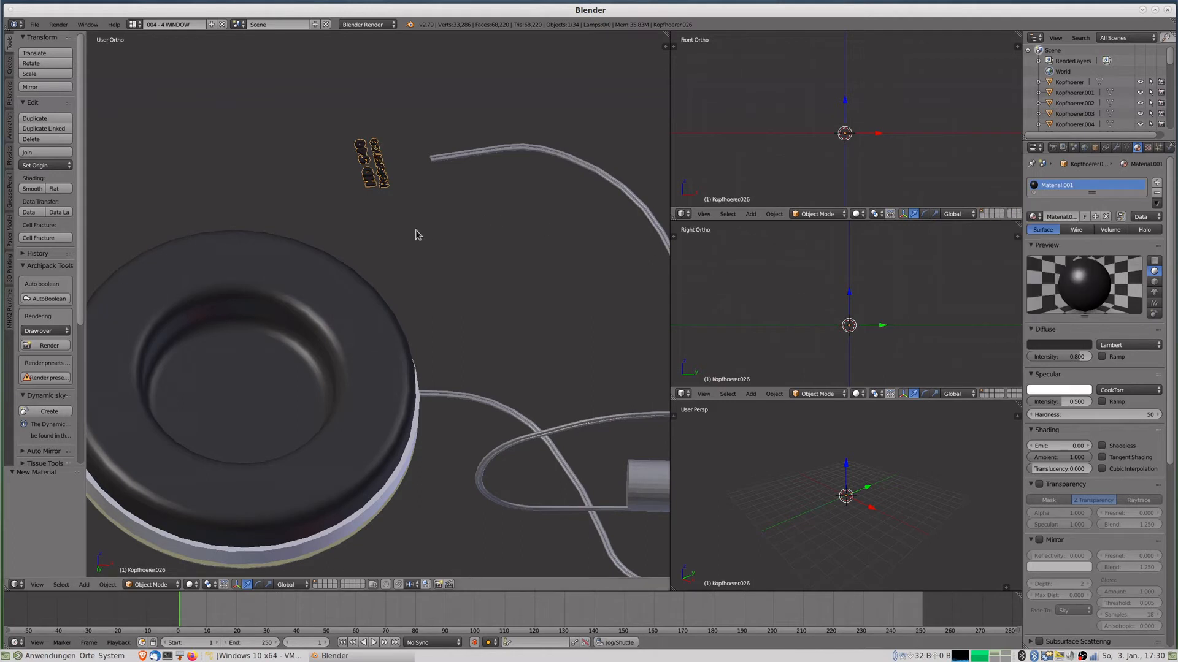
key("alt+h")
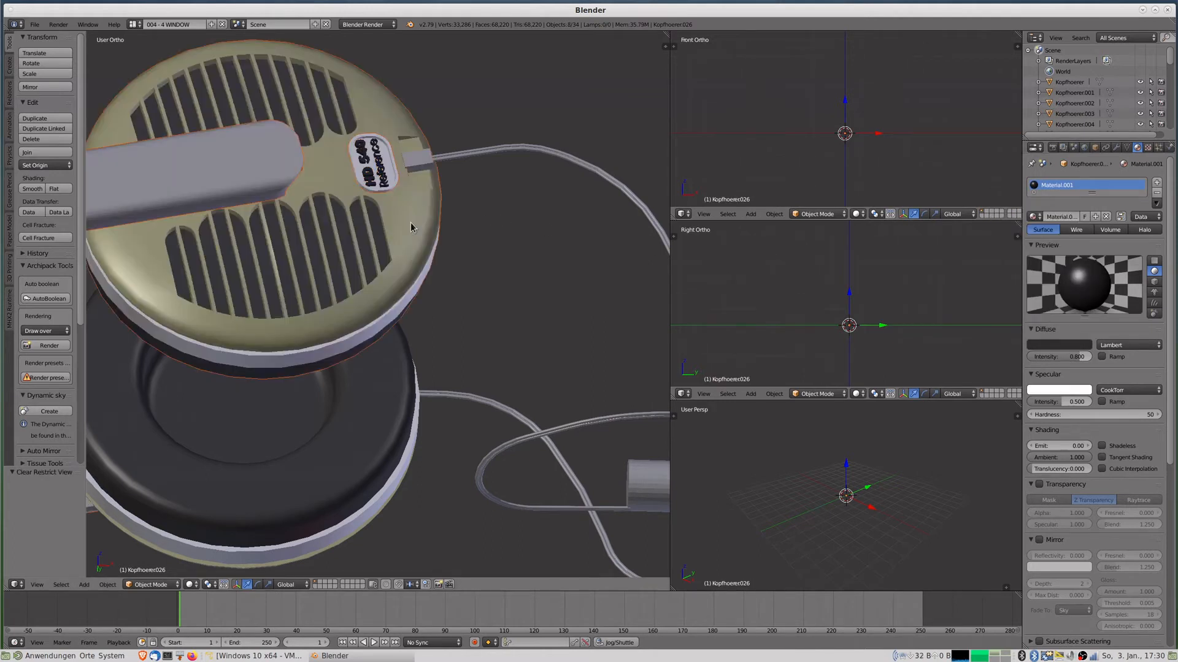
Hide the slotted cover, cable and ear pad around the lettered badge on the opposite ear cup.
scroll(421, 214, "down", 4)
middle_click_drag(415, 318, 454, 162)
scroll(221, 344, "up", 4)
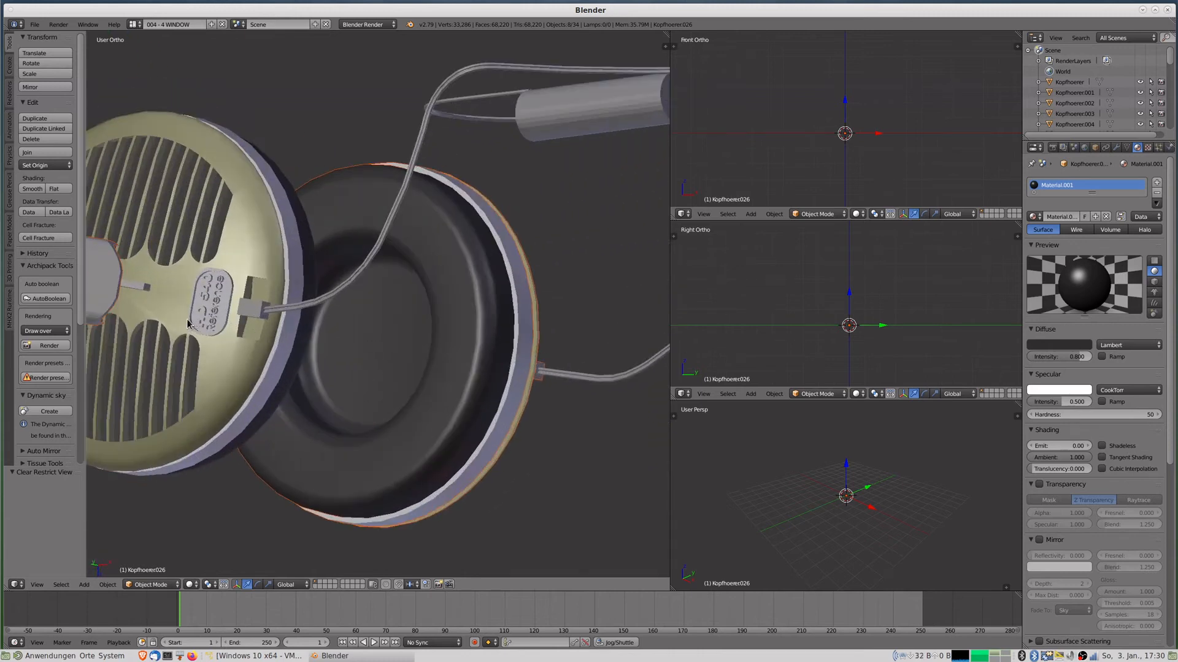
right_click(243, 250)
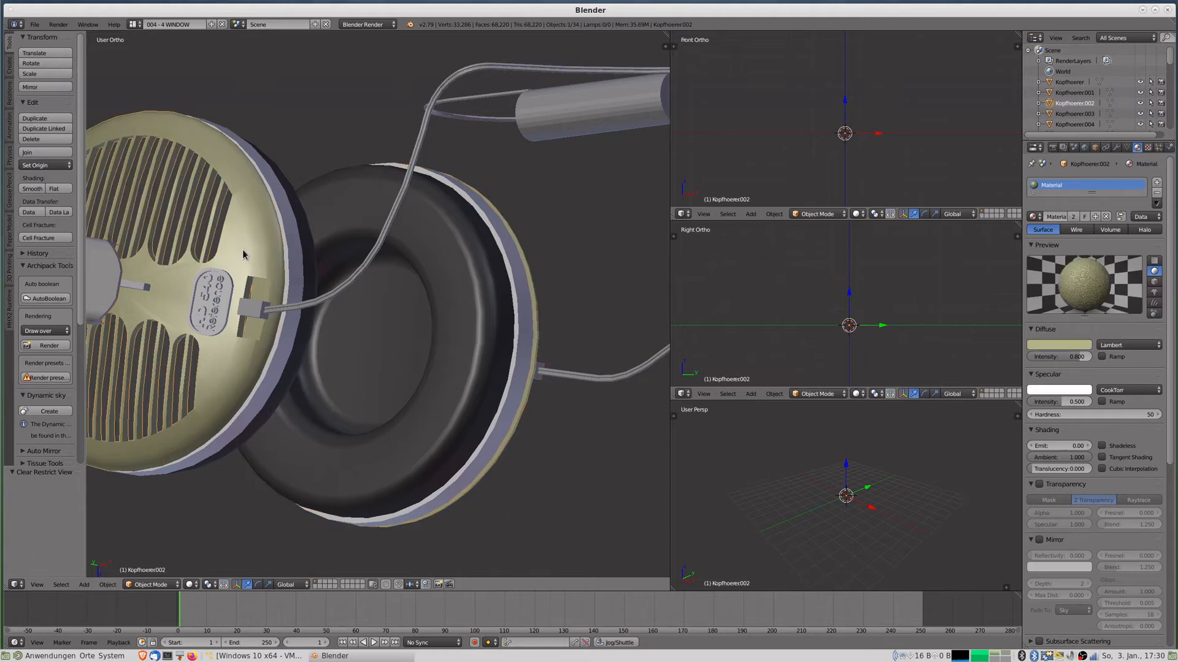
key("h")
right_click(292, 309)
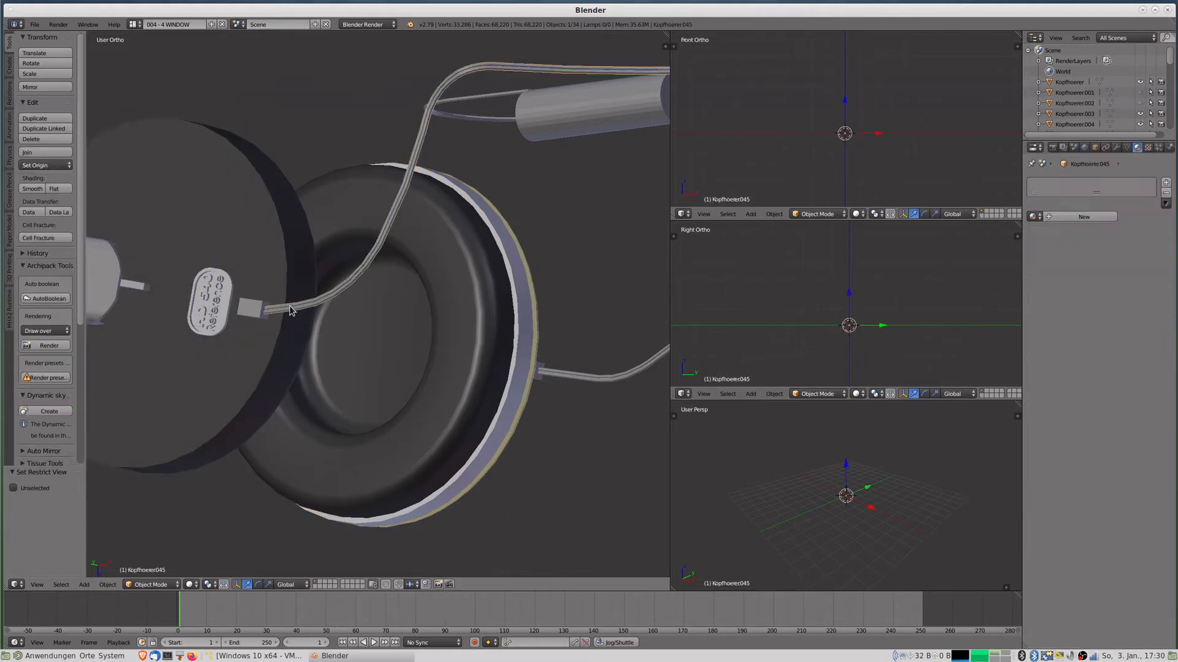
key("h")
right_click(294, 288)
key("h")
middle_click_drag(293, 288, 256, 361)
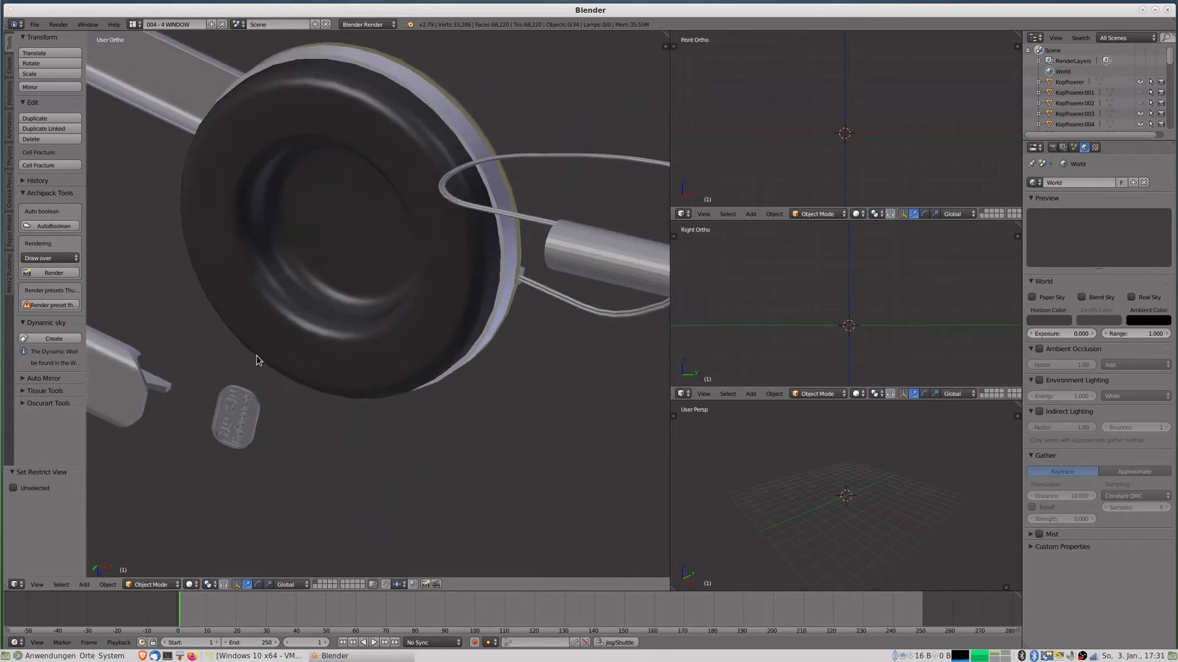
Assign the Ring material to the second badge's base plate and hide the plate.
right_click(257, 419)
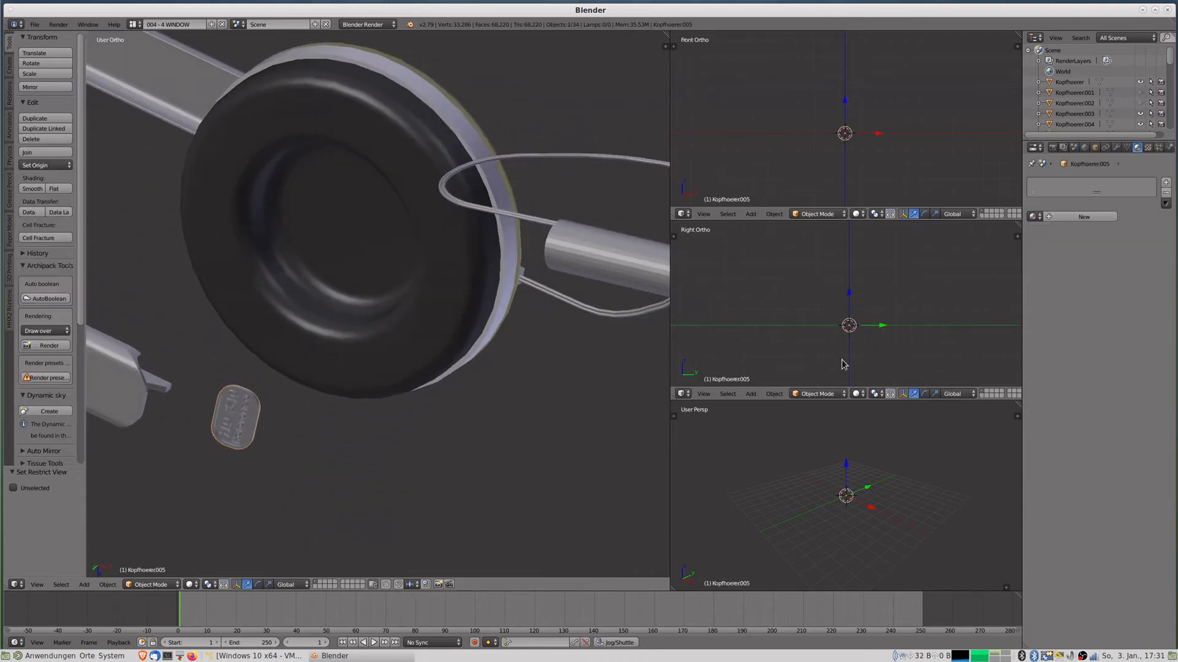
left_click(1035, 218)
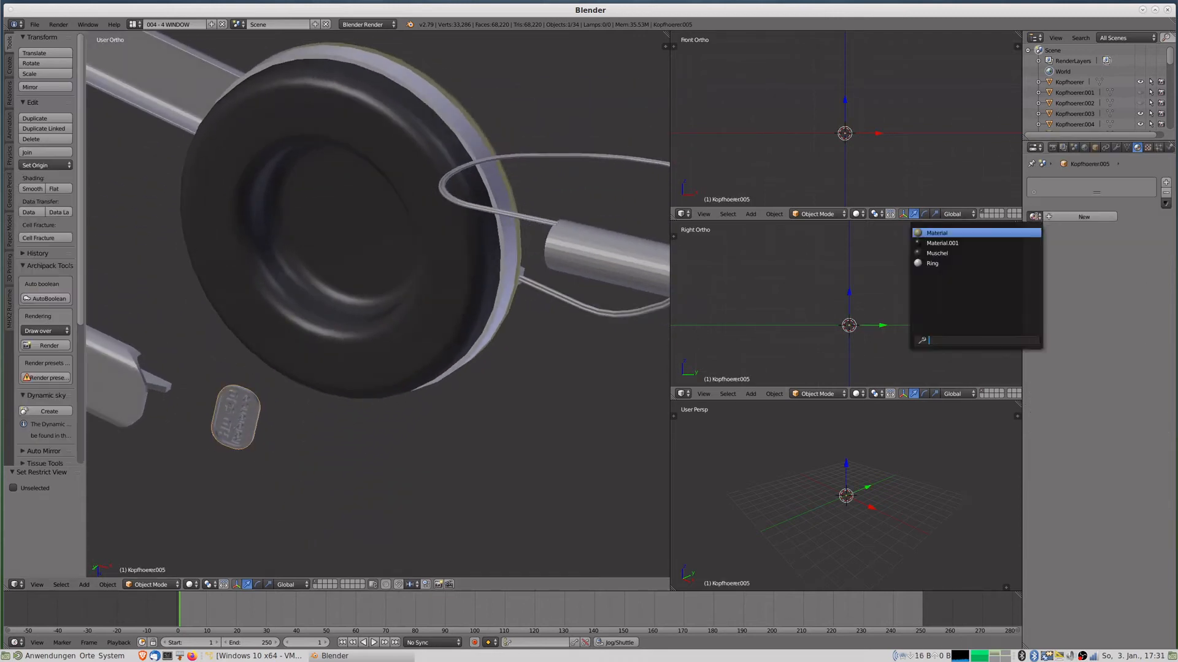
left_click(951, 263)
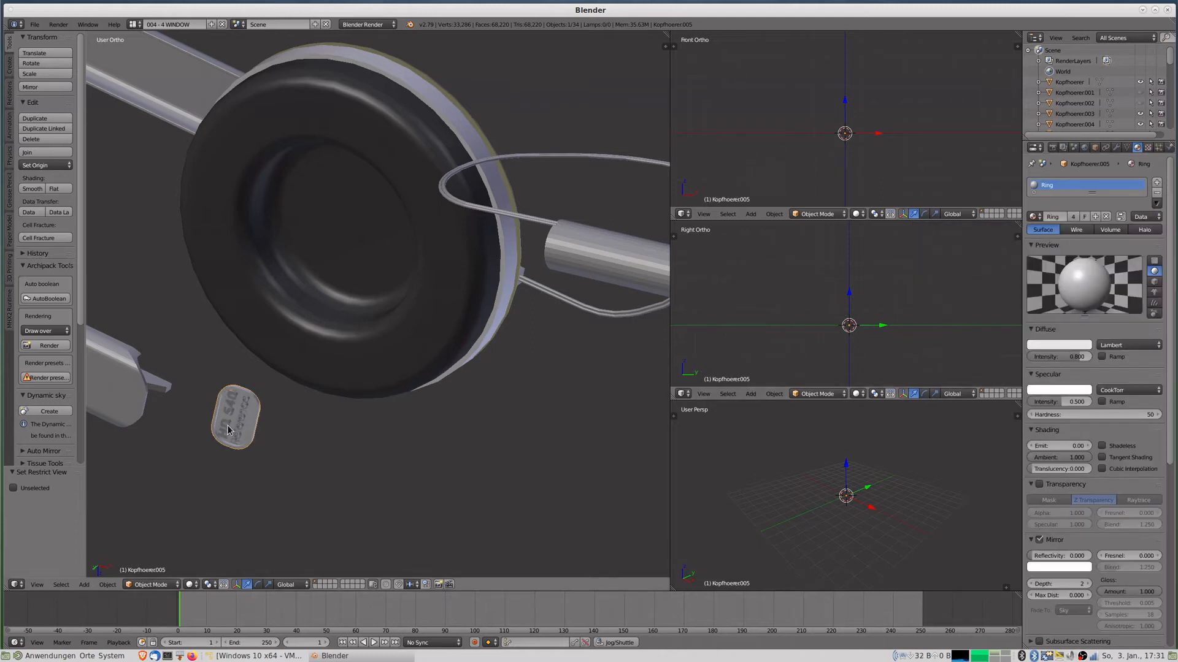
key("a")
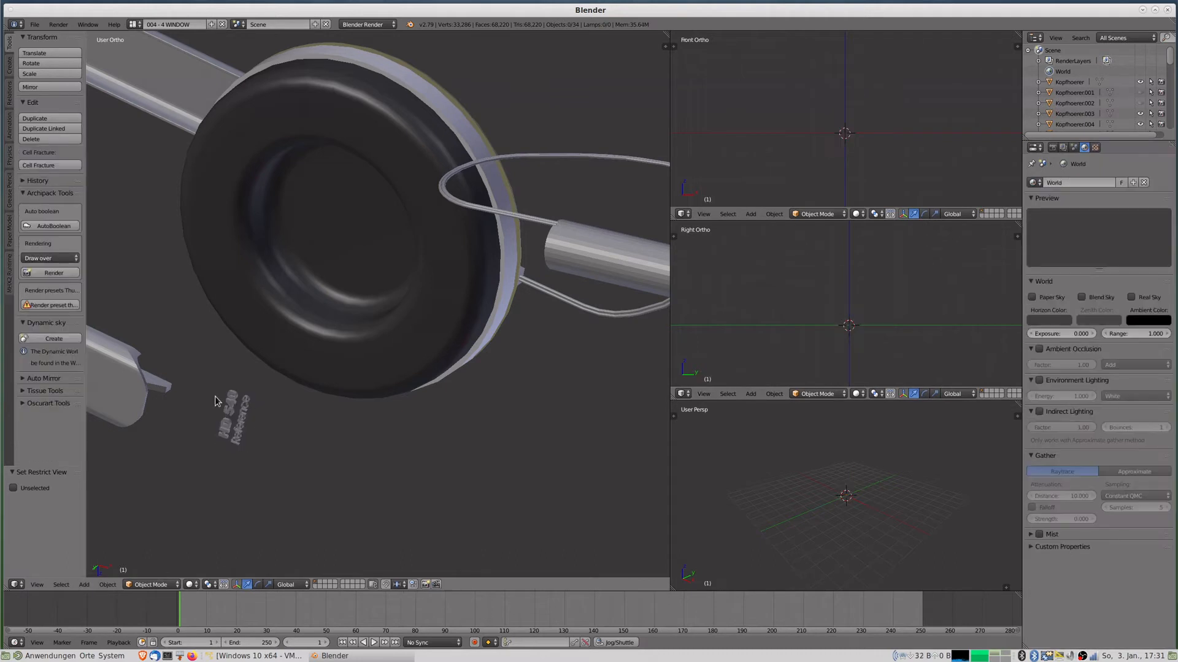
Join the second badge's letters into one object and assign it the existing dark Material.001.
right_click(222, 443)
key("b")
left_click_drag(212, 381, 254, 451)
key("ctrl+j")
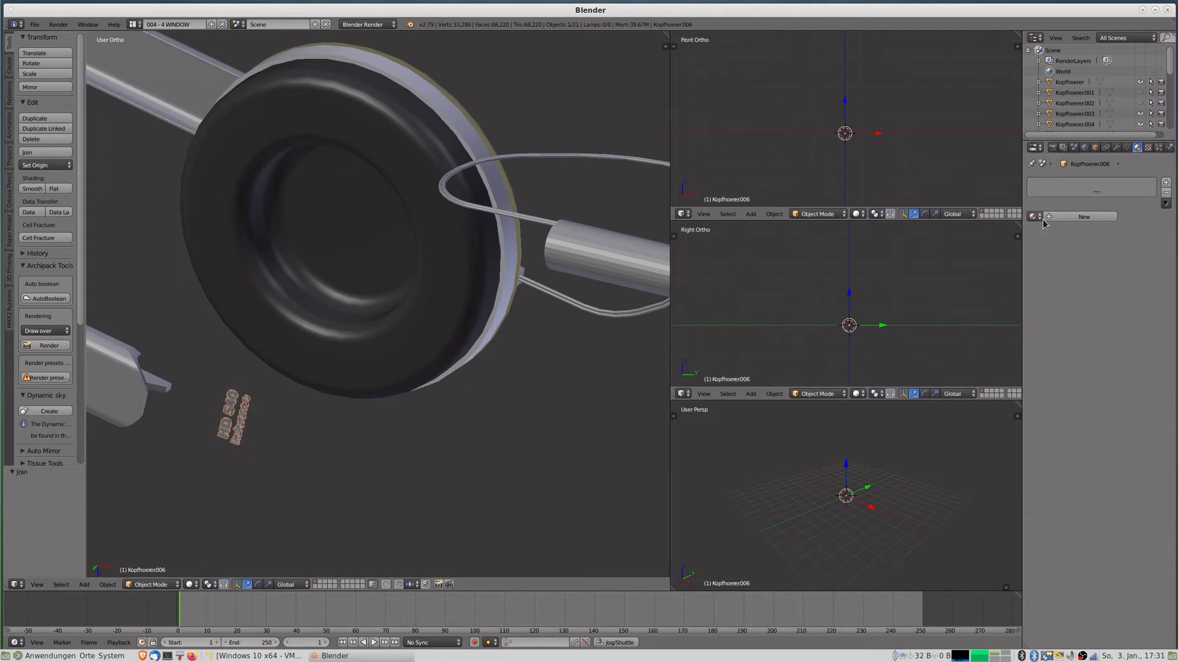
middle_click_drag(540, 233, 476, 267)
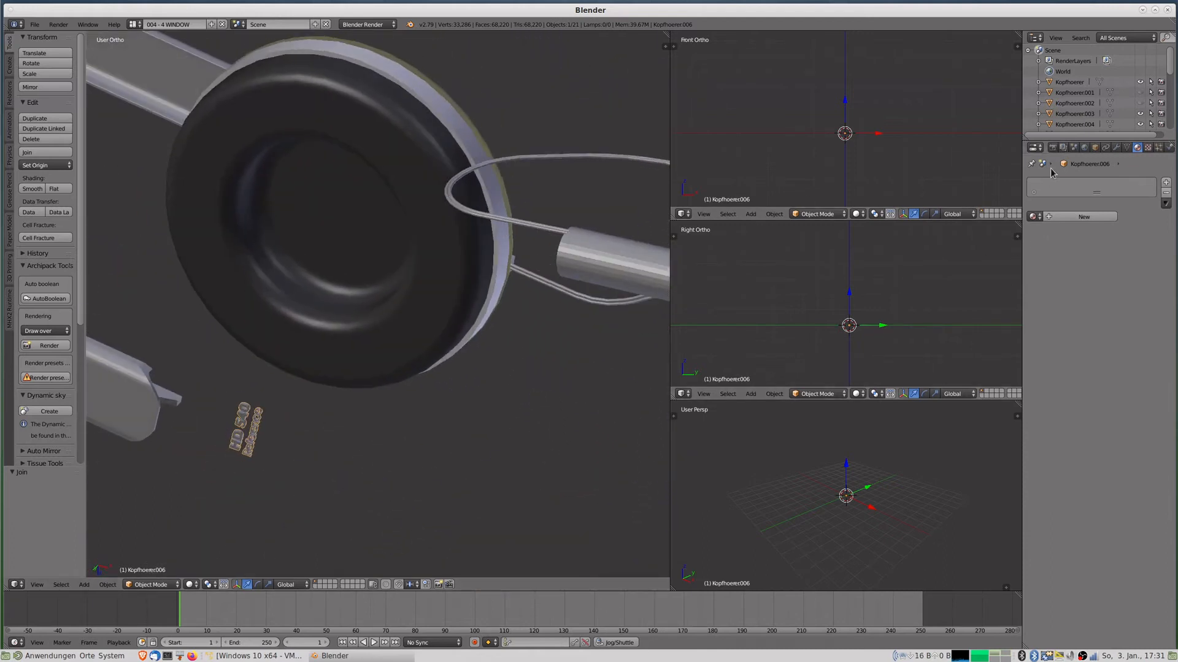
left_click(1034, 216)
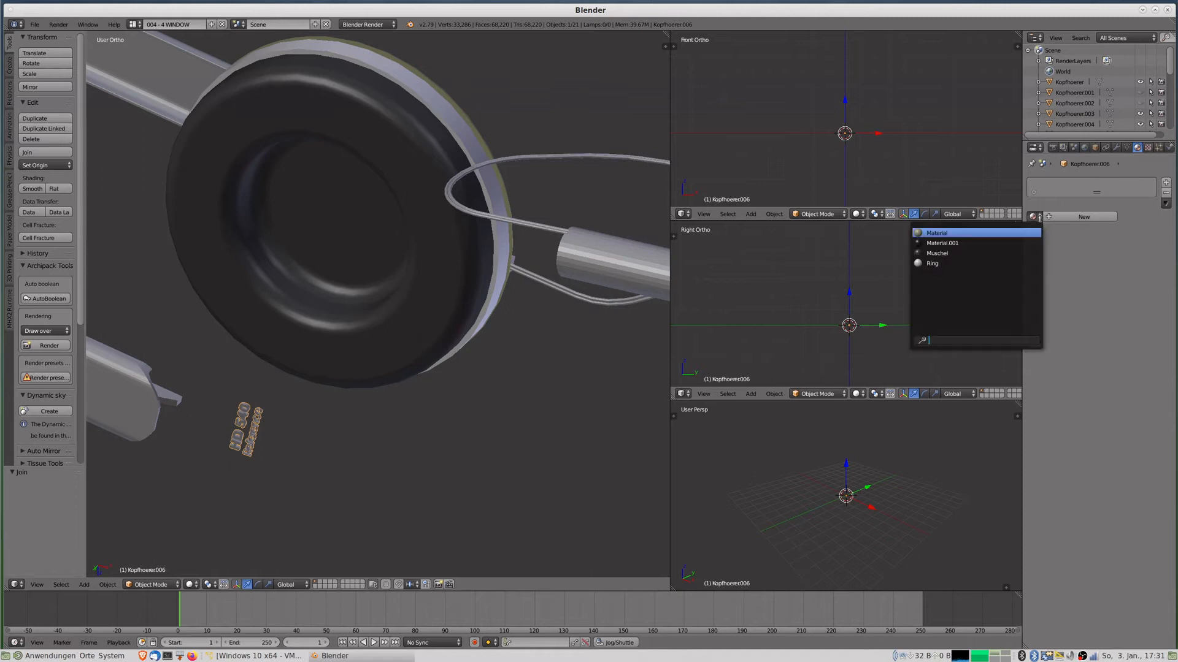
left_click(949, 243)
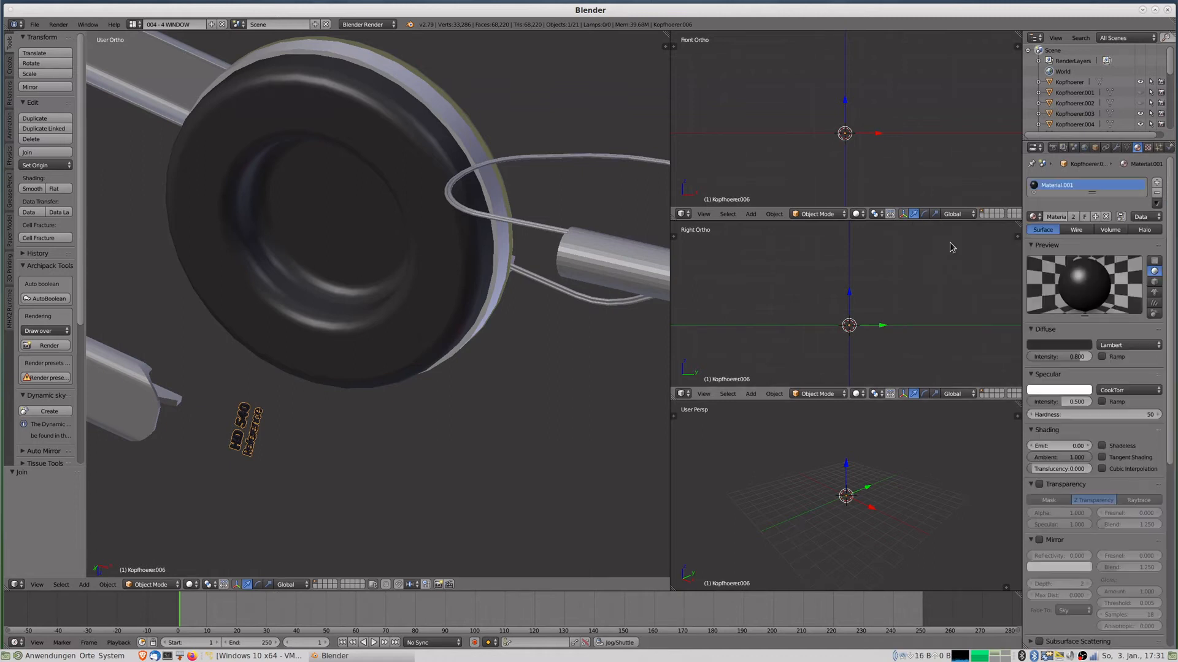
Rename the lettering material to Schrift and unhide all hidden parts.
type("Schrift")
key("Return")
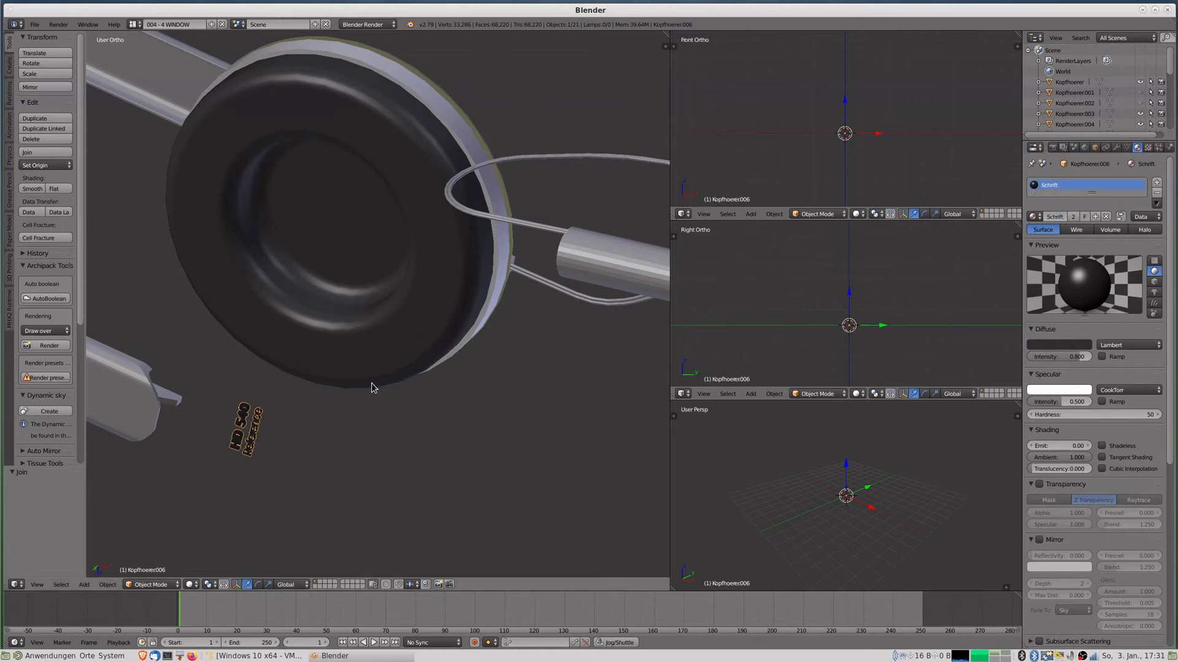
key("alt+h")
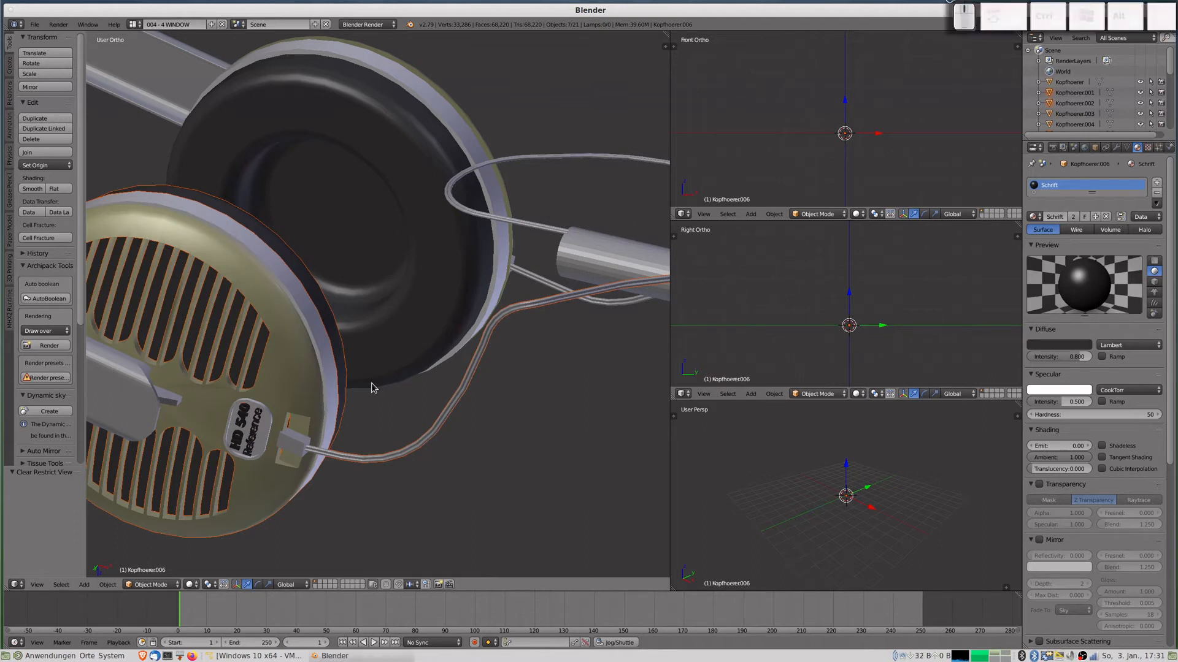
Give the cable's strain-relief piece beside the badge a new material with dark grey diffuse colour and specular intensity 0.097.
right_click(342, 463)
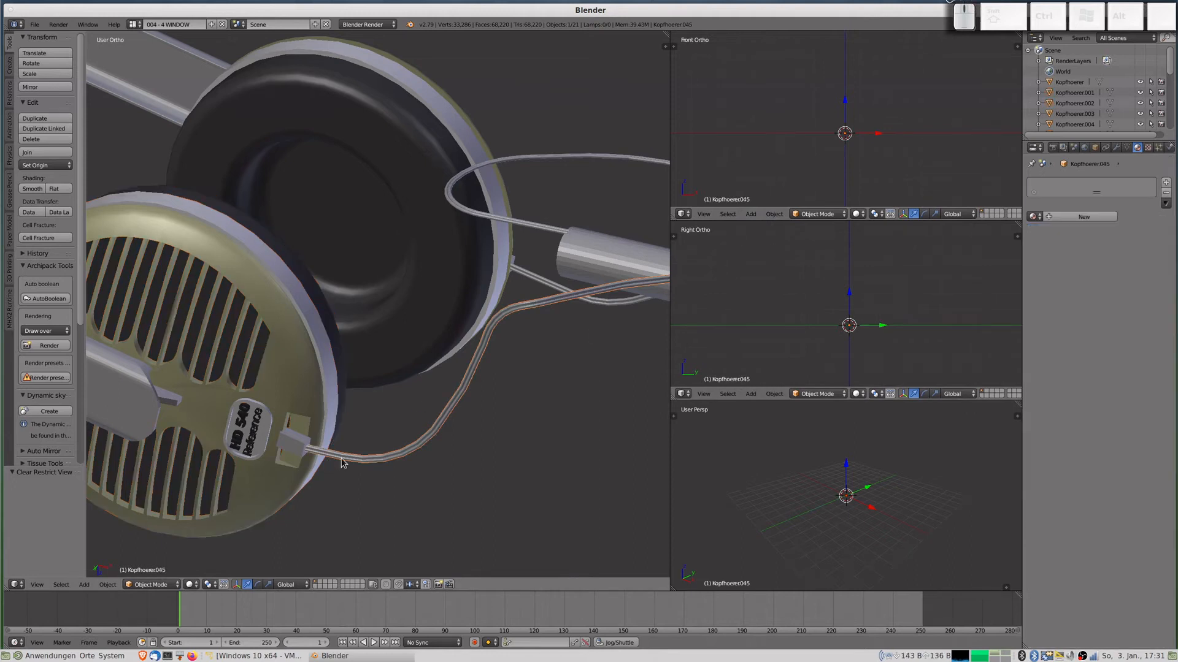
right_click(300, 447)
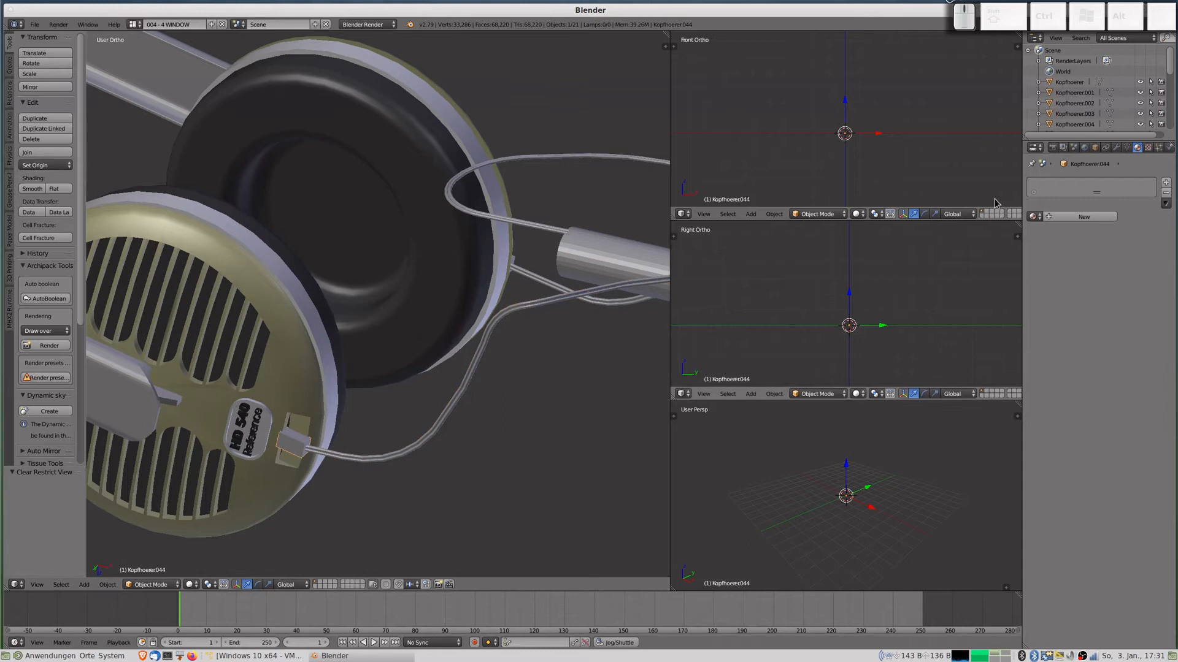
left_click(1068, 219)
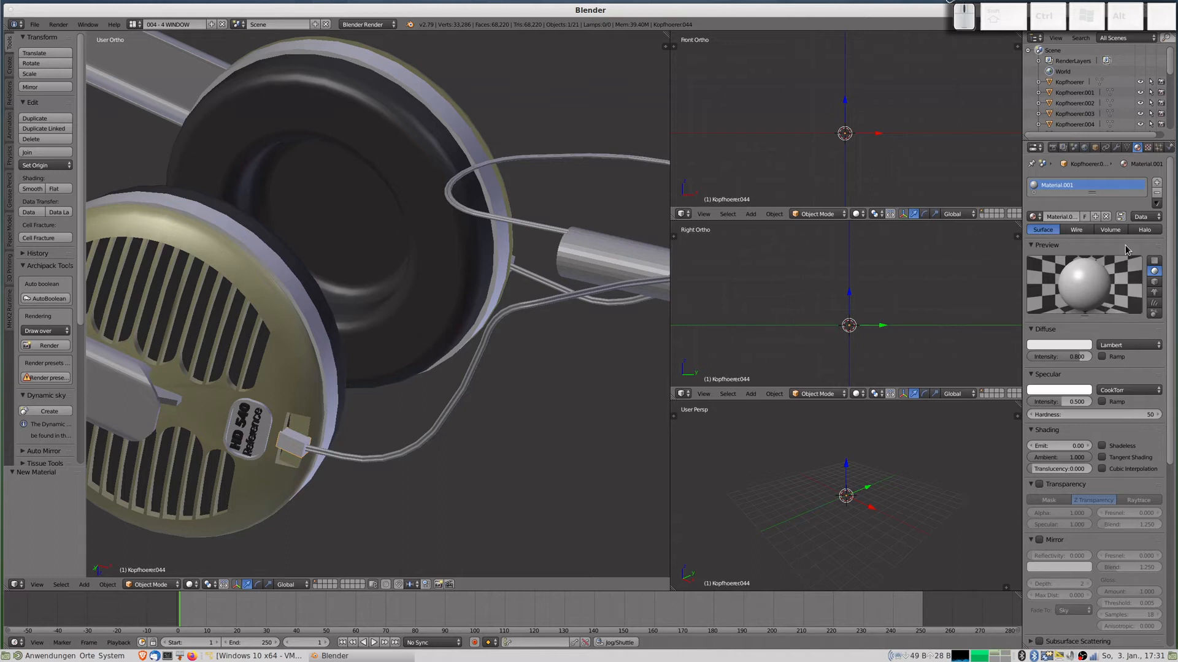
left_click(1069, 343)
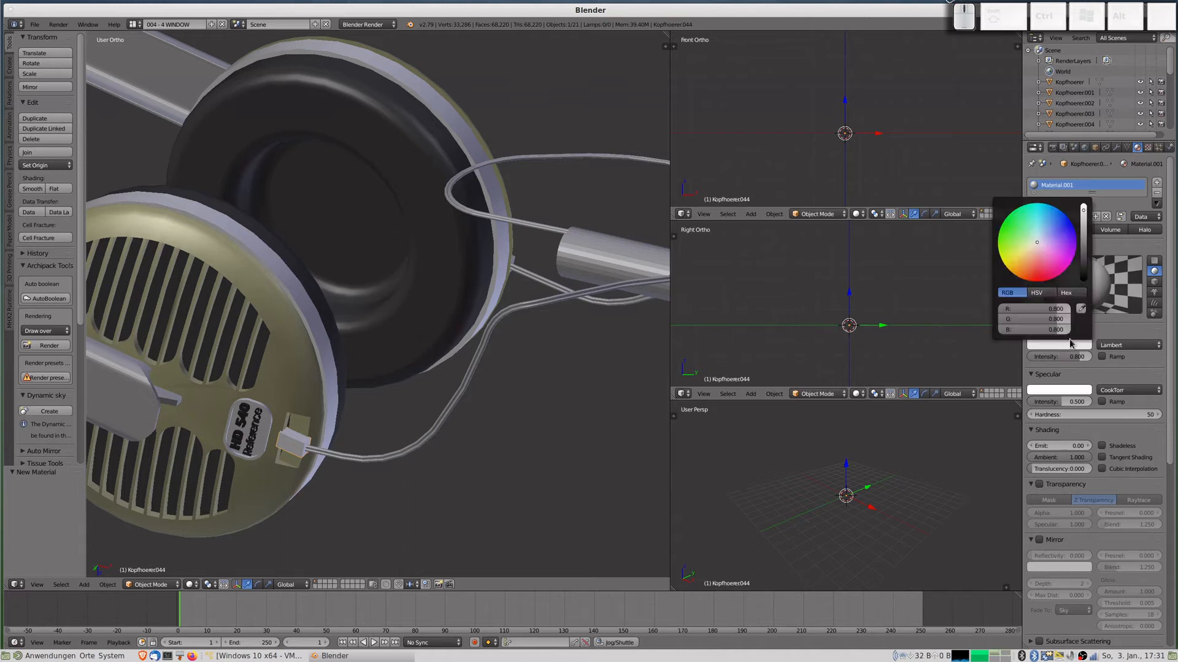
left_click_drag(1084, 273, 1083, 262)
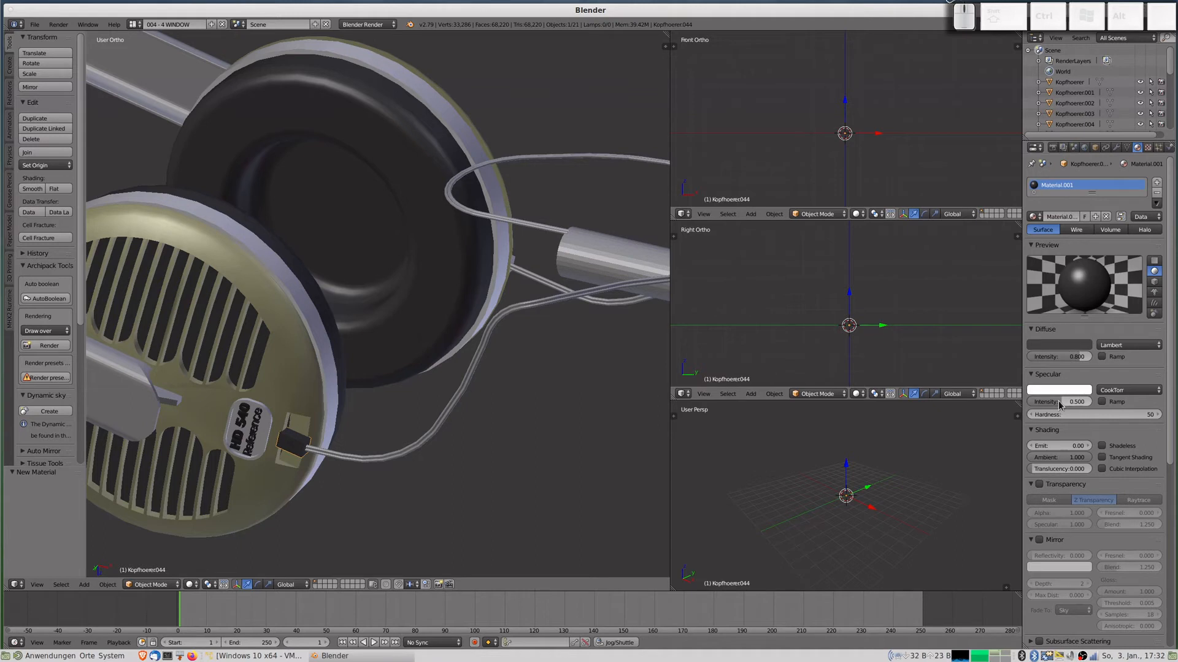
left_click_drag(1060, 402, 1044, 402)
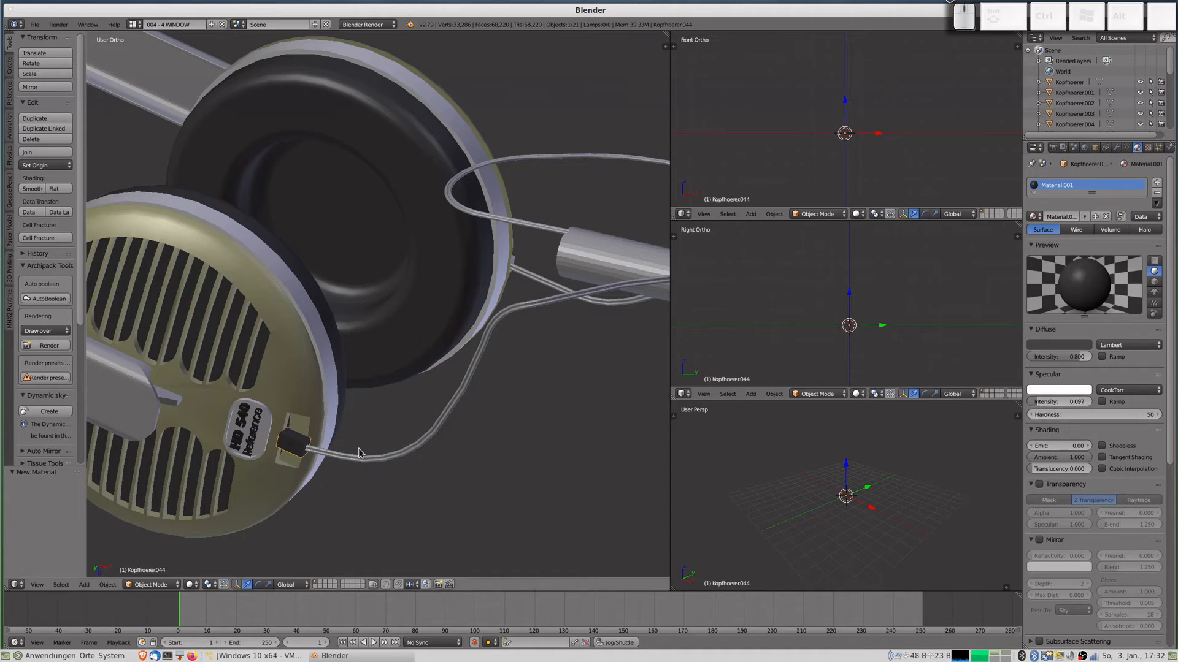
Rename the strain-relief piece's material to Kunststoff.
left_click(1067, 216)
type("Kun")
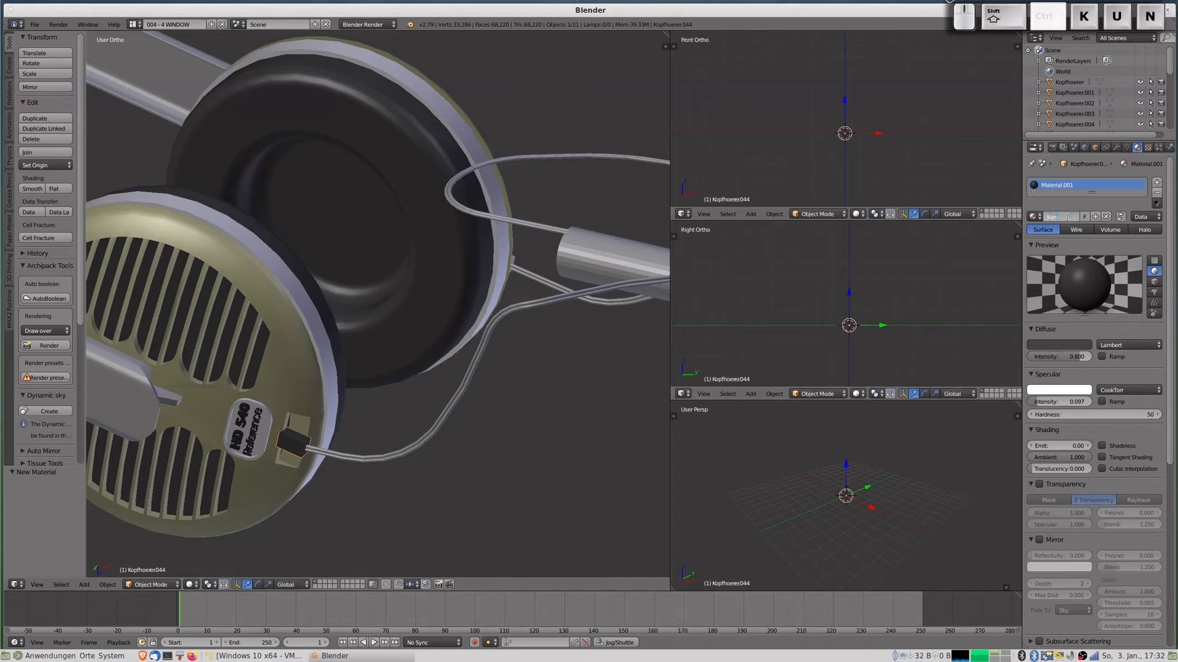
type("ststoff")
key("Return")
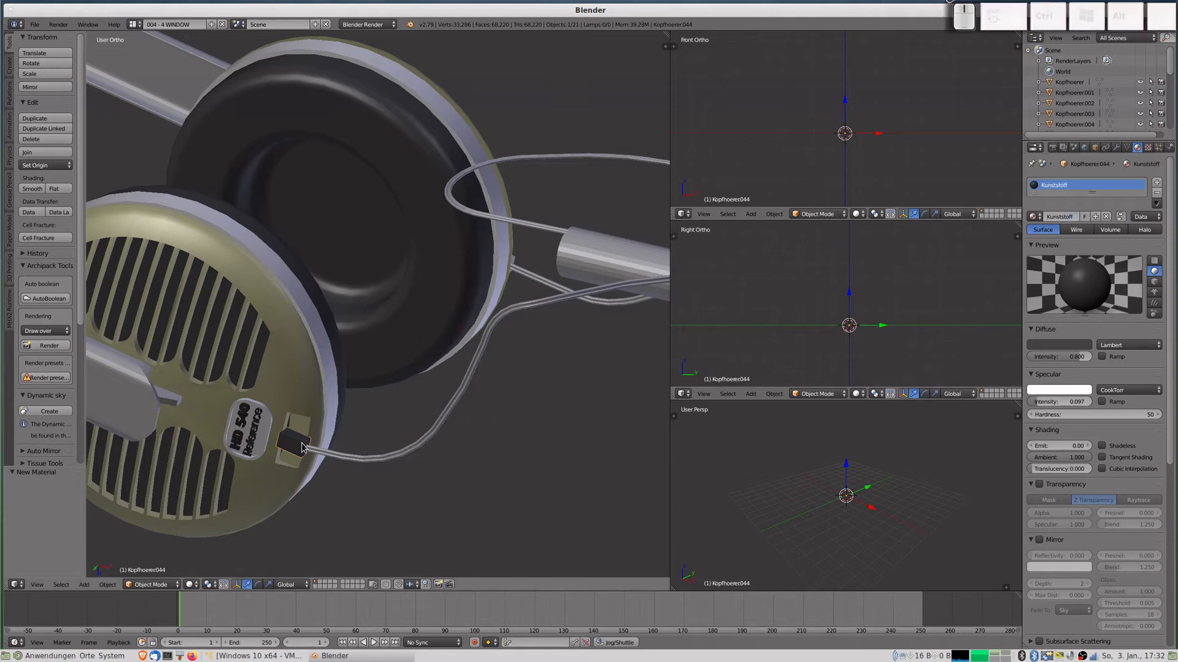
Link the strain-relief piece's Kunststoff material to the three cable objects.
right_click(352, 457, "shift")
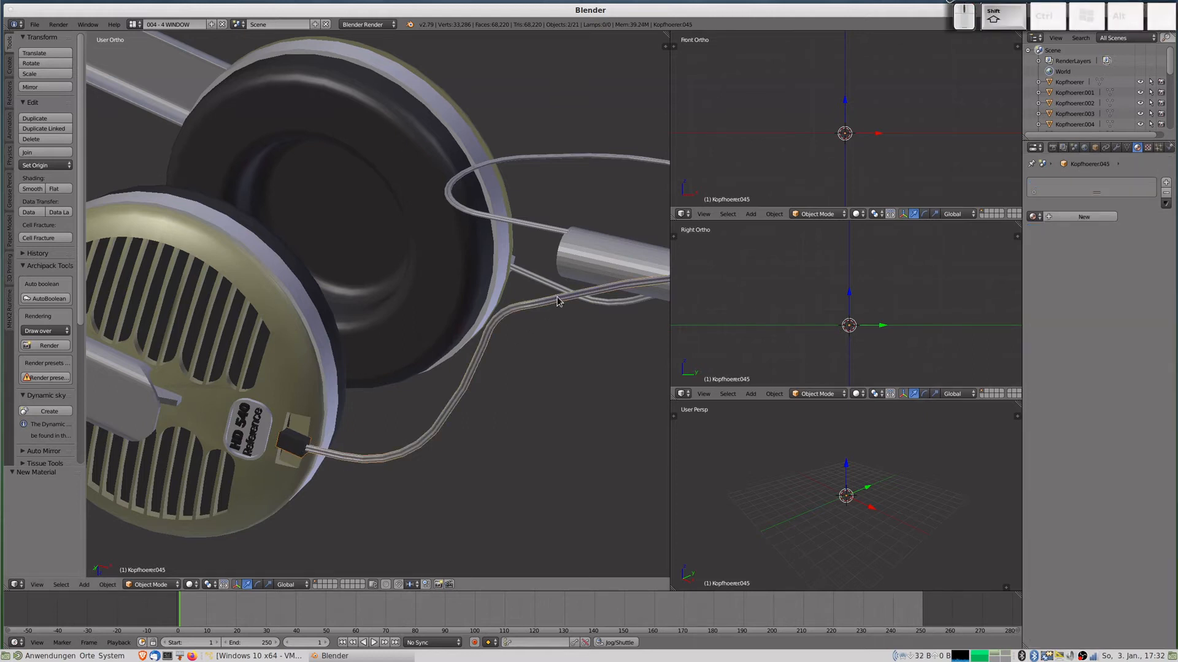
right_click(605, 311, "shift")
right_click(609, 306, "shift")
right_click(548, 233, "shift")
scroll(559, 264, "down", 6)
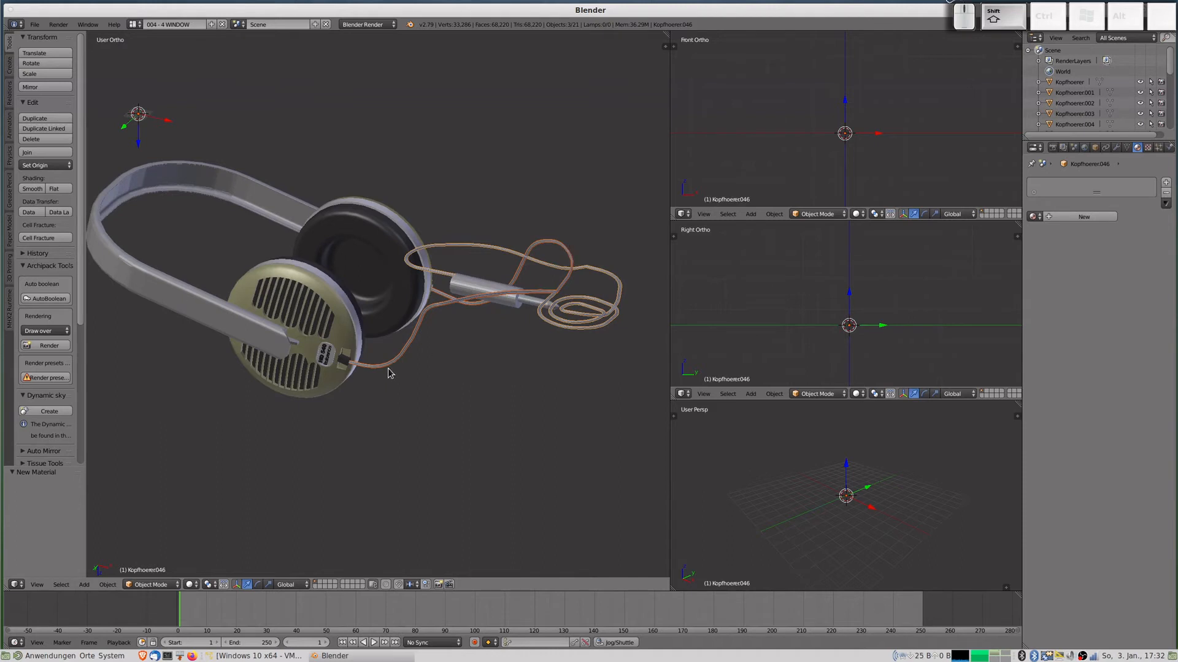
scroll(346, 371, "up", 6)
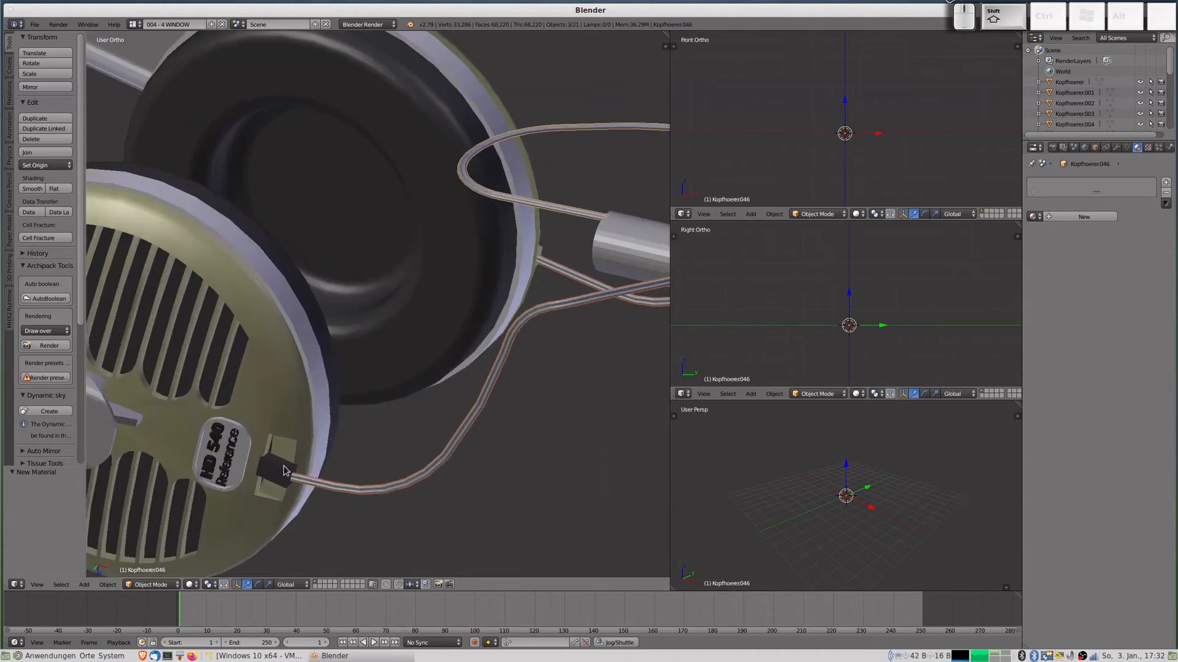
right_click(284, 471, "shift")
scroll(577, 324, "down", 6)
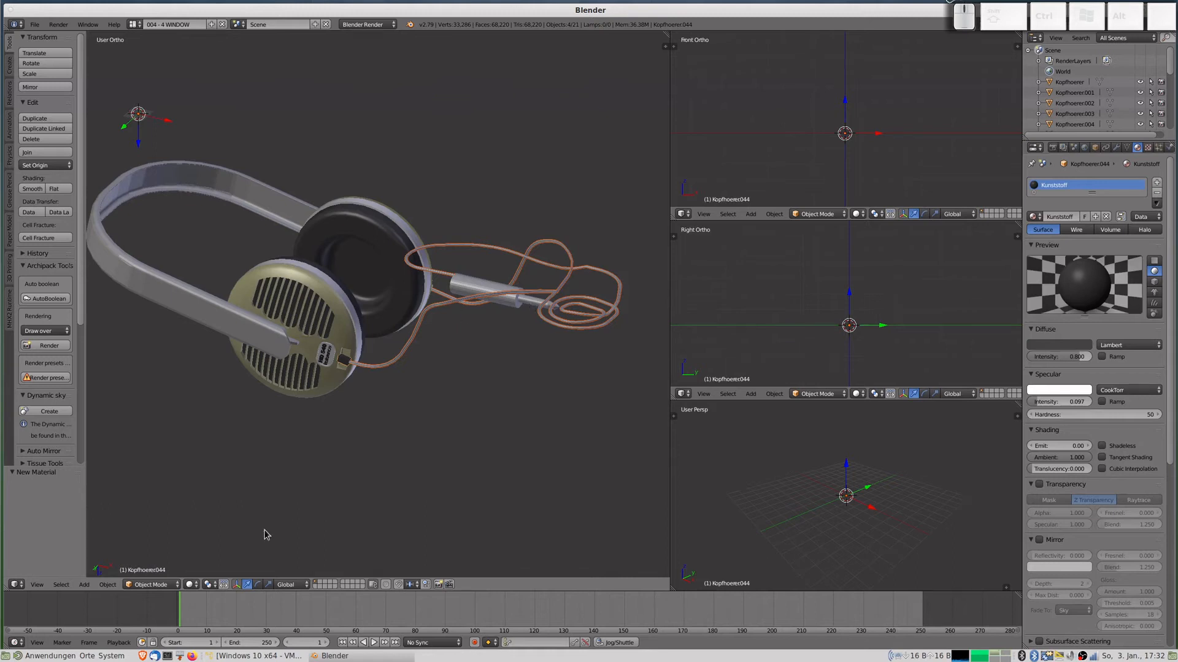
left_click(108, 584)
mouse_move(140, 529)
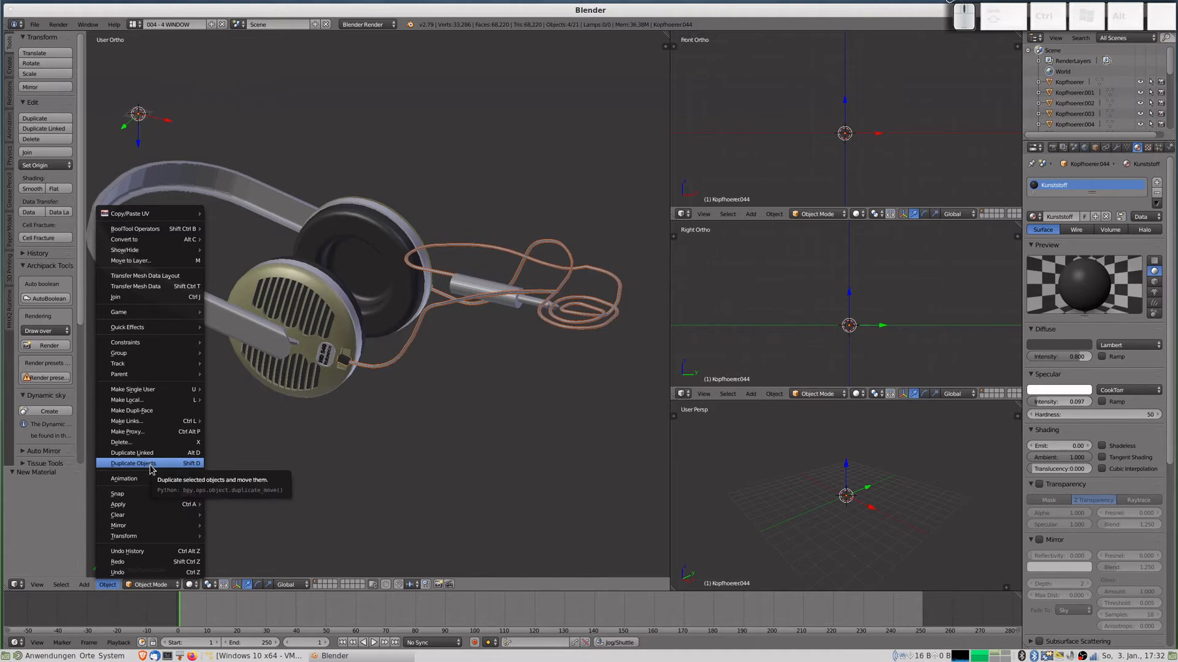
mouse_move(143, 424)
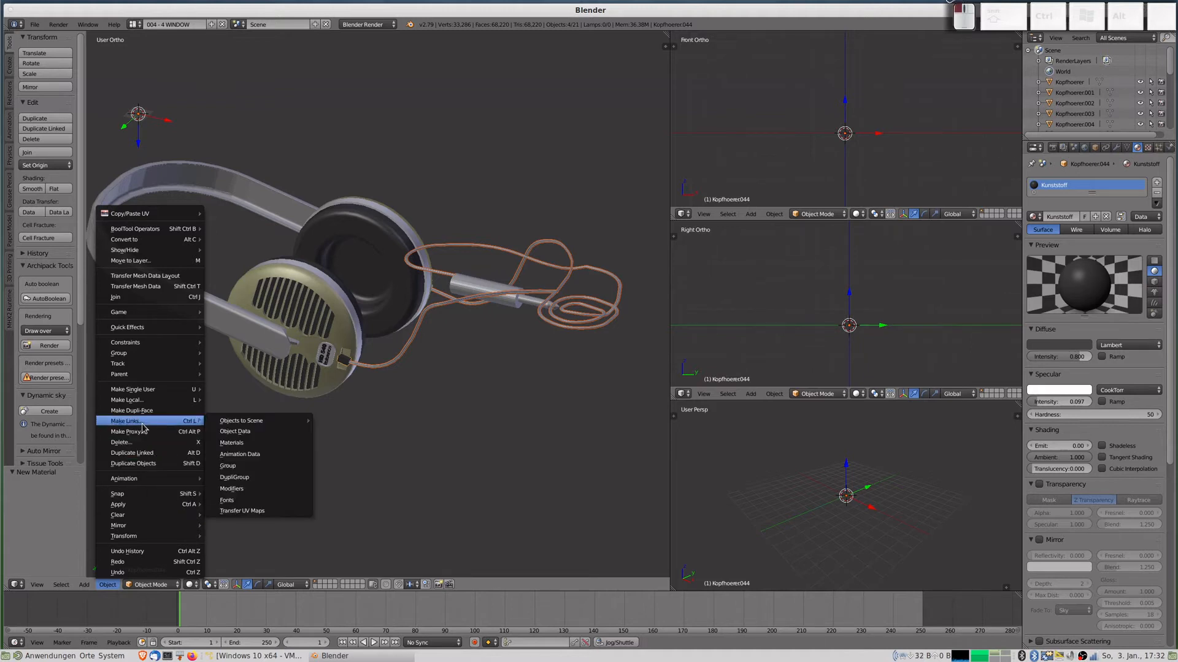
left_click(264, 444)
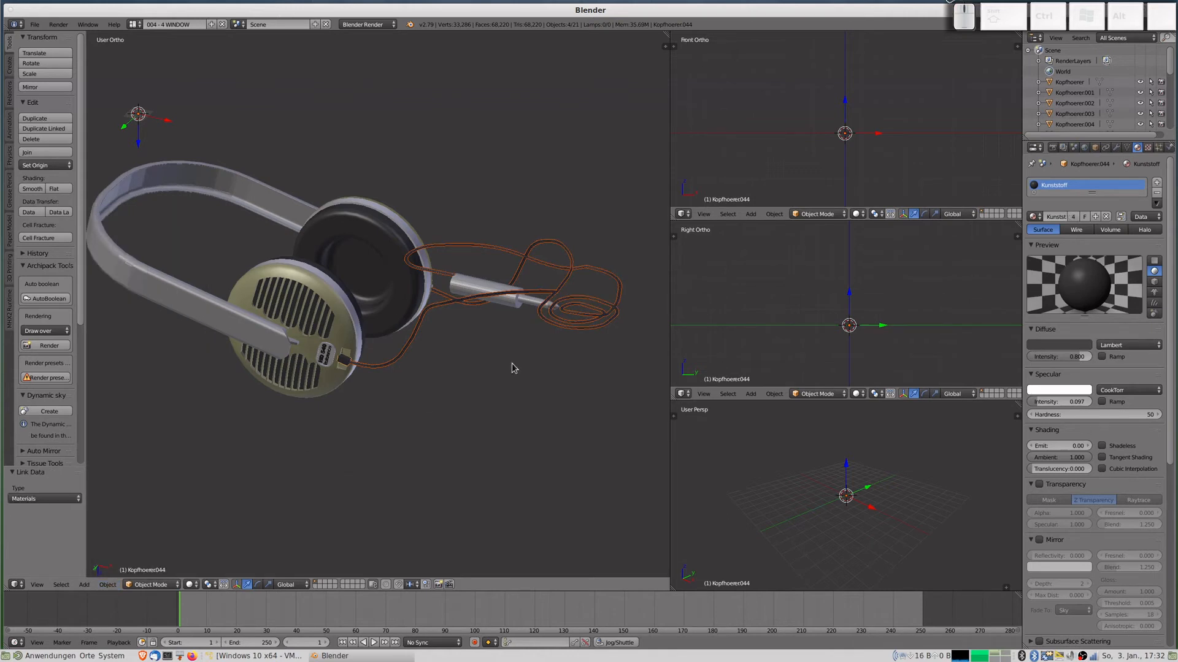
Assign the Kunststoff material to the remaining uncoloured strain-relief piece beside the ear cup's badge.
middle_click_drag(520, 333, 406, 333)
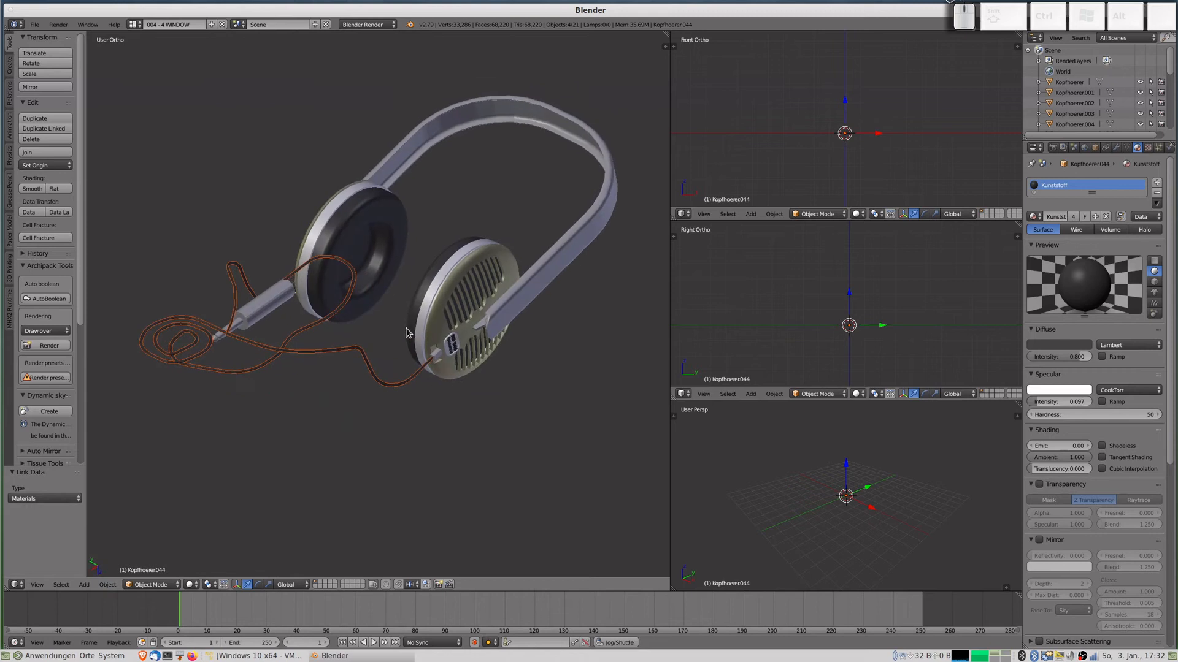
scroll(443, 383, "up", 3)
right_click(481, 399)
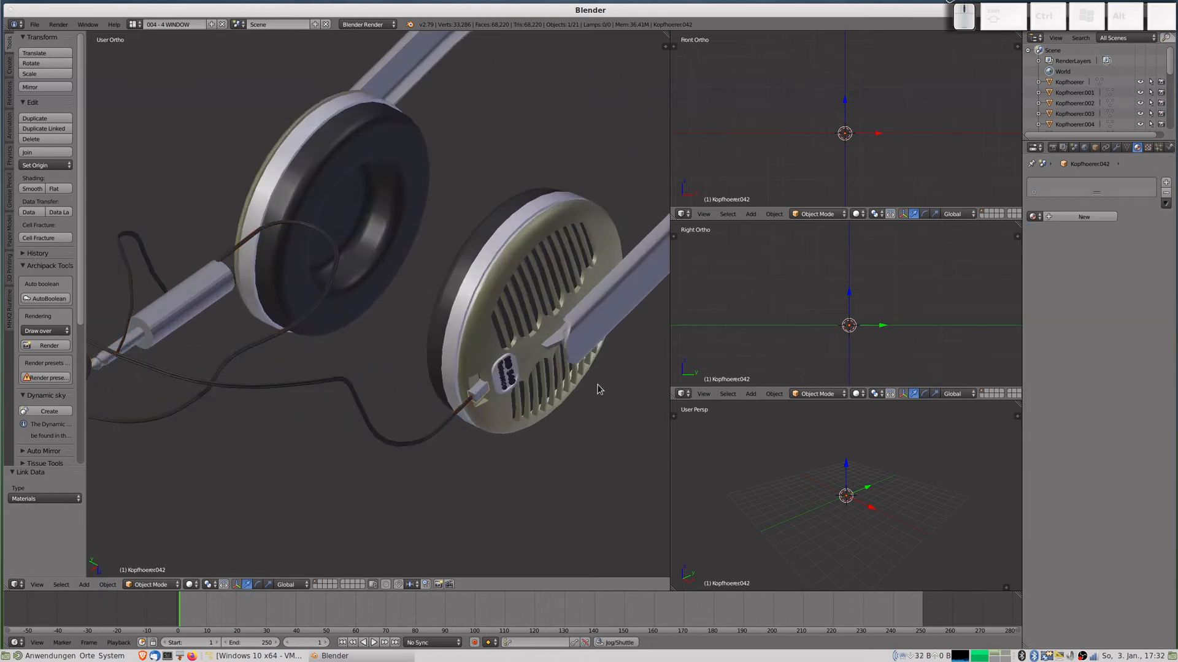
left_click(1036, 216)
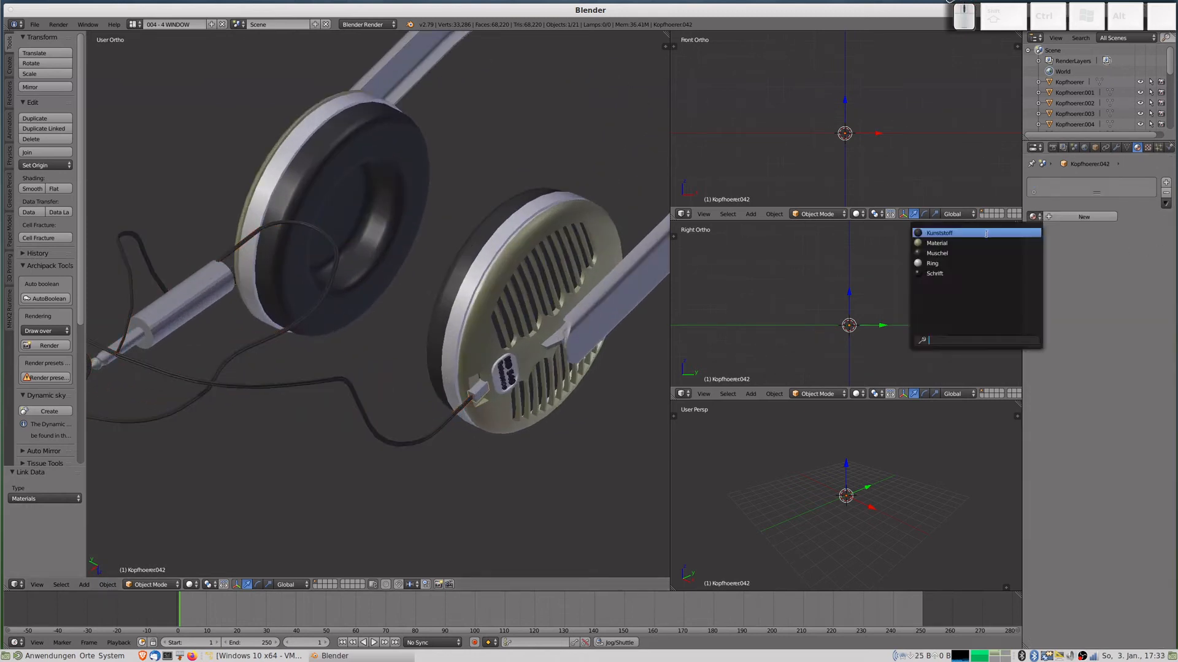
left_click(951, 233)
scroll(400, 439, "down", 3)
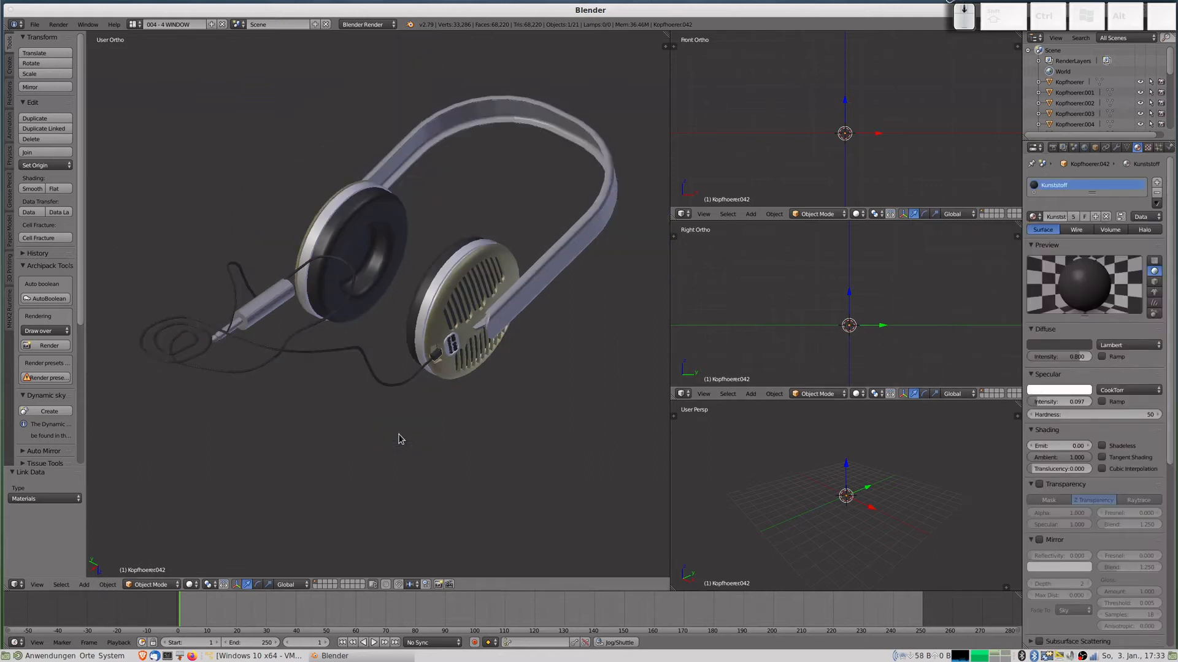
Lower the specular intensity of the ear cup's Muschel material to 0.188.
middle_click_drag(373, 419, 466, 429)
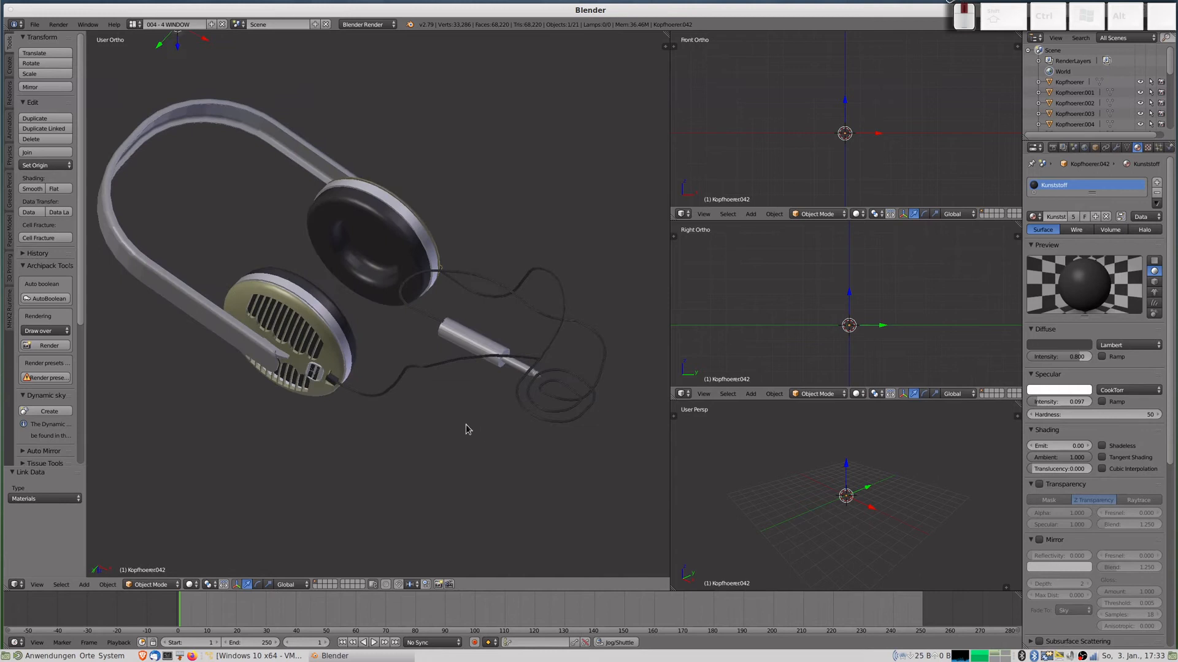
middle_click_drag(390, 401, 397, 398)
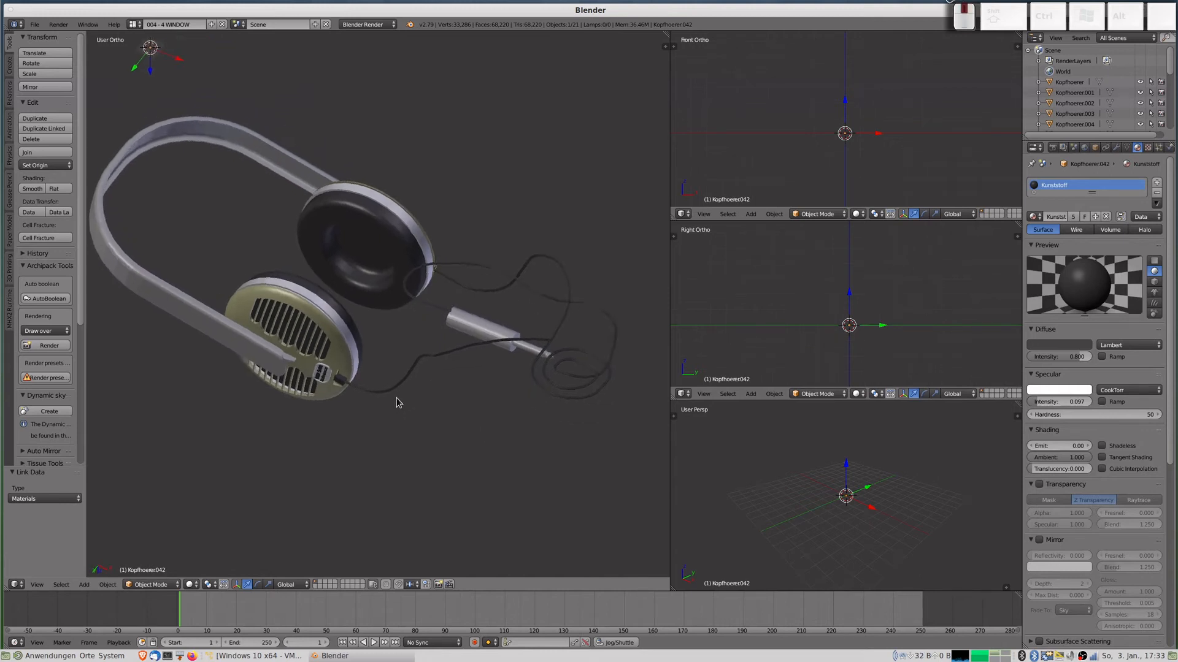
right_click(351, 324)
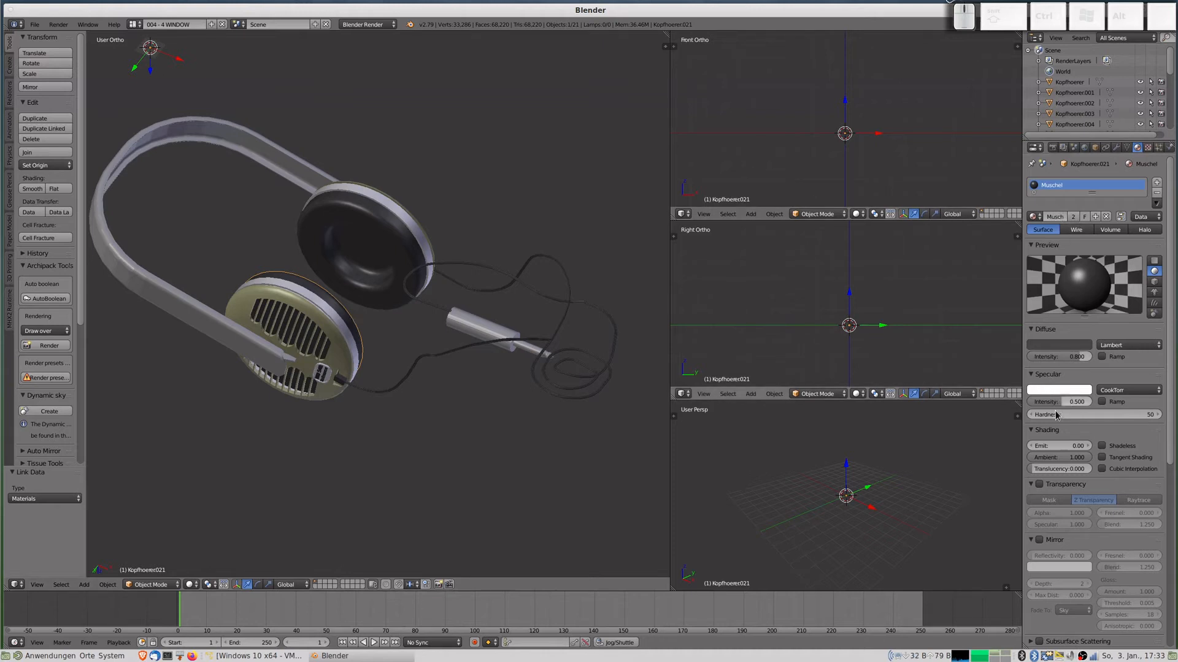
left_click_drag(1061, 408, 1041, 405)
Assign the Kunststoff material to the headband and to the plug's cylindrical housing.
right_click(212, 315)
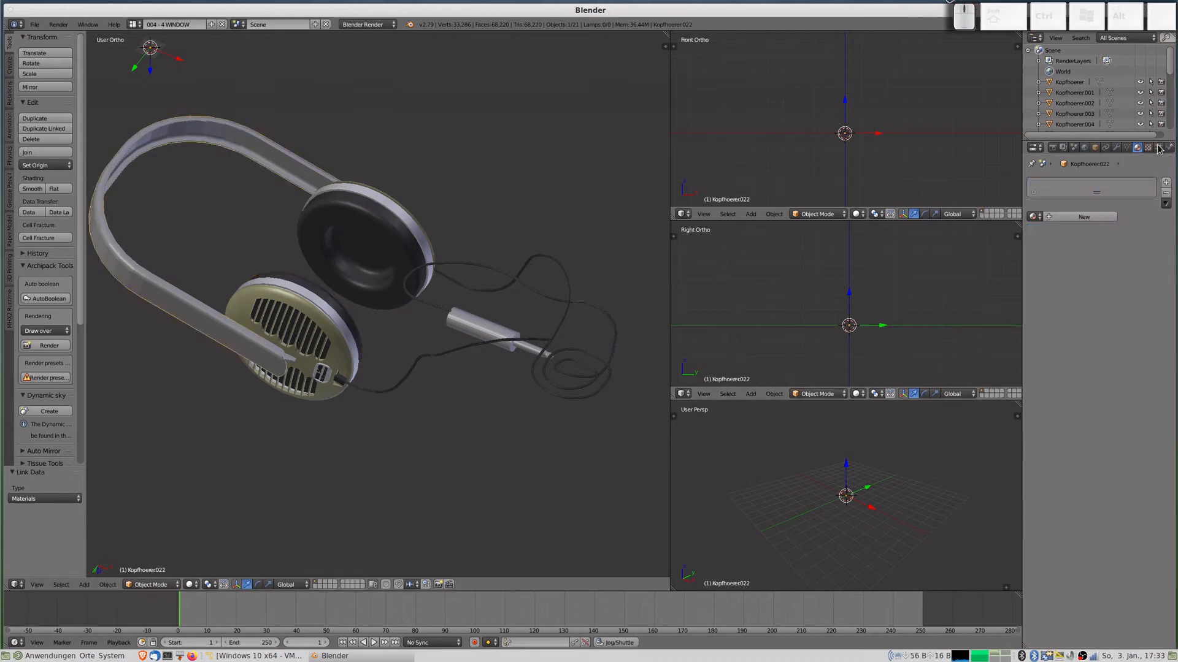
left_click(1034, 218)
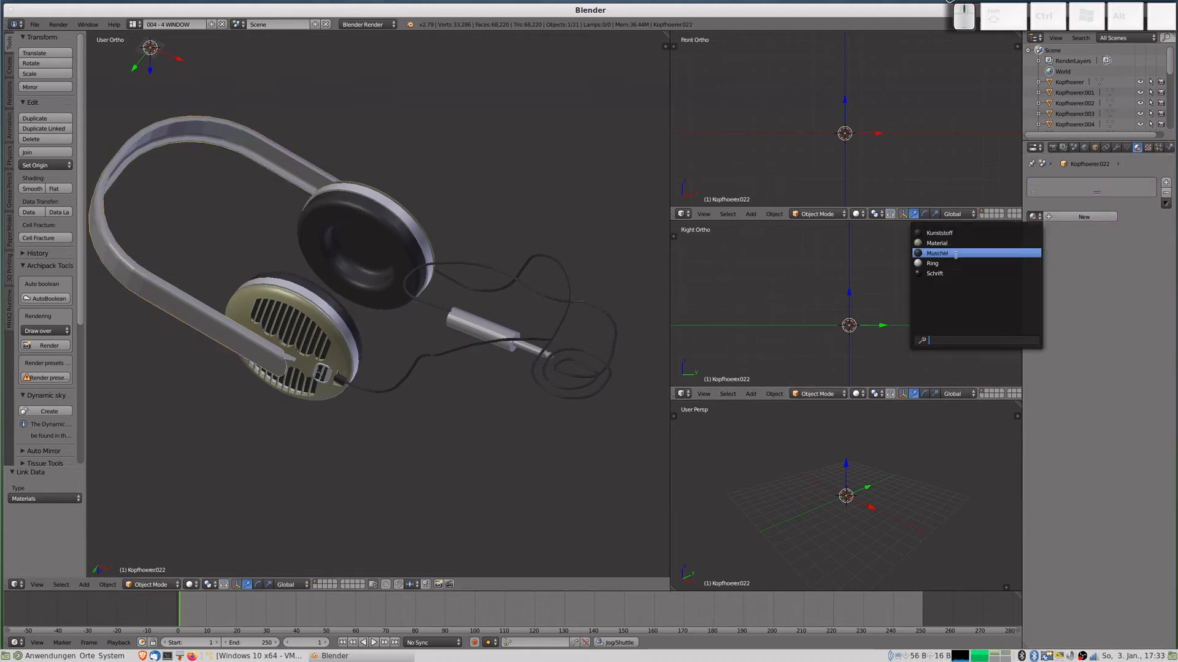
left_click(942, 233)
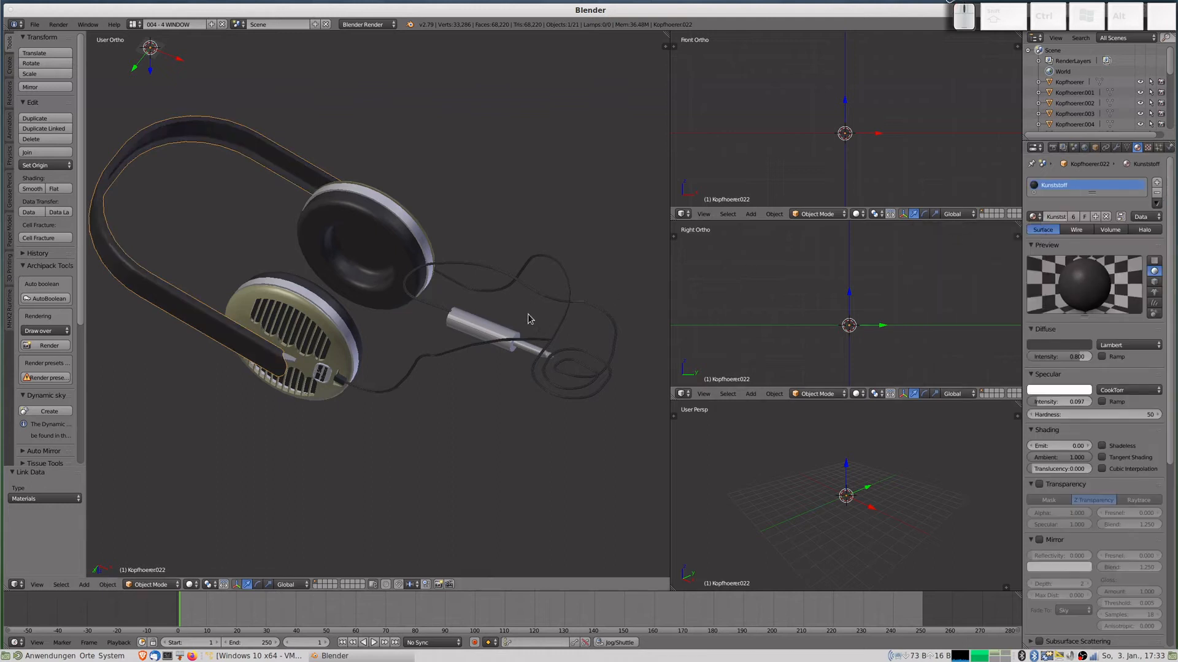
right_click(502, 323)
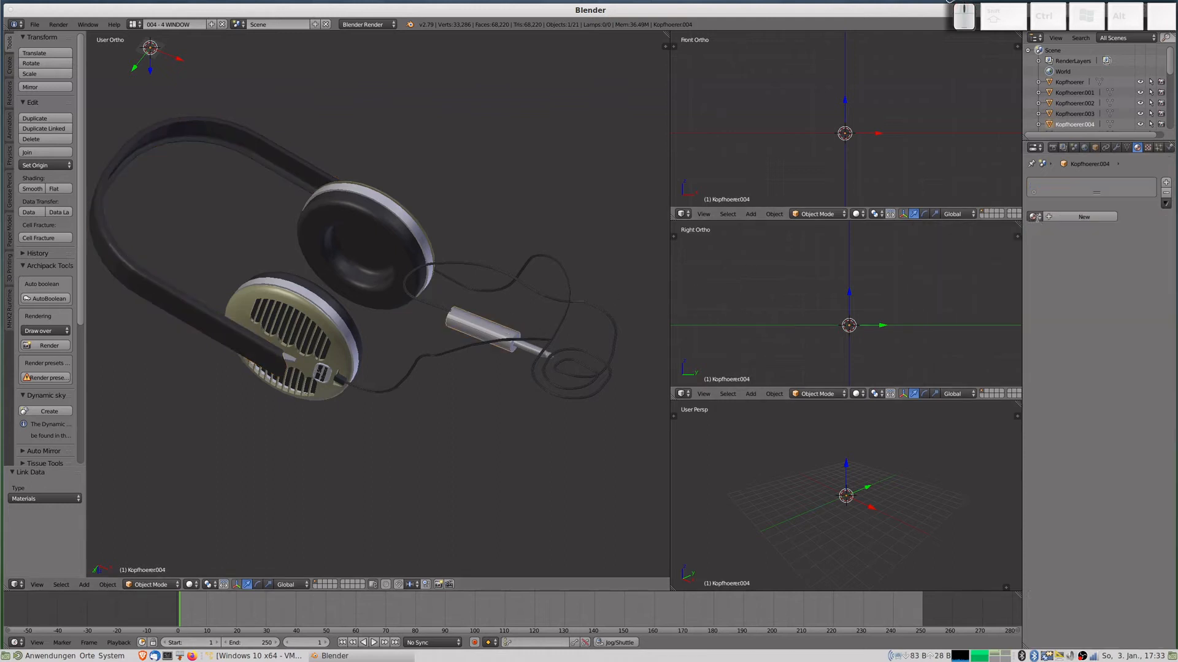
left_click(1033, 217)
left_click(943, 233)
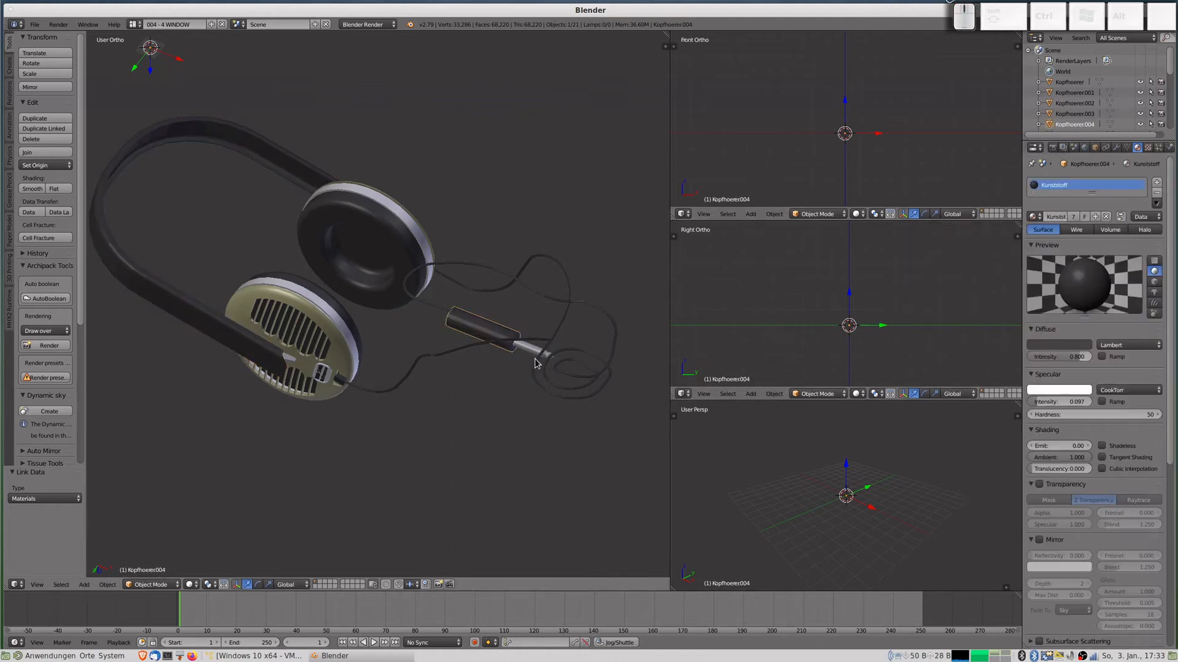
Hide the cables that run around and across the headphone plug.
scroll(607, 382, "up", 3)
scroll(611, 385, "up", 6)
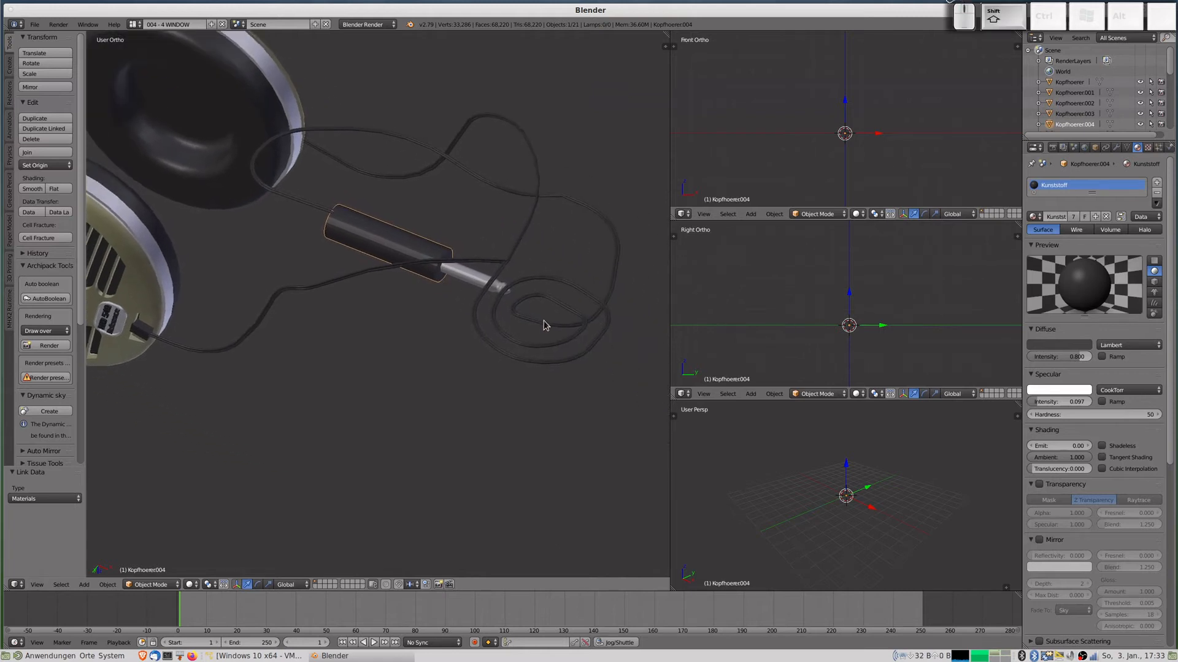
middle_click_drag(587, 344, 558, 320)
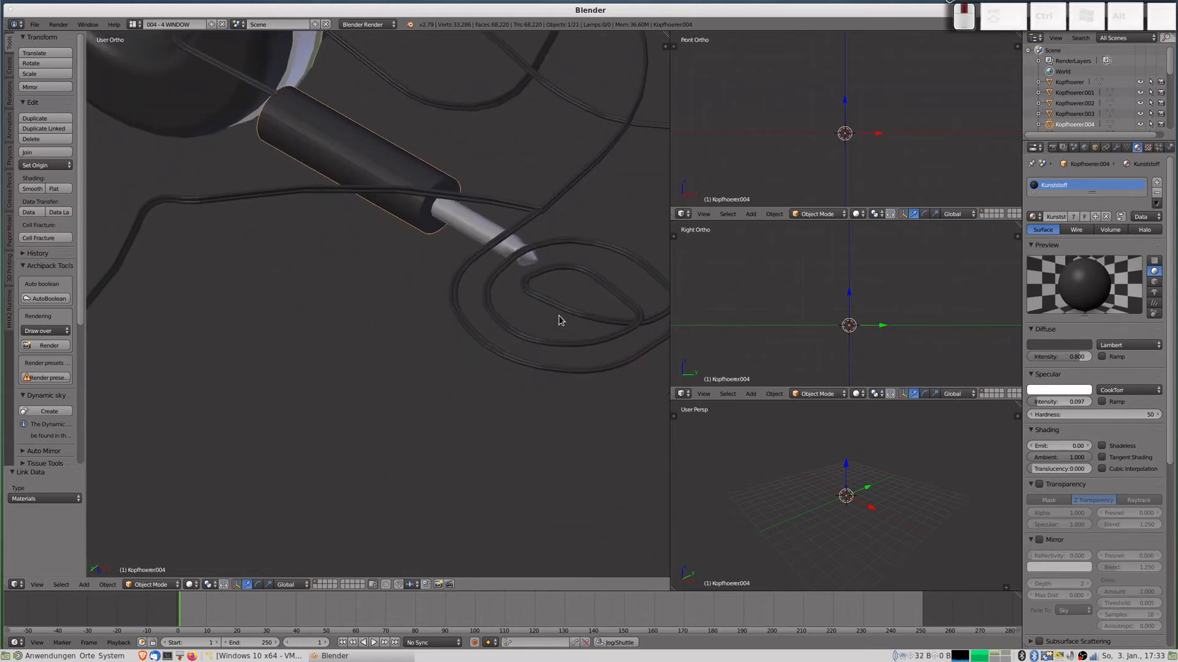
right_click(497, 286)
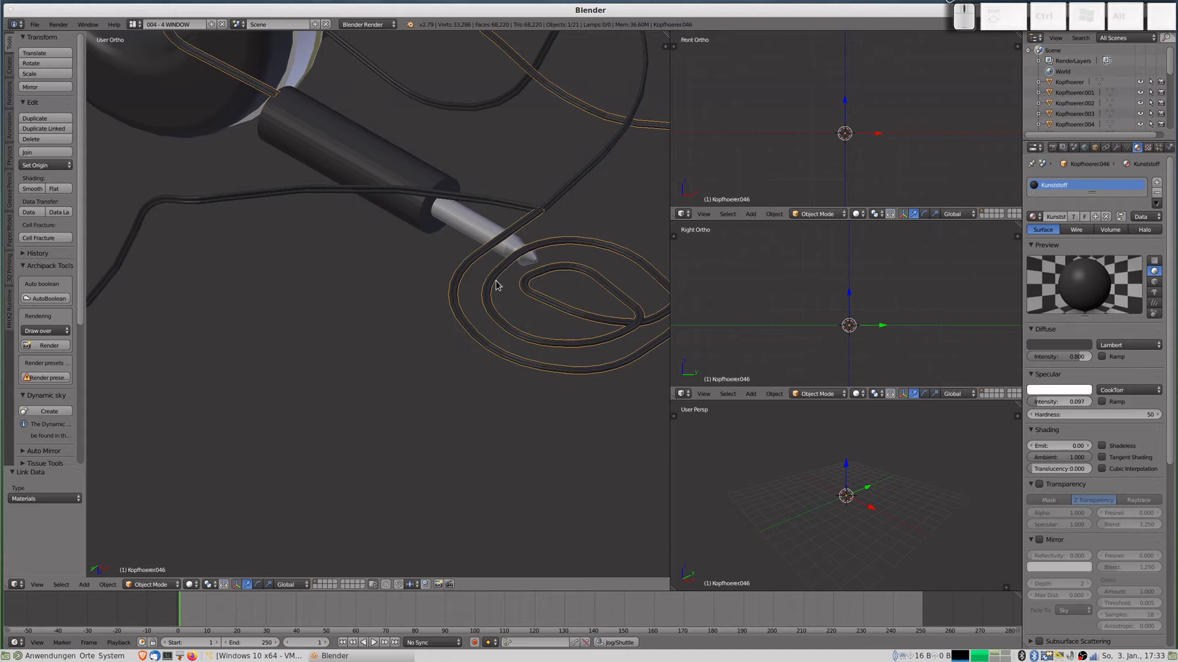
key("h")
right_click(543, 206)
key("h")
right_click(523, 213)
key("h")
Identify the plug pin's separate metal parts by selecting and hiding them, and unhide all hidden objects.
right_click(517, 257)
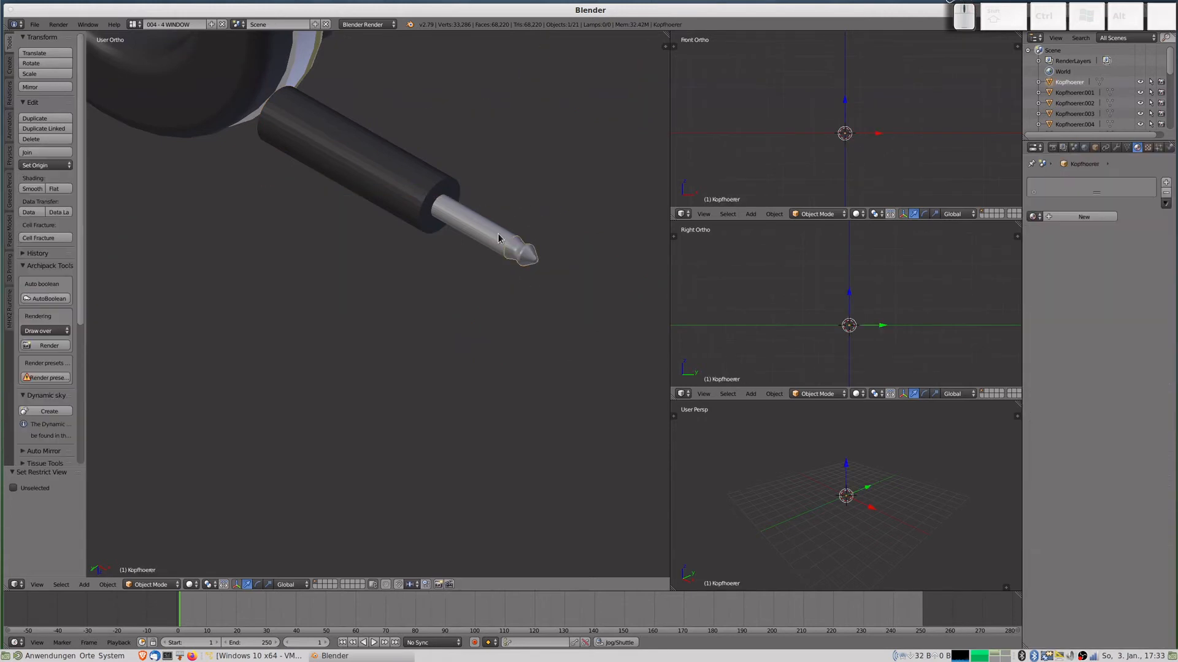
scroll(498, 257, "up", 4)
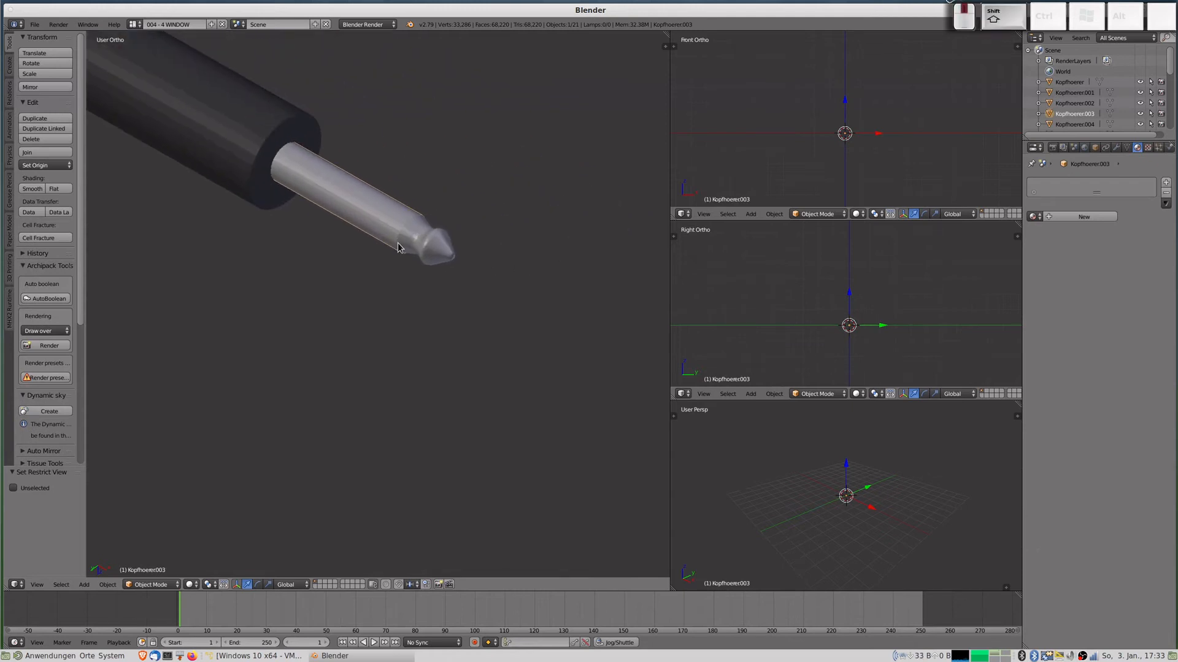
right_click(442, 185)
right_click(441, 195)
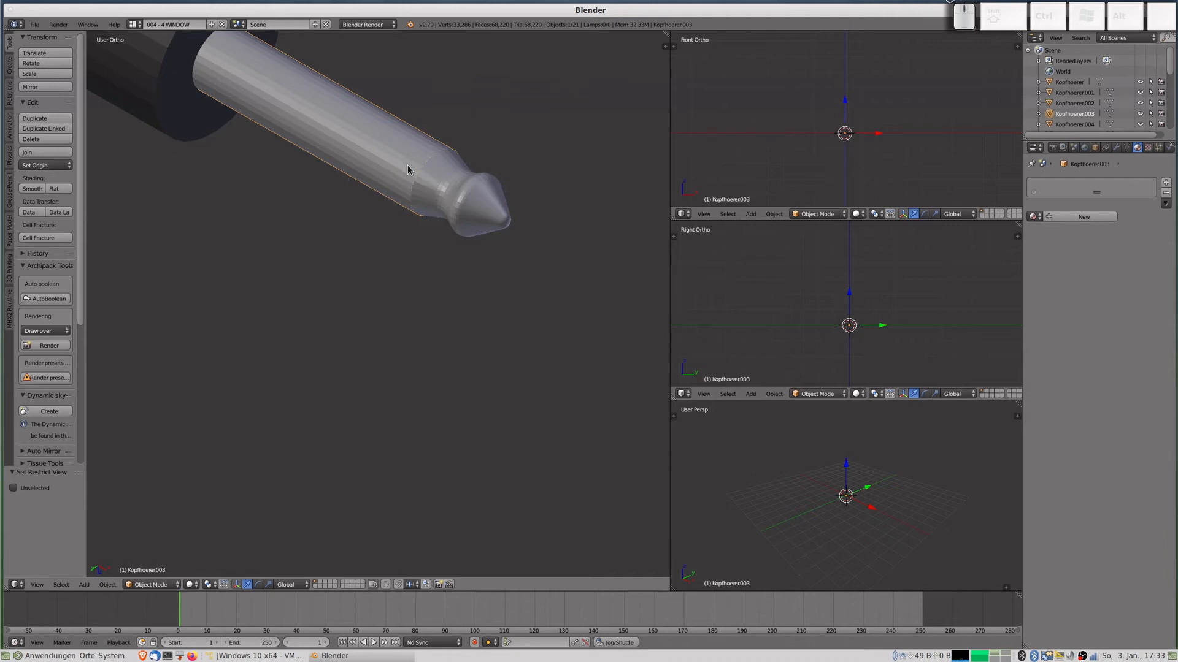
scroll(407, 165, "down", 4)
right_click(396, 272)
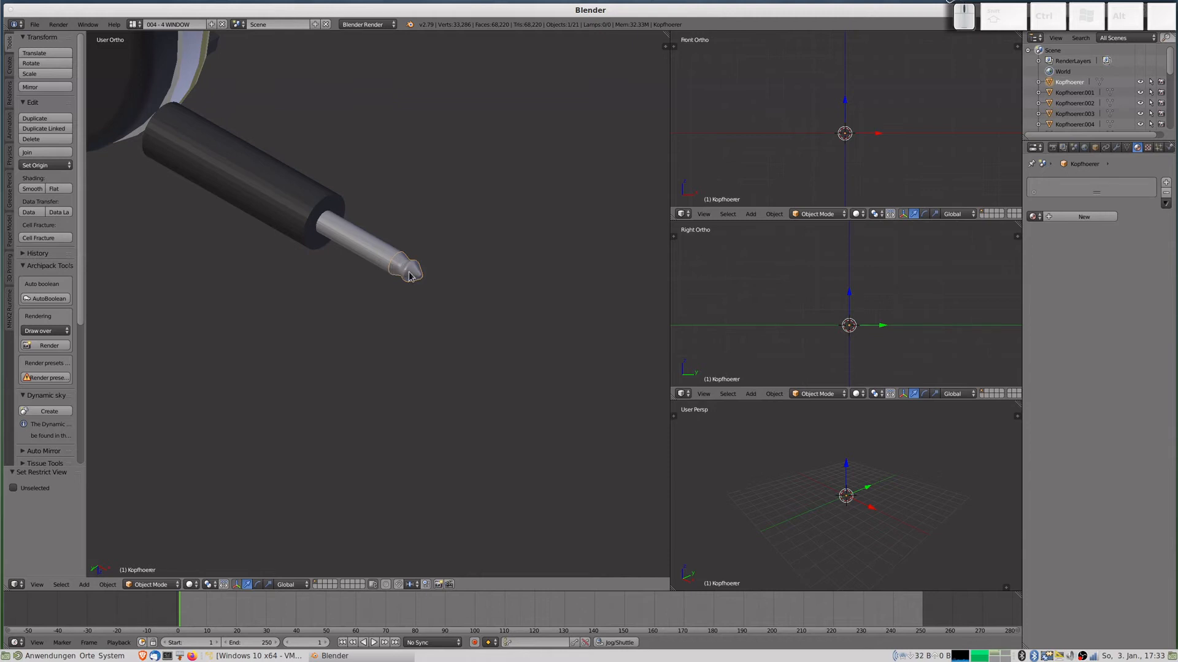
key("h")
right_click(393, 260)
key("h")
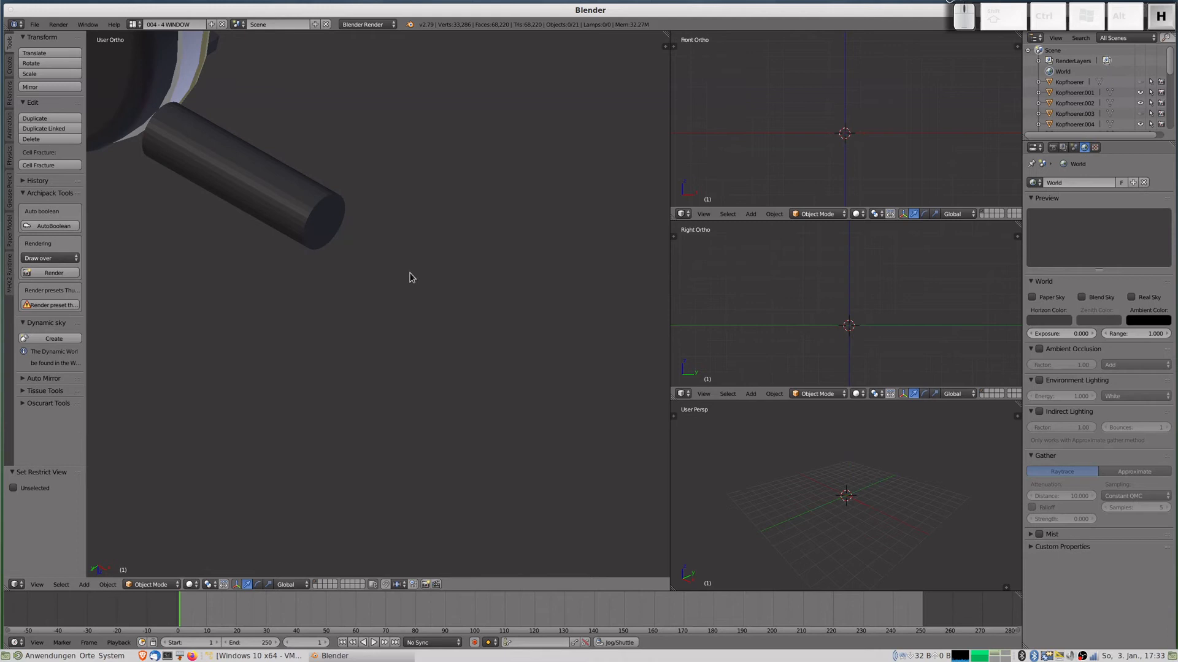
key("alt+h")
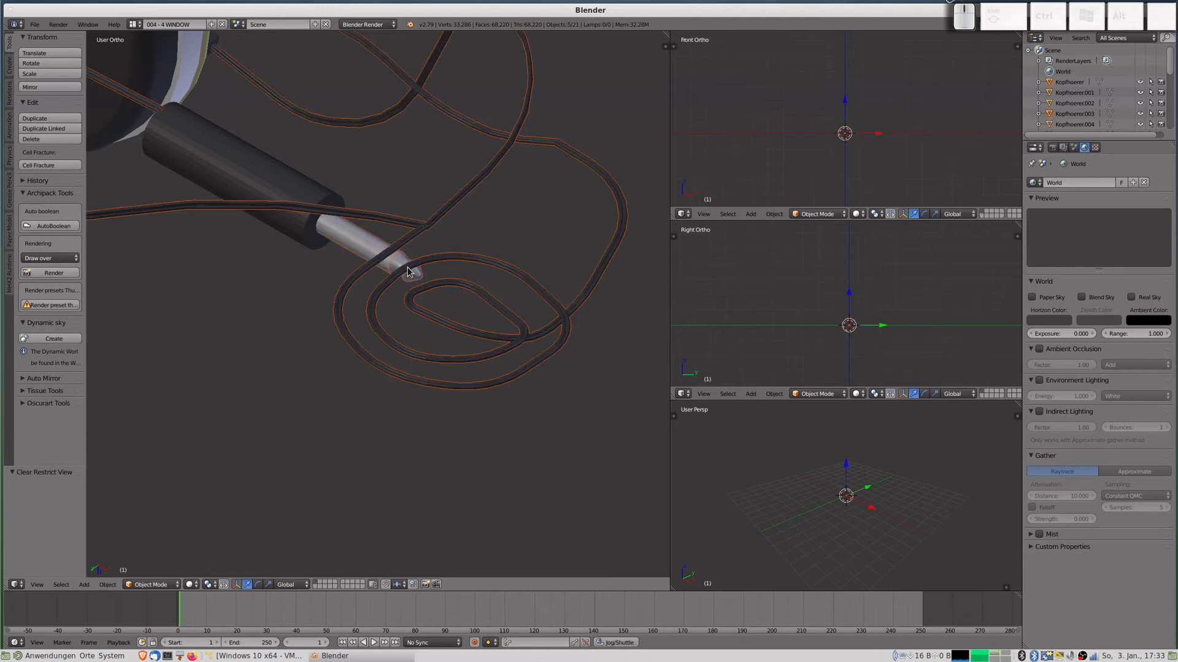
Assign the Ring material to the plug's metal tip and to its shaft.
left_click(386, 251)
left_click(400, 263, "shift")
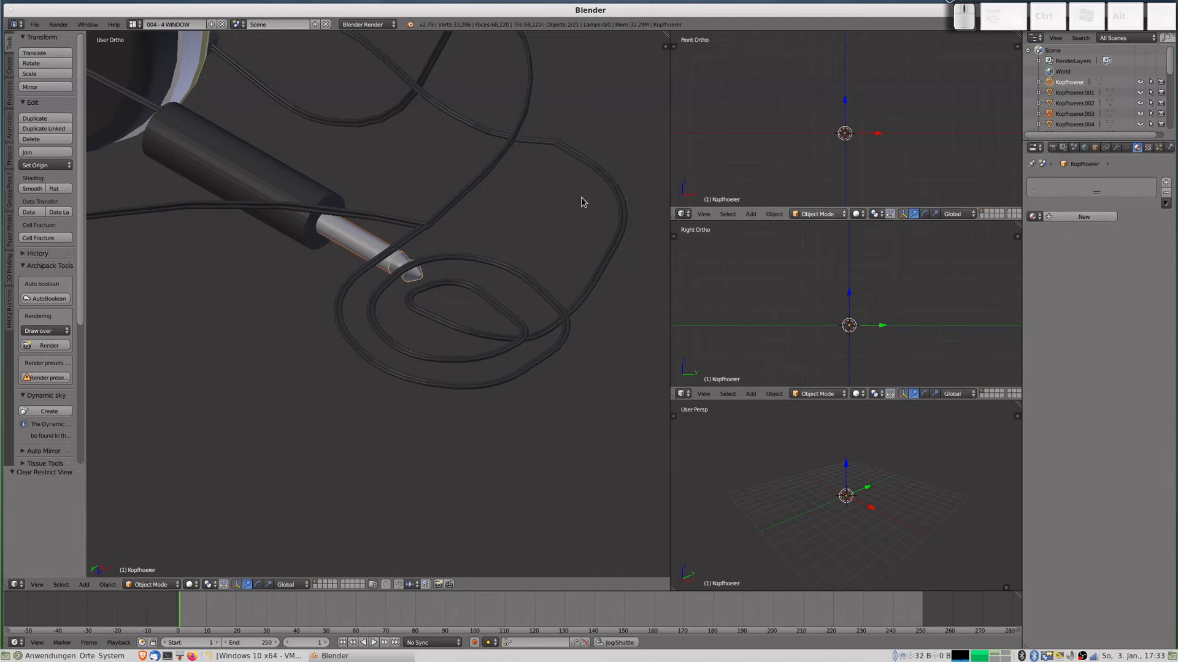
left_click(1036, 218)
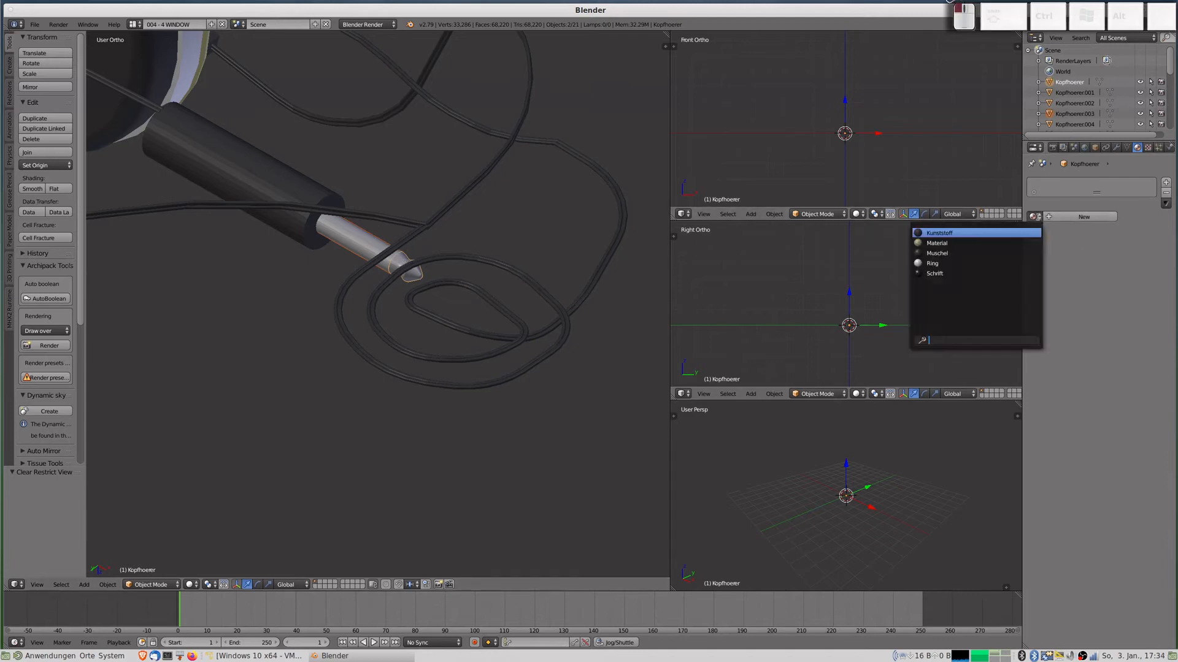
left_click(950, 263)
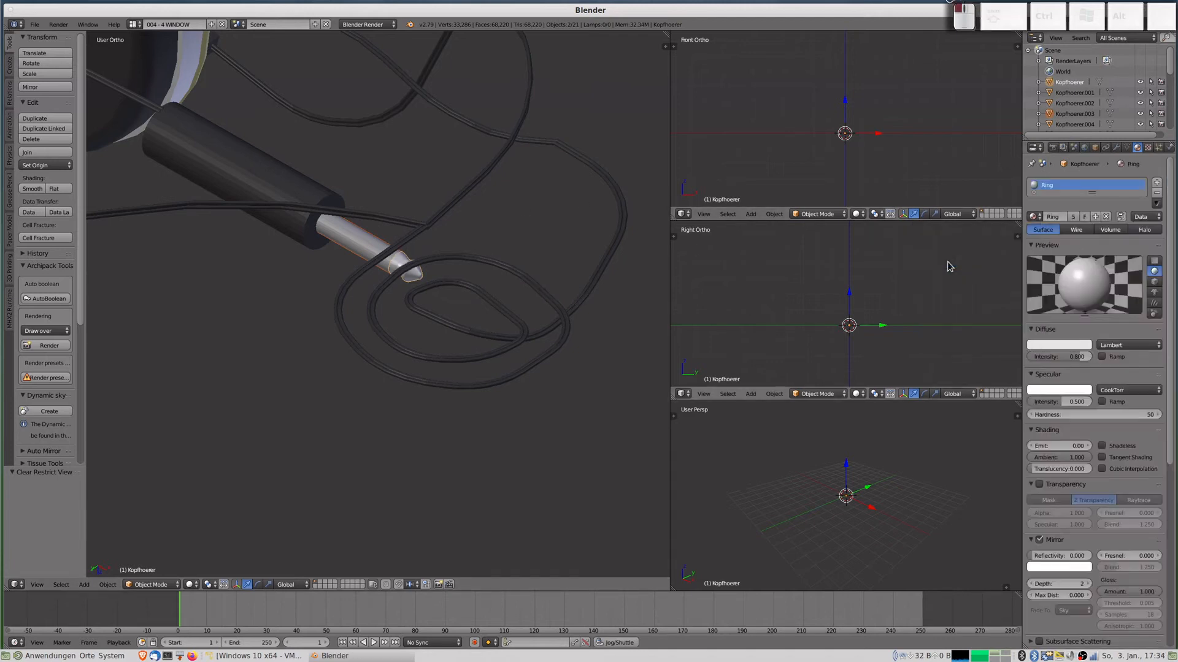
right_click(354, 241)
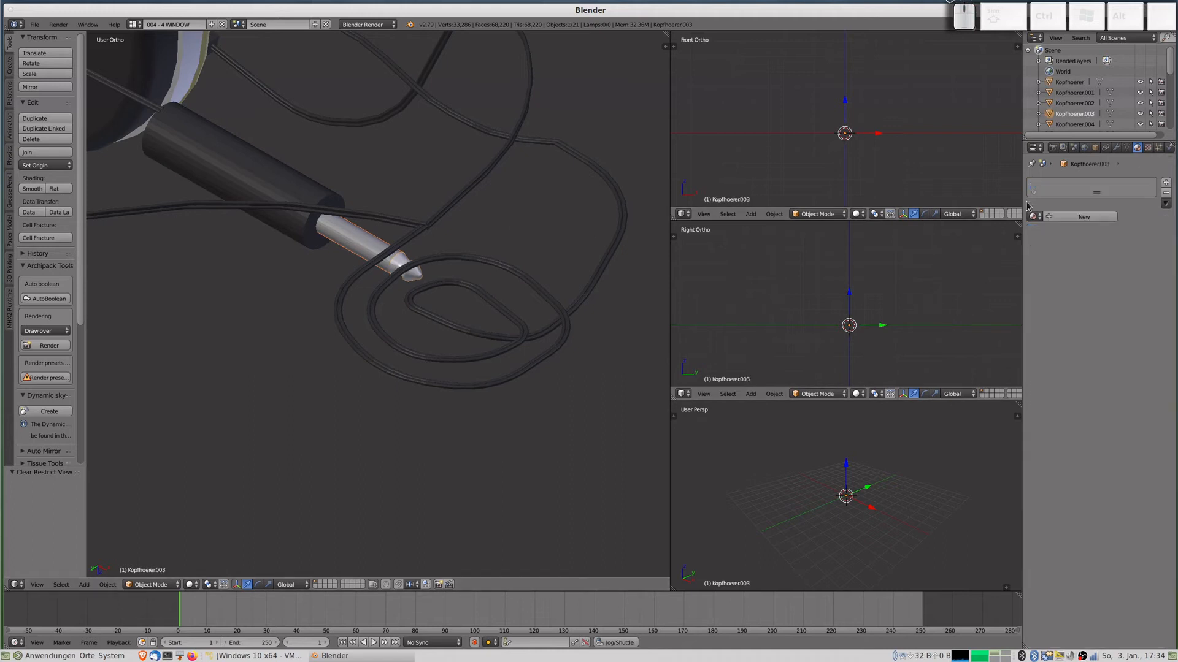
left_click(1034, 216)
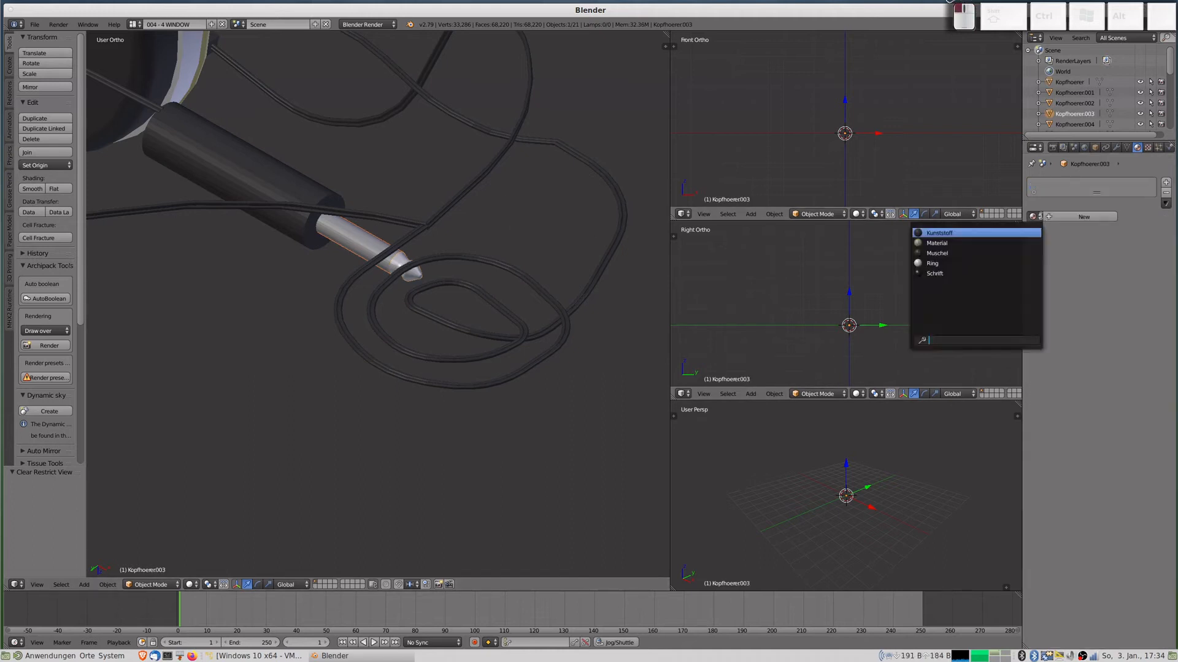
left_click(937, 266)
Hide the ear cup's slotted grille to check the Muschel part behind it, and unhide the grille.
scroll(276, 236, "down", 11)
middle_click_drag(331, 244, 344, 211)
scroll(196, 276, "up", 5)
middle_click_drag(196, 276, 236, 232)
right_click(238, 231)
key("h")
right_click(250, 236)
scroll(237, 232, "down", 8)
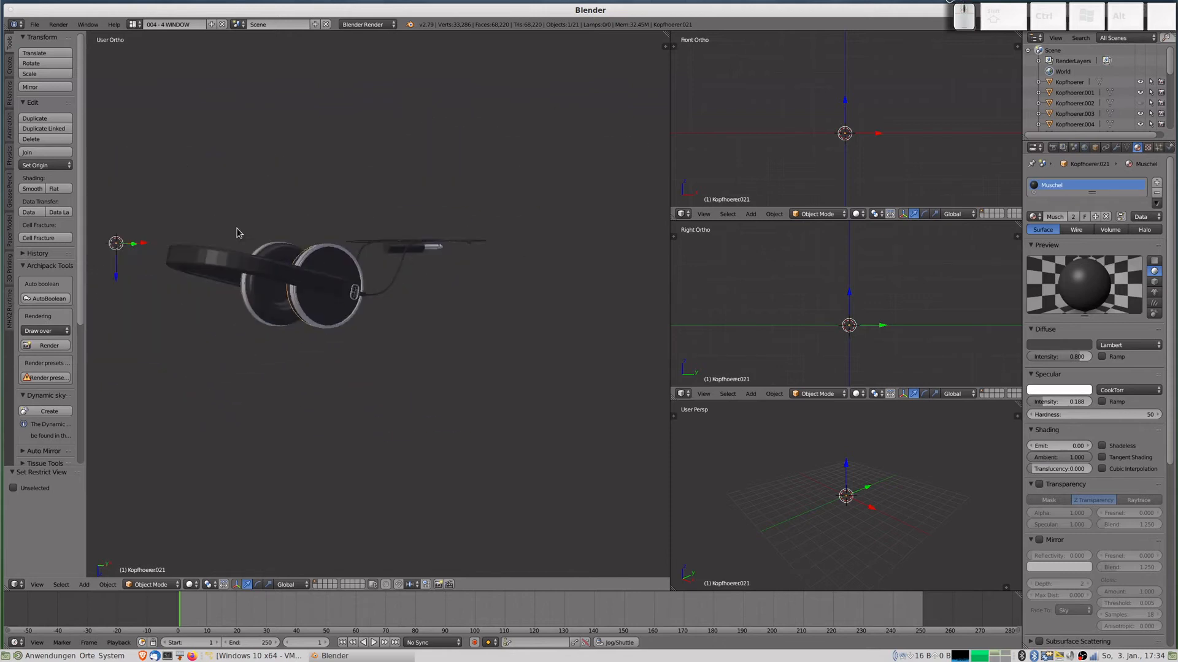
key("alt+h")
middle_click_drag(331, 261, 330, 246)
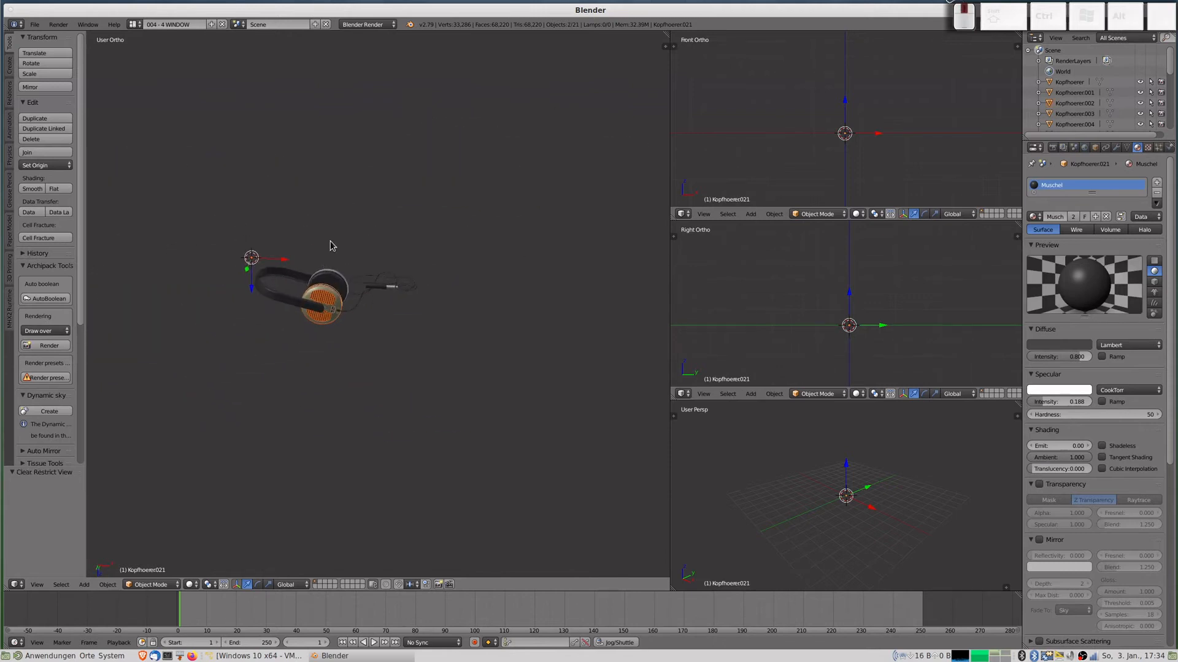
Add a camera in the top view and move it about 290 units in X and -118 in Y, in front of the headphones.
key("KP_7")
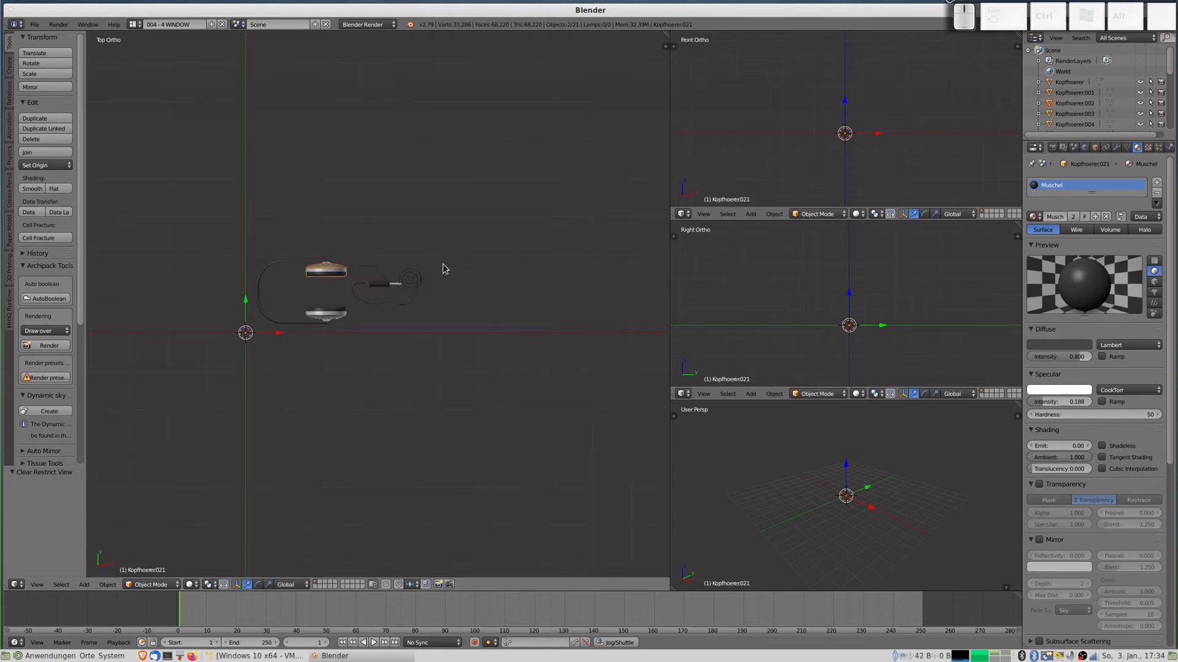
key("shift+a")
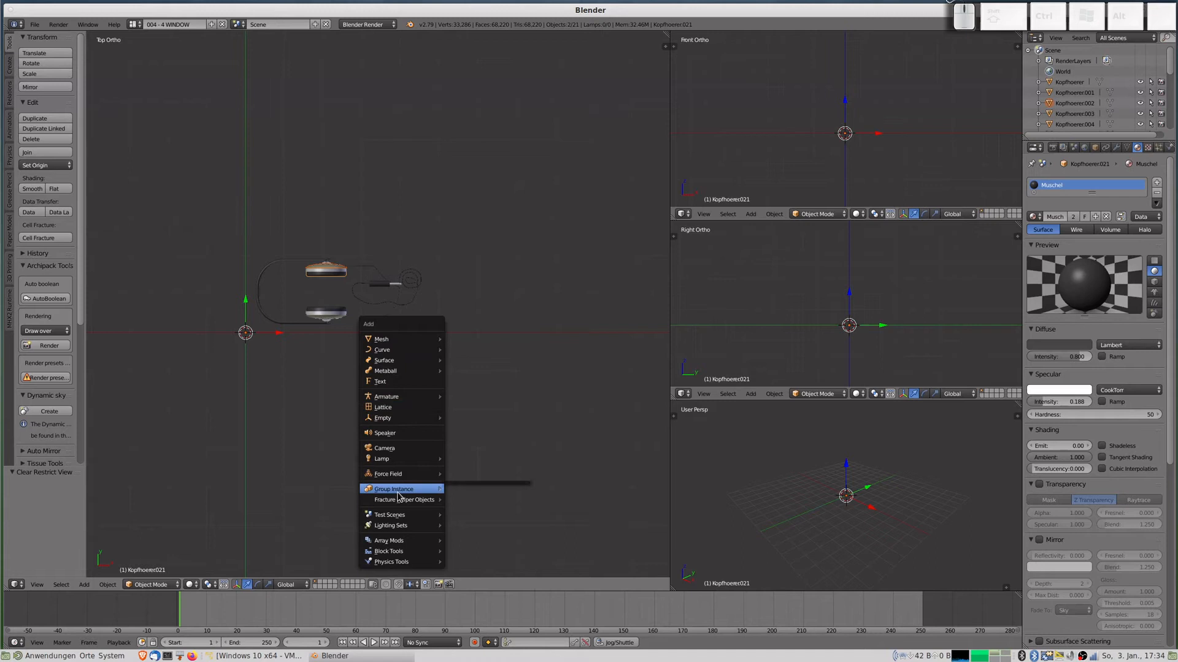
left_click(395, 453)
key("g")
left_click(357, 378)
Enlarge the camera in several scaling passes until its frame is somewhat wider than a headphone ear cup in the top view.
key("s")
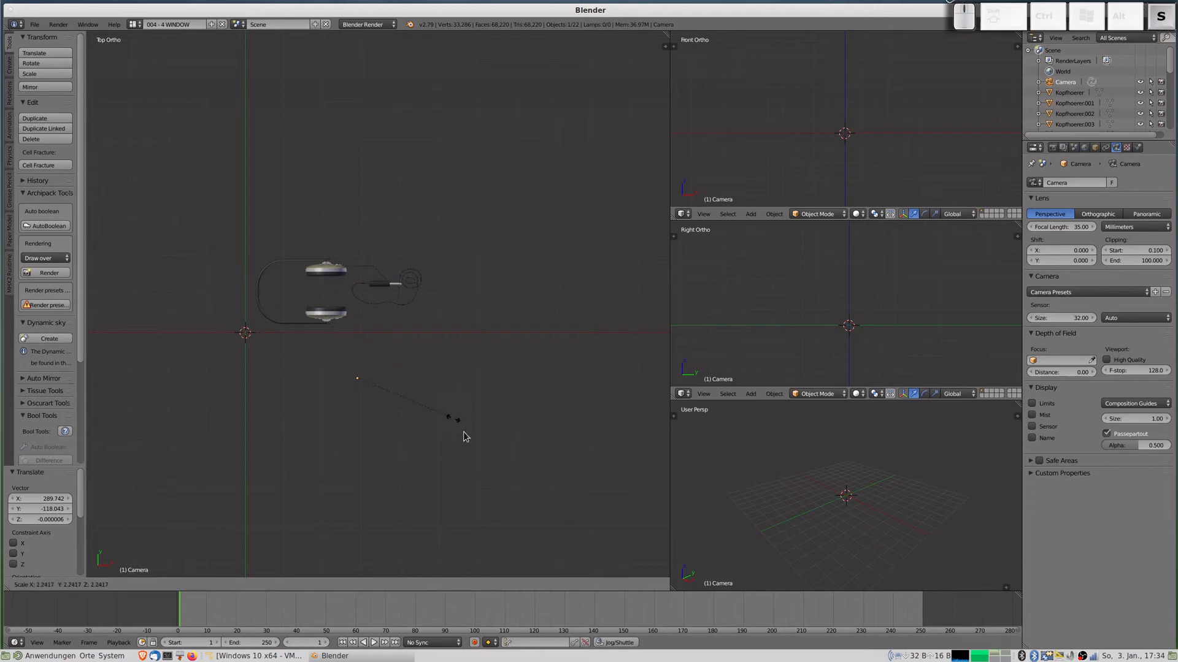
left_click(633, 492)
key("s")
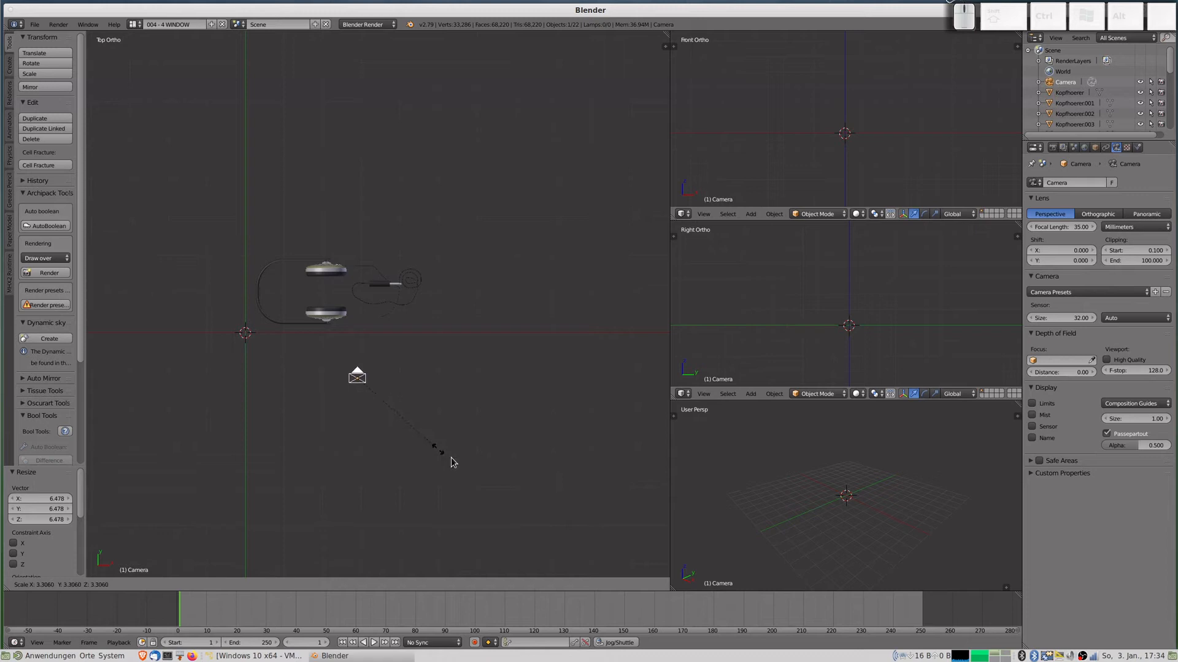
left_click(509, 507)
key("s")
left_click(405, 409)
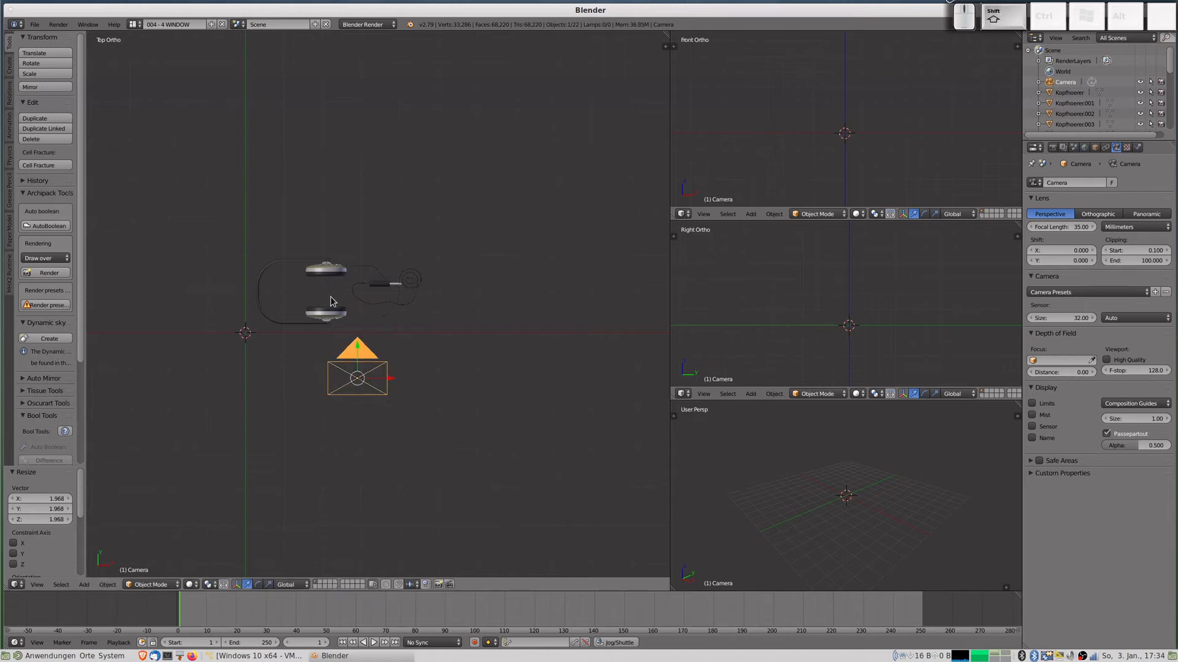
Start adding another object to the scene alongside the camera.
key("shift+a")
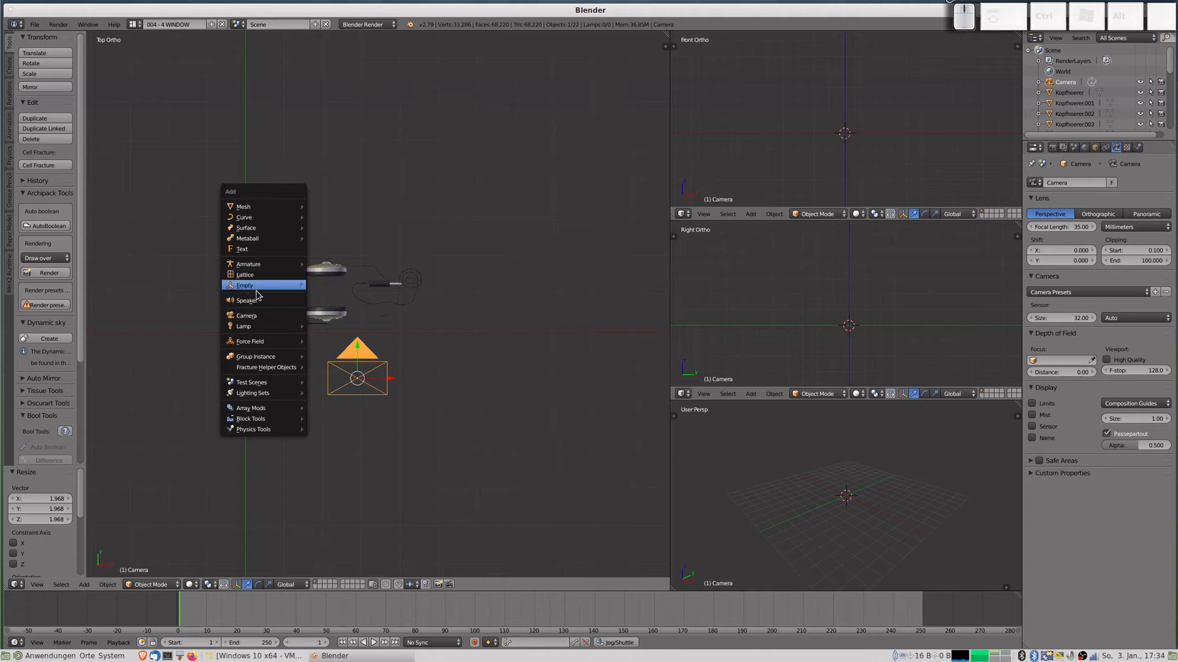
Add an enlarged plain-axes empty and place it midway between the two headphone ear cups in the top view.
mouse_move(261, 290)
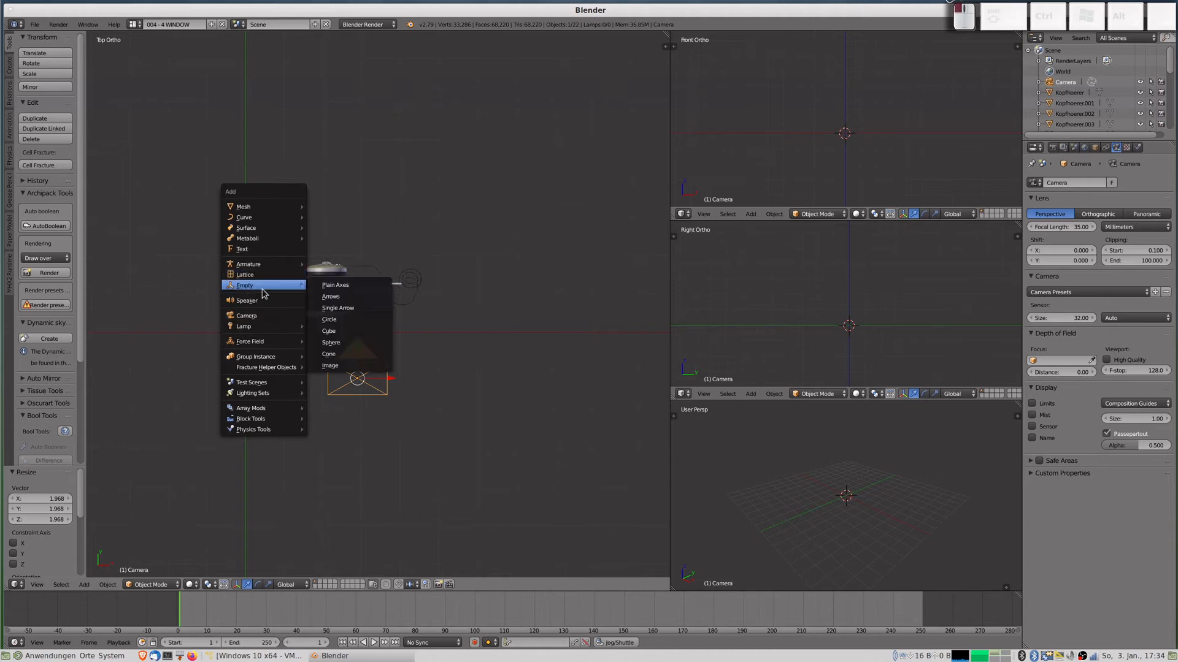
left_click(332, 287)
key("s")
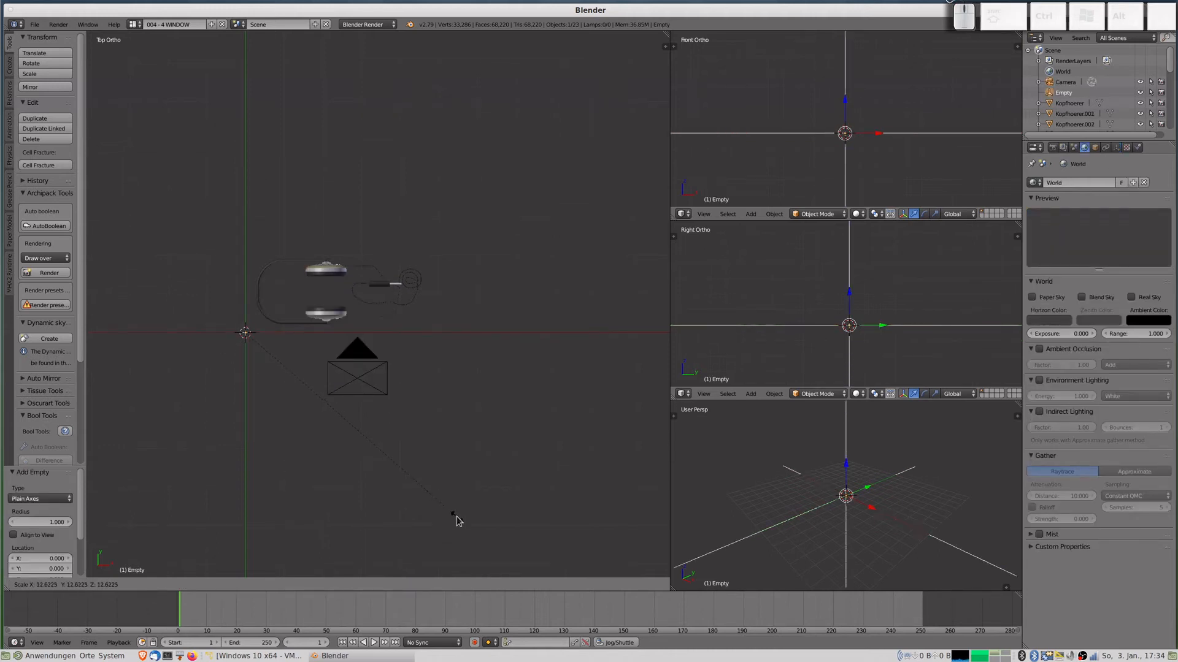
right_click(456, 521)
key("s")
left_click(311, 421)
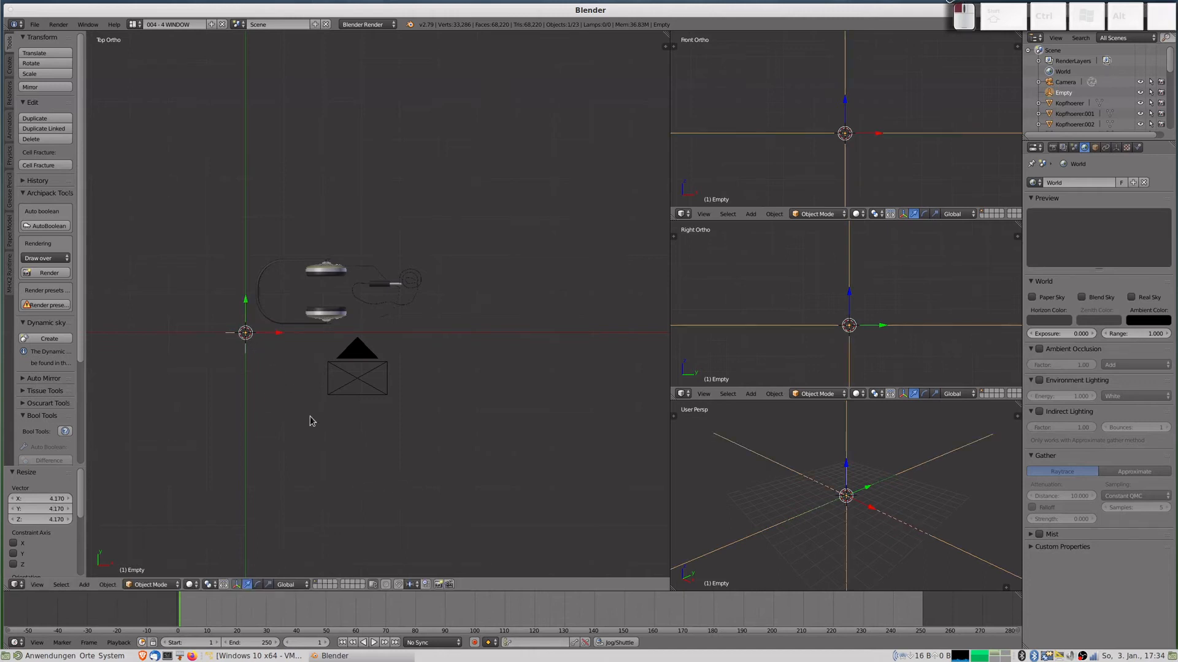
key("g")
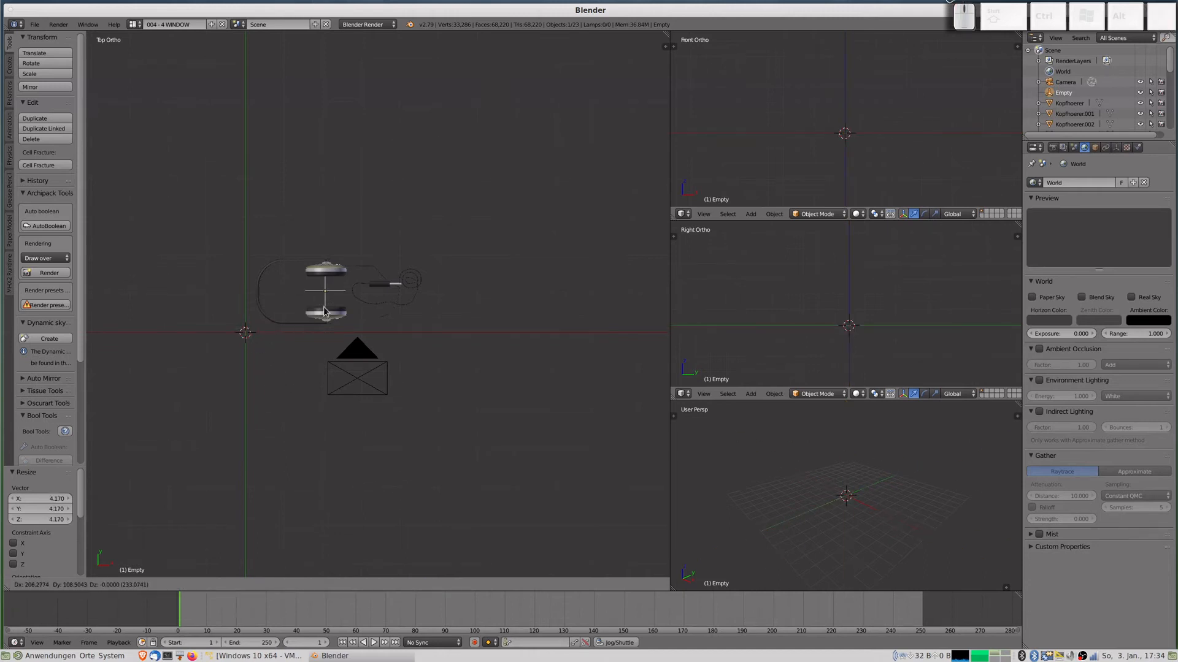
left_click(324, 309)
Add a Track To constraint to the camera with the empty as its target.
right_click(384, 384)
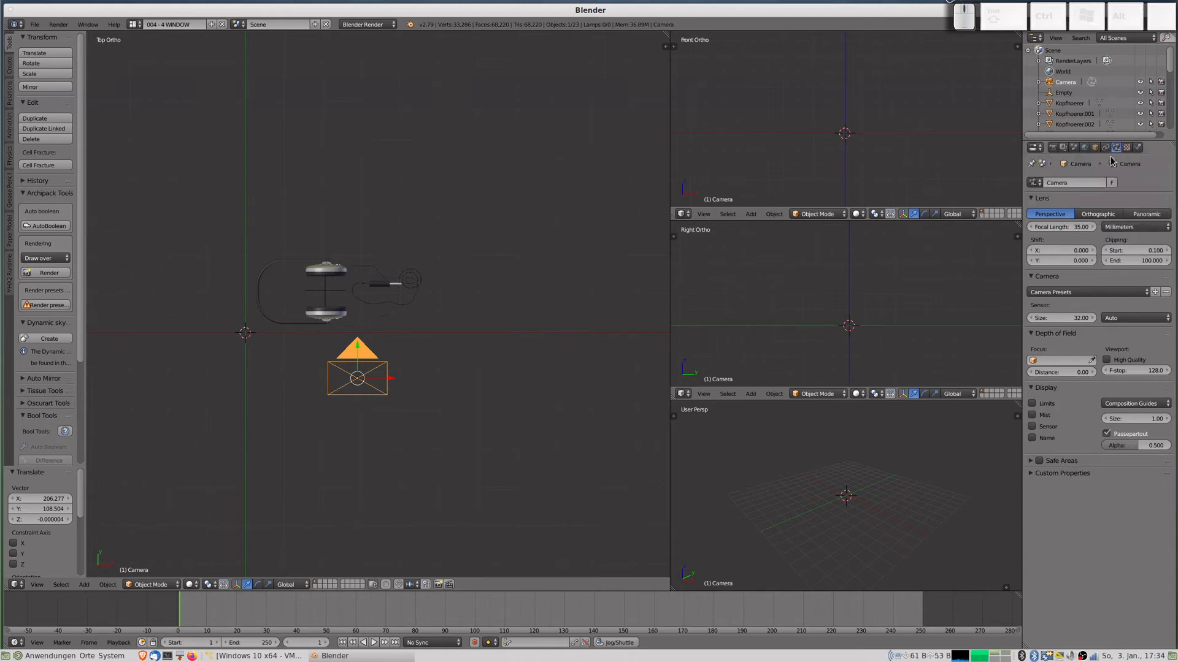
left_click(1106, 148)
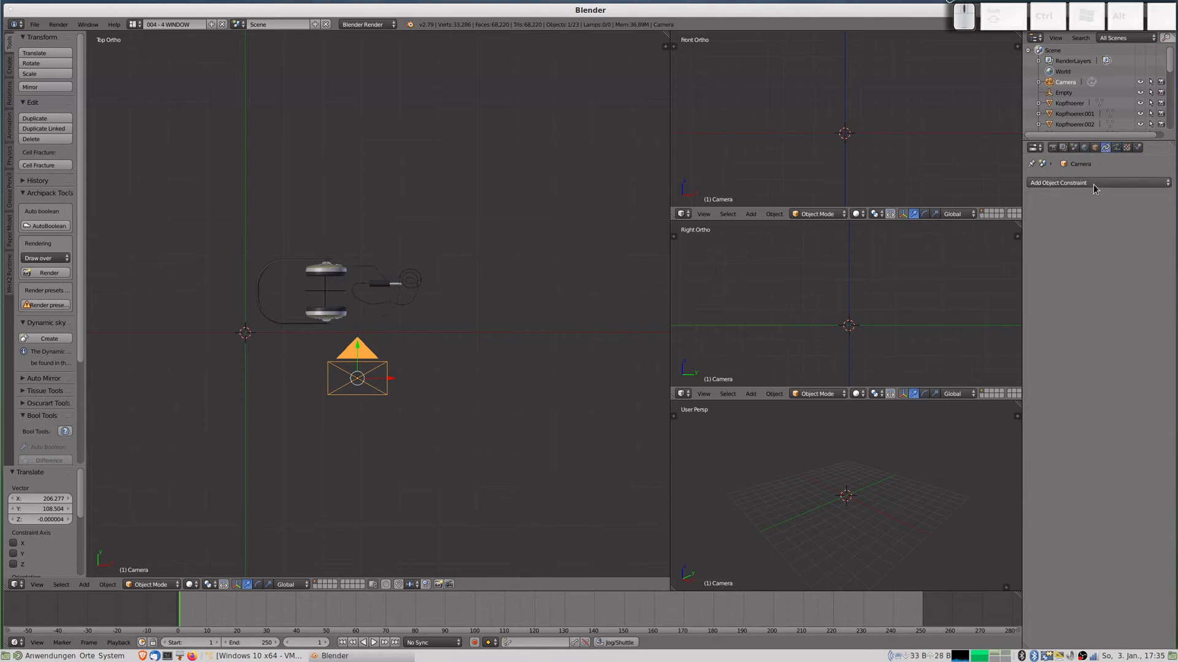
left_click(1168, 184)
left_click(1055, 280)
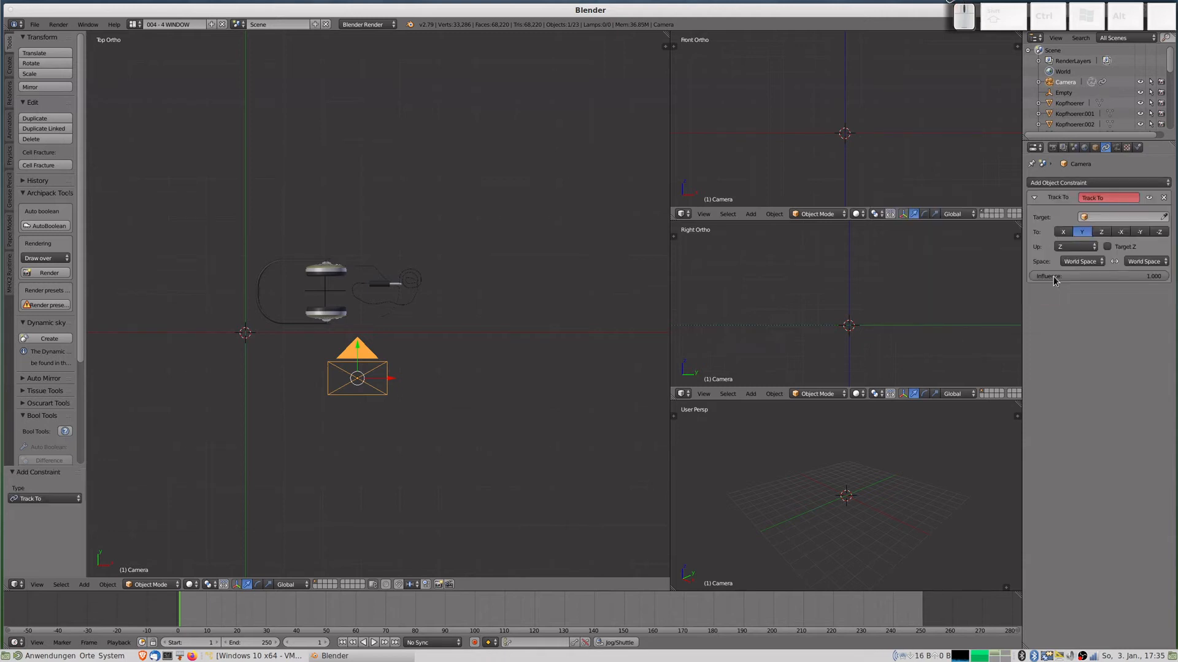
left_click(1123, 217)
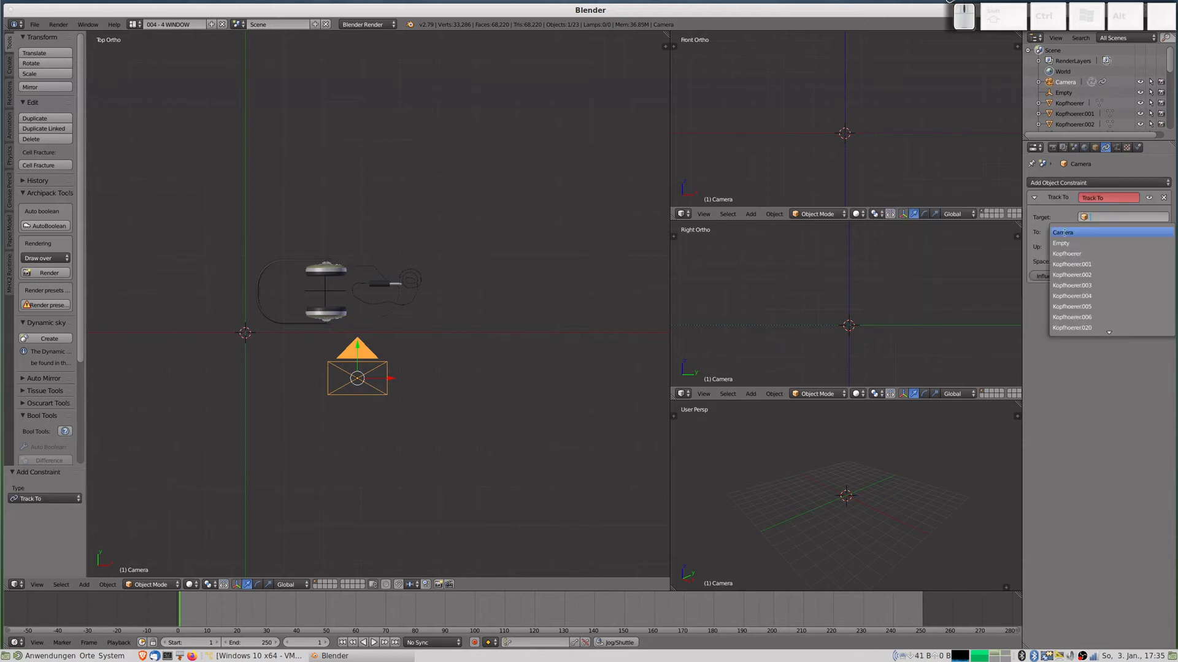
left_click(1072, 244)
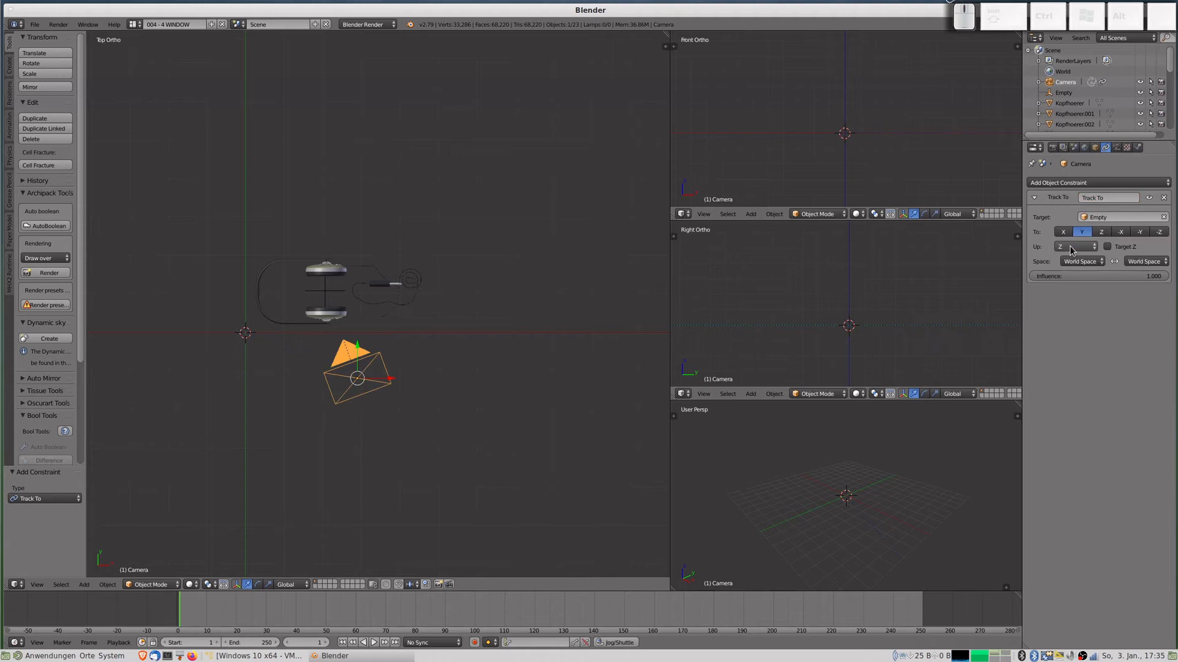
Set the camera's Track To axis to -Z and its up axis to Y.
left_click(1160, 232)
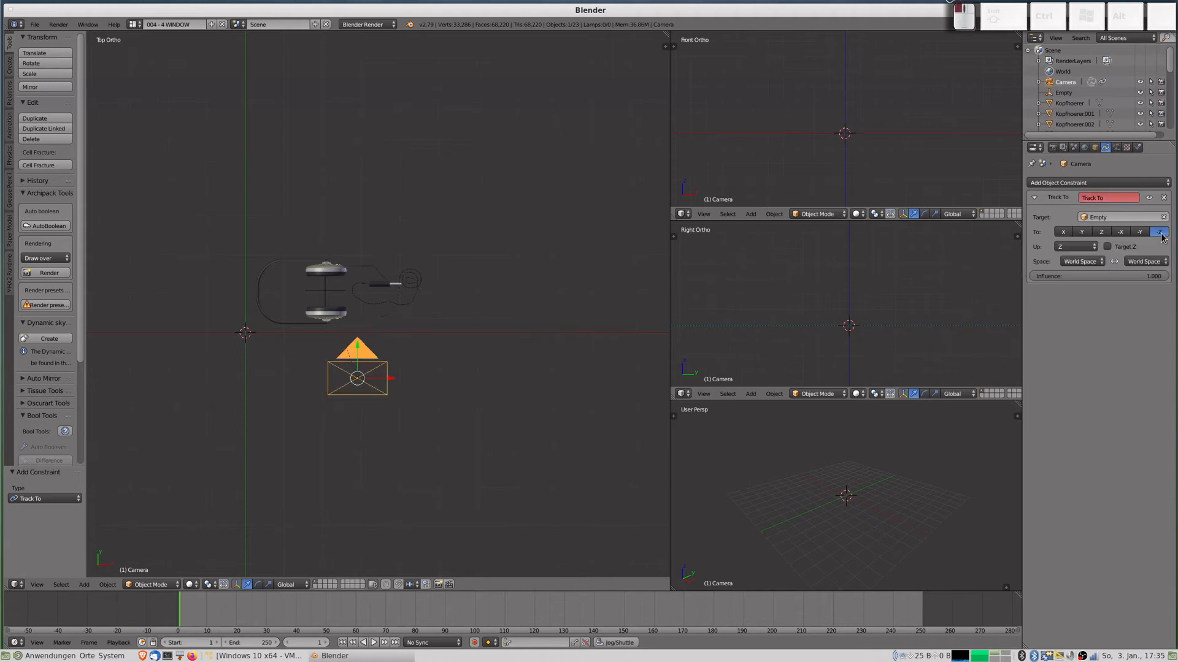
left_click(1074, 247)
left_click(1065, 225)
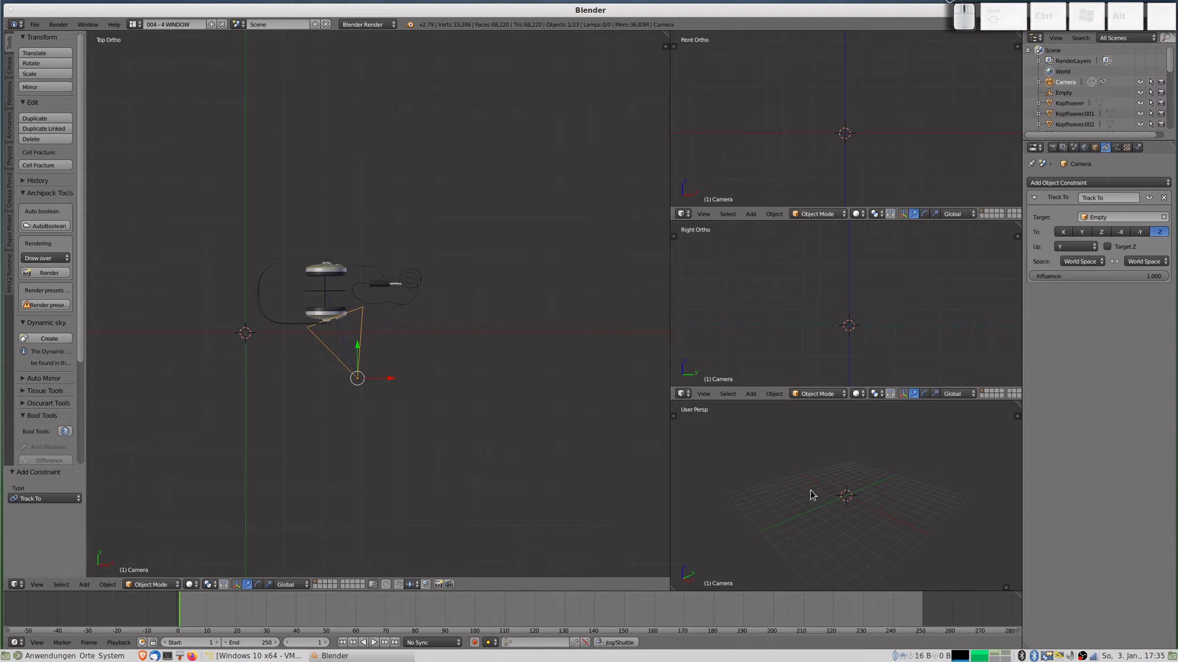
Show the camera view in the perspective viewport and set the camera's clipping end to 50000.
key("KP_0")
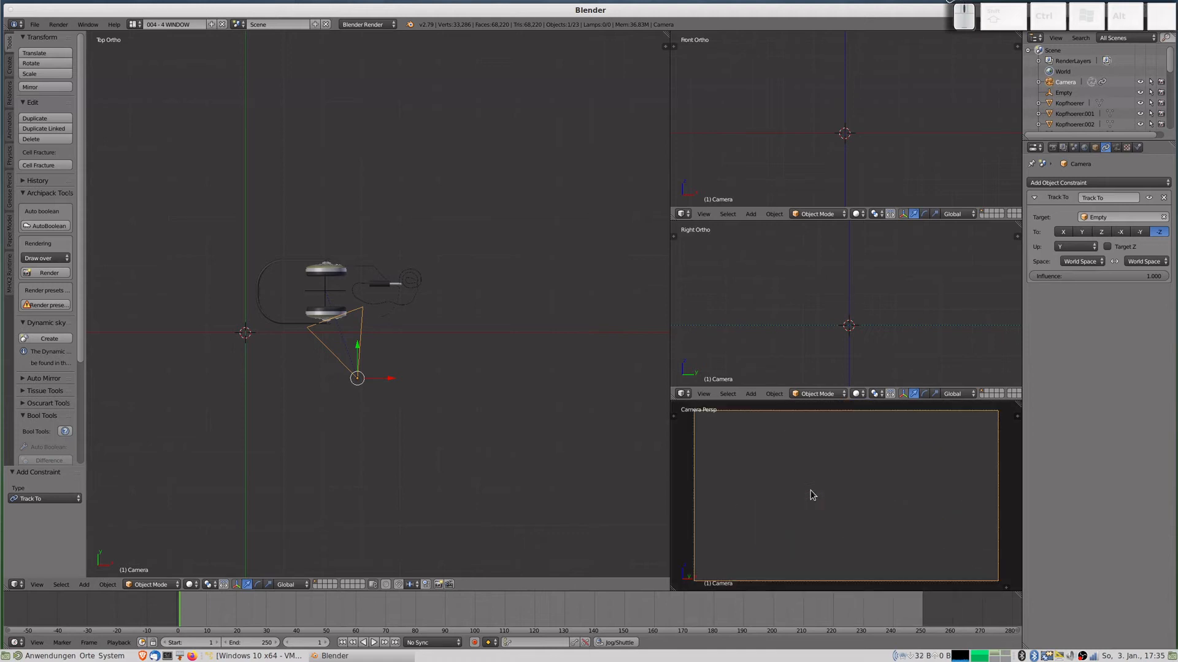
left_click(1115, 148)
left_click(1136, 261)
type("50")
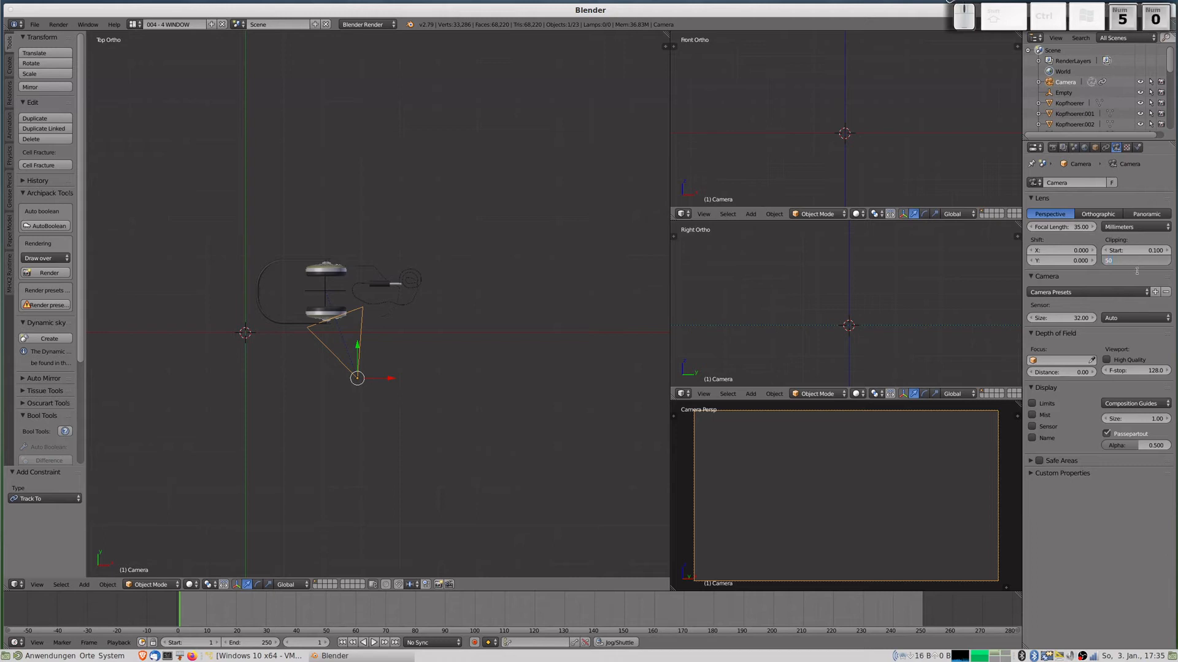
type("0000")
key("Return")
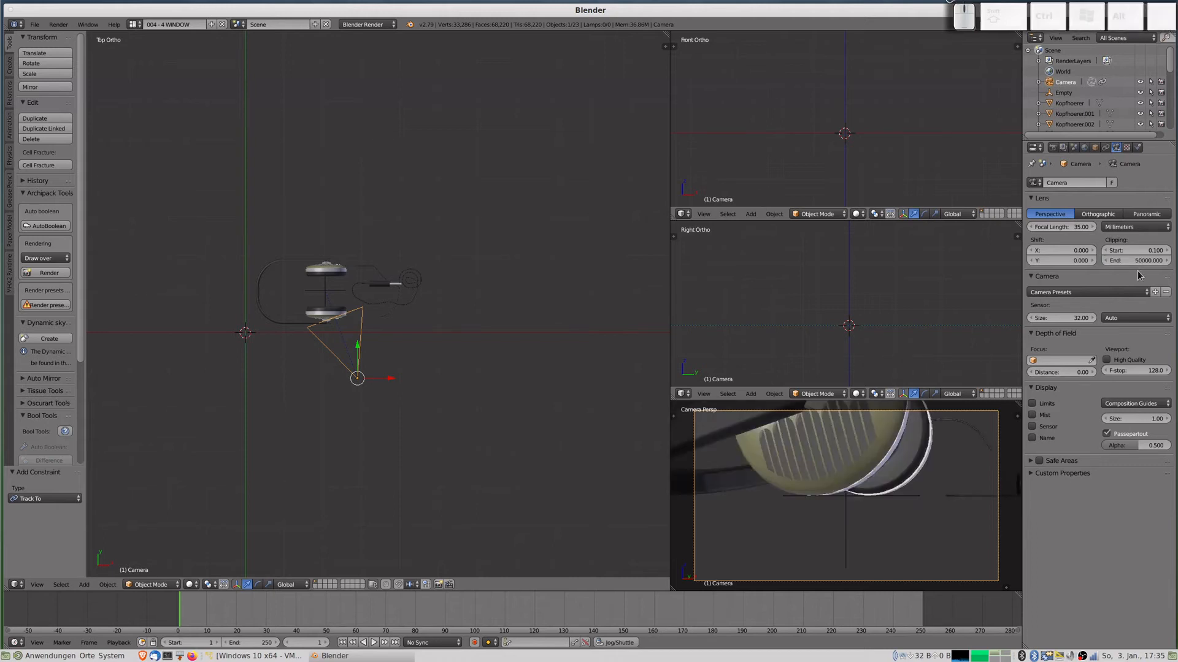
Move the camera away from the headphones in the top view, about -47 in X and -240 in Y.
scroll(371, 388, "down", 4)
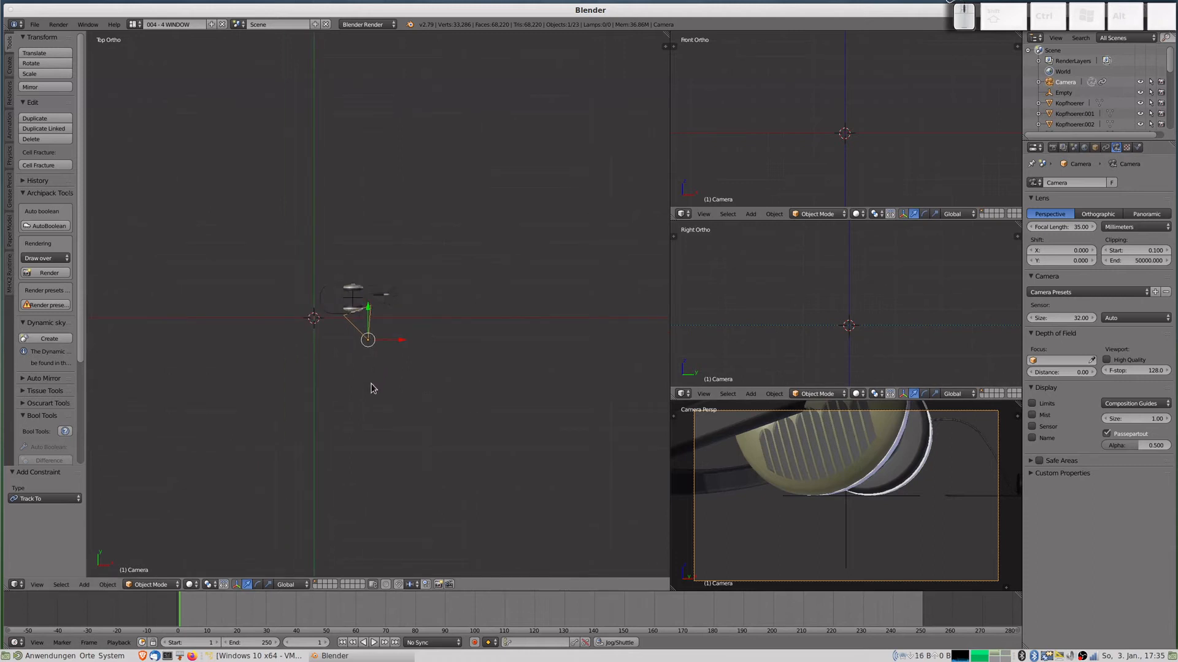
key("g")
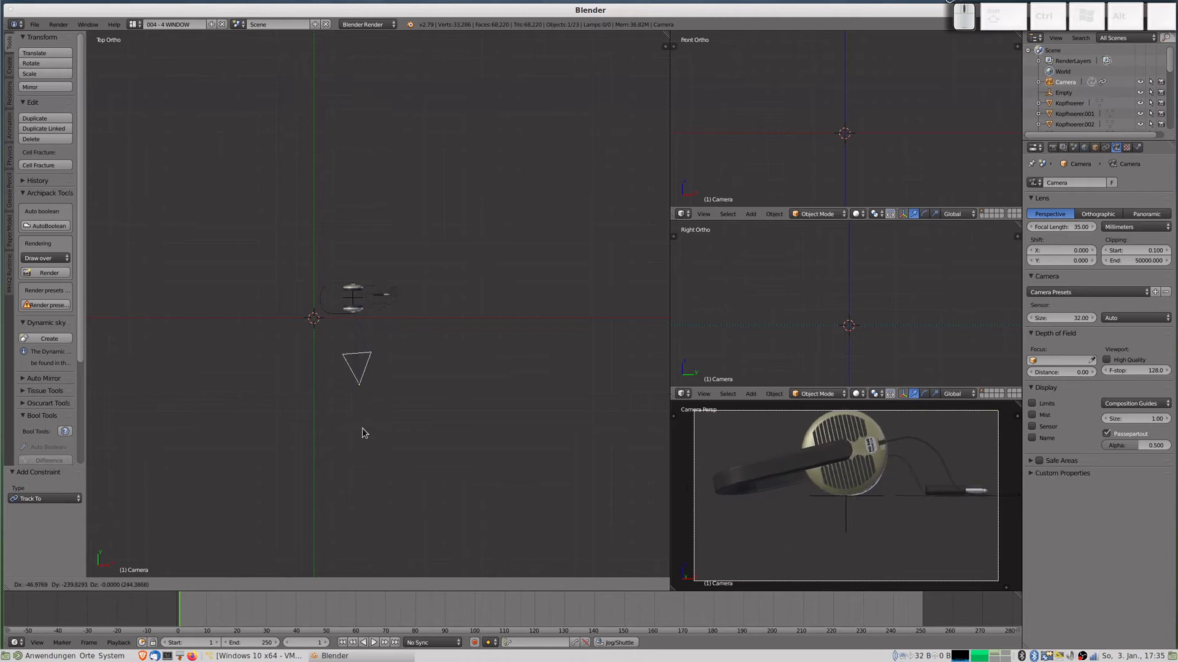
left_click(362, 433)
Frame the headphones and camera in the front and right views and scale the camera down to about 0.53.
scroll(871, 132, "up", 6)
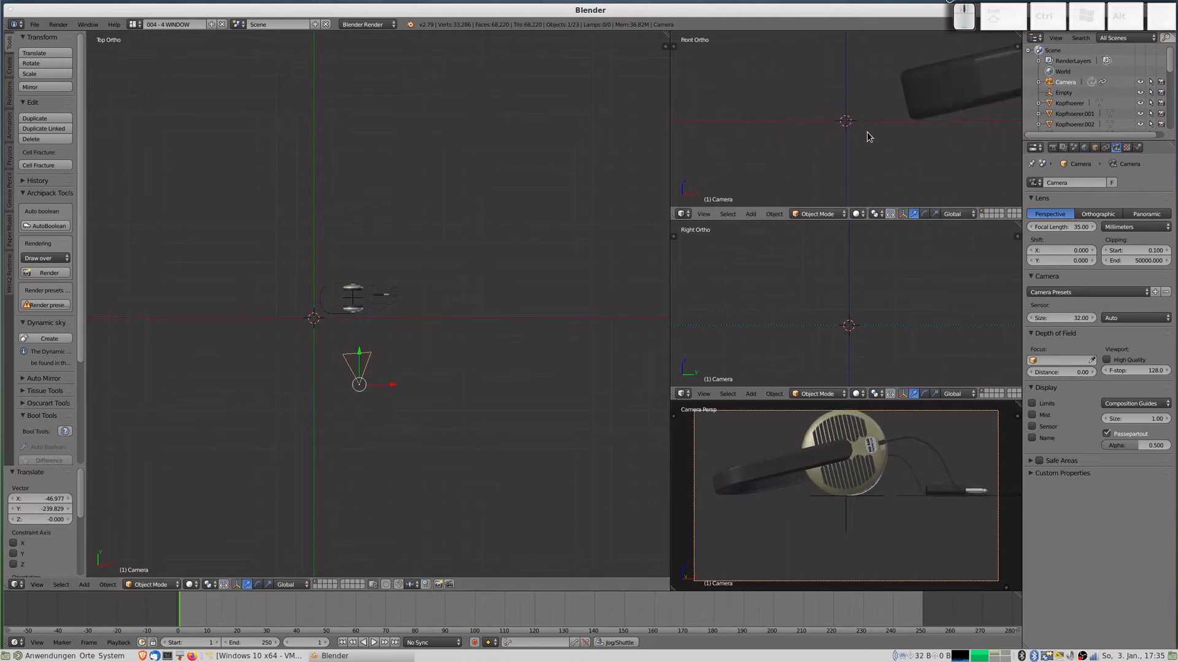
scroll(907, 123, "down", 3)
middle_click_drag(907, 123, 744, 138, "shift")
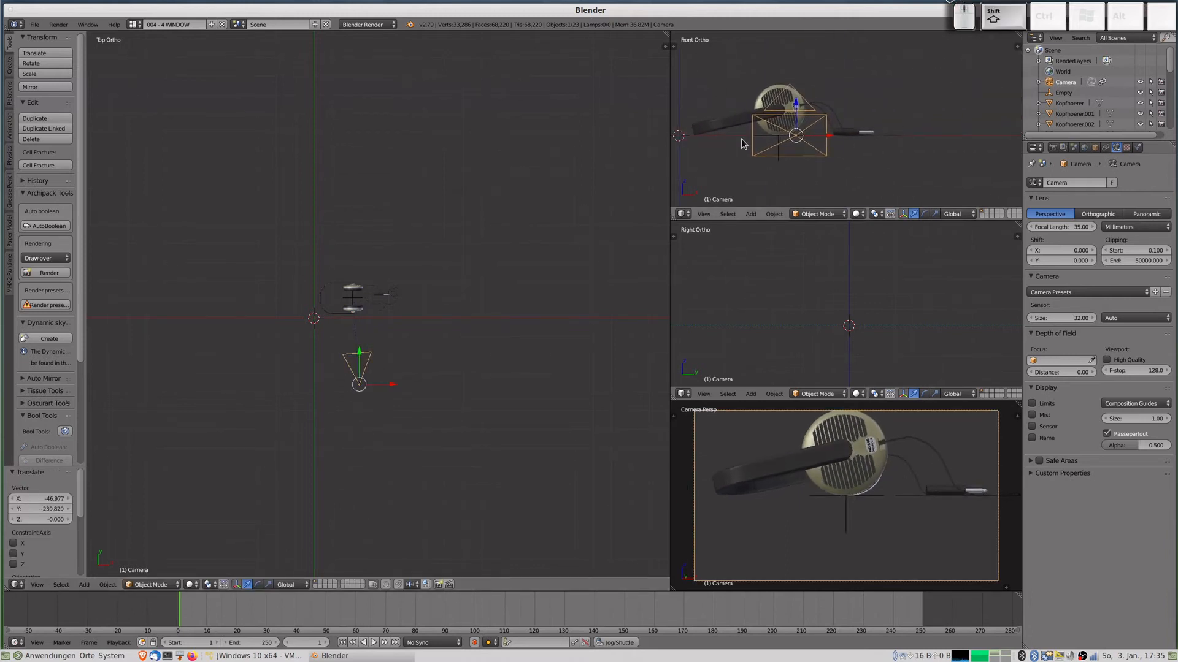
scroll(849, 296, "down", 5)
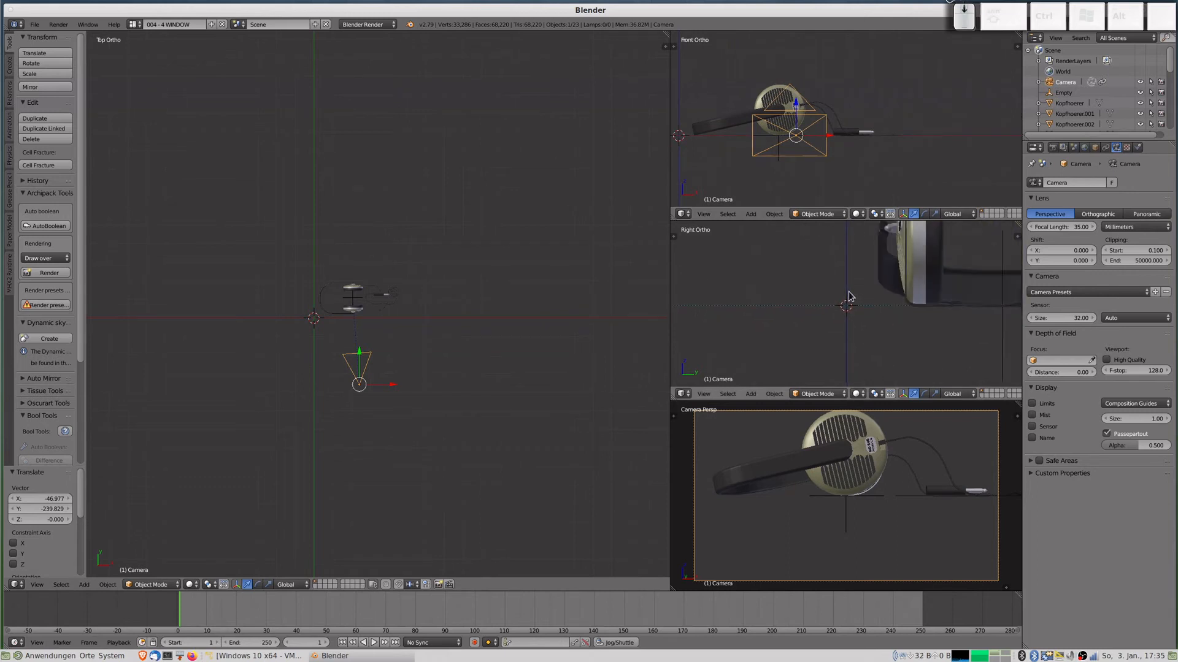
scroll(849, 297, "down", 4)
middle_click_drag(850, 300, 843, 325, "shift")
scroll(842, 324, "down", 3)
scroll(843, 324, "up", 3)
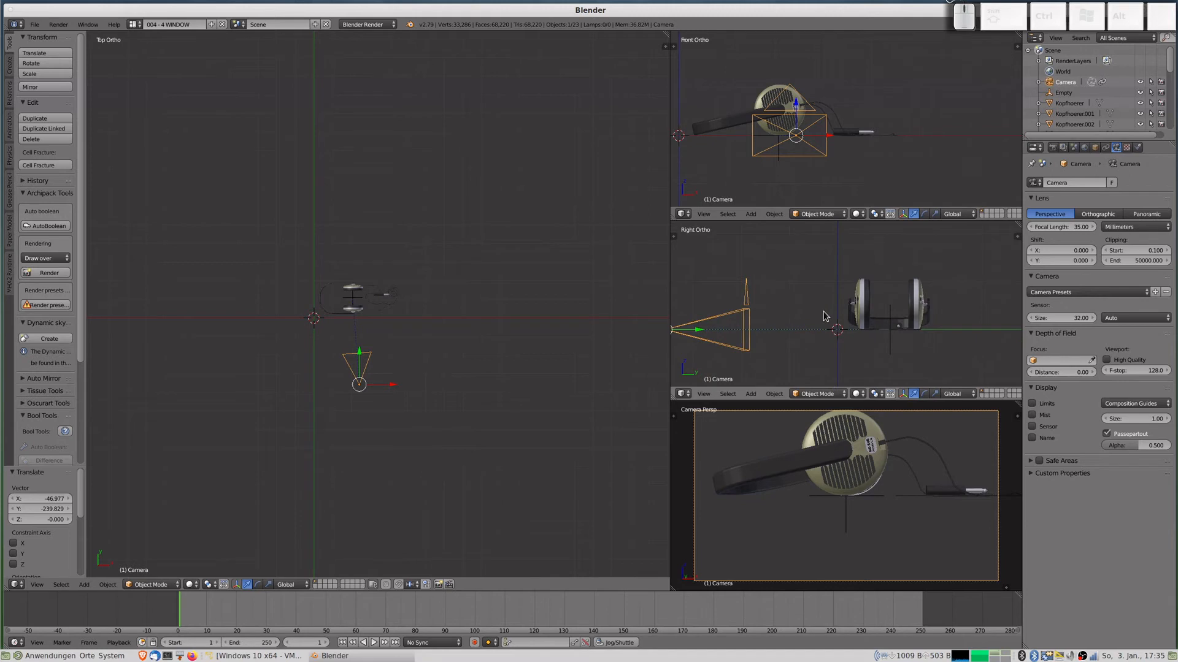
scroll(824, 316, "up", 3)
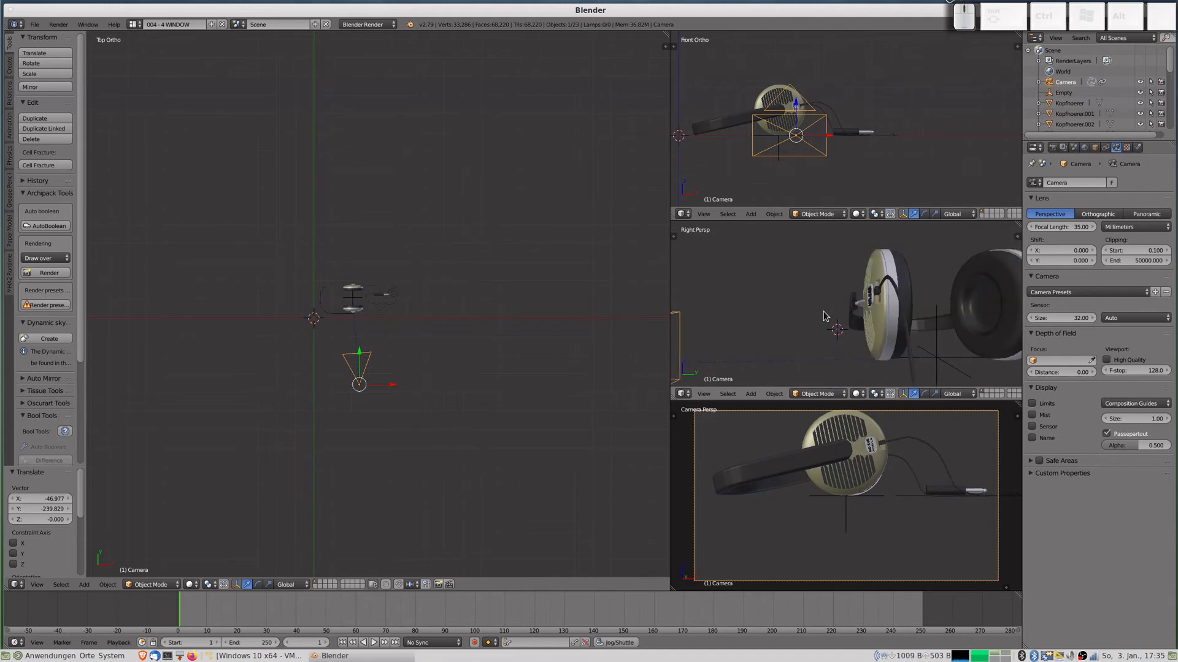
scroll(824, 316, "down", 3)
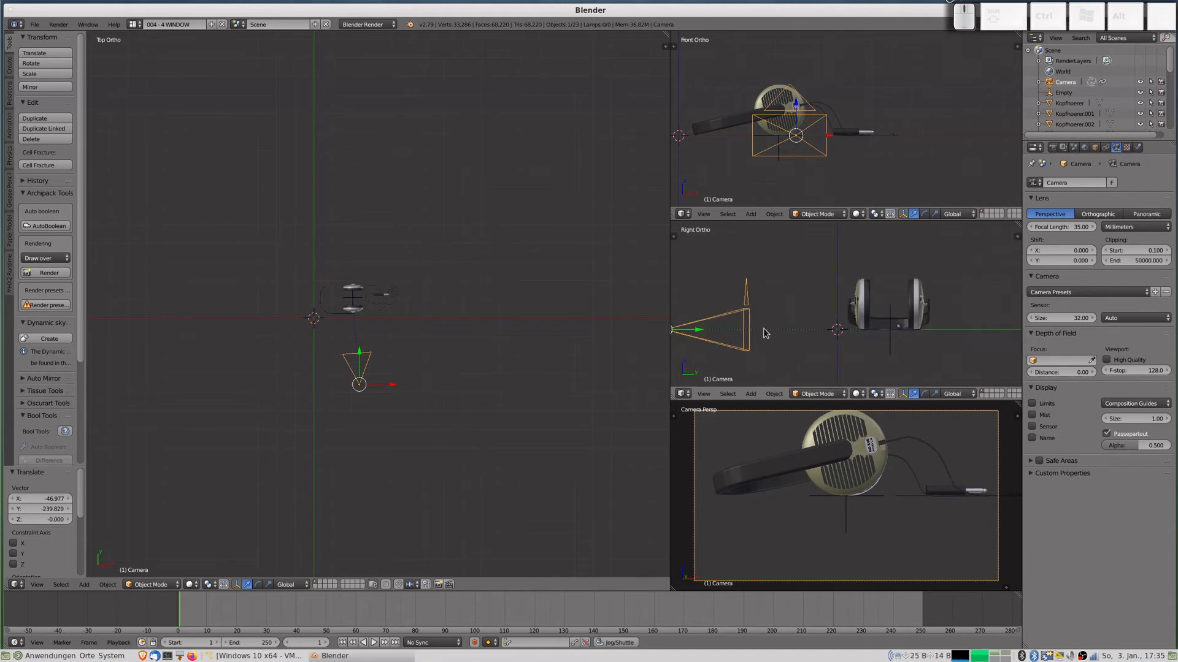
key("s")
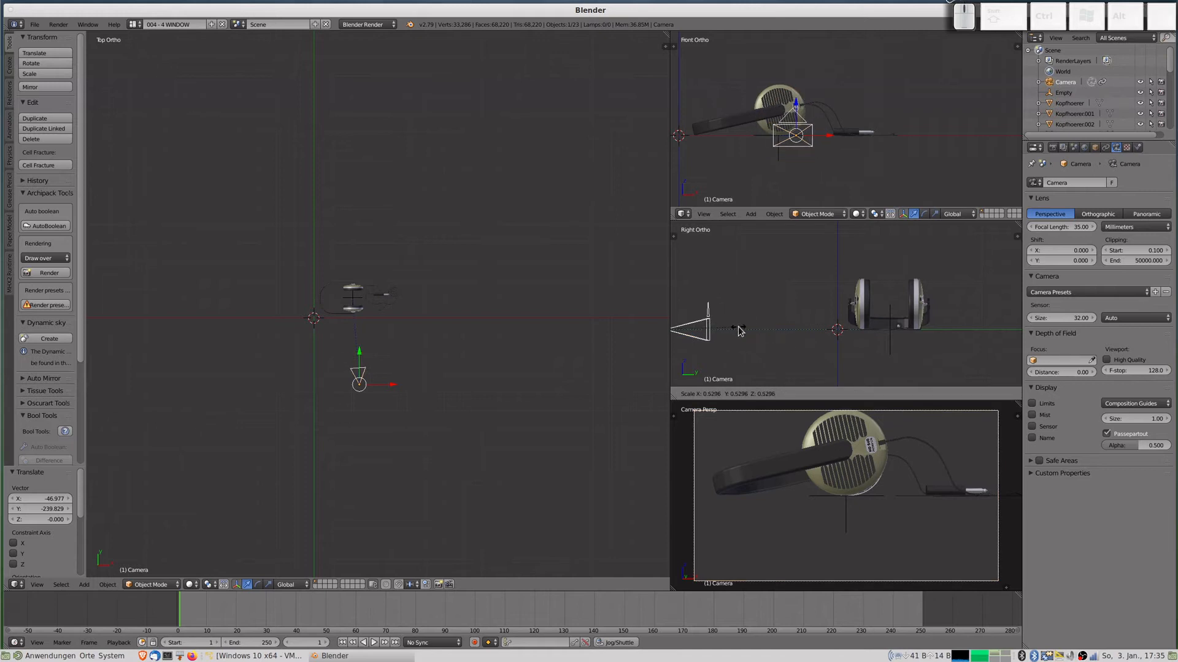
left_click(733, 336)
Raise the camera above the headphones in the right view, first about 198 and again about 166 in Z.
key("g")
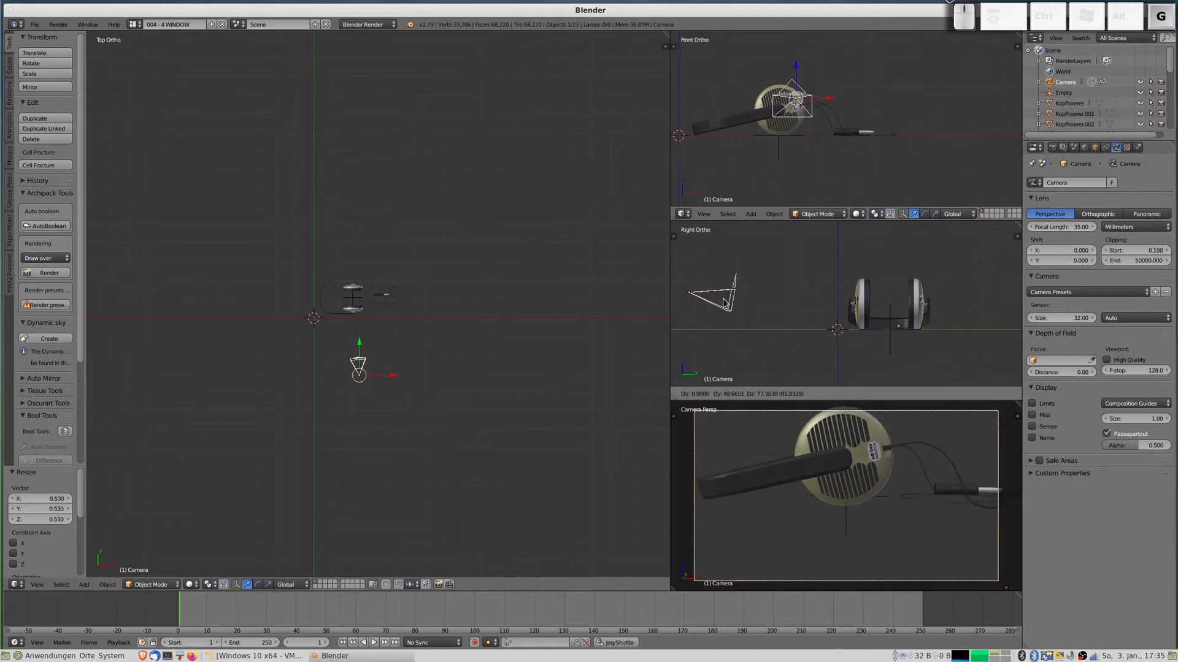
left_click(741, 271)
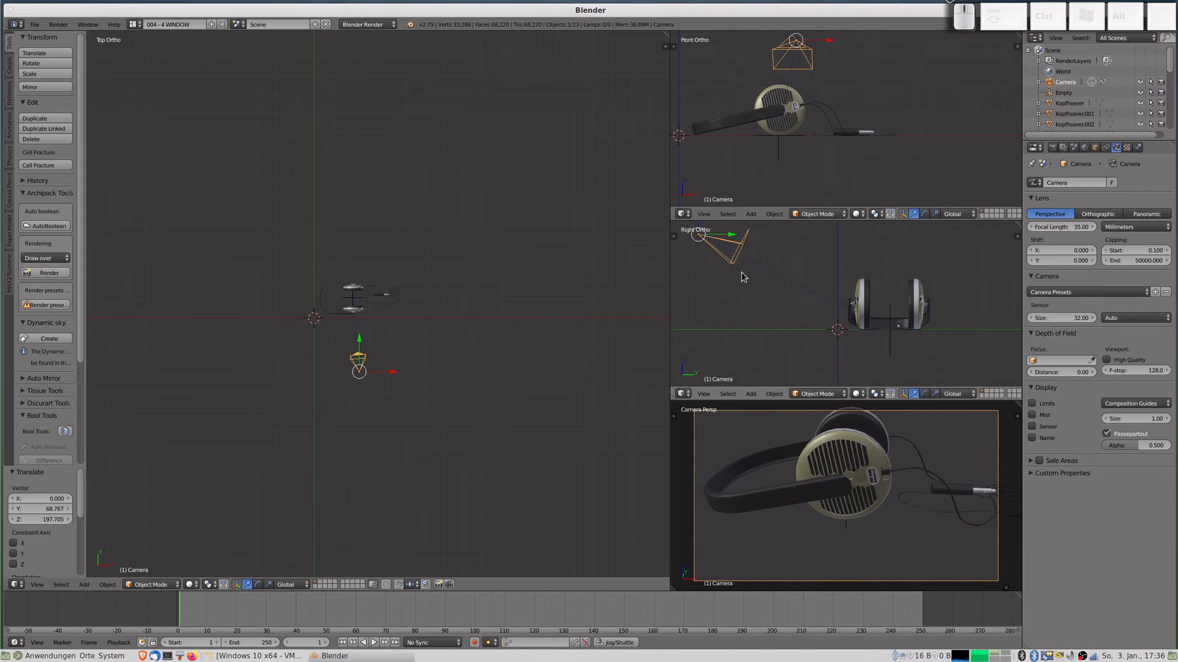
scroll(818, 270, "down", 3)
scroll(817, 270, "up", 3, "shift")
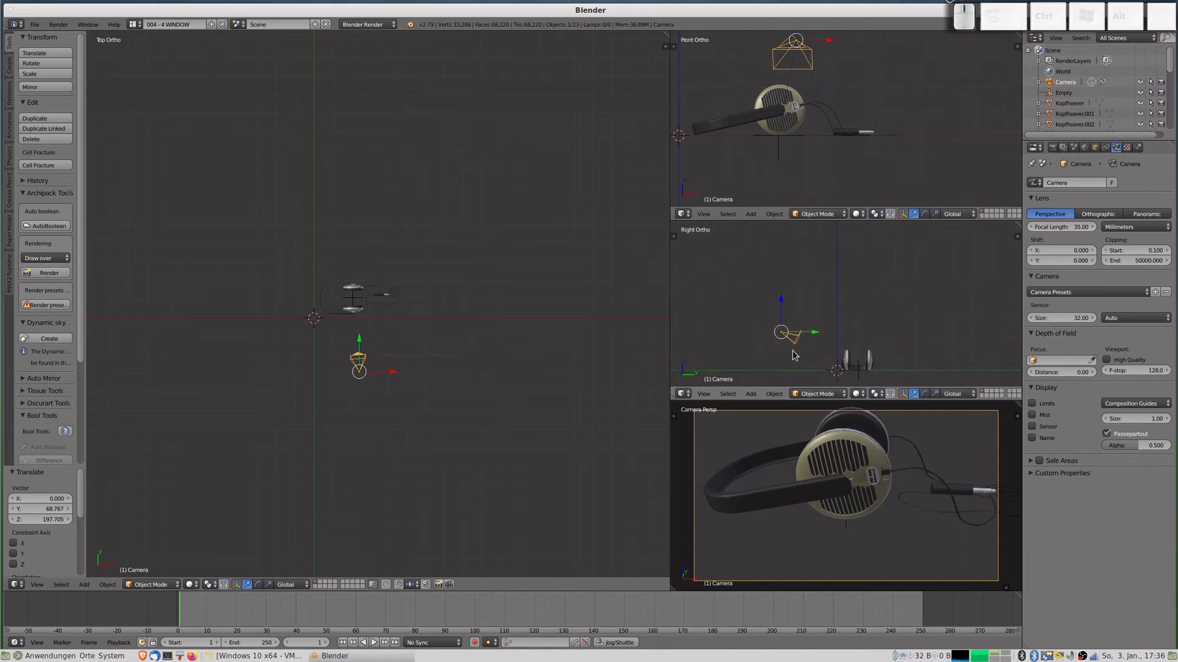
key("g")
left_click(788, 322)
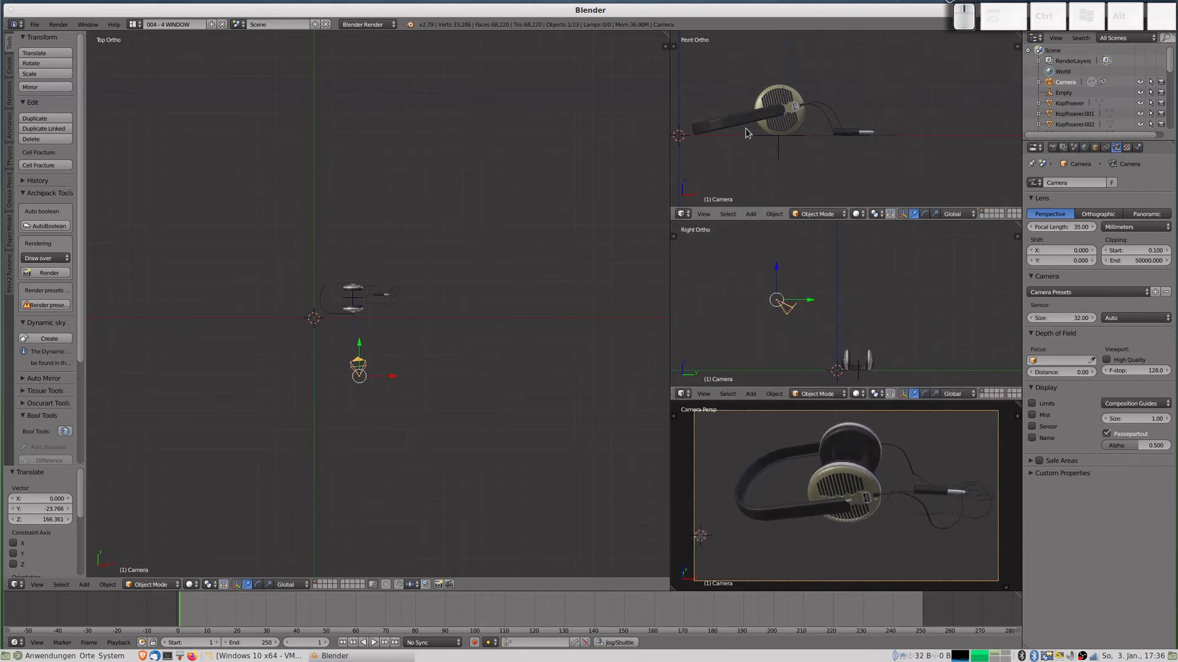
Shift the camera sideways for an angled view of the headphones, about 242 in X and another 32 in X.
key("g")
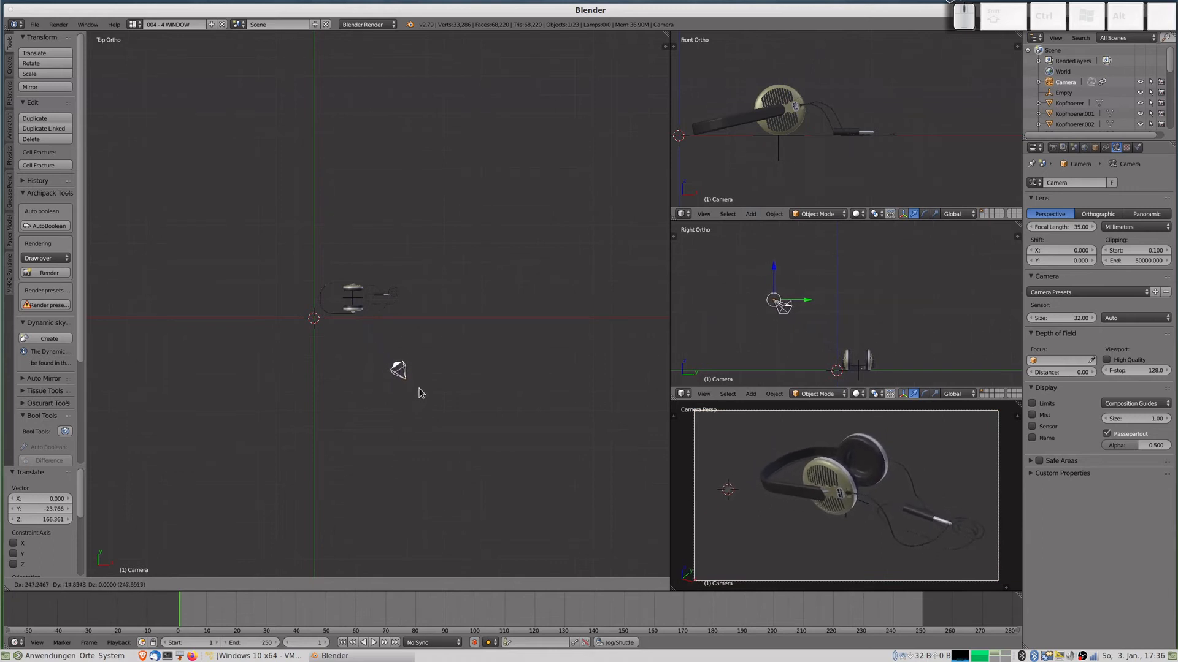
left_click(418, 392)
scroll(905, 98, "down", 3)
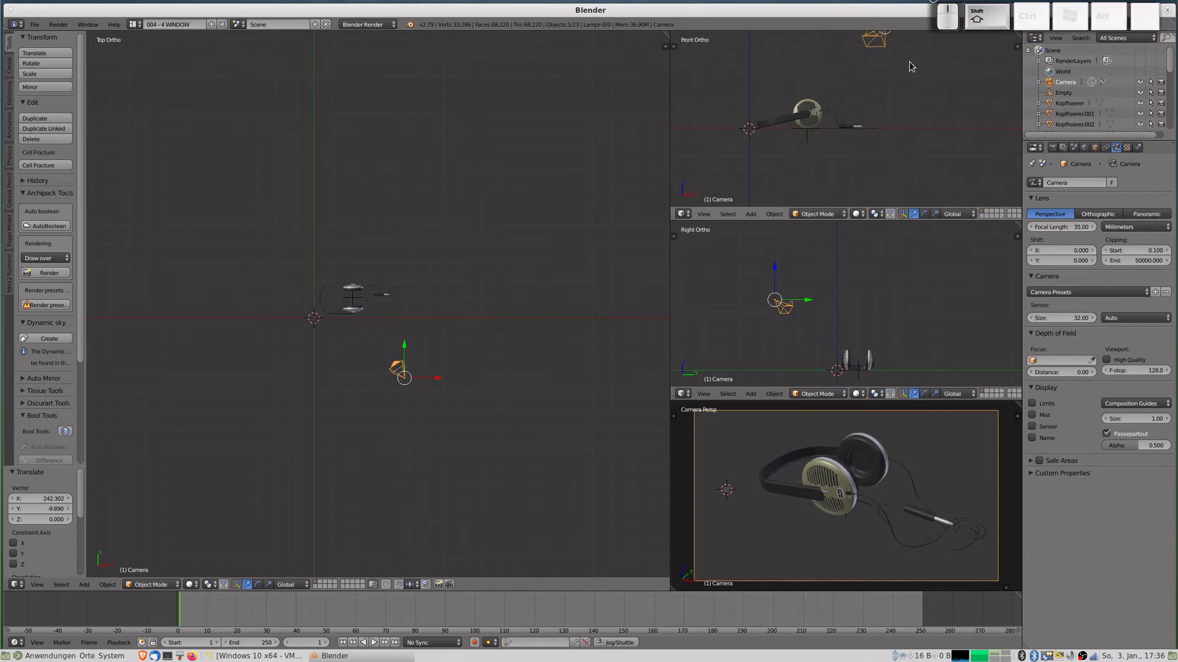
middle_click_drag(910, 67, 882, 54, "shift")
key("g")
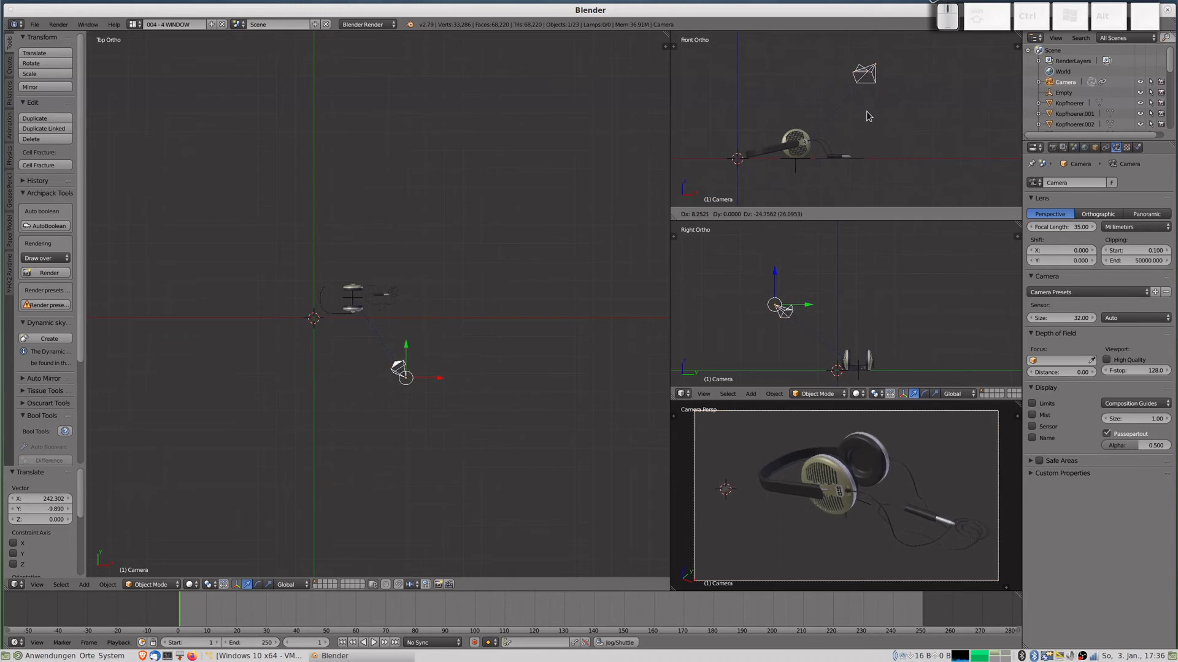
left_click(873, 105)
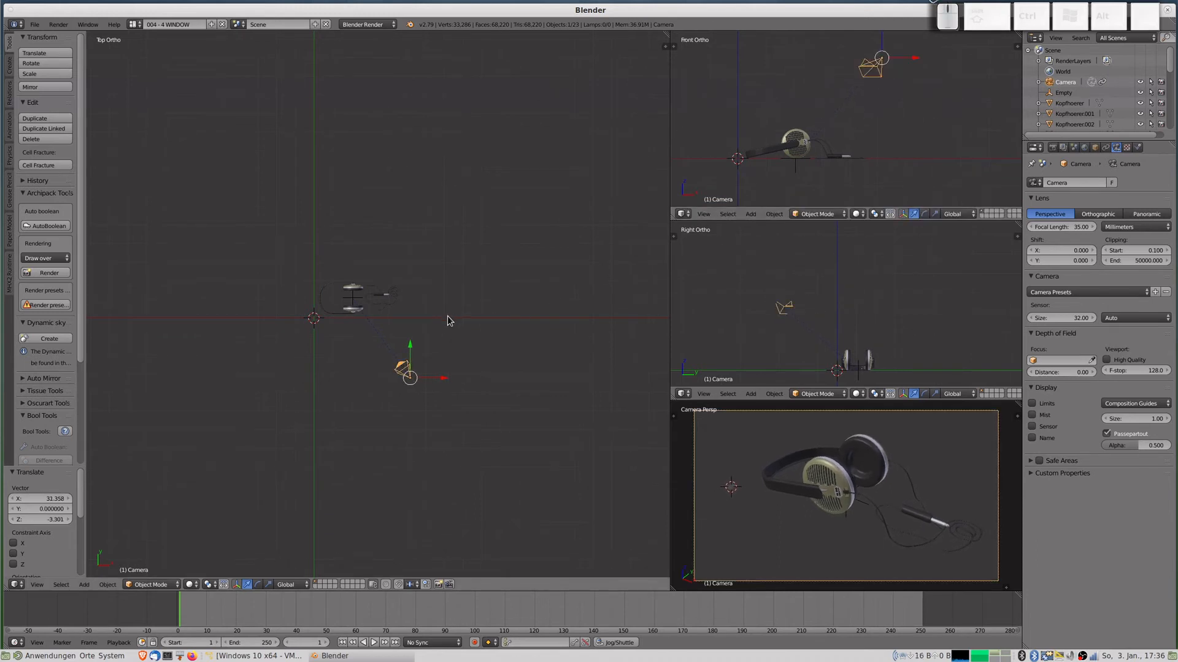
Add a mesh plane at the origin and scale it up twice, the second time by about 5.6.
key("shift+a")
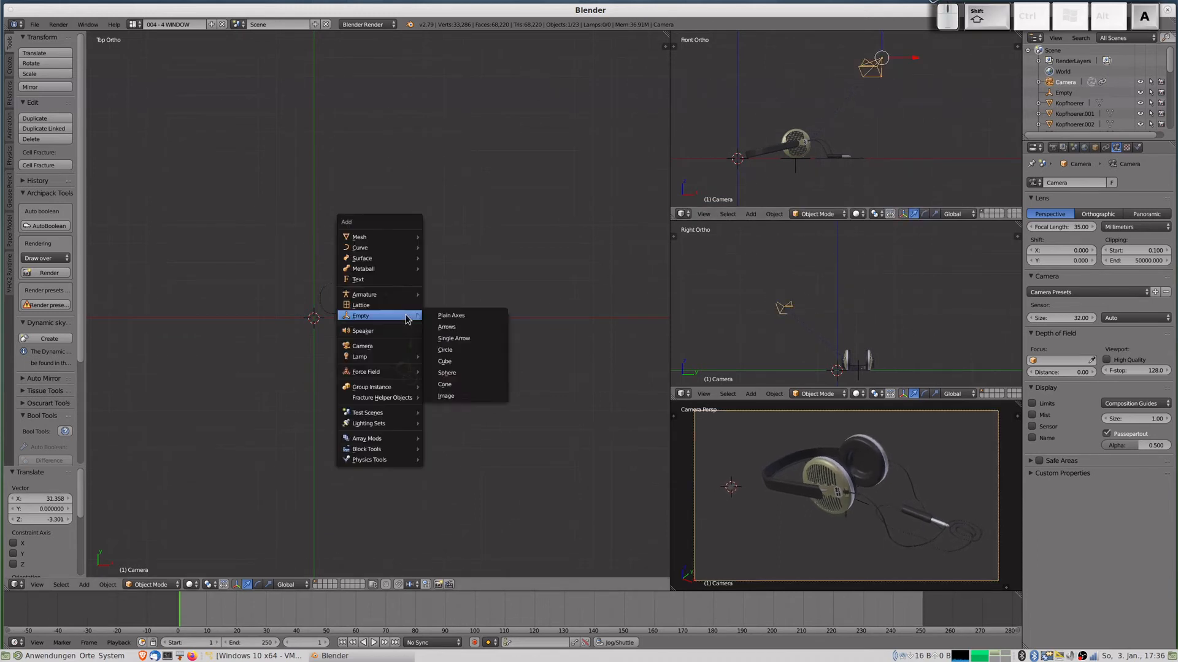
mouse_move(377, 245)
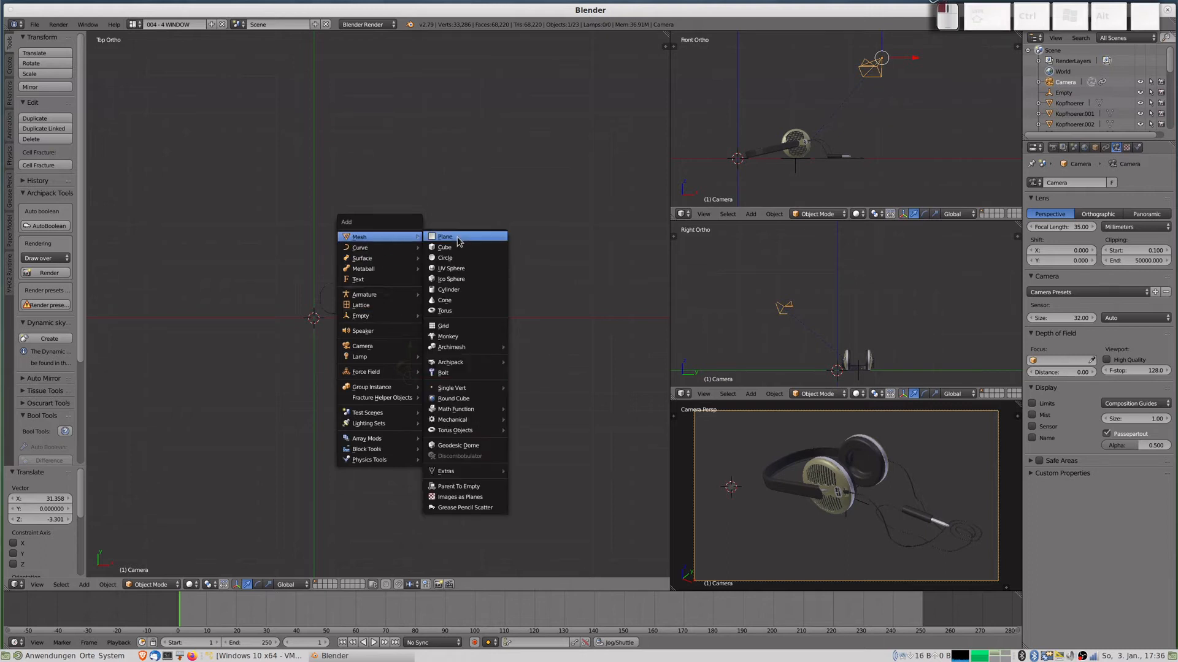
left_click(459, 238)
key("s")
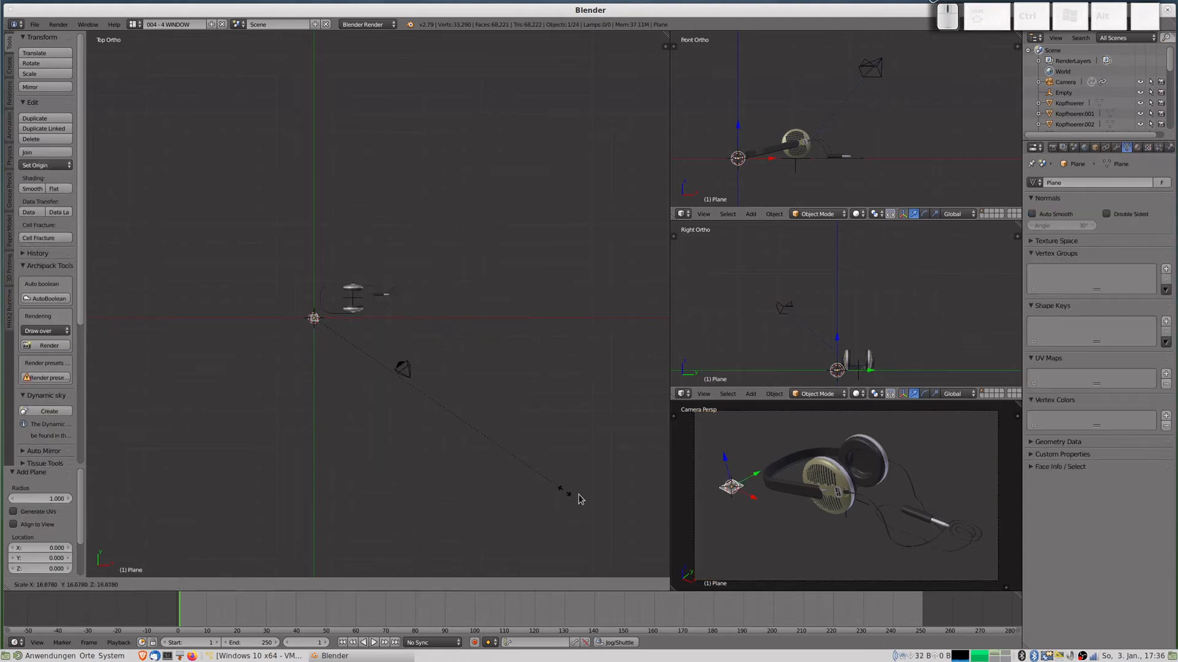
left_click(564, 494)
key("s")
left_click(606, 530)
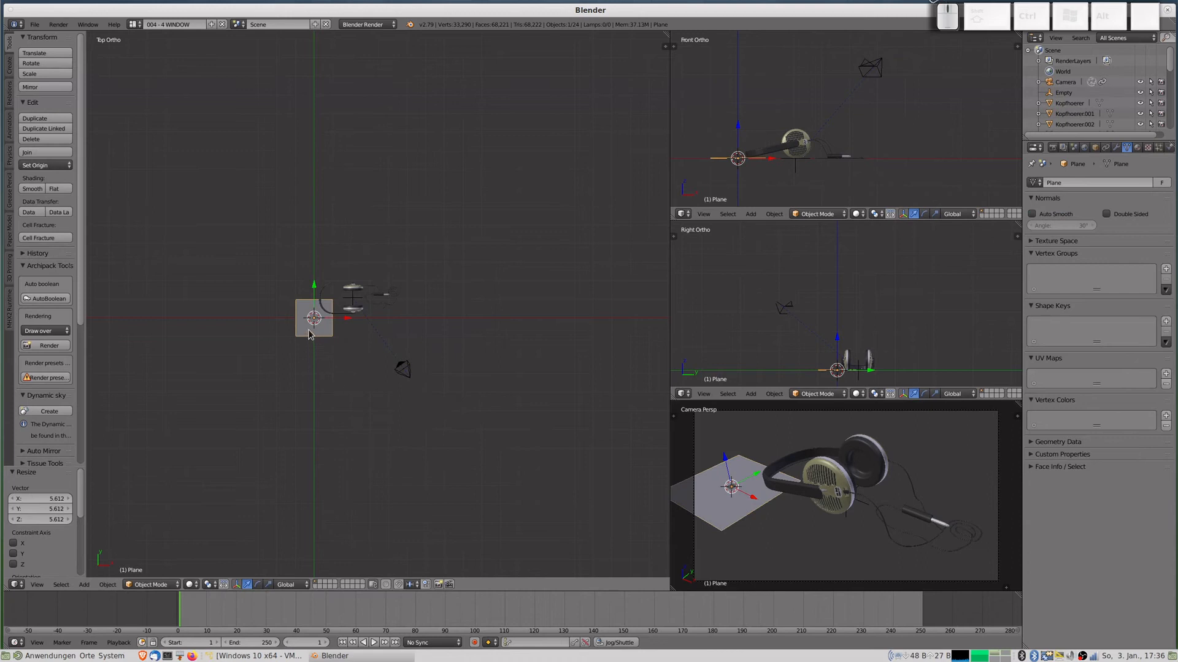
Scale the plane by a factor of about -14.7 to form a large floor filling the camera view.
key("s")
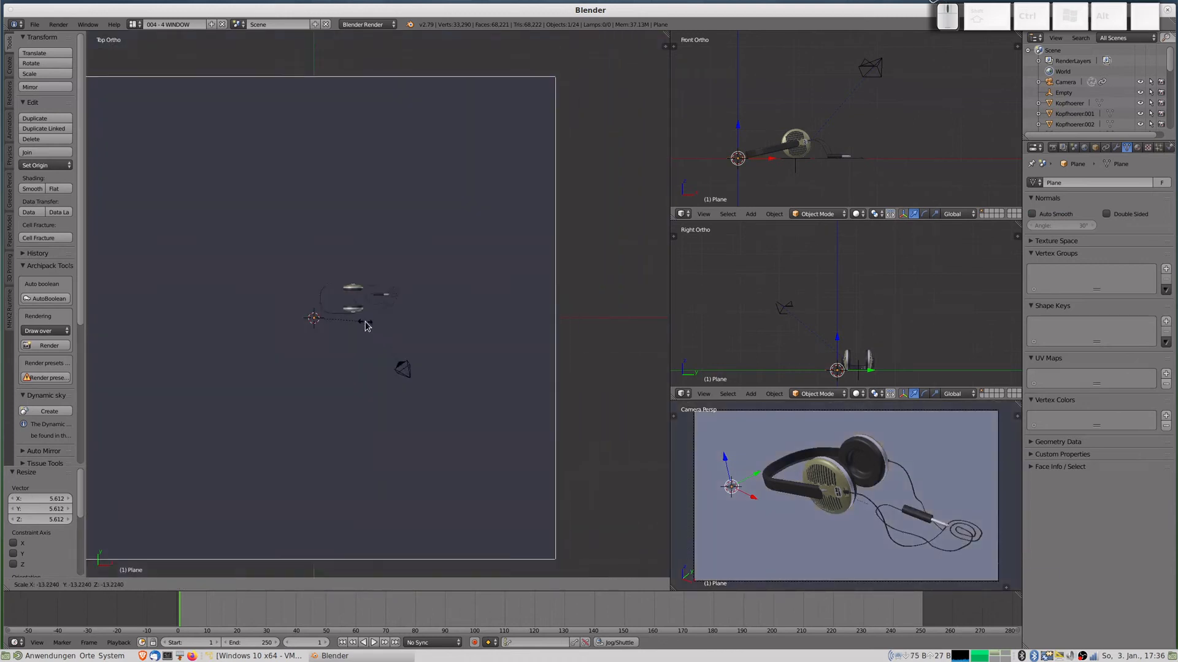
left_click(370, 333)
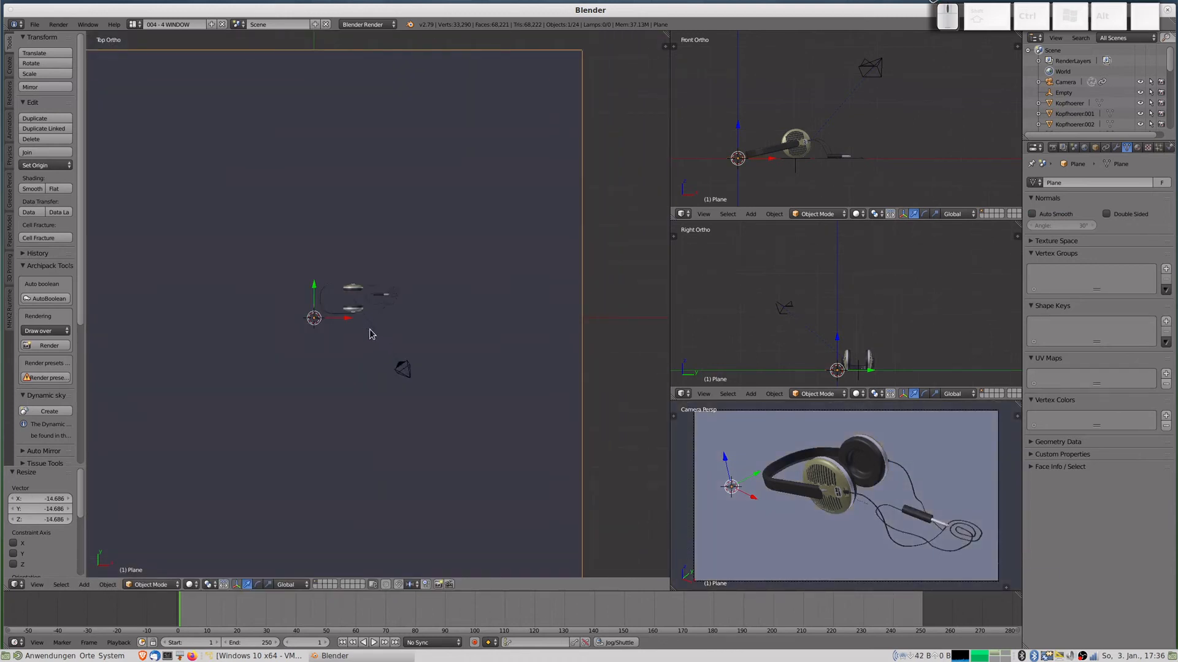
key("KP_1")
scroll(369, 334, "up", 6)
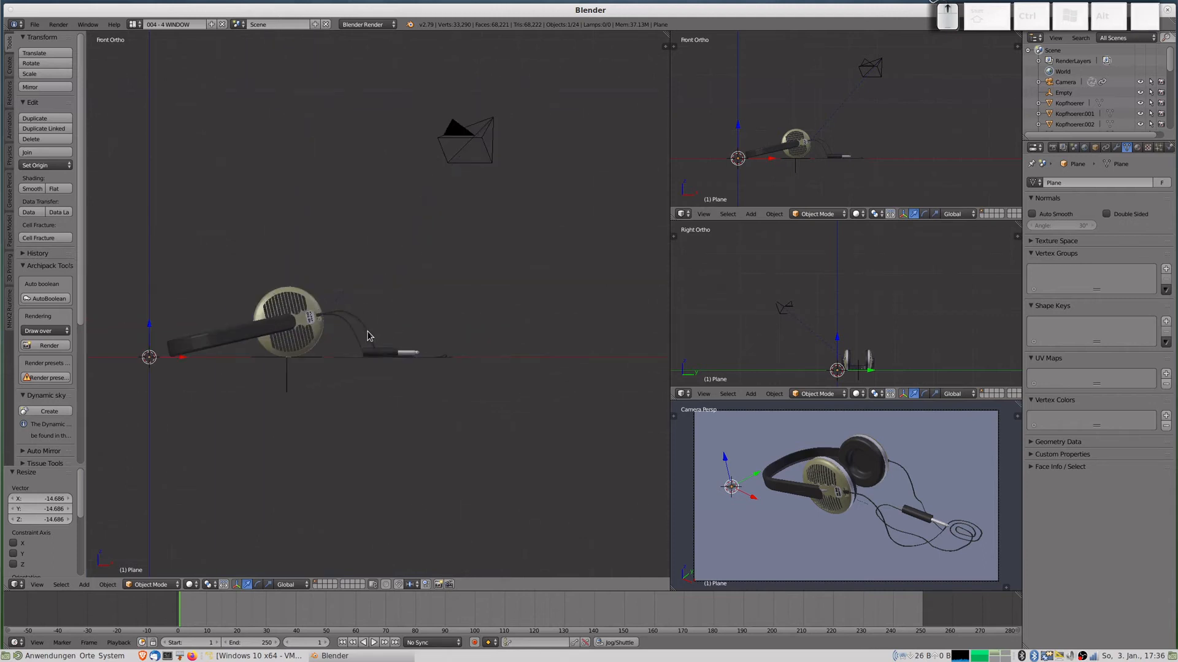
scroll(295, 414, "up", 1)
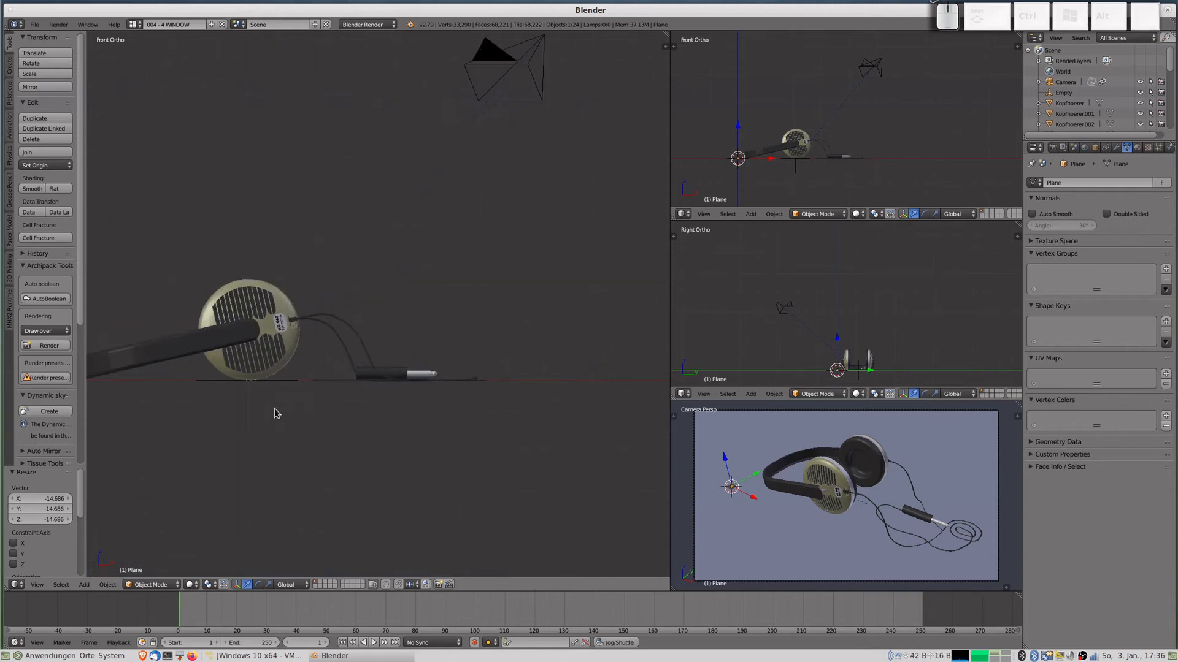
key("g")
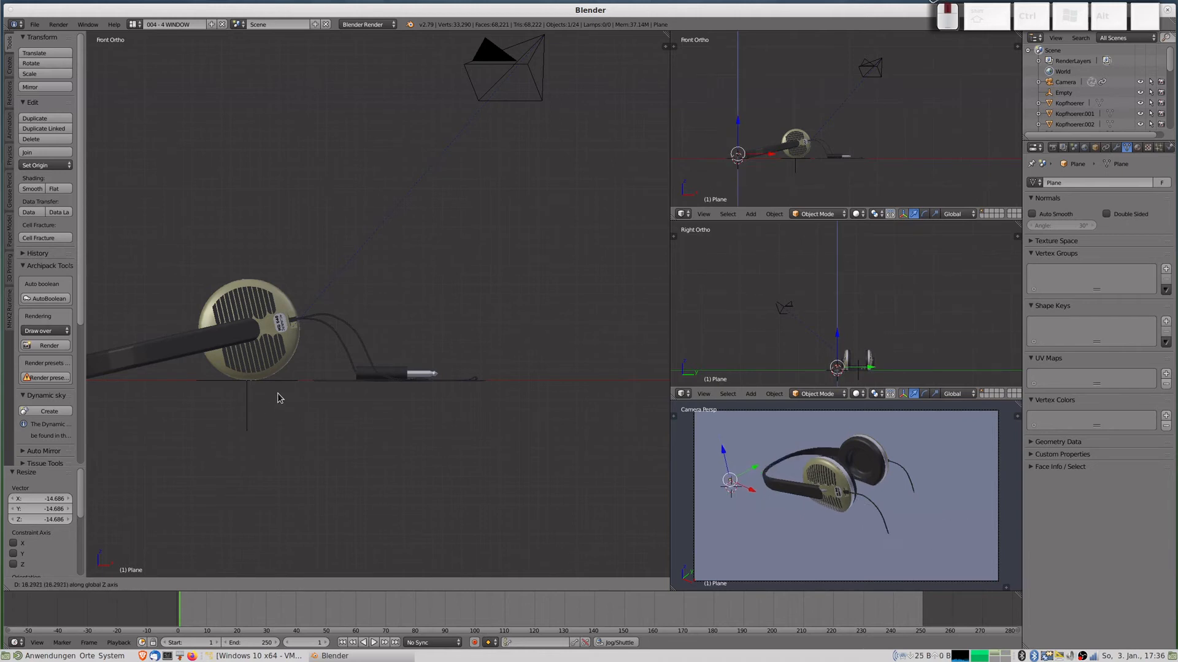
key("x")
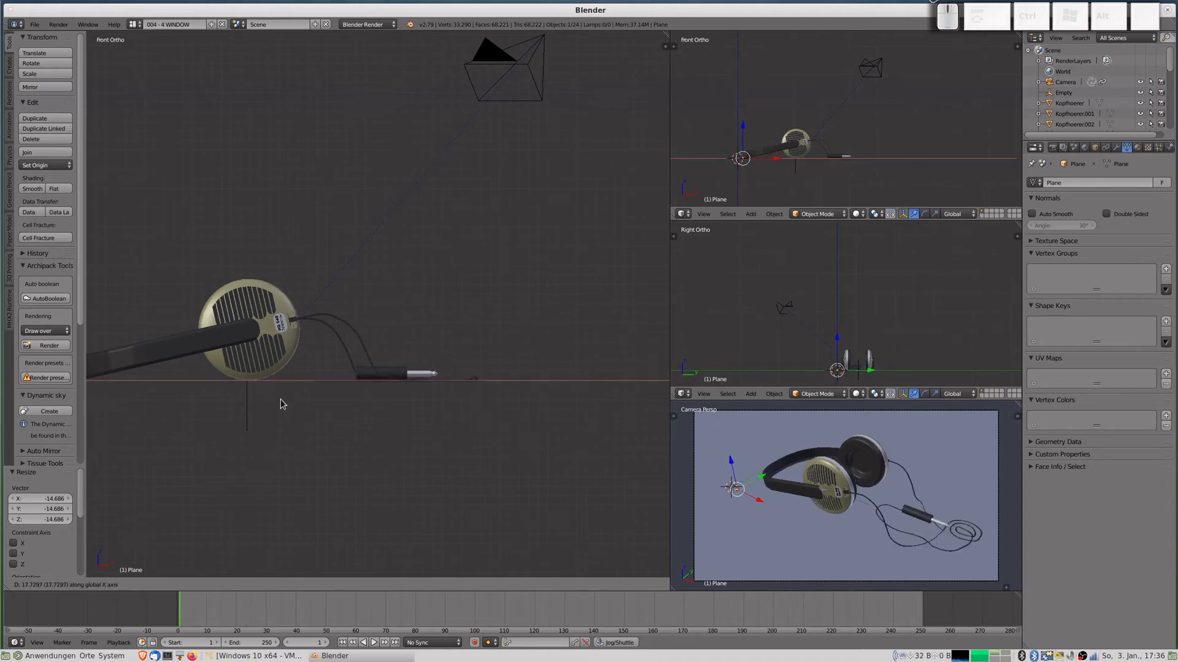
left_click(390, 372)
middle_click_drag(359, 403, 329, 421)
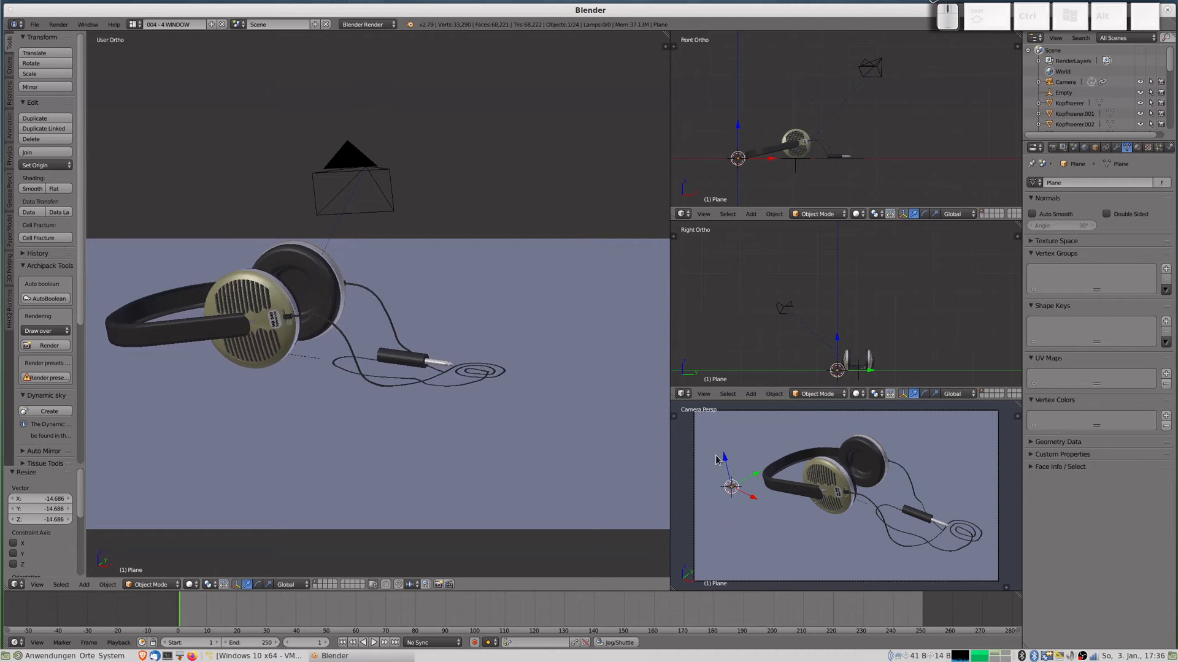
Add an area lamp at the origin in the top view.
scroll(429, 339, "down", 5)
key("KP_7")
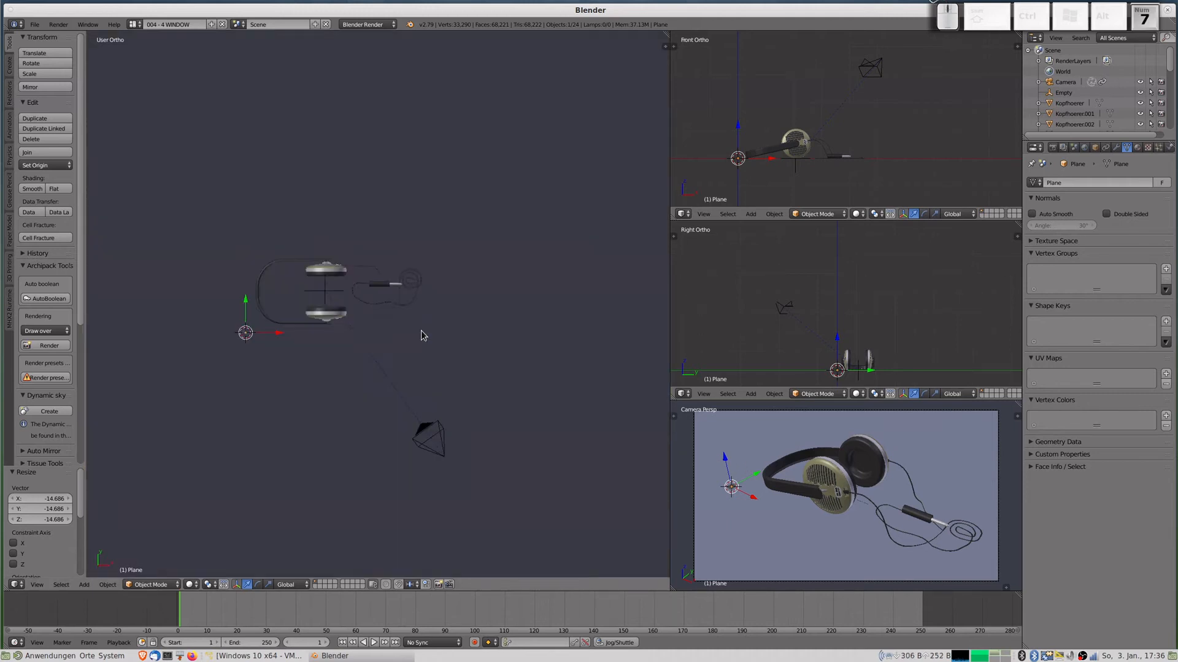
key("shift+a")
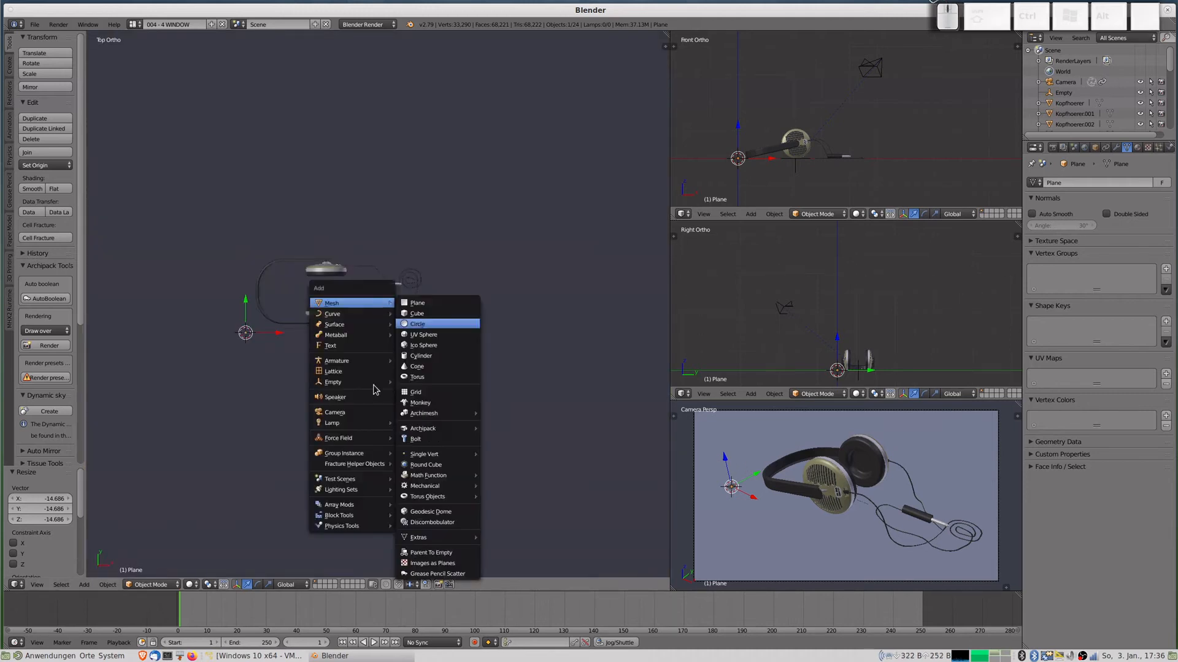
mouse_move(343, 424)
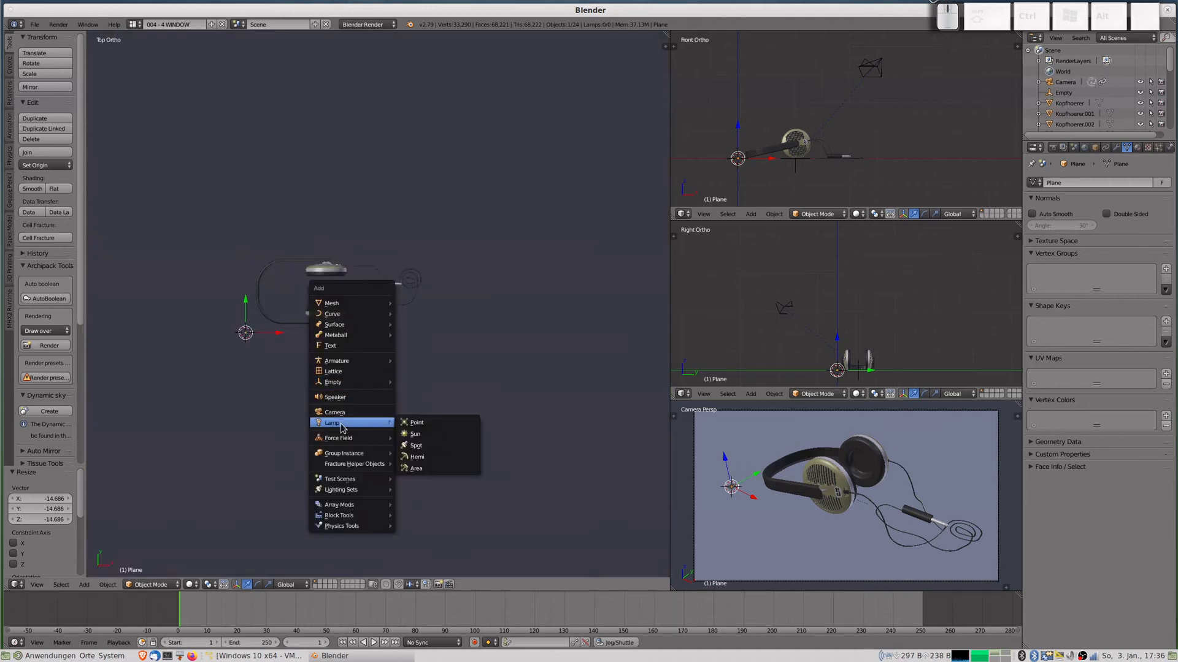
left_click(419, 473)
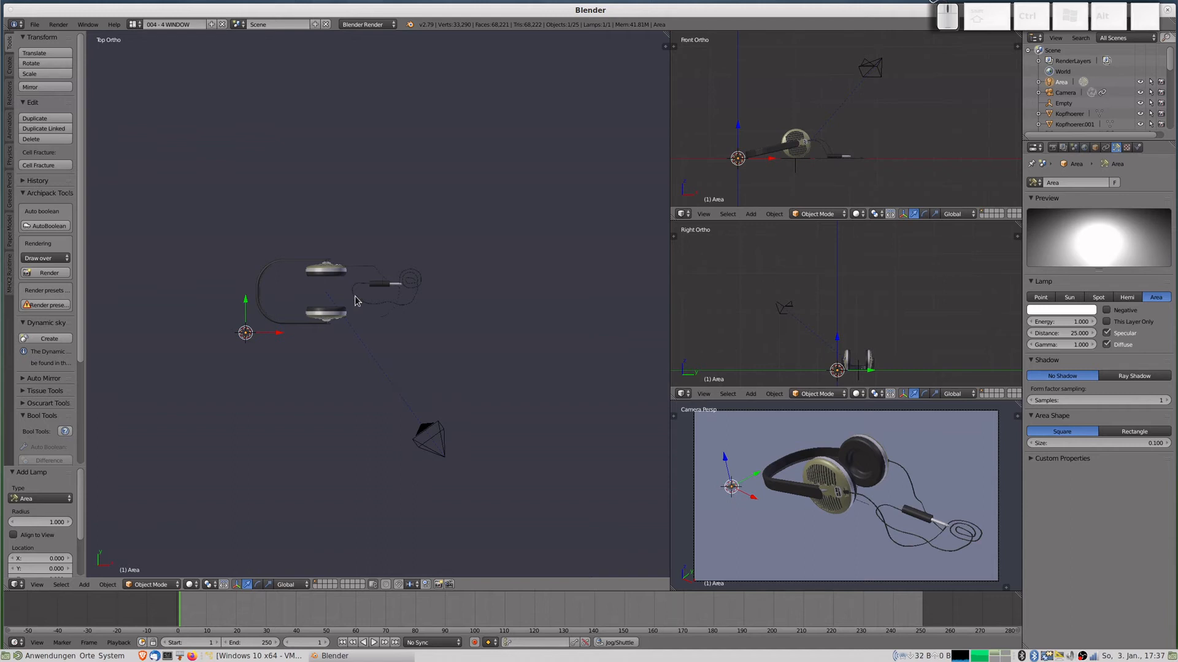
Move the area lamp about 292 in X and 374 in Z in front view, plus about 322 in X and -110 in Y in top view.
key("KP_0")
key("KP_1")
key("g")
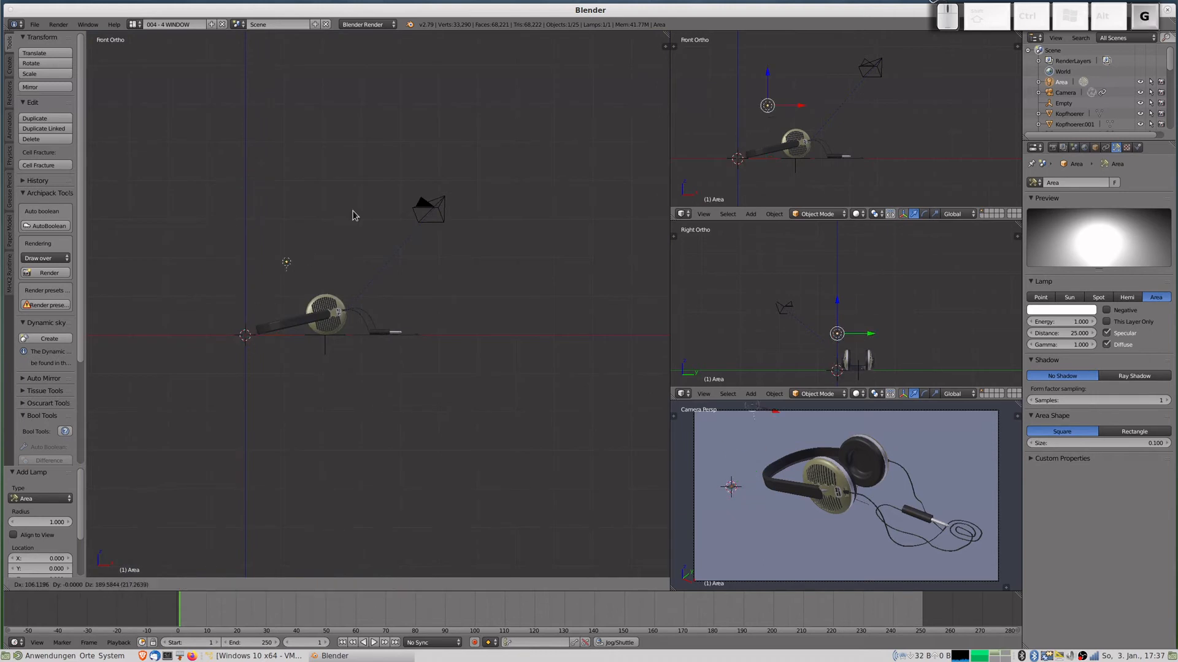
left_click(364, 201)
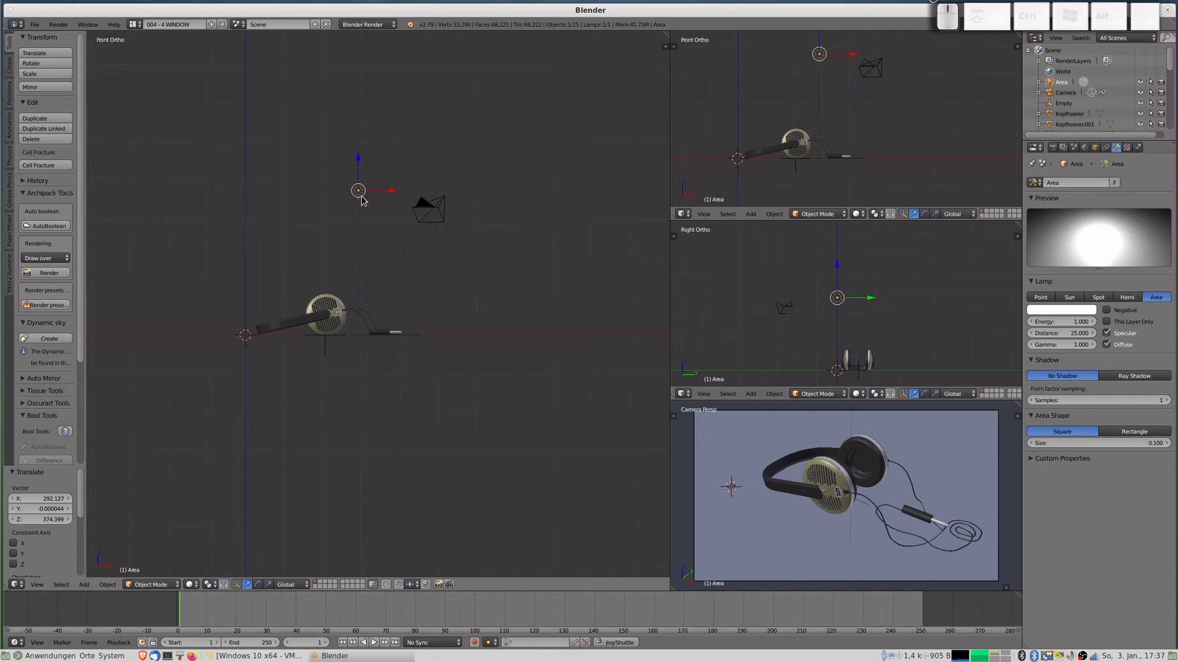
key("KP_7")
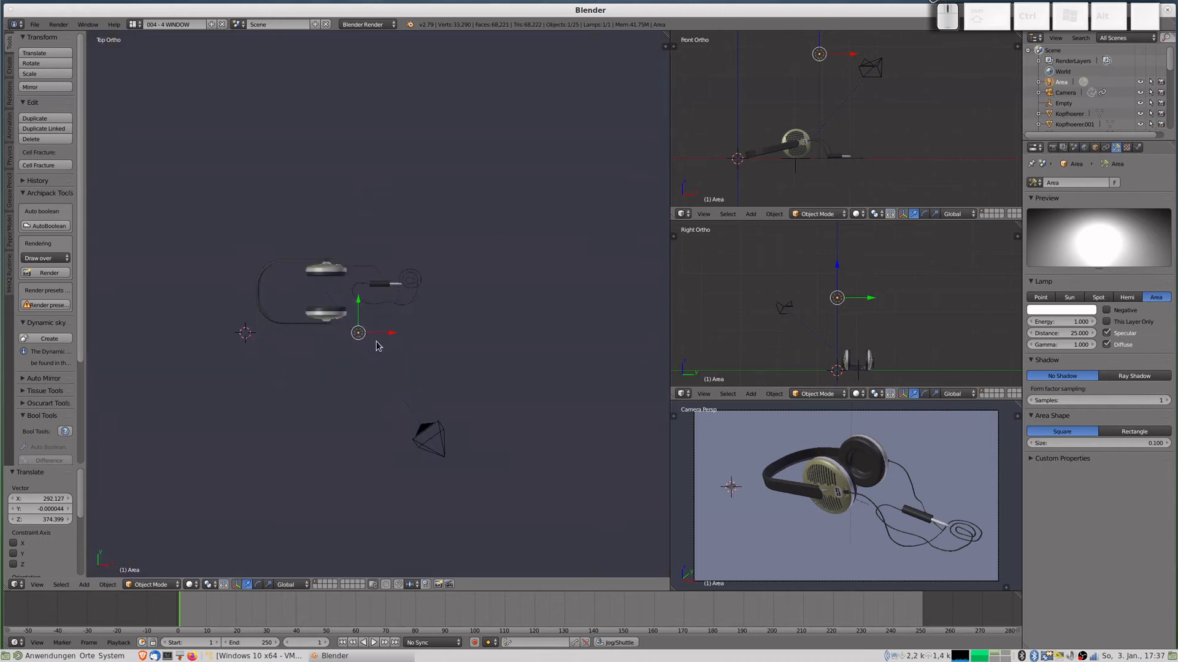
key("g")
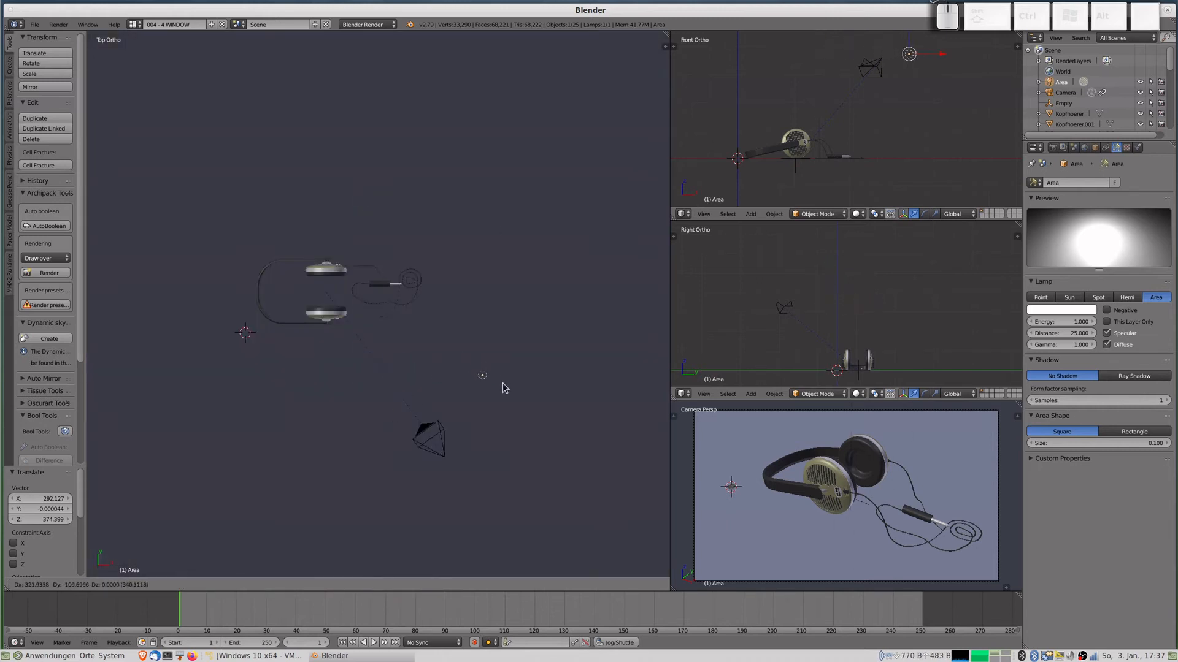
left_click(502, 383)
Aim the area lamp at the headphones by rotating it about -28° in the right view and about 67° in the front view.
key("KP_1")
key("KP_3")
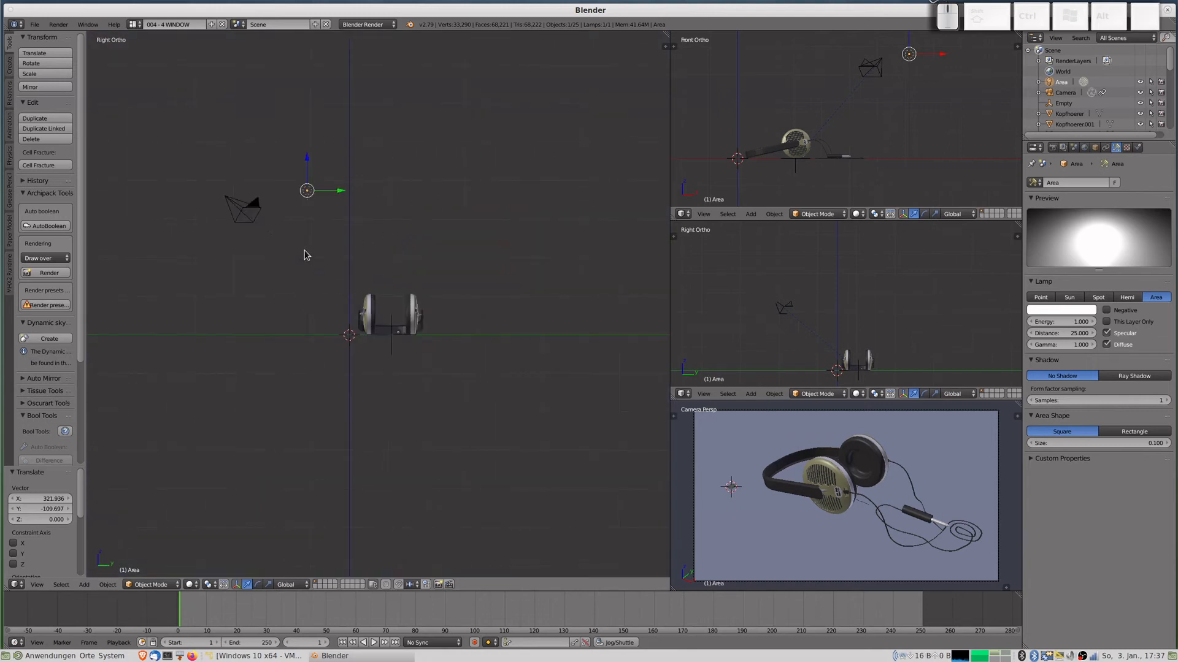
key("r")
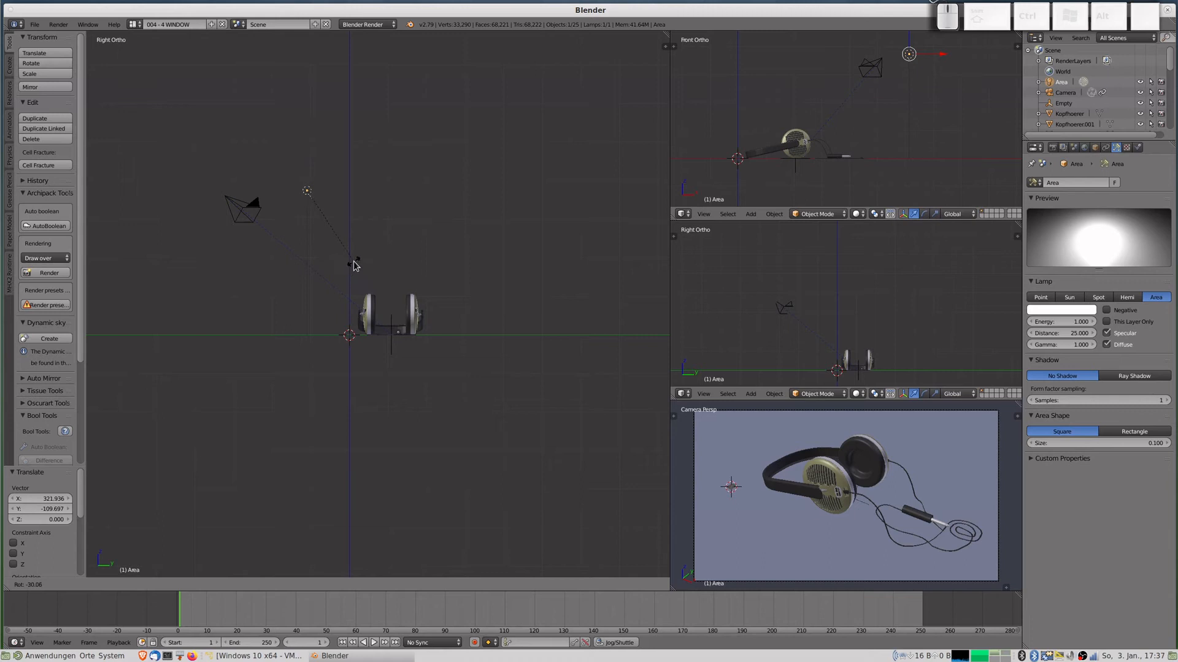
left_click(352, 264)
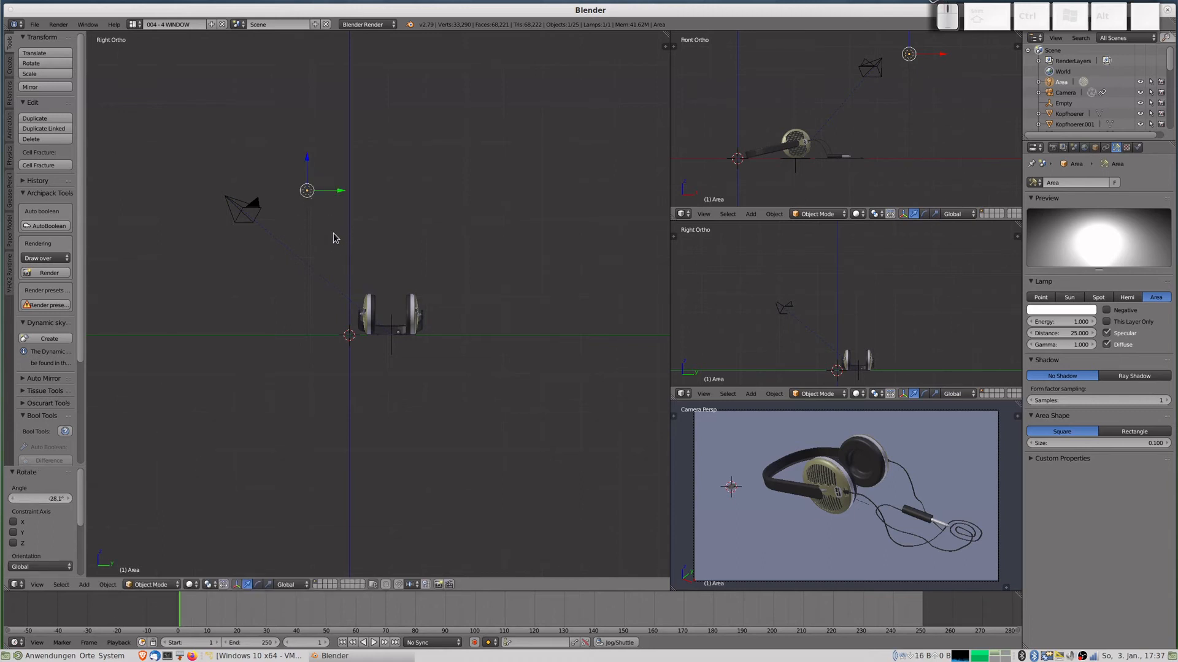
key("KP_1")
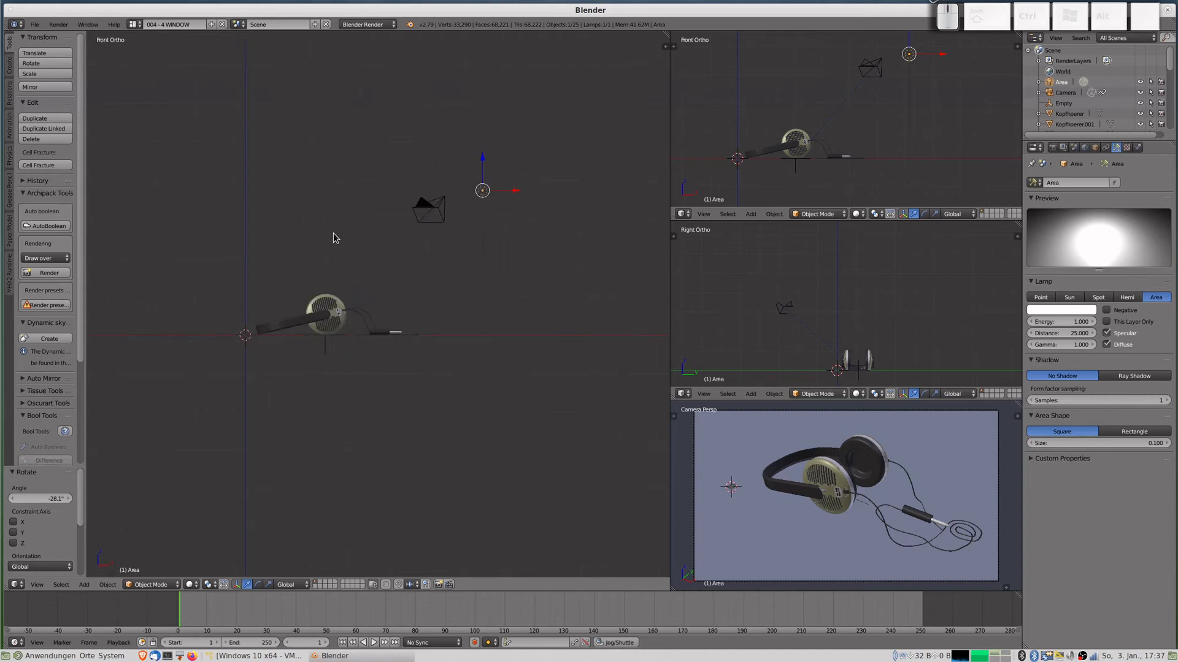
key("r")
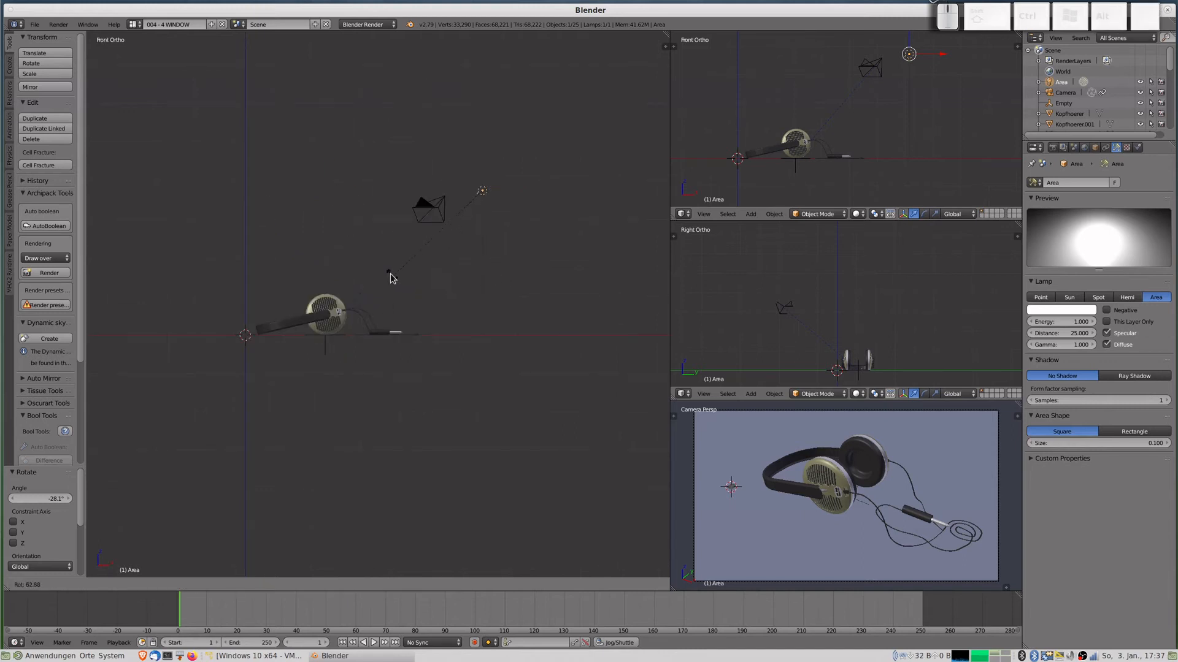
left_click(387, 274)
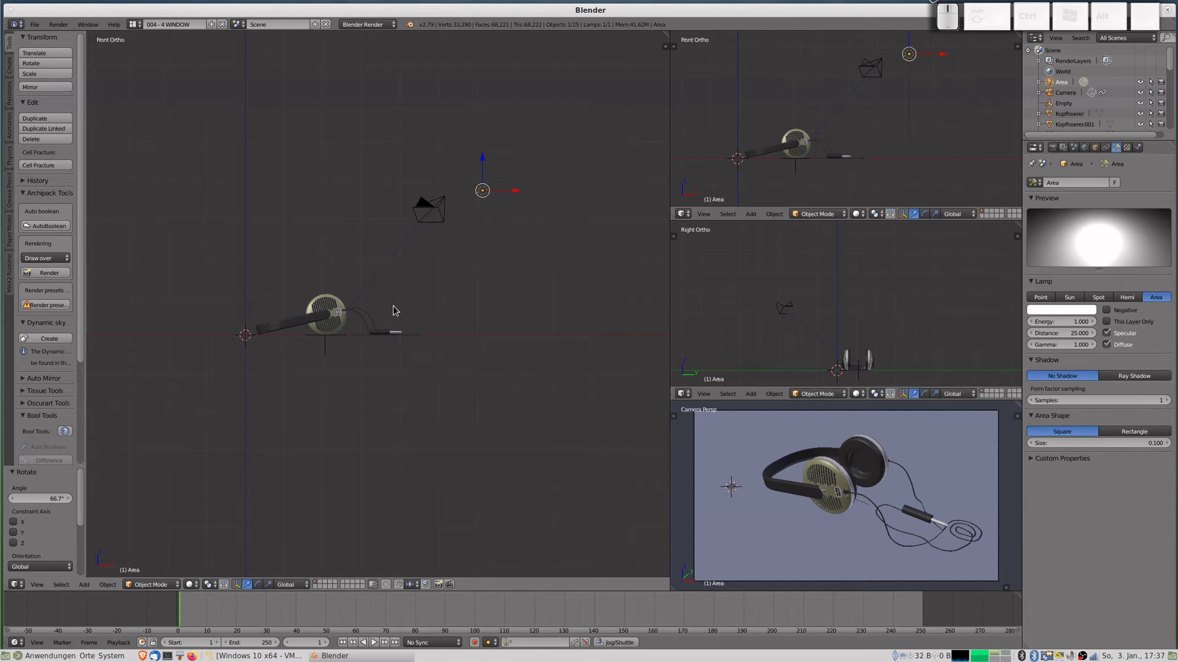
Scale the area lamp up twice, first by about 7.6 and again by about 1.6.
key("KP_7")
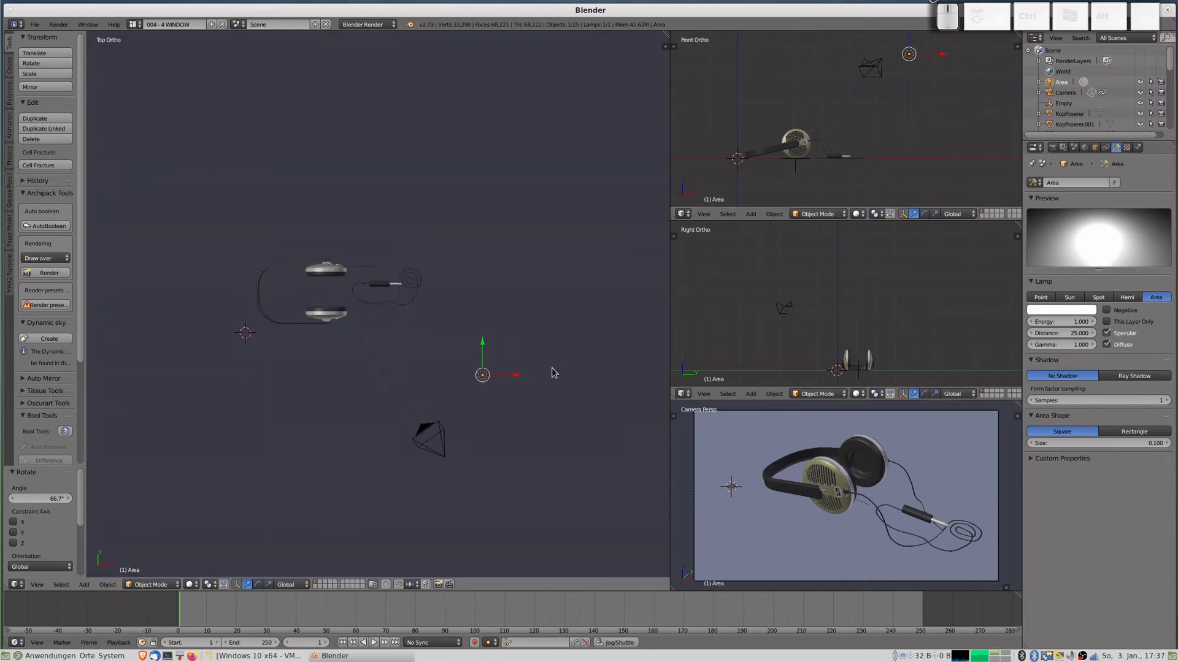
scroll(494, 387, "up", 2)
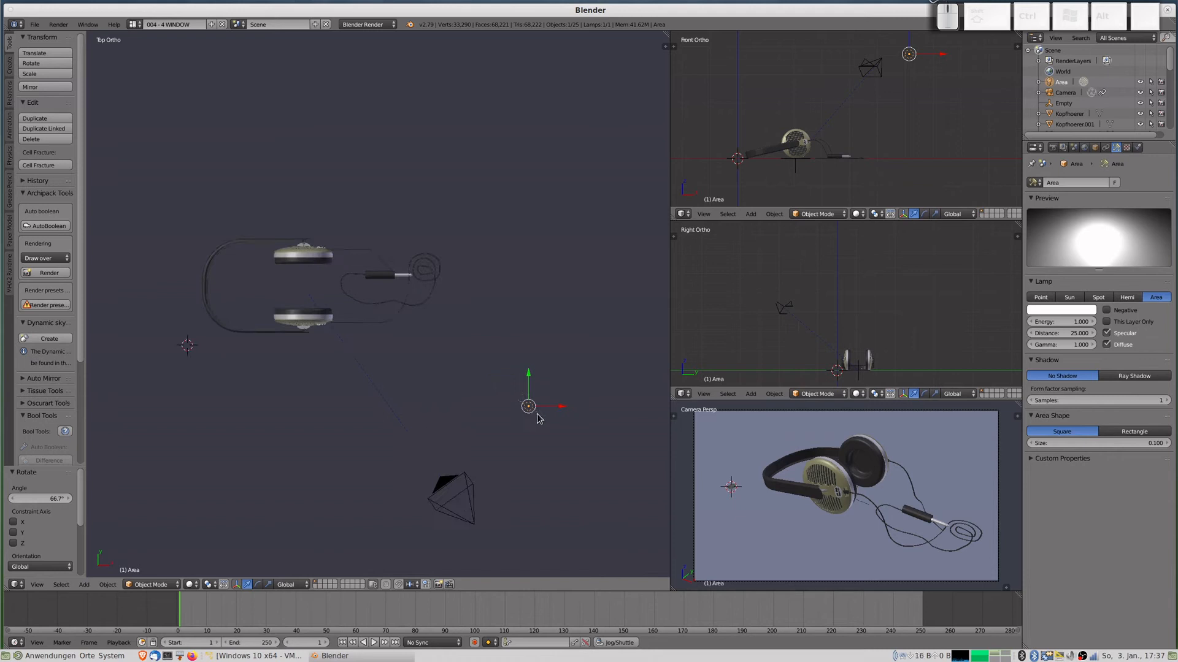
key("s")
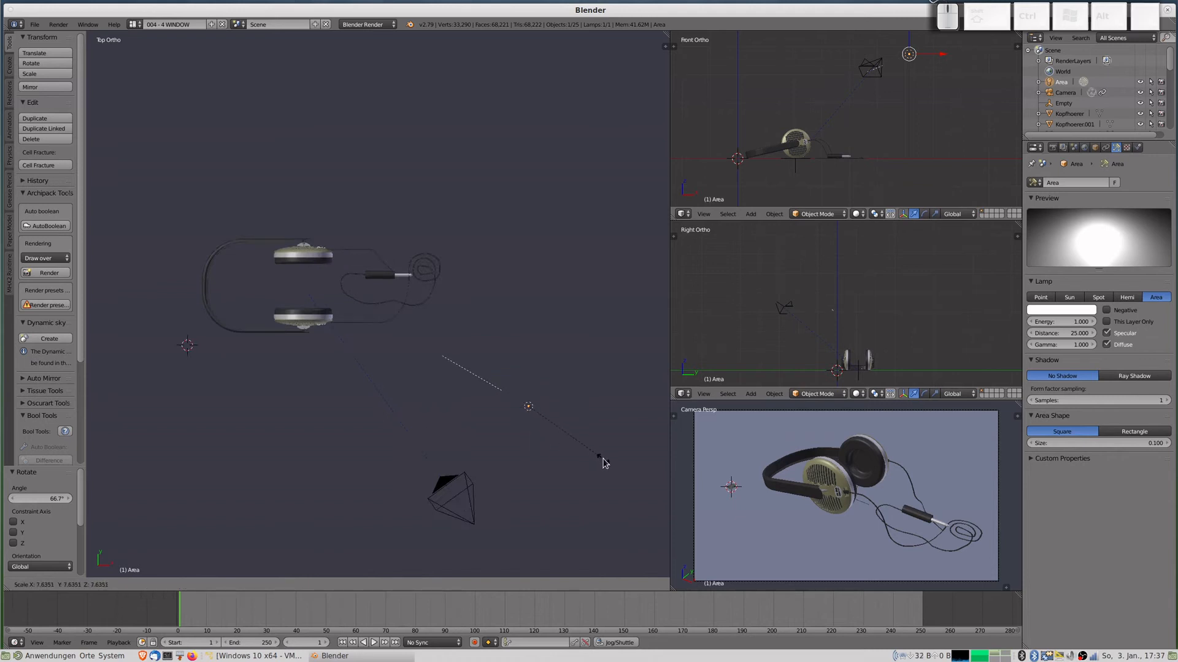
left_click(442, 356)
key("s")
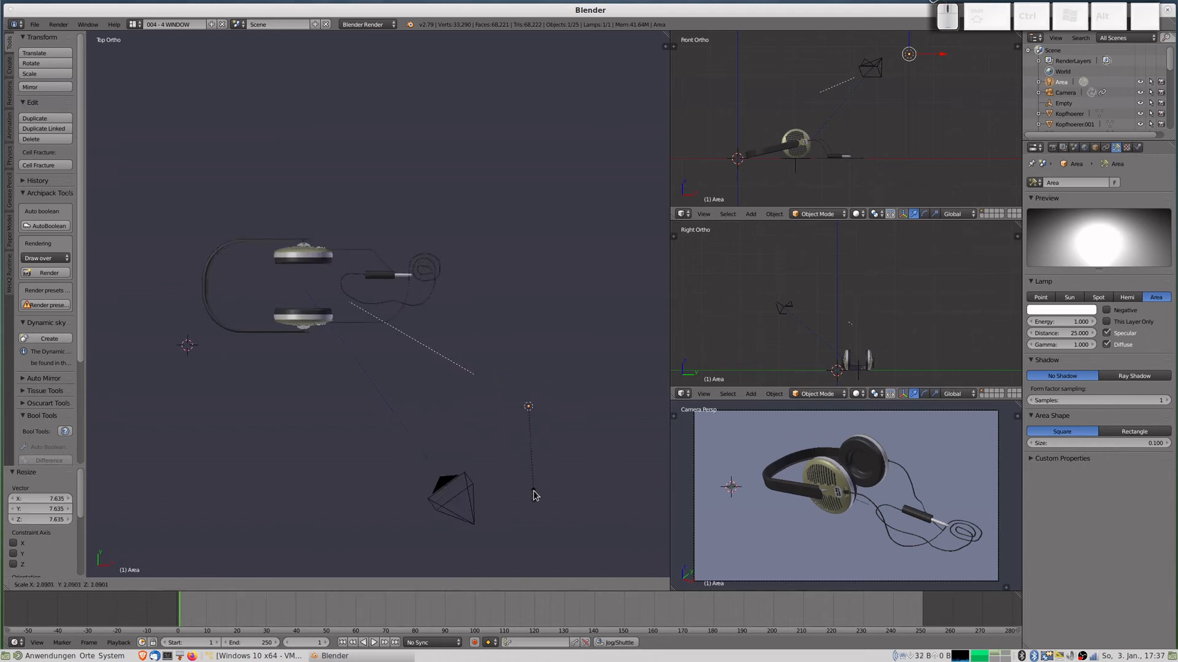
left_click(531, 474)
Rotate the area lamp by about another -12.7° in the front view.
key("KP_1")
key("KP_3")
key("KP_1")
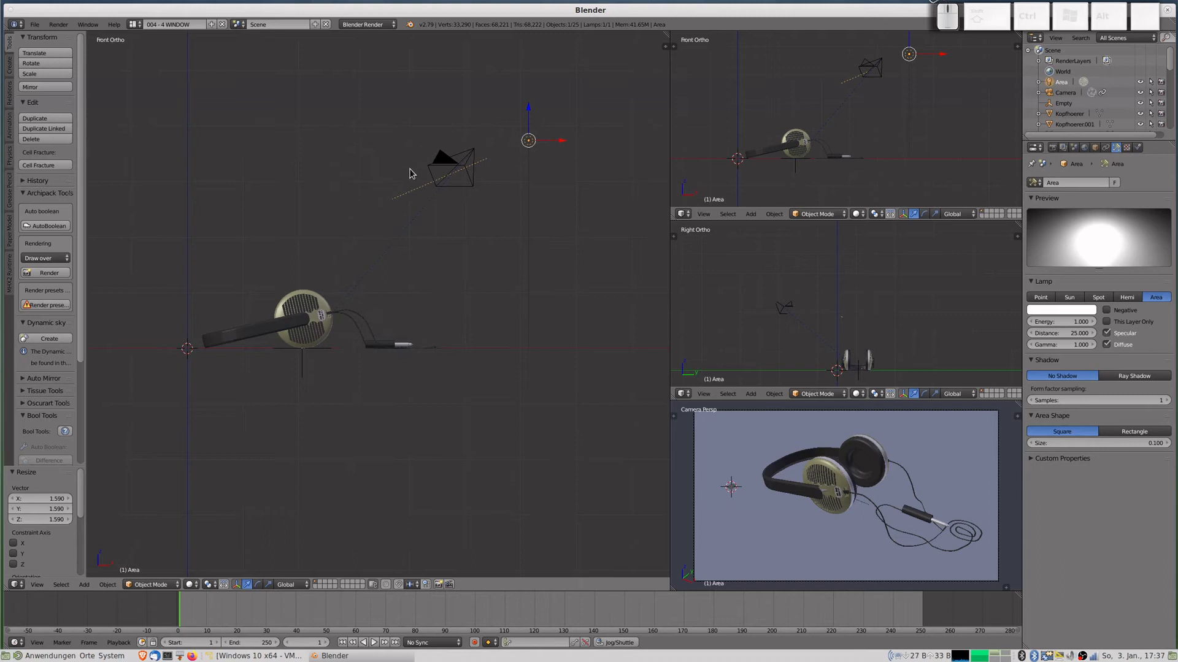
key("r")
left_click(429, 211)
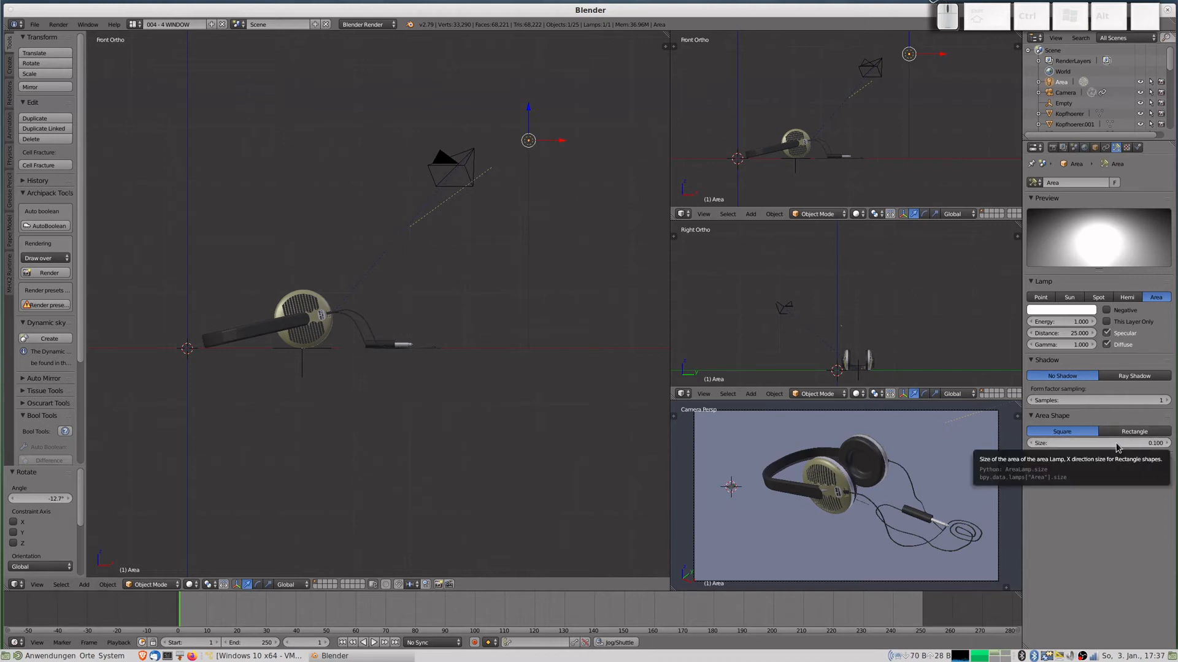
Set the square area lamp's size to 20.
left_click(1127, 444)
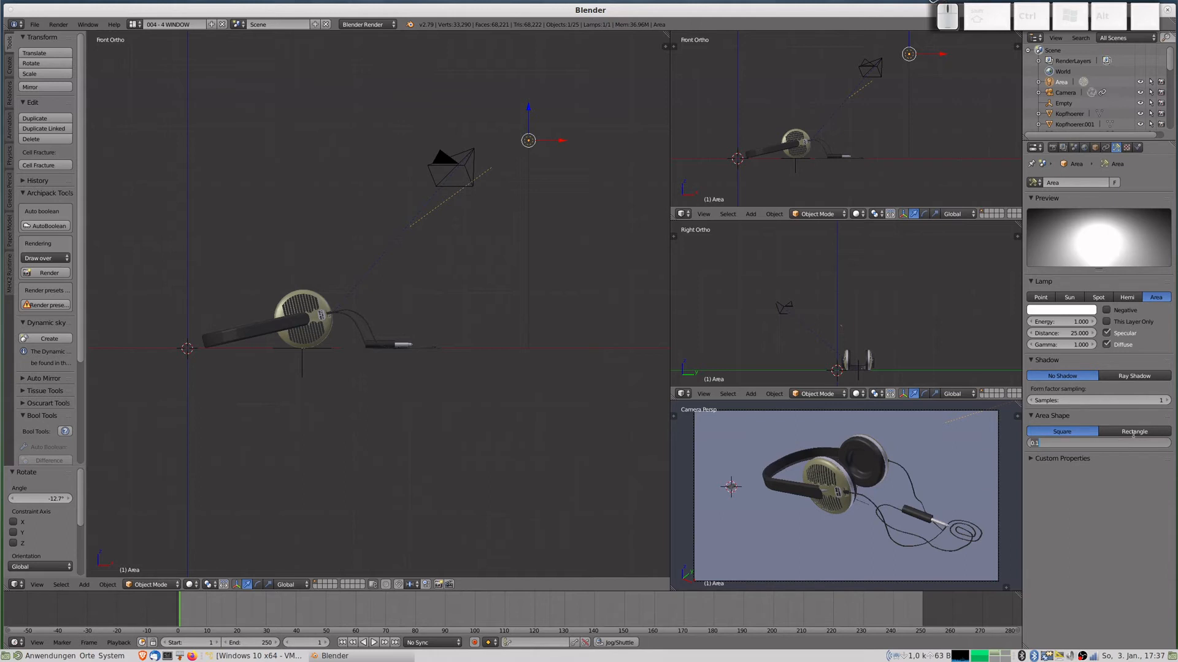
type("20")
key("Return")
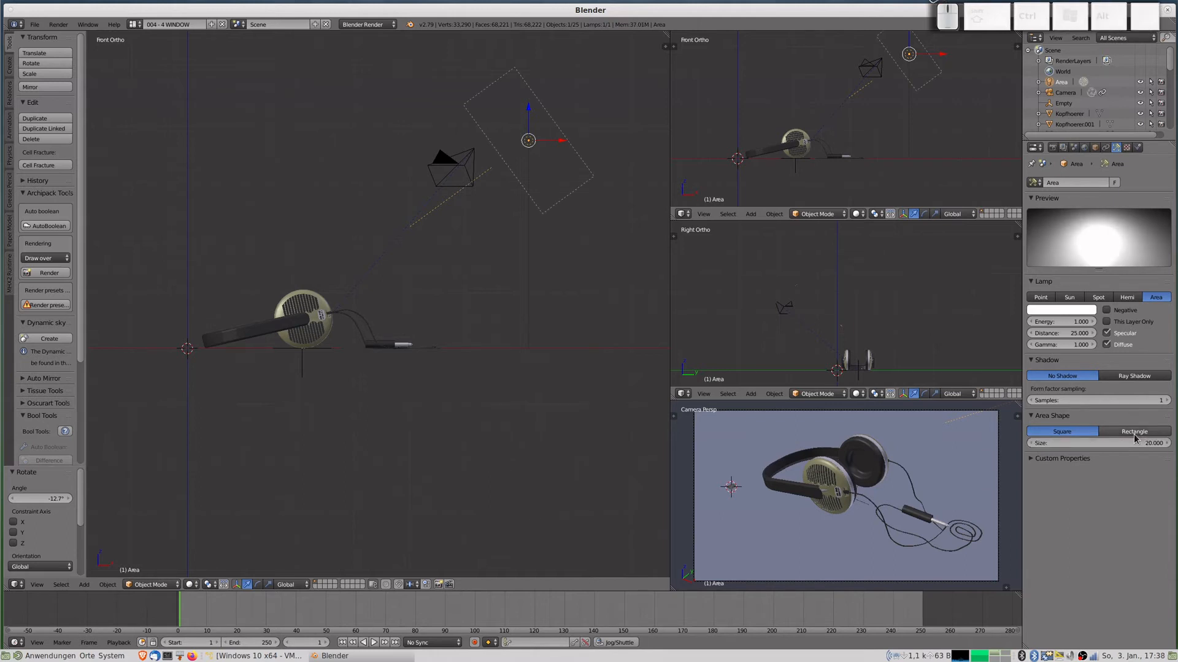
Set the square area lamp's size to 5 and enable Ray Shadow for it.
left_click(1141, 444)
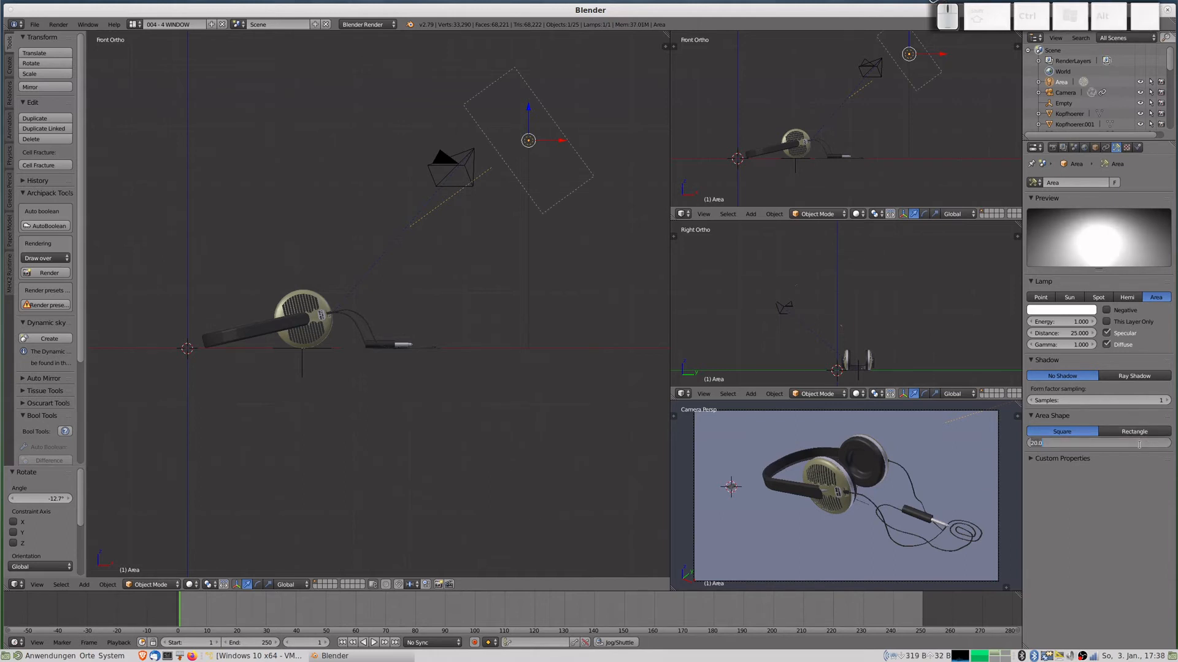
type("5")
key("Return")
middle_click_drag(518, 320, 512, 259)
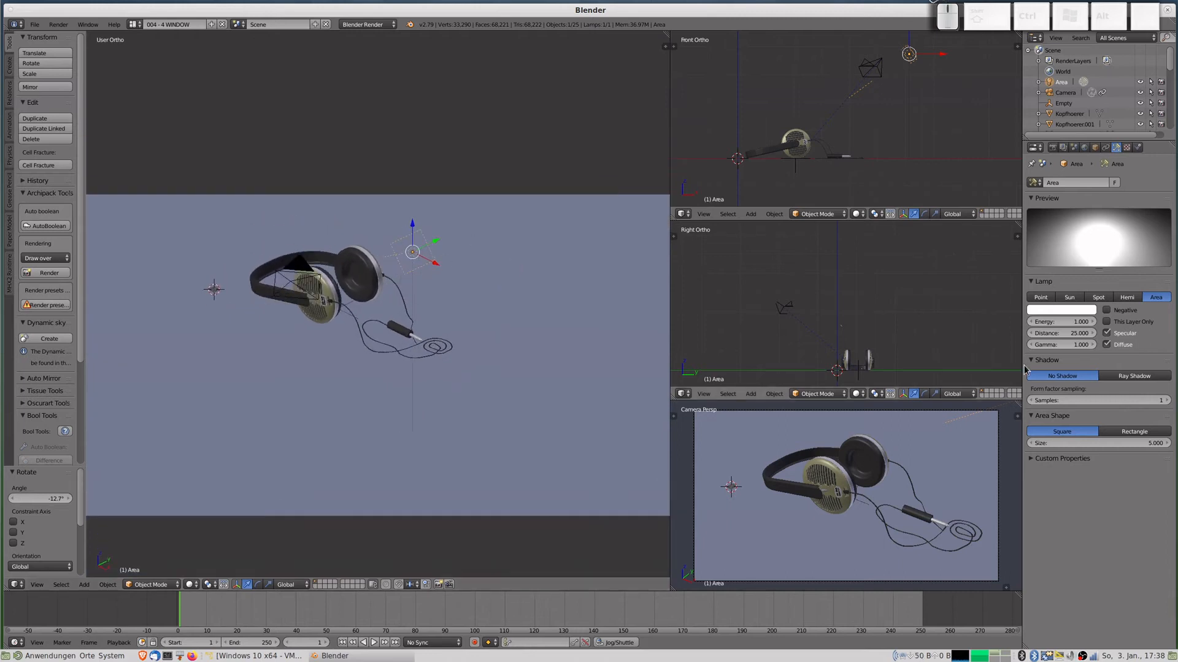
left_click(1131, 378)
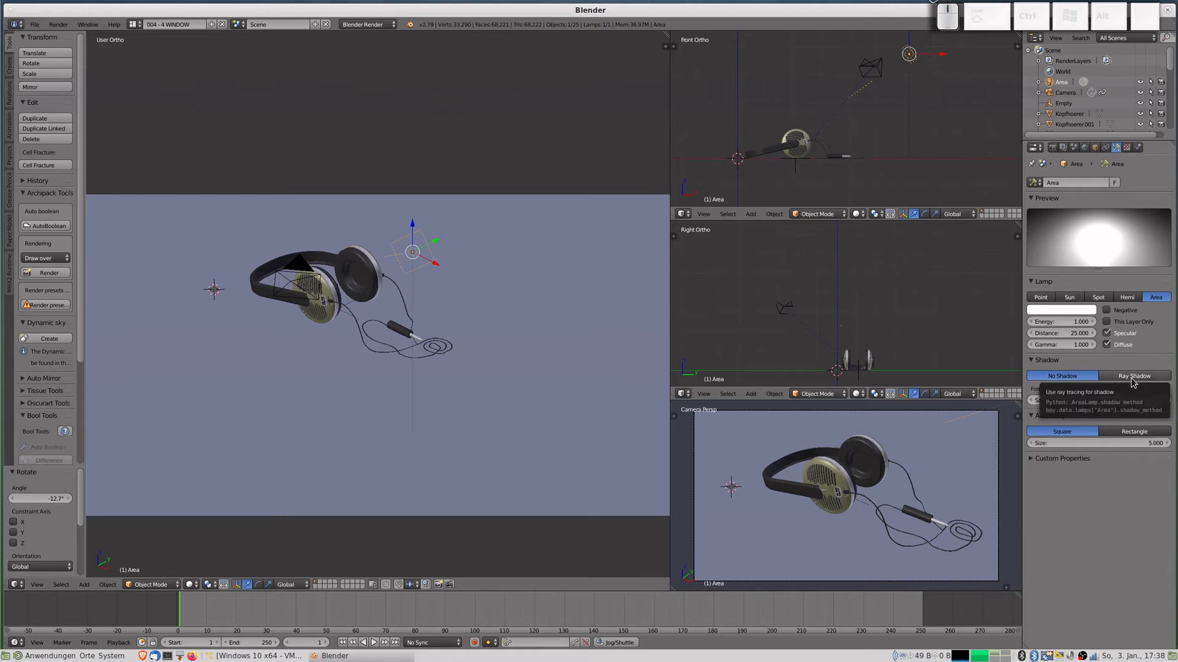
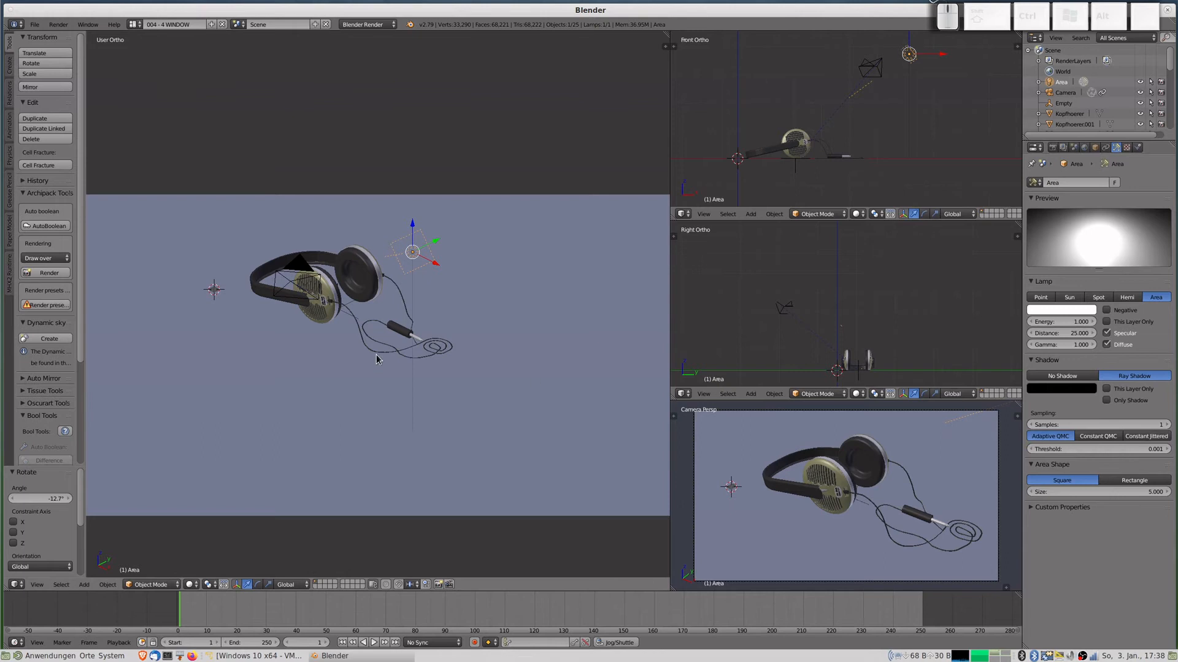
scroll(376, 355, "down", 2)
scroll(376, 355, "up", 1)
scroll(376, 354, "down", 1)
scroll(377, 355, "up", 2)
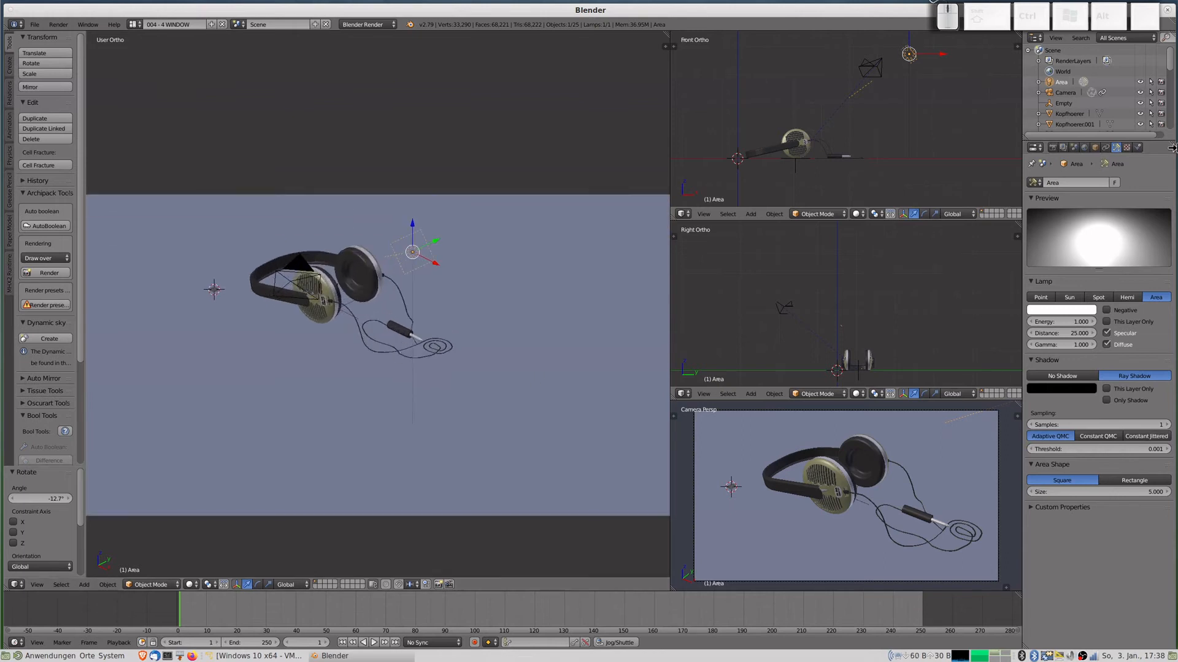
Set the render resolution percentage to 25% and render the current frame.
left_click(1051, 148)
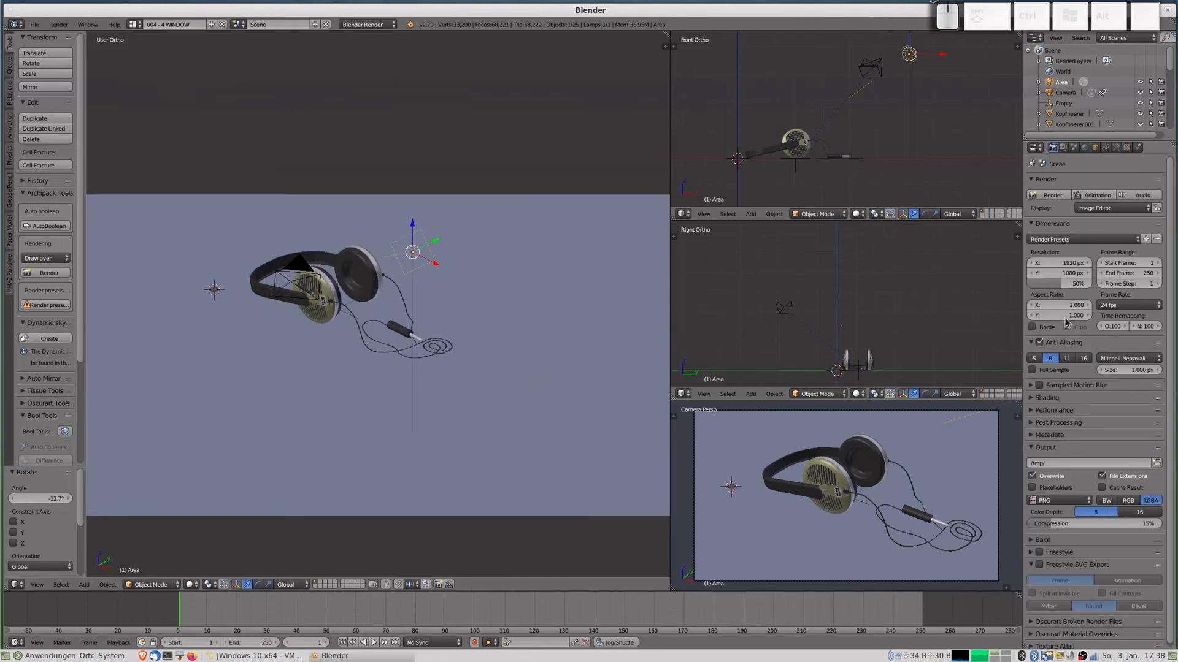
left_click(1065, 284)
left_click_drag(1065, 284, 1053, 284)
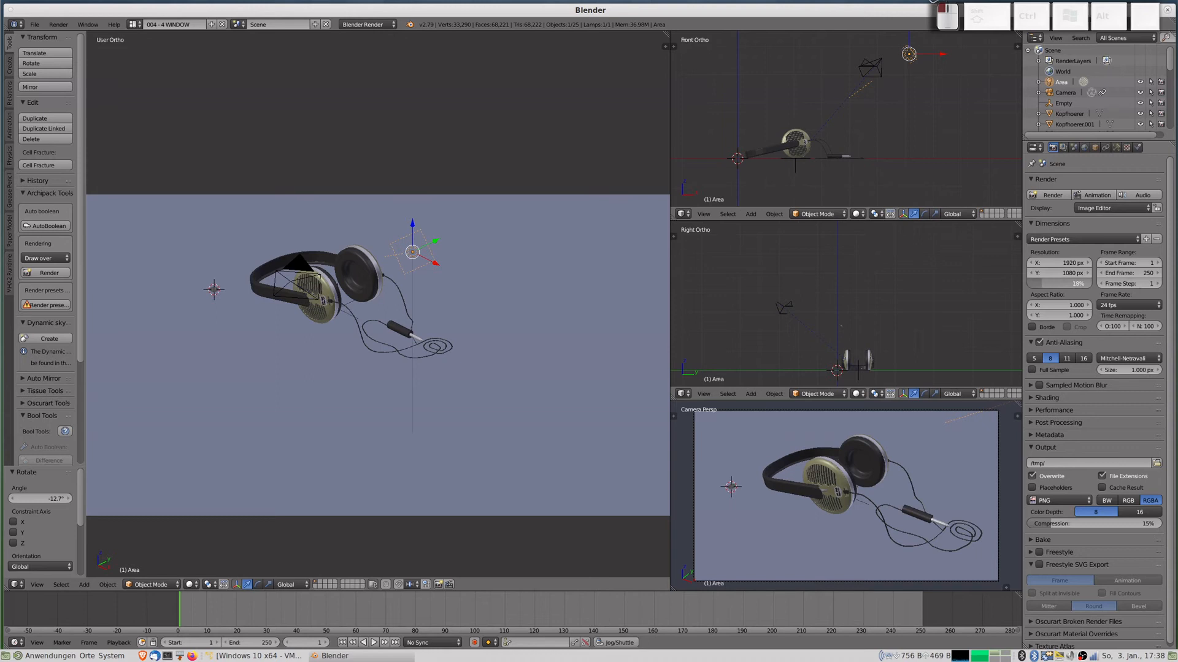
left_click(1068, 286)
type("25")
key("Return")
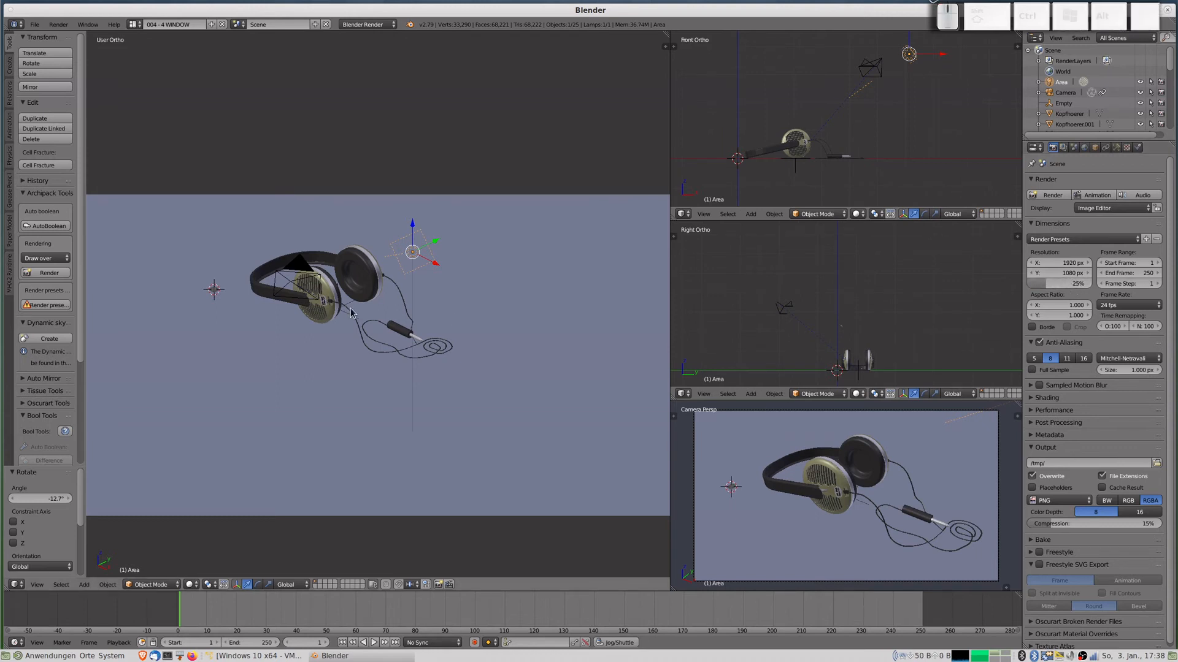
key("F12")
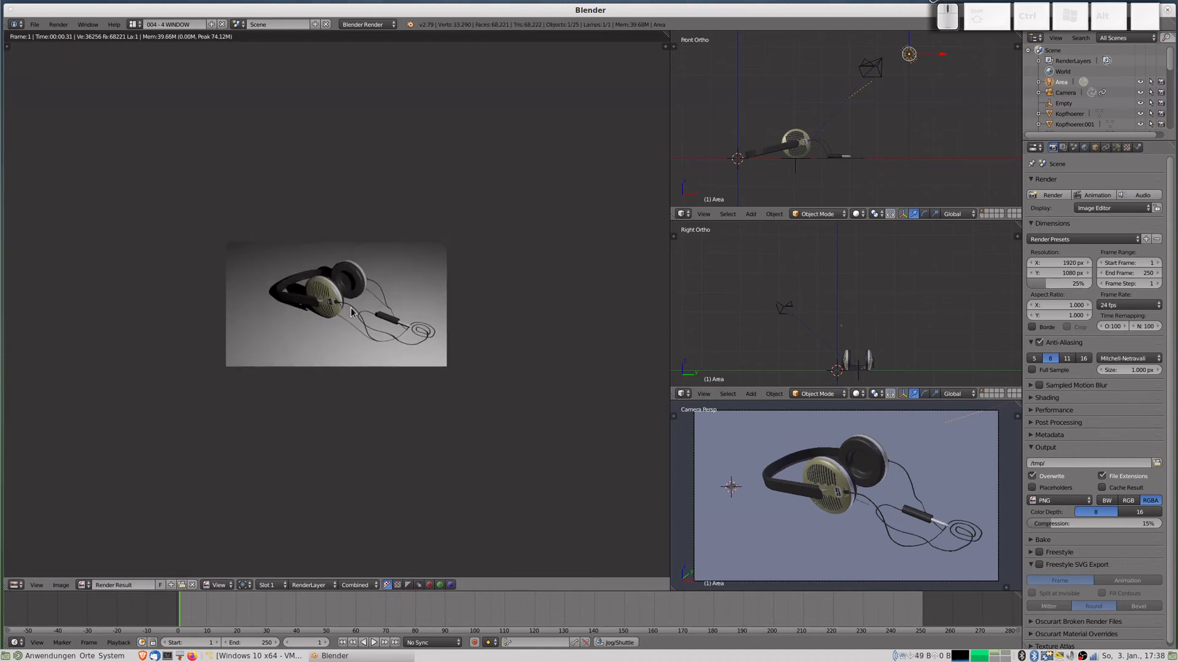
scroll(353, 294, "up", 2)
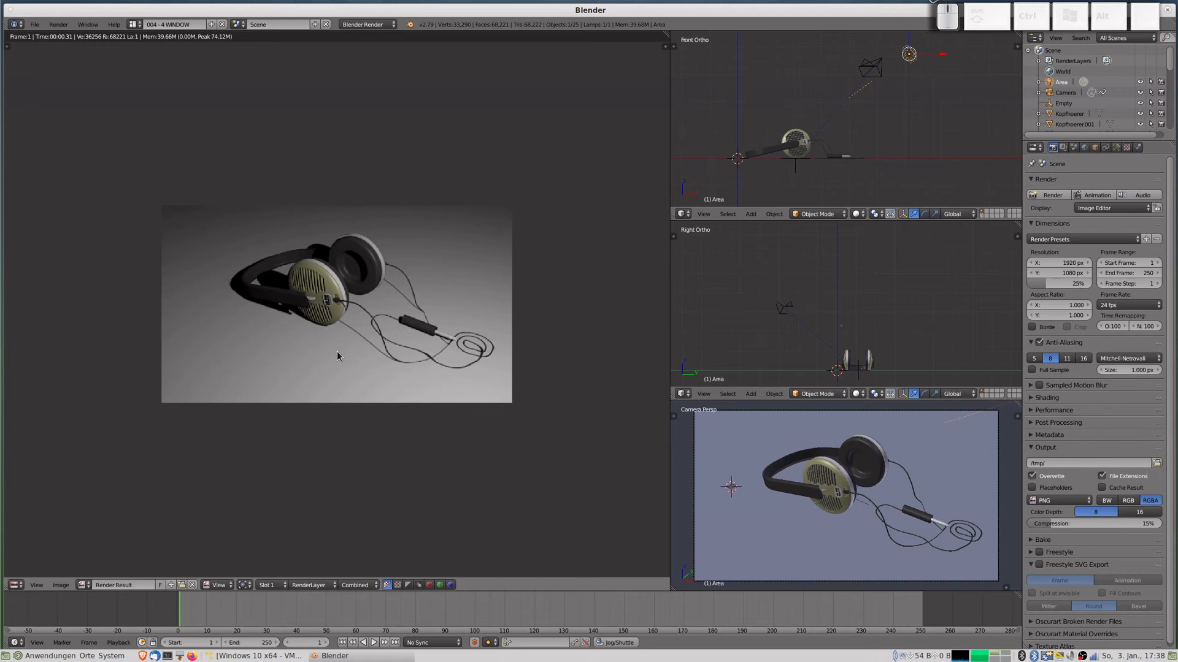
Close the render, select the floor plane and give it a new material.
key("Escape")
right_click(516, 390)
key("g")
right_click(482, 384)
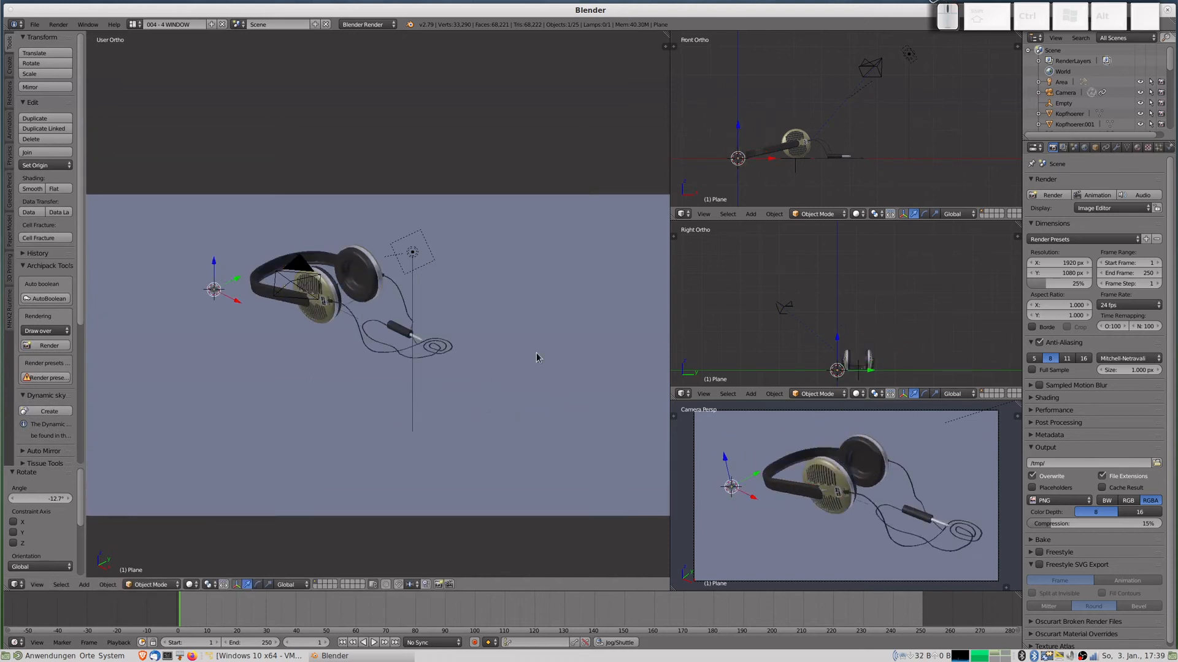
left_click(1138, 147)
left_click(1081, 218)
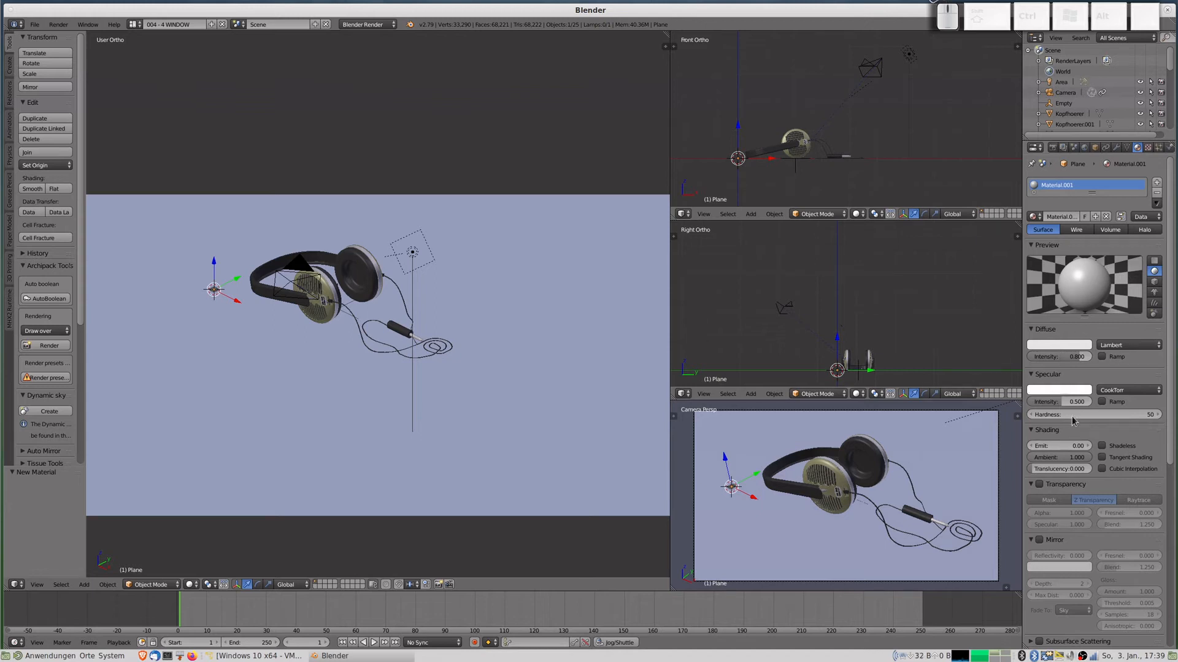
Enable Mirror on the floor plane's material with a reflectivity of 0.2 and render the scene.
left_click(1039, 542)
left_click(1057, 561)
type("0.2")
key("KP_Enter")
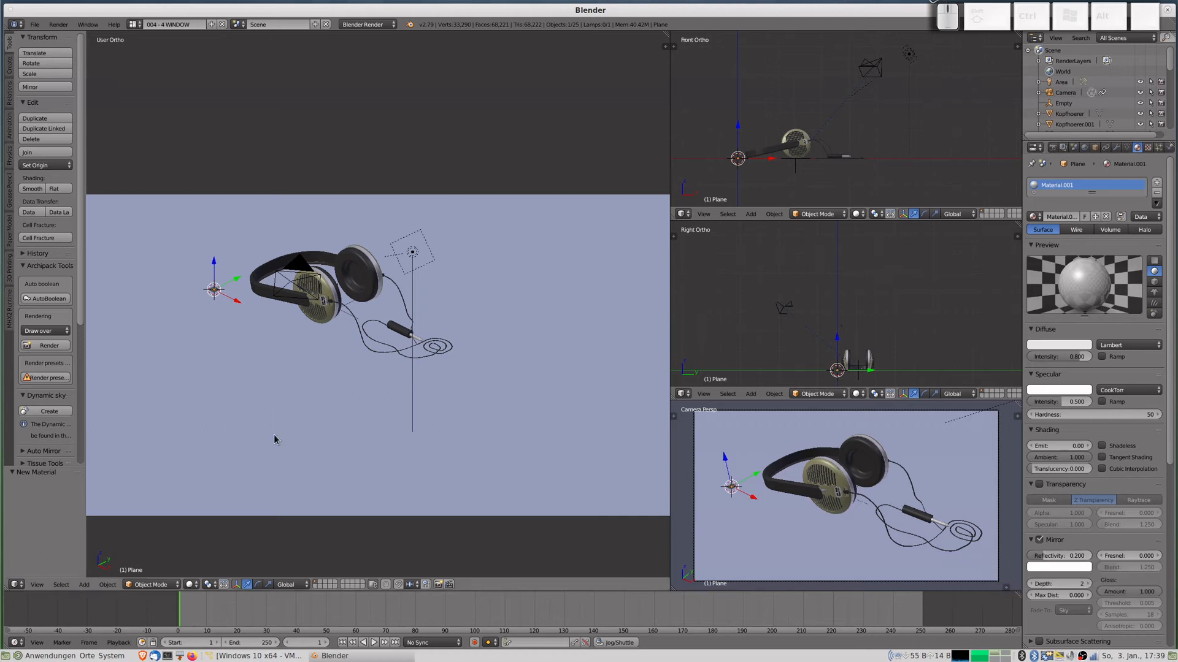
key("F12")
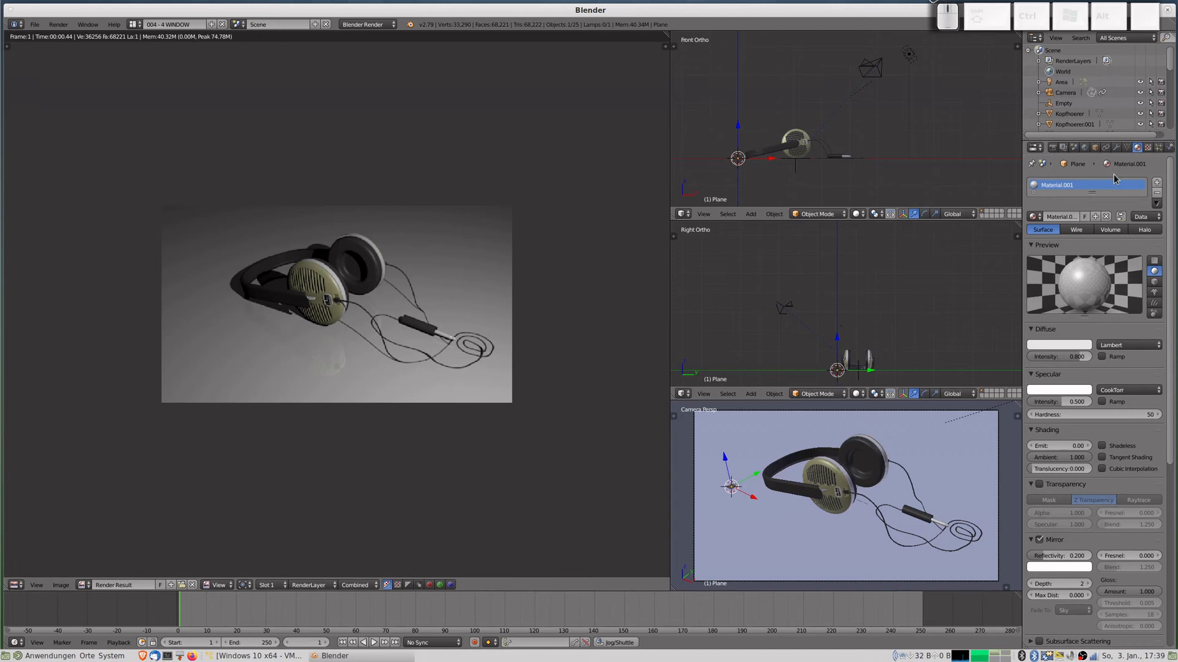
Add a new texture of type Clouds to the floor plane's material.
left_click(1148, 148)
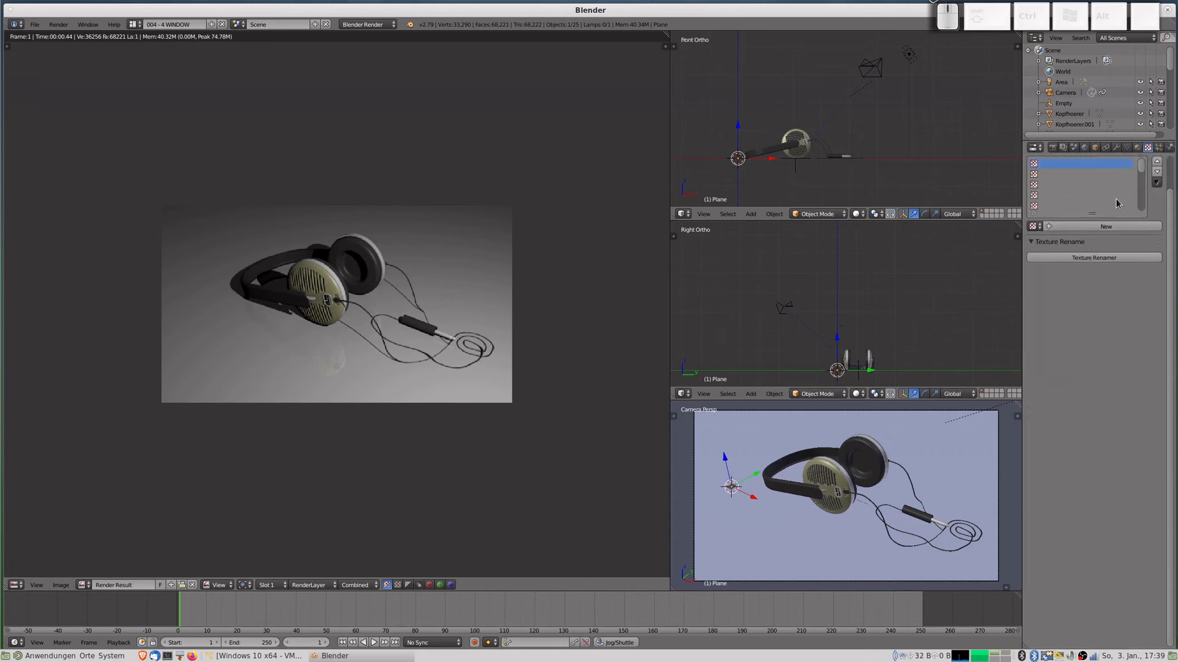
left_click(1122, 227)
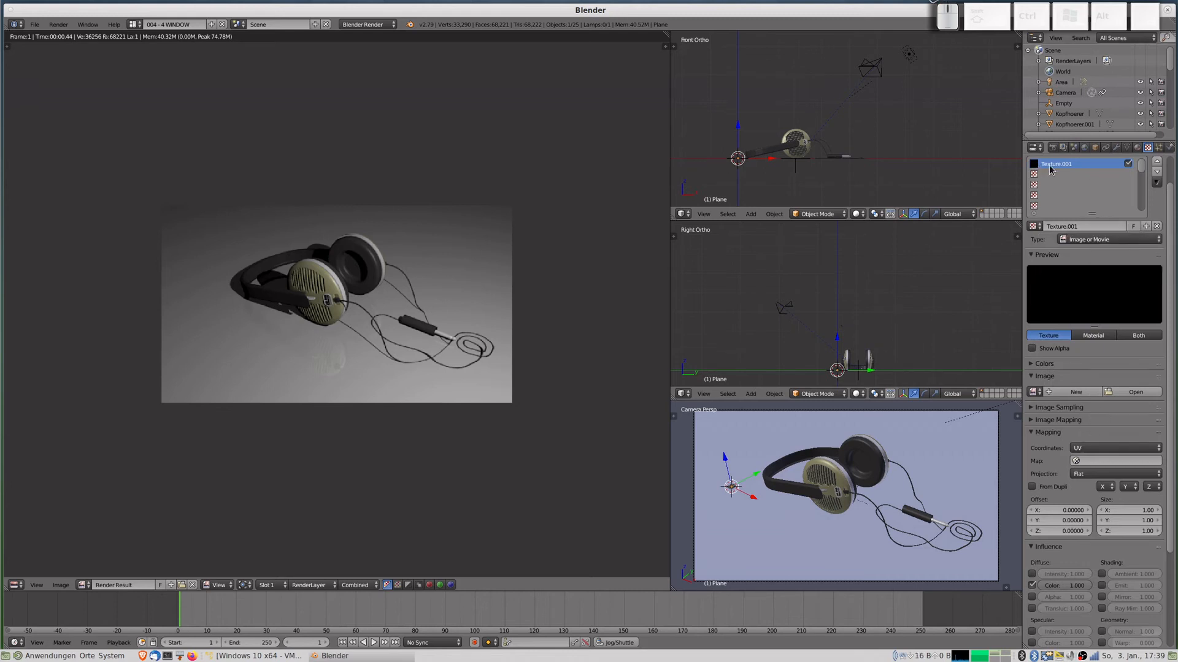
left_click(1098, 240)
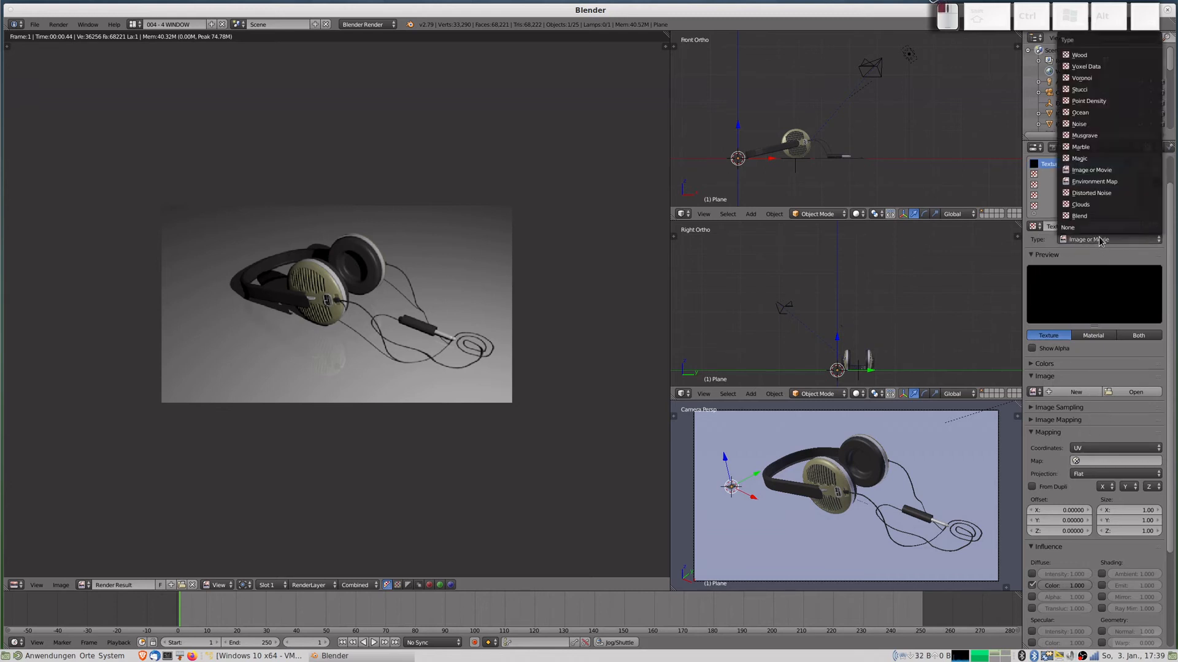
left_click(1083, 205)
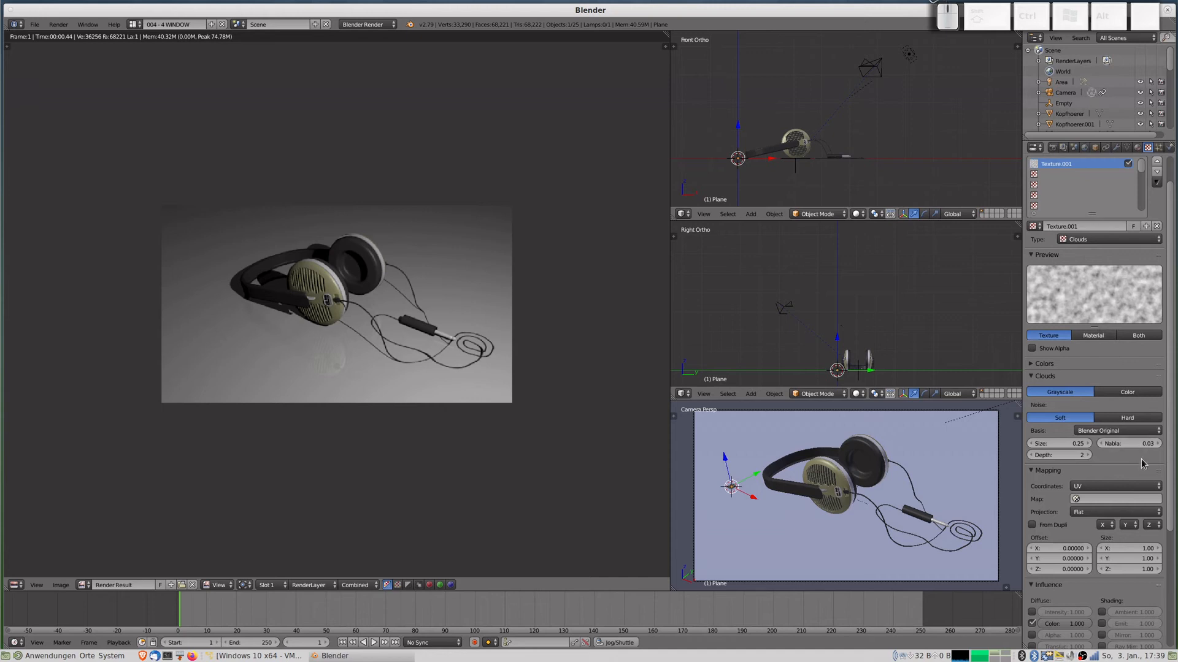
Map the clouds texture with Generated coordinates and a size of 50 in X, Y and Z.
left_click(1084, 488)
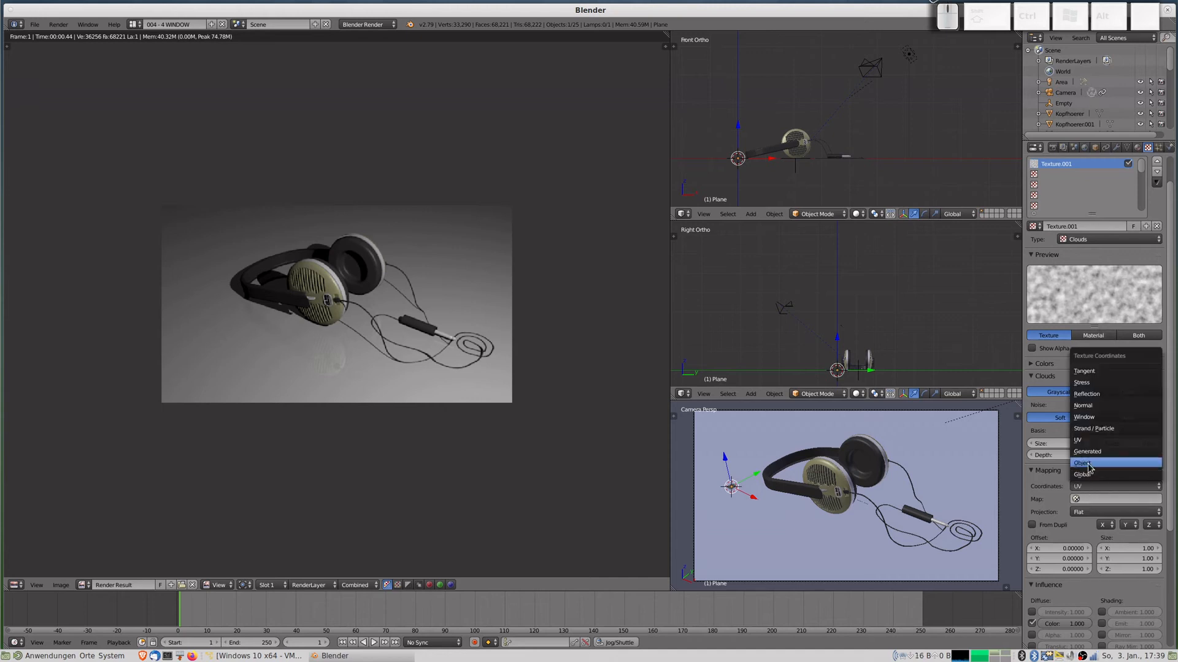
left_click(1091, 455)
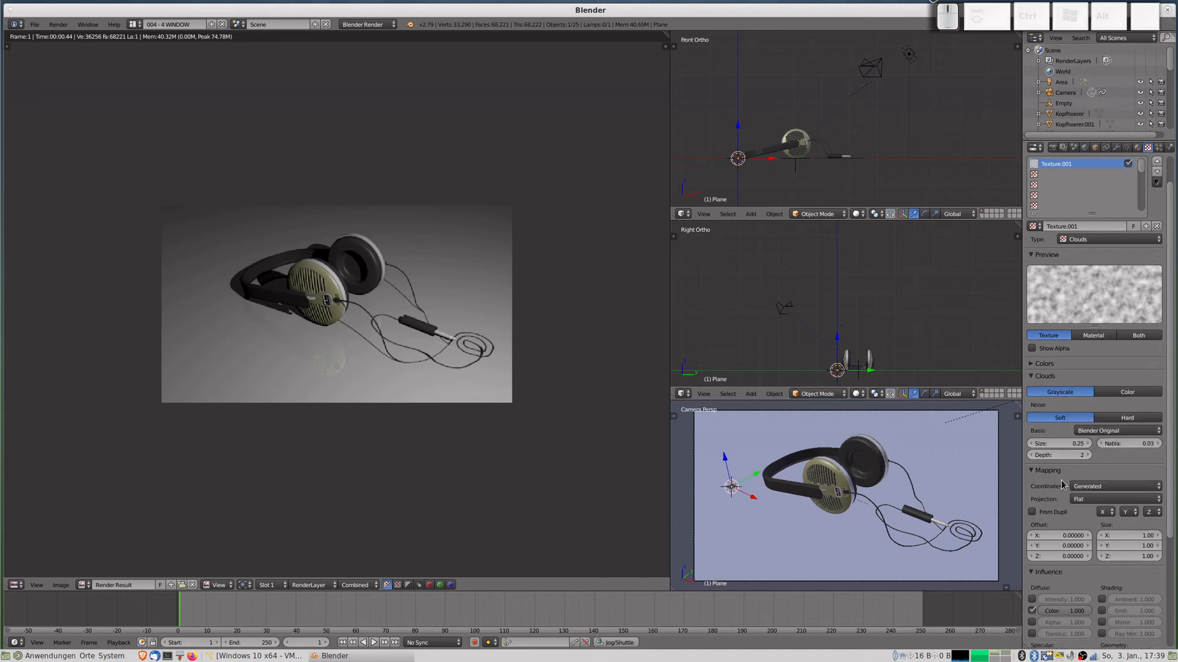
left_click(1121, 535)
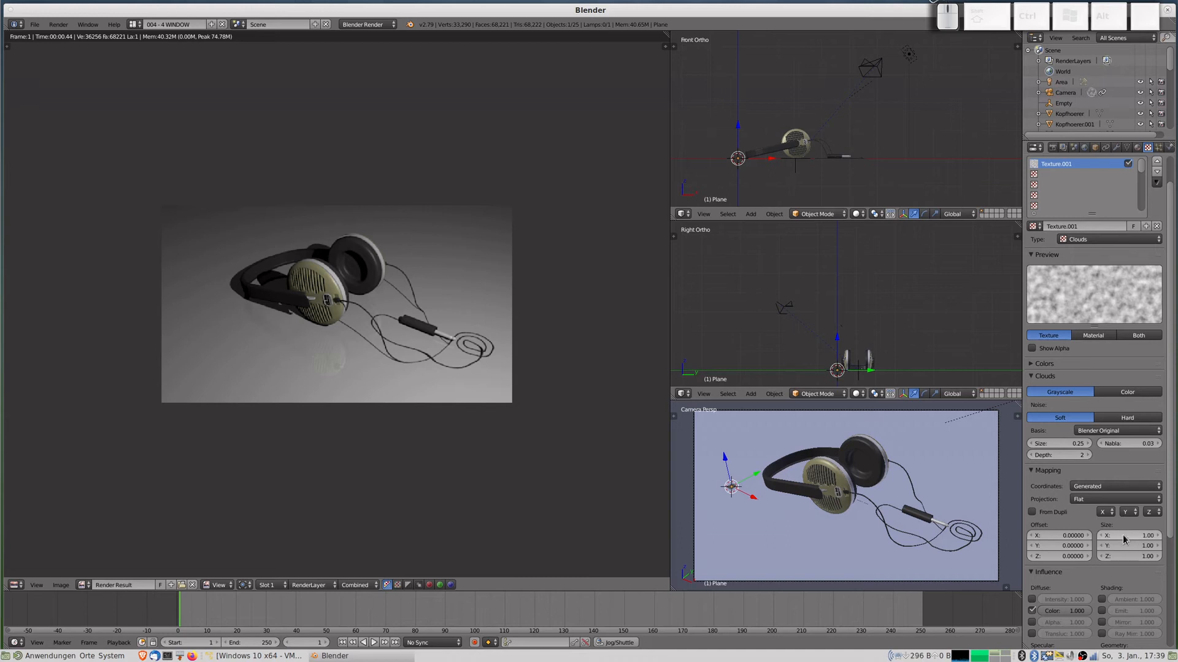
type("50")
key("Tab")
type("50")
key("Tab")
type("50")
key("Return")
Switch the clouds texture's influence from diffuse color to Normal at 0.1 and render the scene again.
left_click(1033, 611)
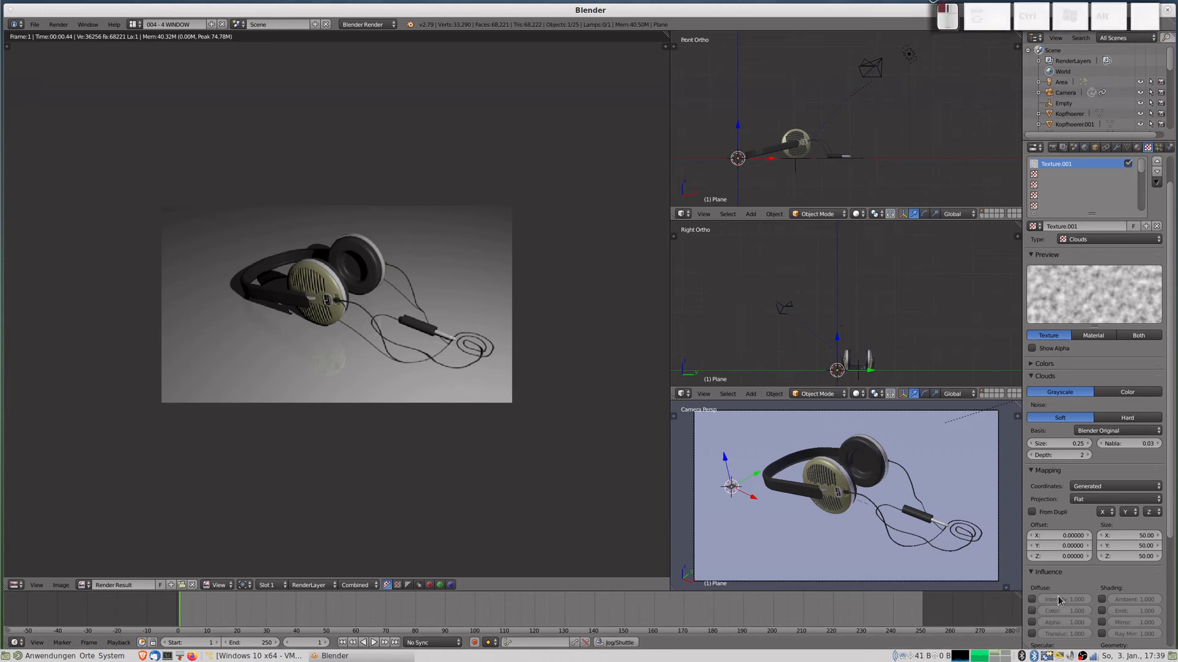
scroll(1085, 572, "down", 4)
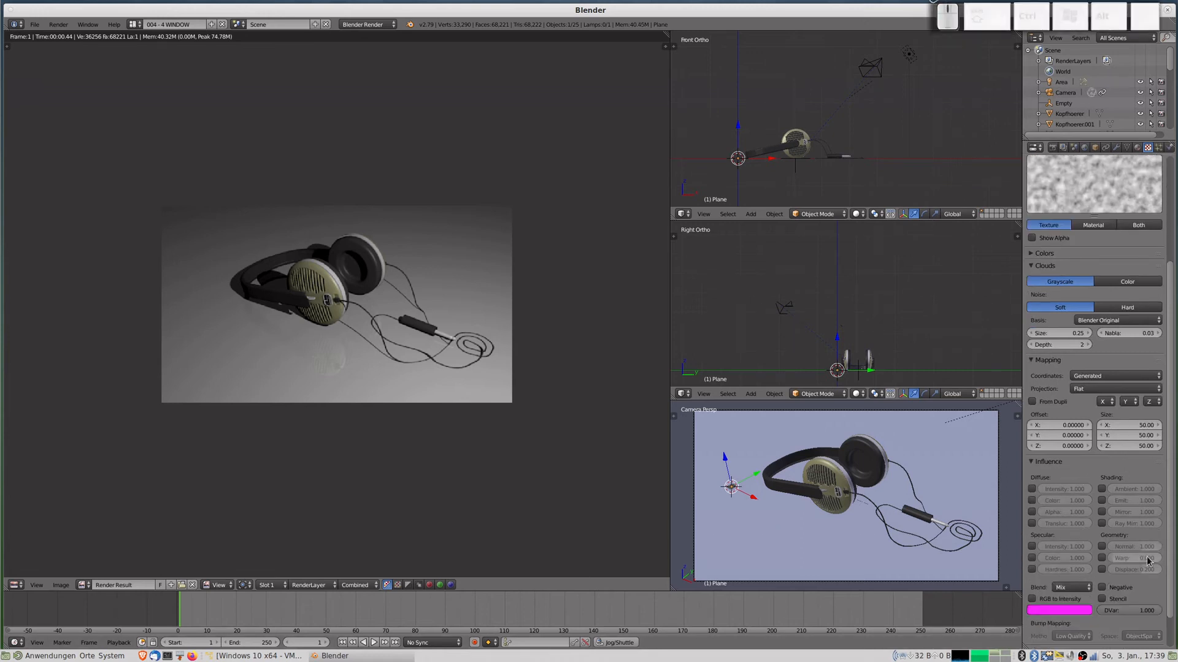
left_click(1103, 547)
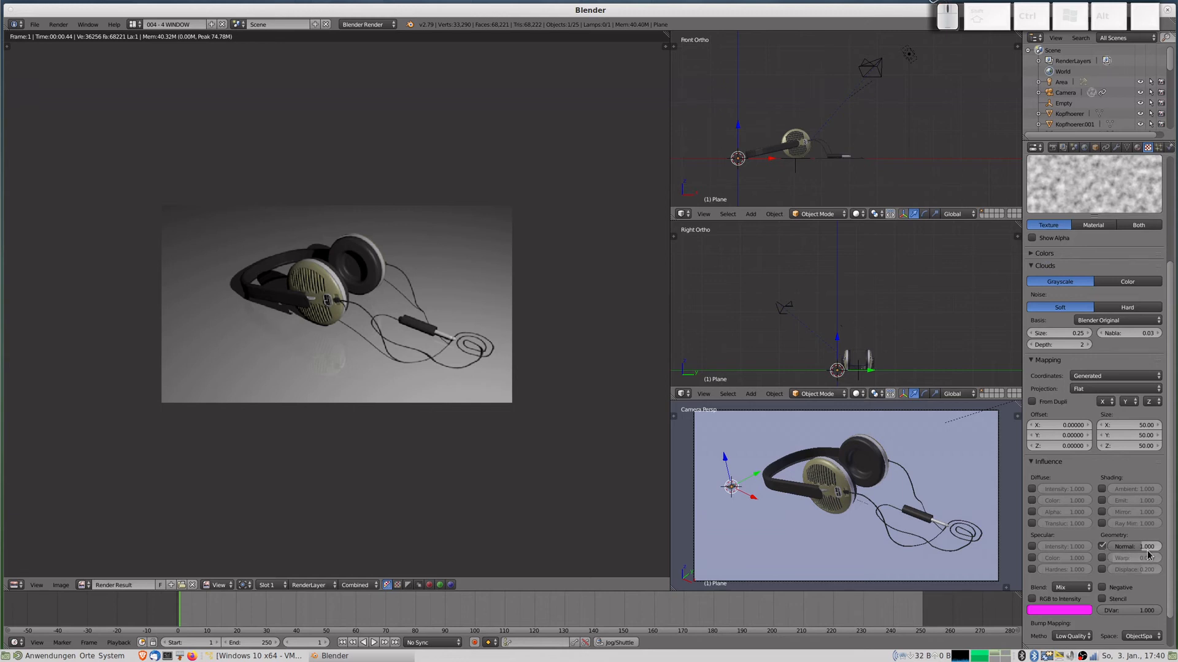
left_click(1134, 554)
type("0.1")
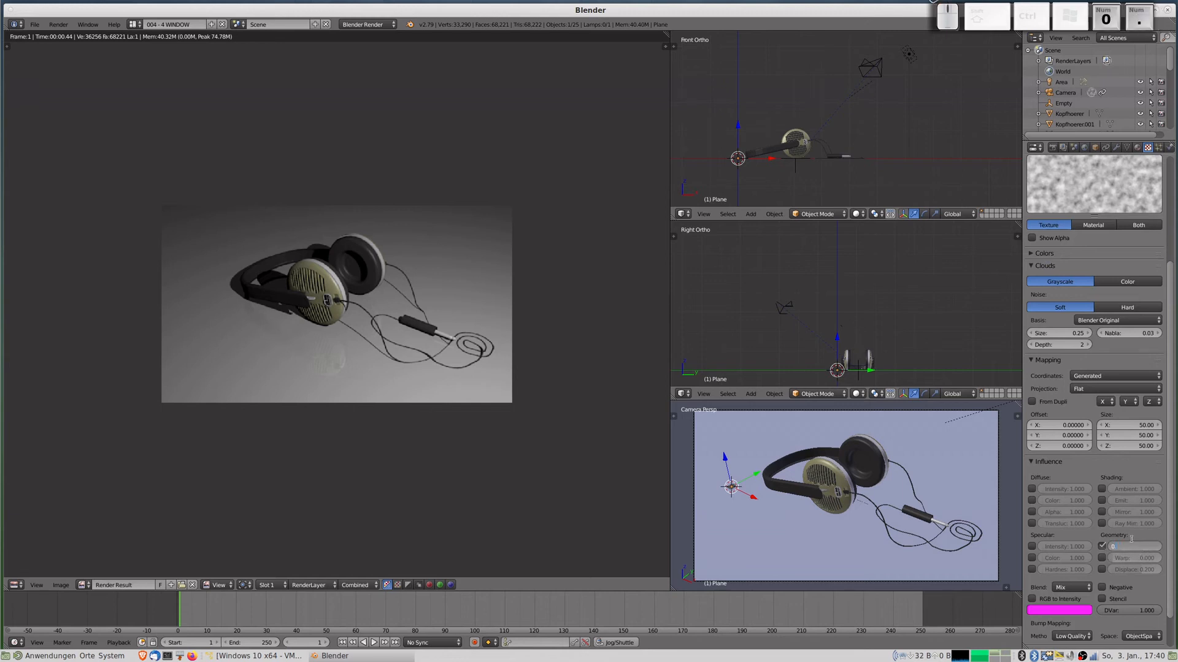
key("Return")
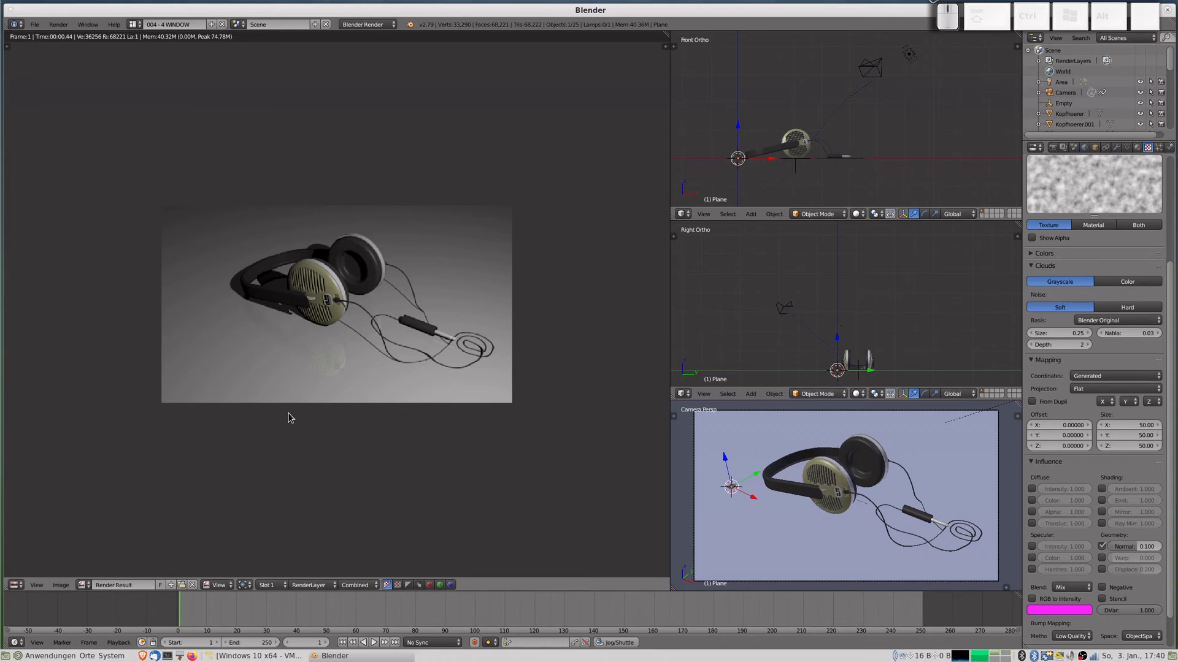
key("Escape")
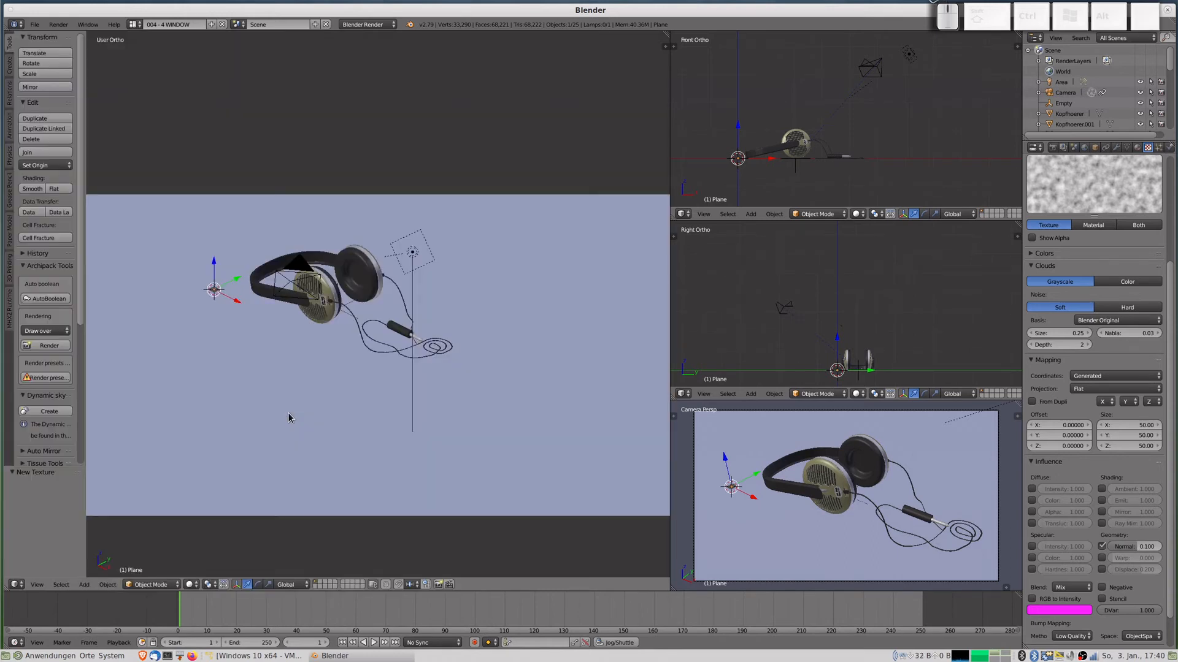
key("F12")
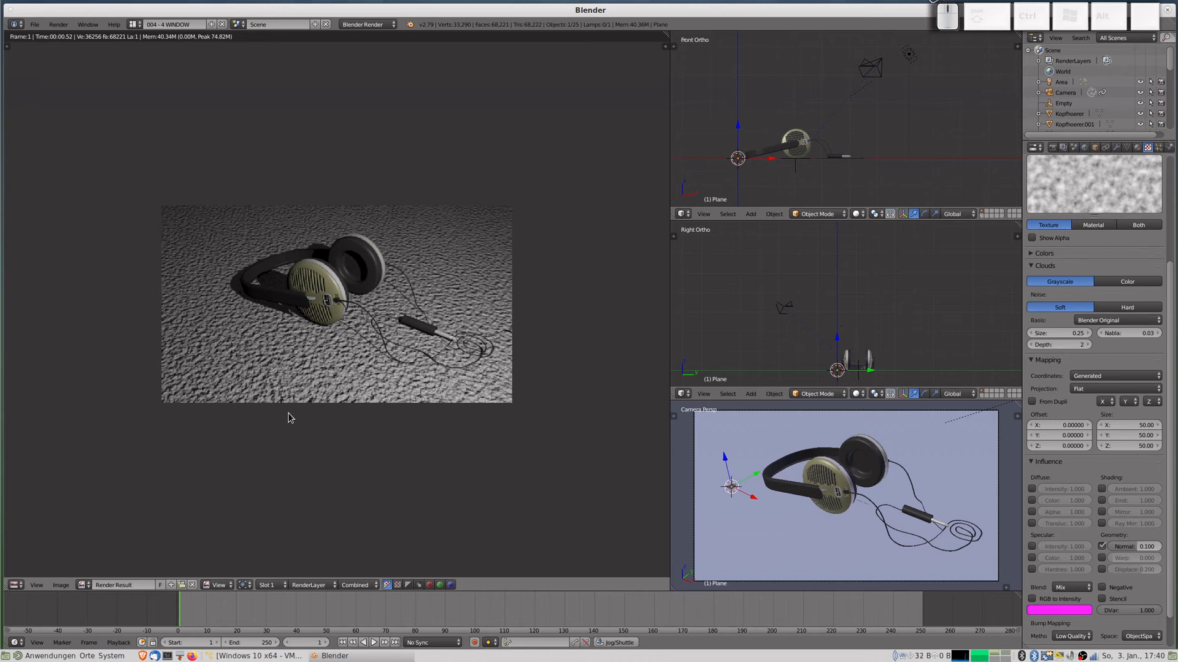
Set the clouds texture's mapping size to 1000 in X, Y and Z and re-render the scene.
left_click(1139, 426)
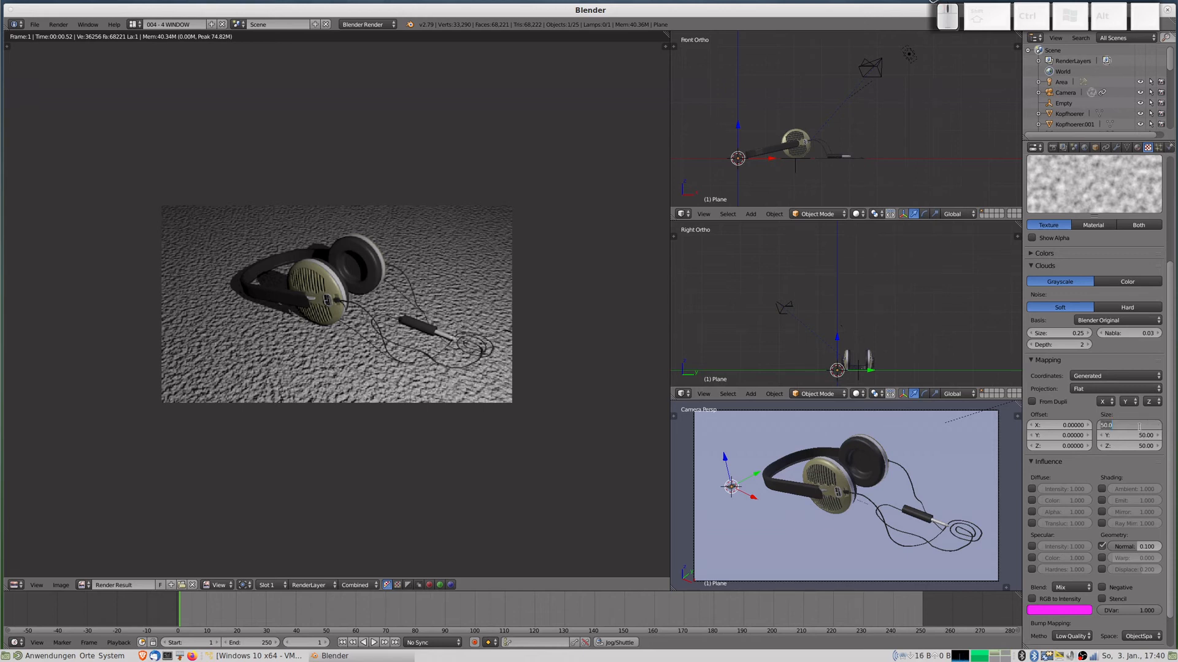
type("1000")
key("Tab")
type("100")
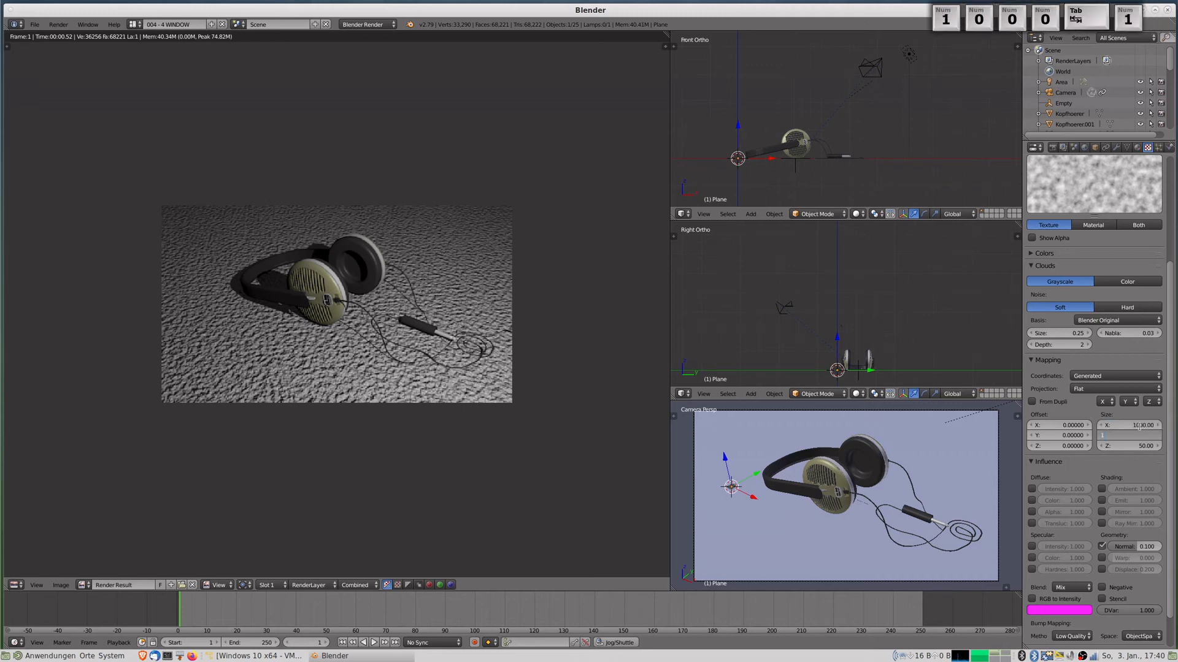
key("Tab")
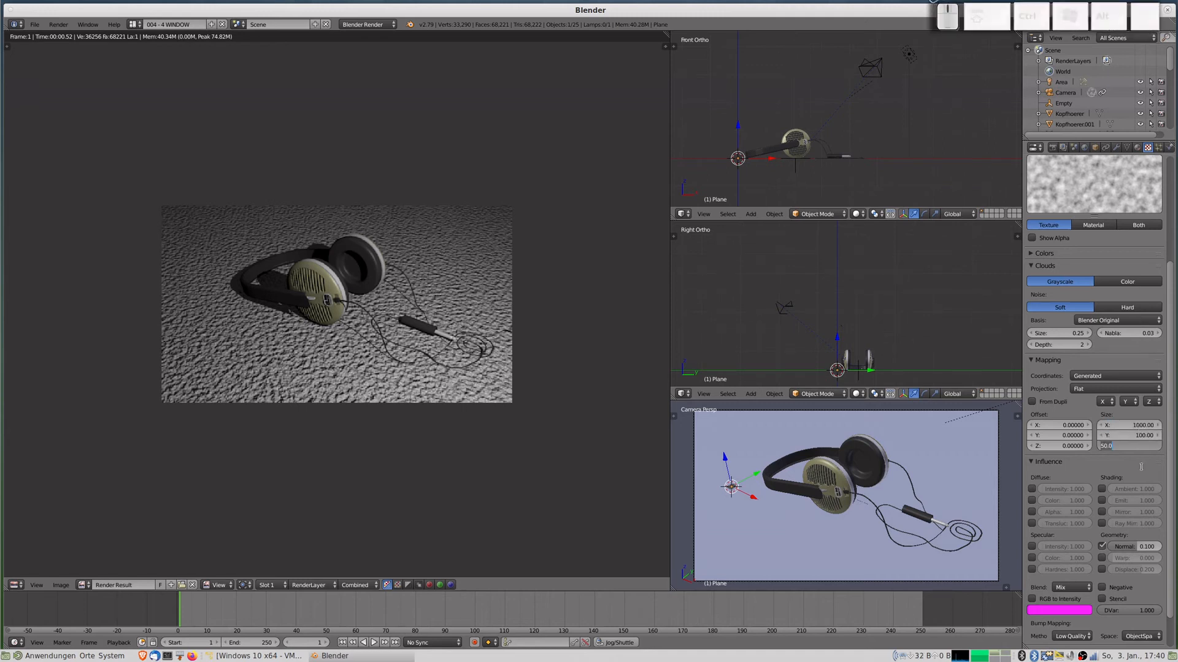
left_click(1142, 436)
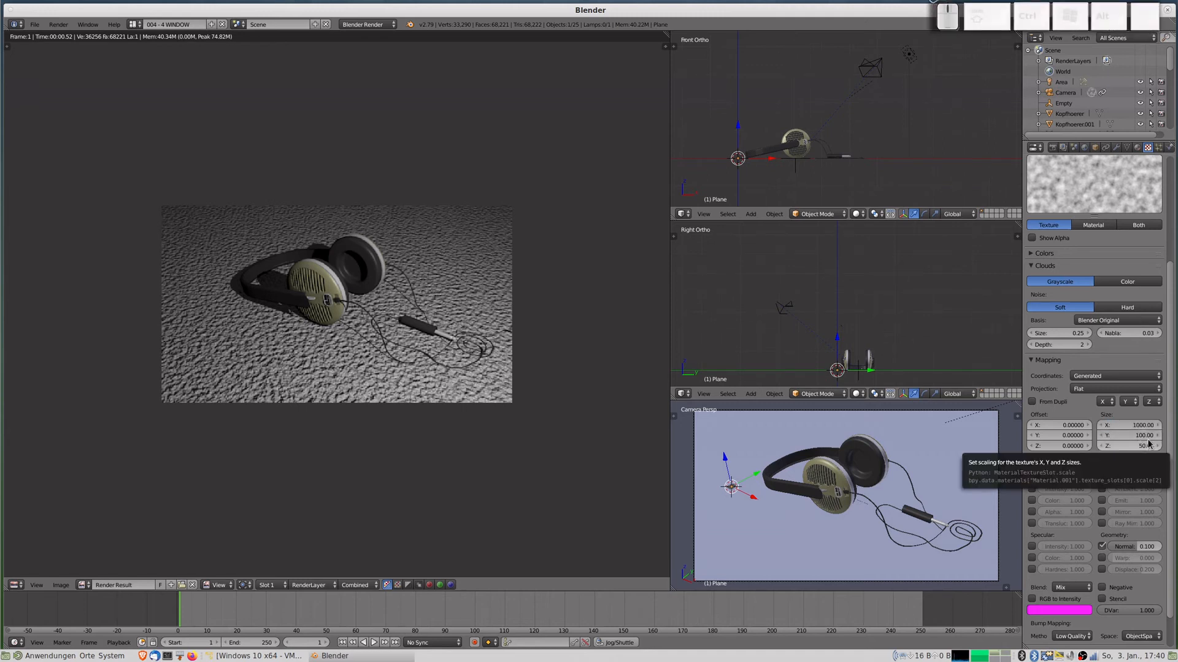
left_click(1145, 435)
type("1")
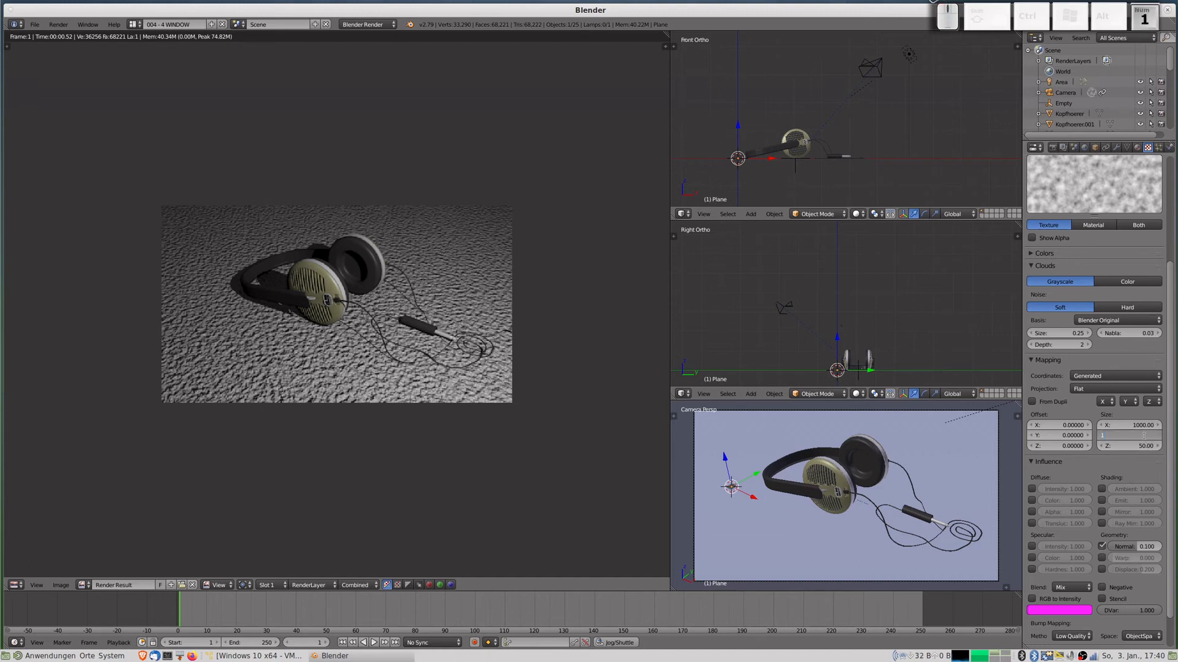
type("000")
key("Tab")
type("1000")
key("Return")
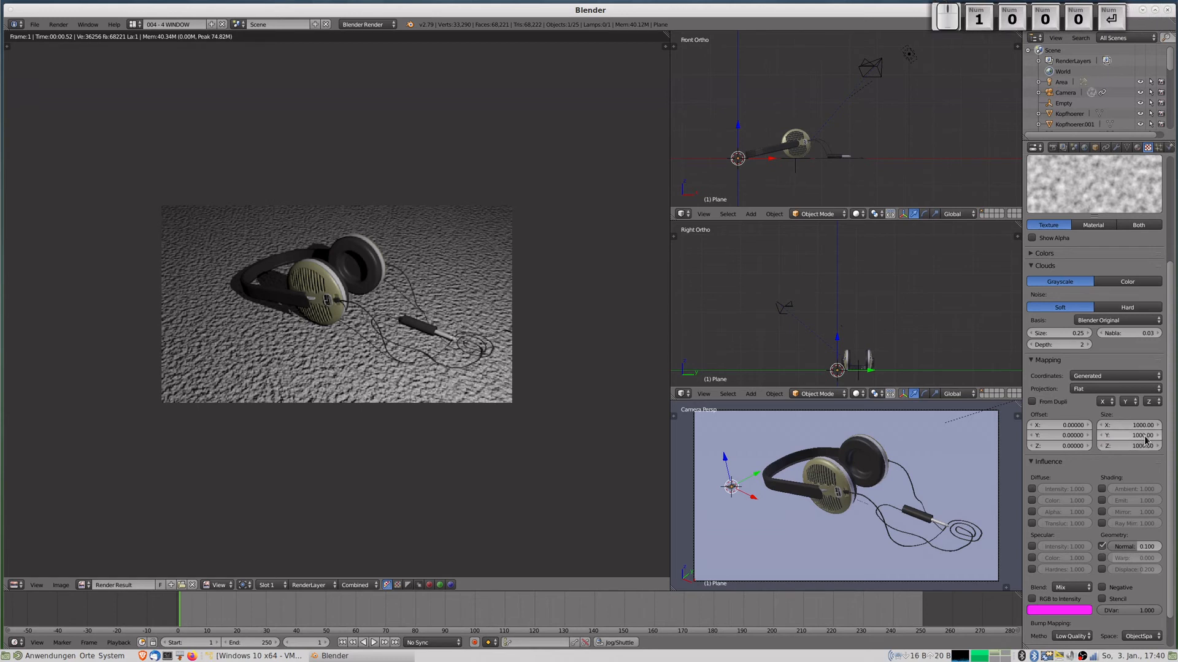
key("F12")
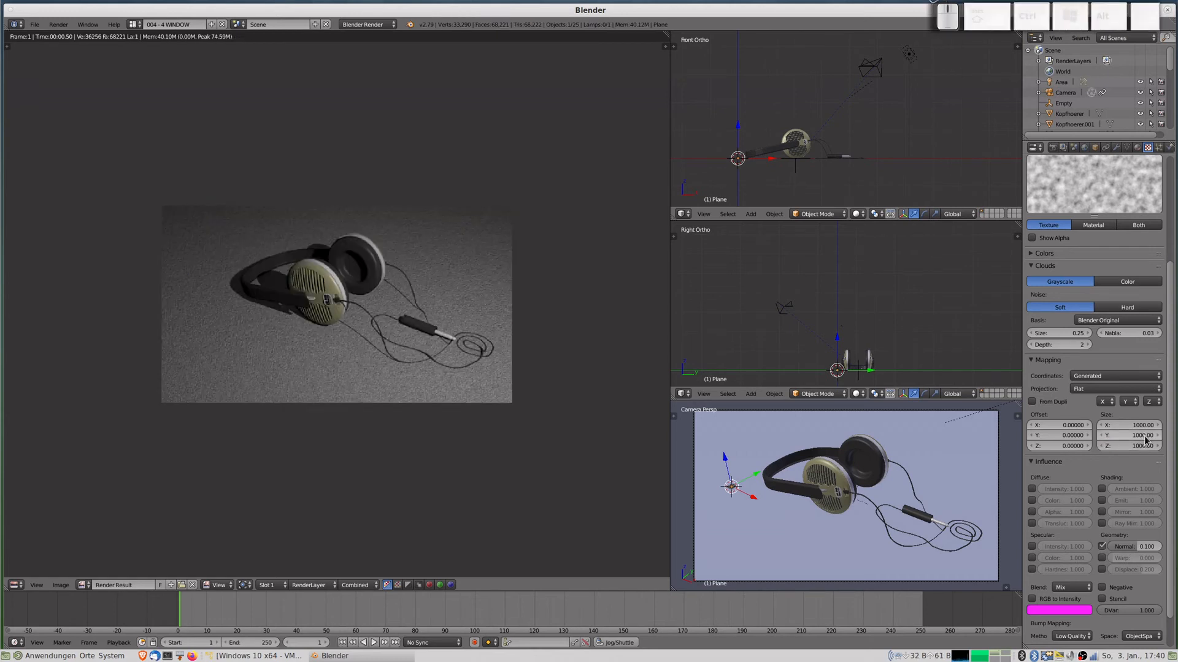
Set the clouds texture's Normal influence to 0.02 and render the scene.
left_click(1133, 546)
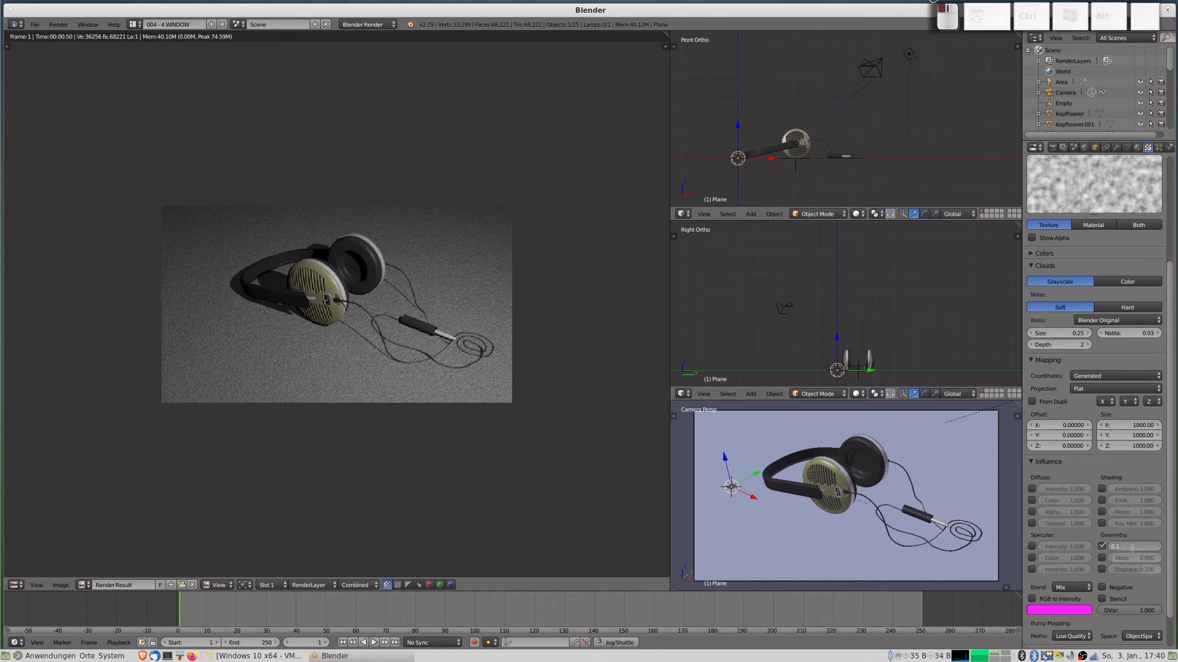
type("0.02")
key("KP_Enter")
key("F12")
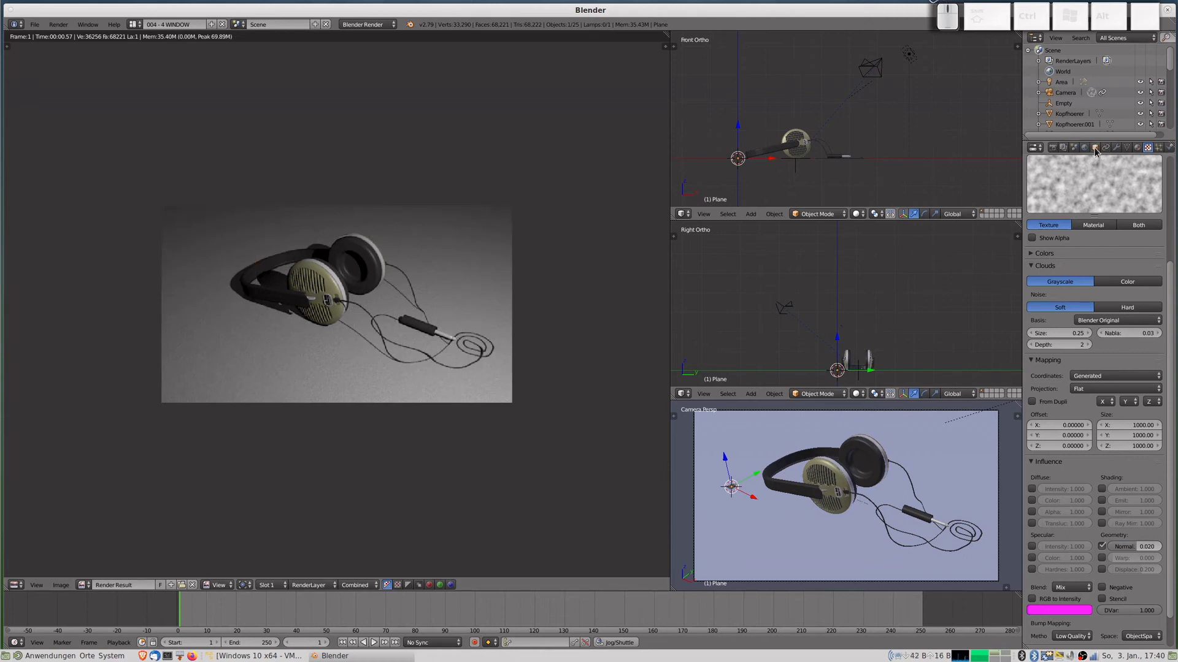
Set the mirror reflectivity of the floor plane's material to 0.8.
left_click(1137, 147)
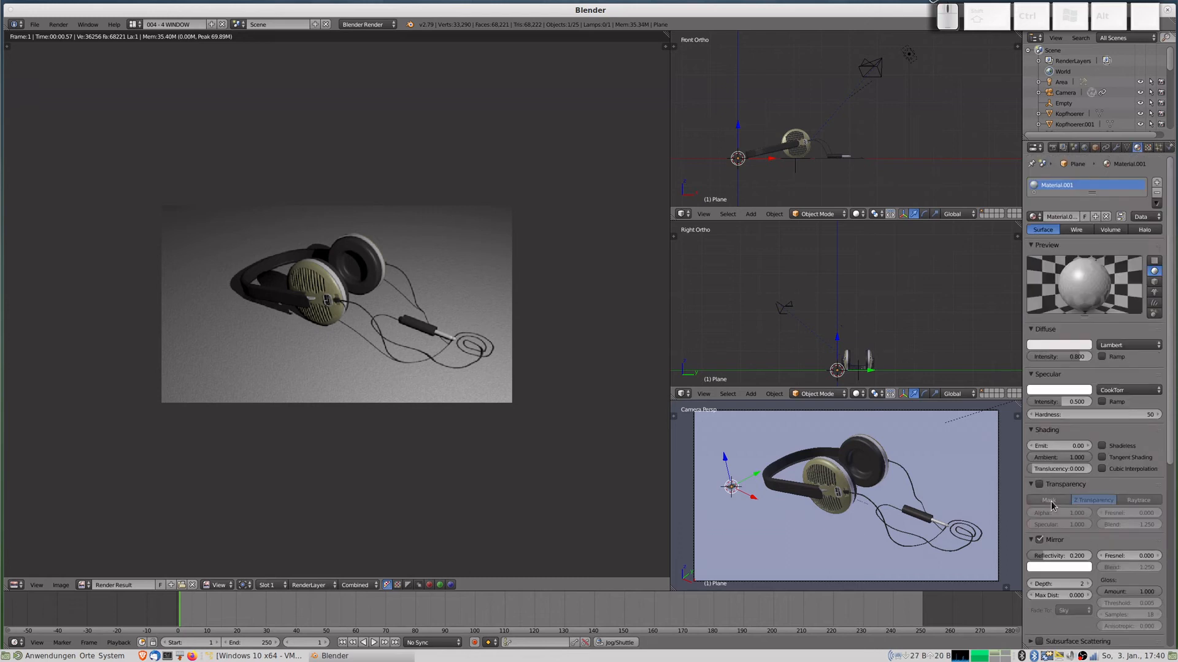
left_click(1047, 559)
type("0.8")
key("Return")
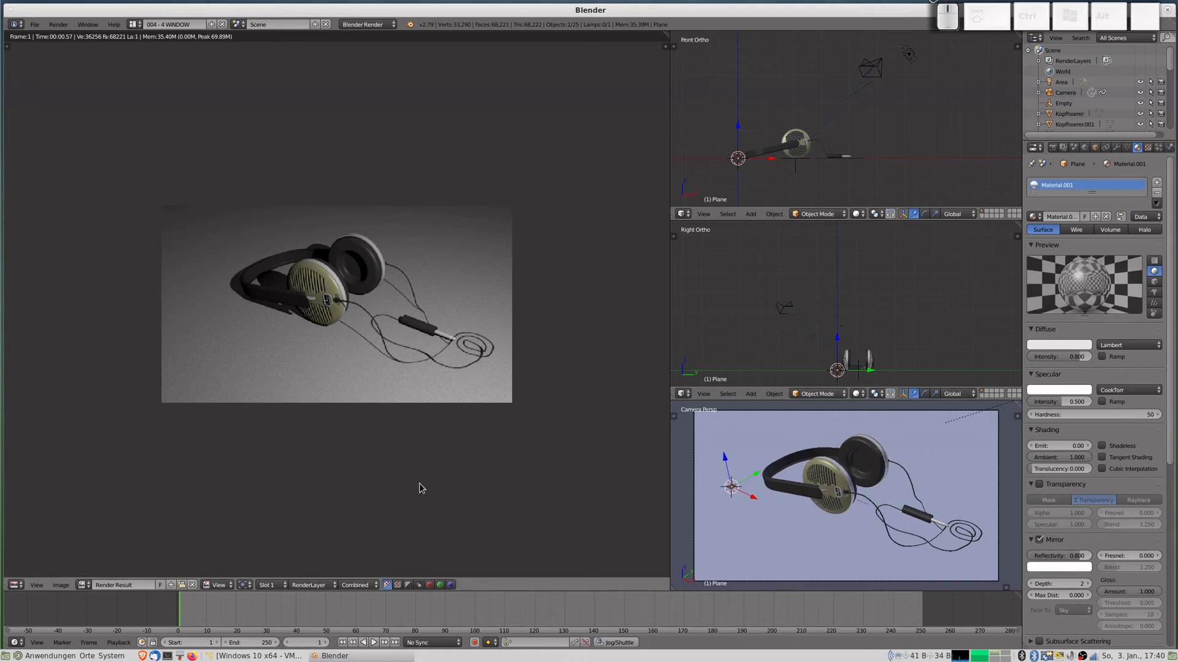
Render the scene with the changed floor reflectivity and inspect the reflections around the headphones.
key("F12")
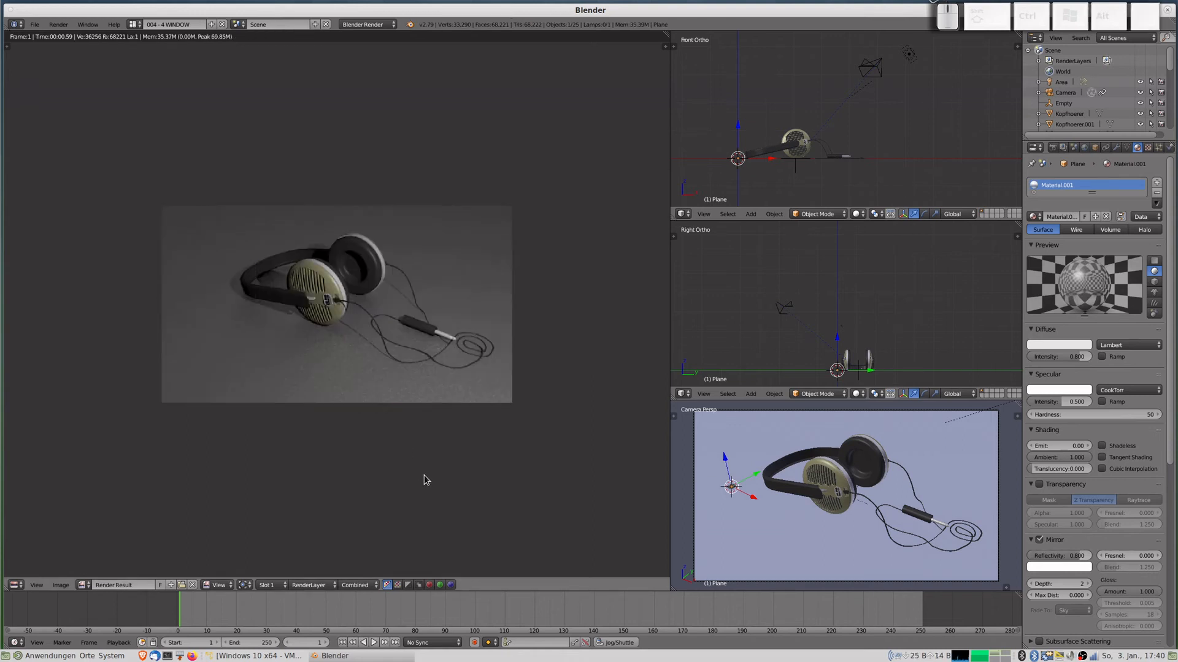
scroll(315, 363, "up", 2)
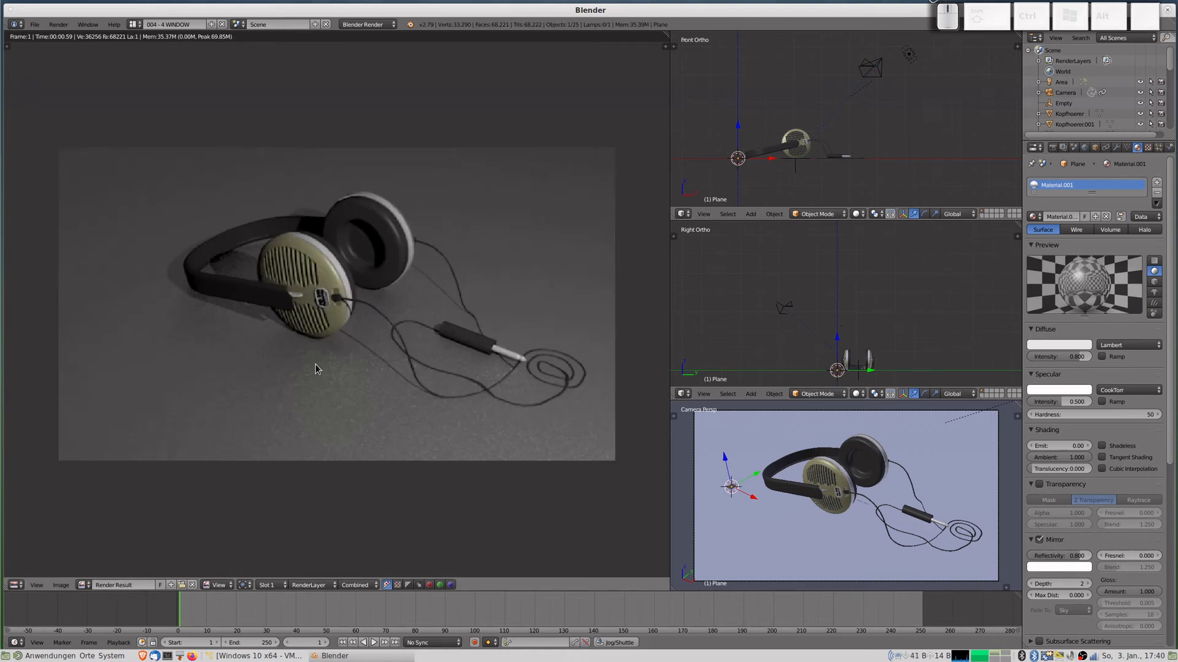
scroll(315, 363, "up", 1)
scroll(316, 363, "down", 2)
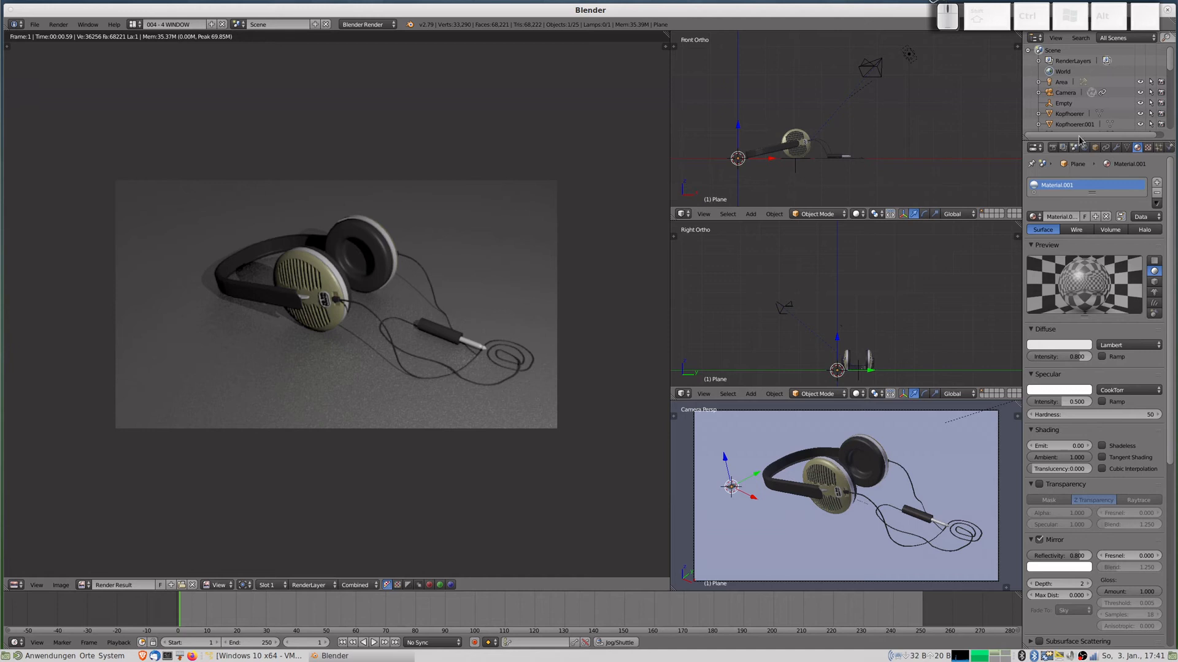
Set the render resolution scale to 100% and render the scene to inspect the headphones and floor up close.
left_click(1052, 148)
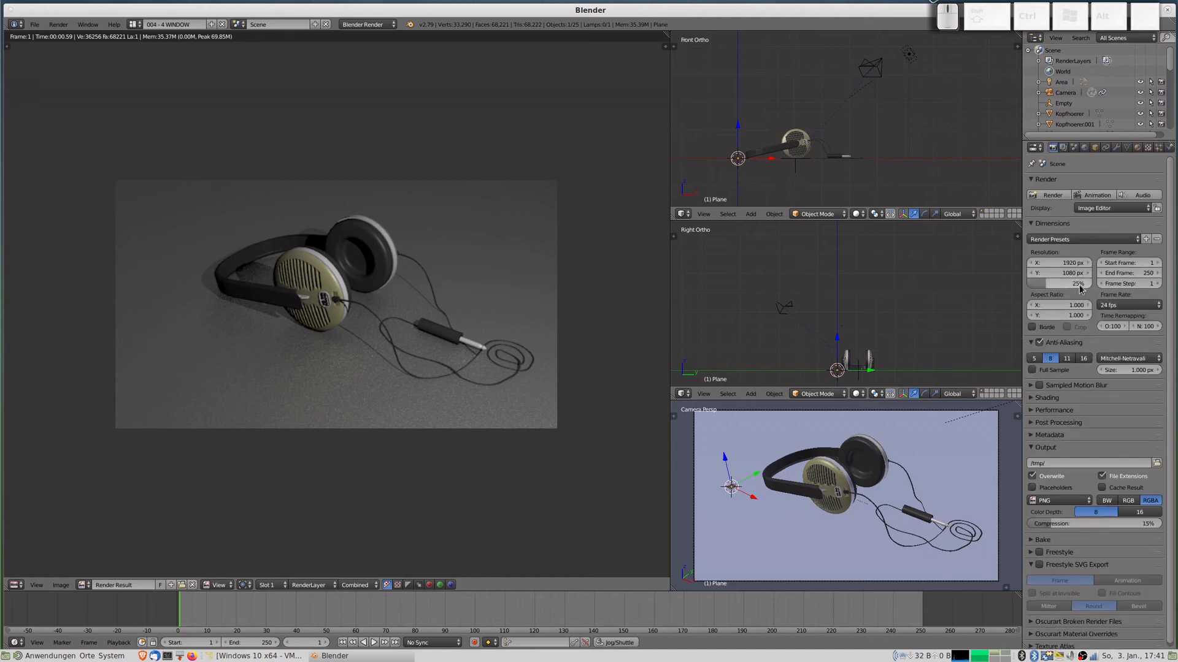
left_click(1049, 285)
type("100")
key("Return")
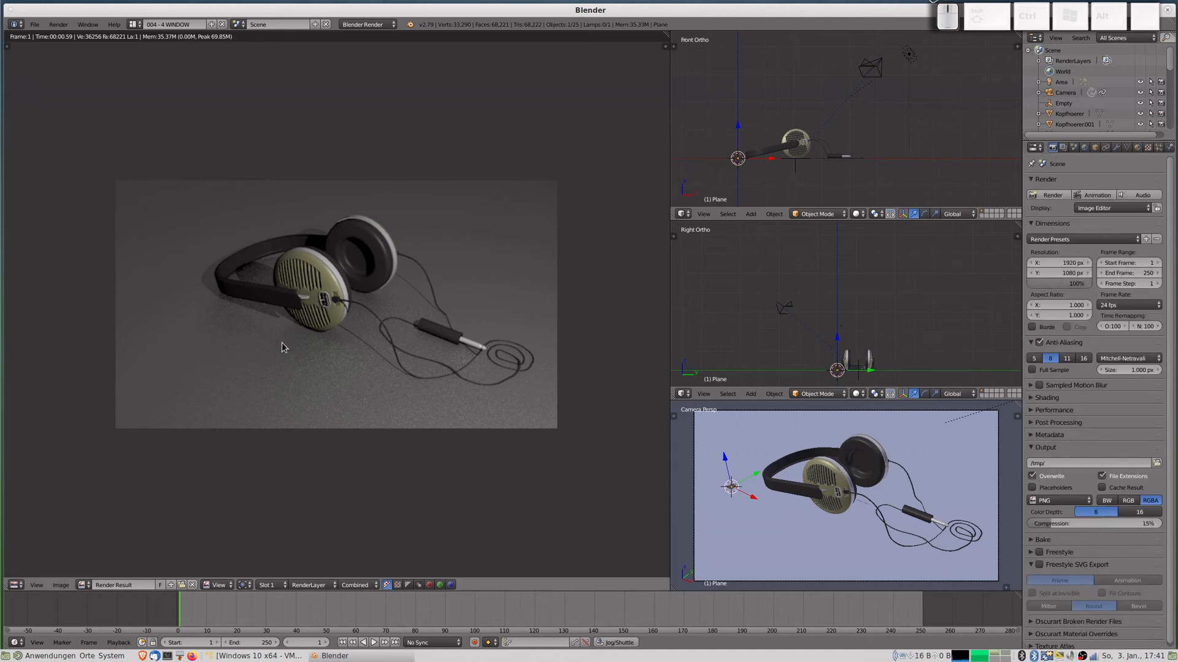
key("F12")
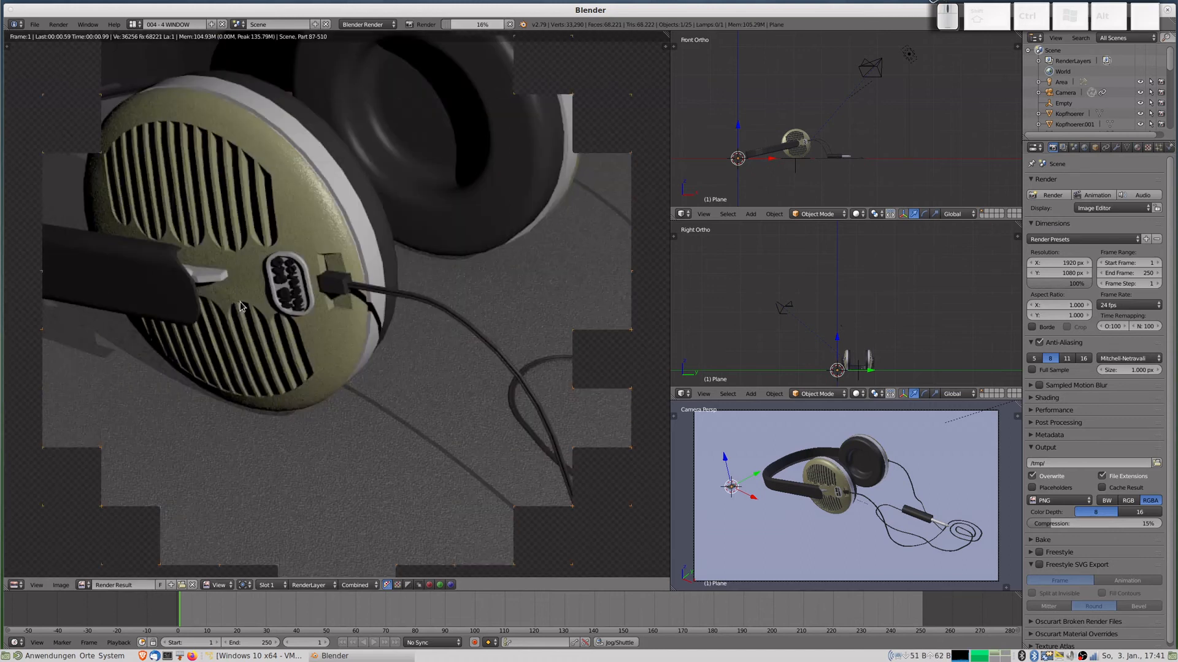
scroll(265, 300, "up", 3)
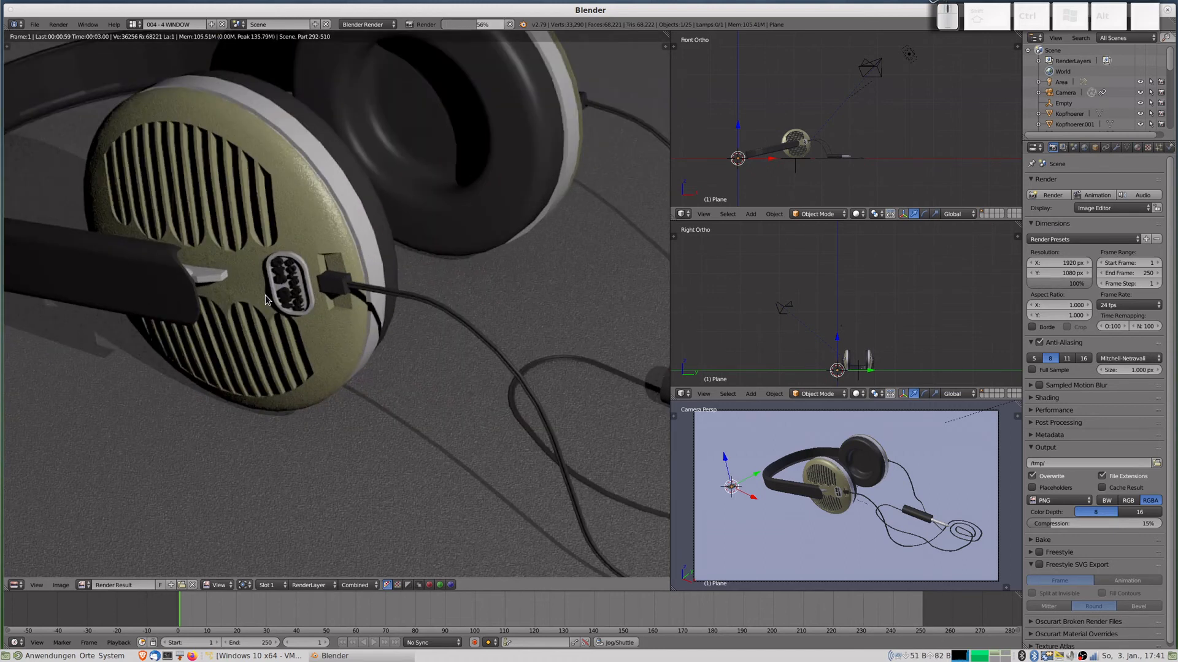
scroll(314, 209, "up", 1)
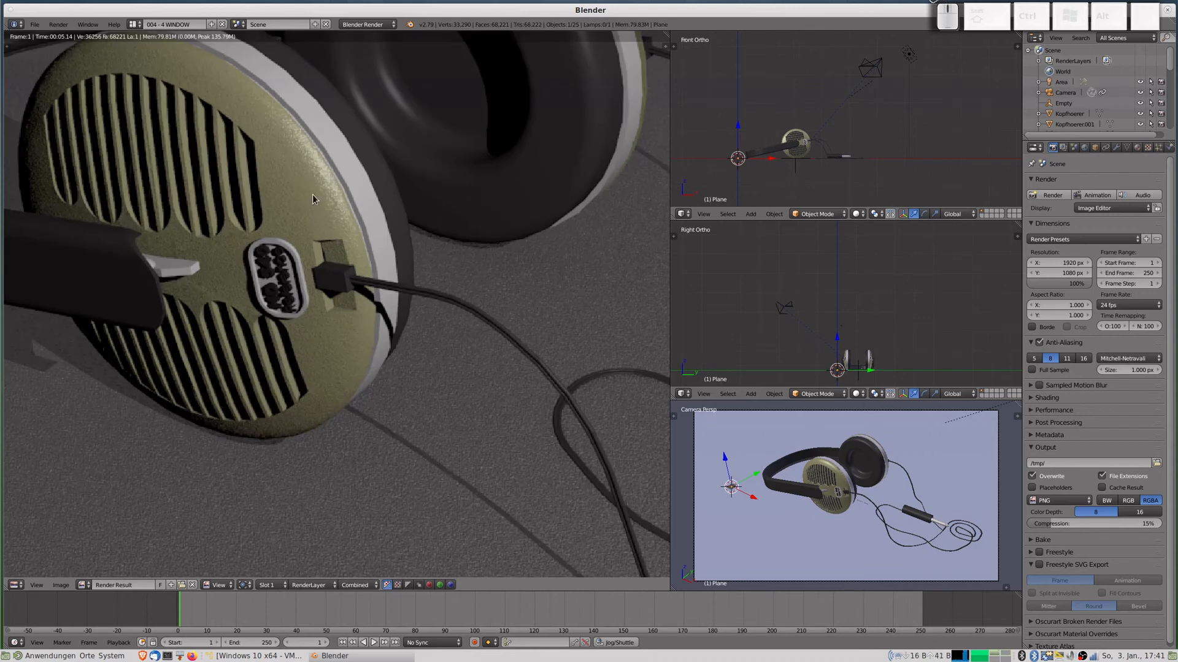
scroll(313, 198, "down", 4)
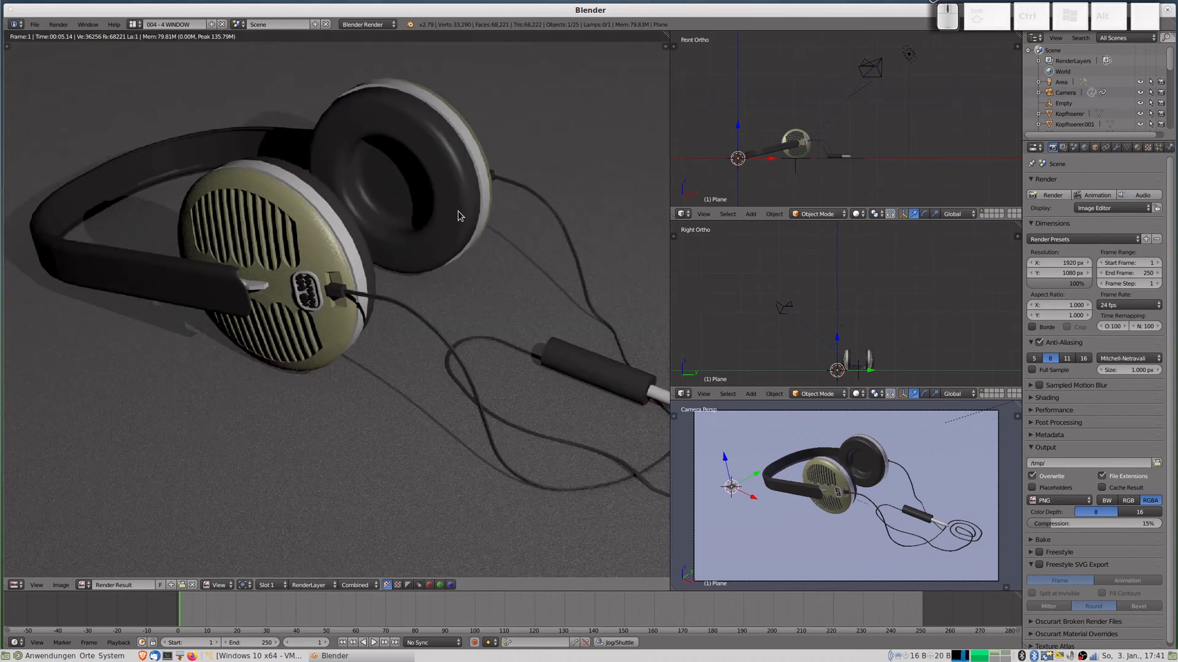
scroll(439, 410, "down", 2)
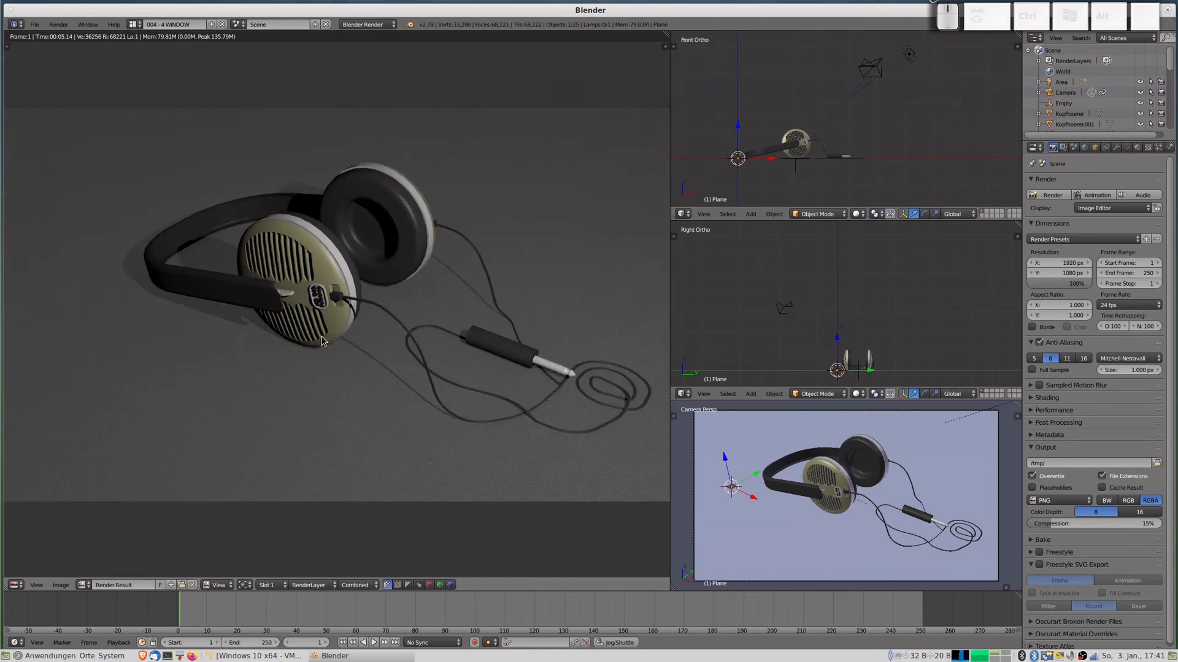
scroll(303, 403, "up", 3)
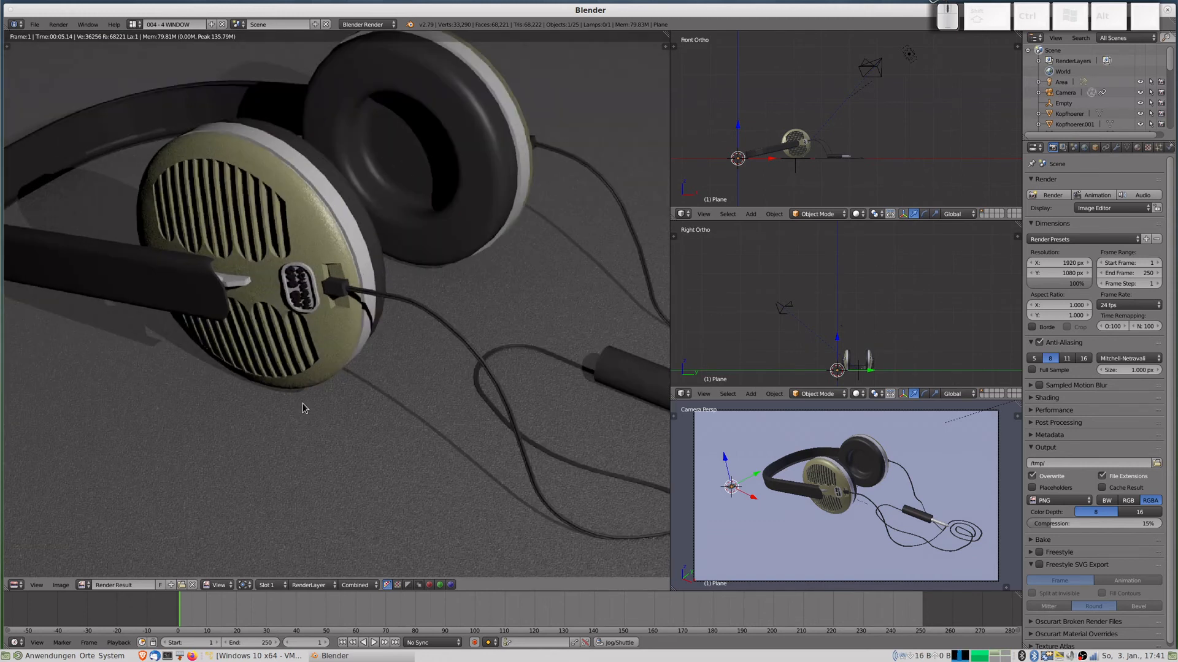
scroll(377, 455, "down", 4)
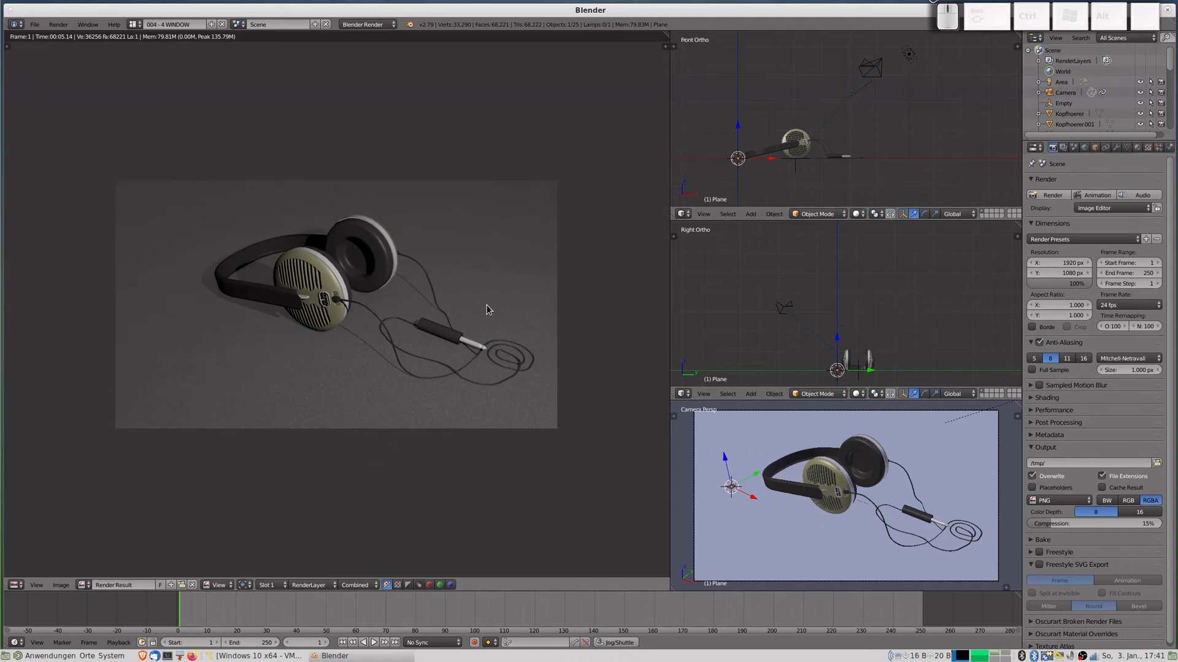
Close the render and switch the floor clouds texture's influence from Normal to diffuse color.
key("Escape")
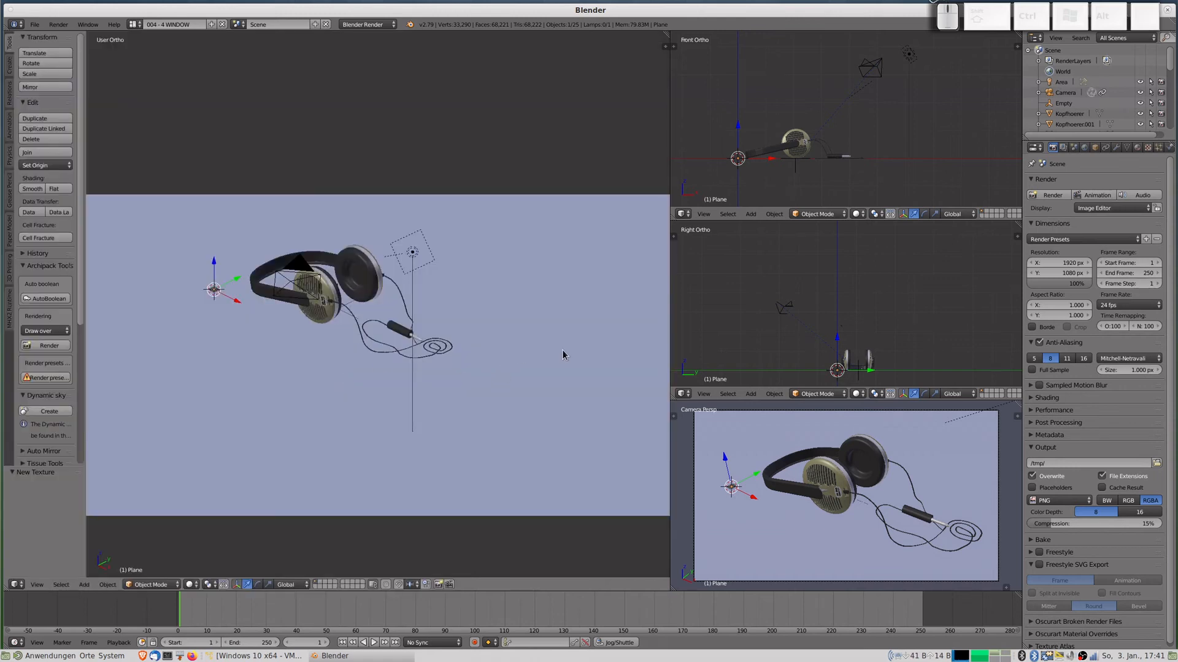
scroll(402, 389, "down", 5)
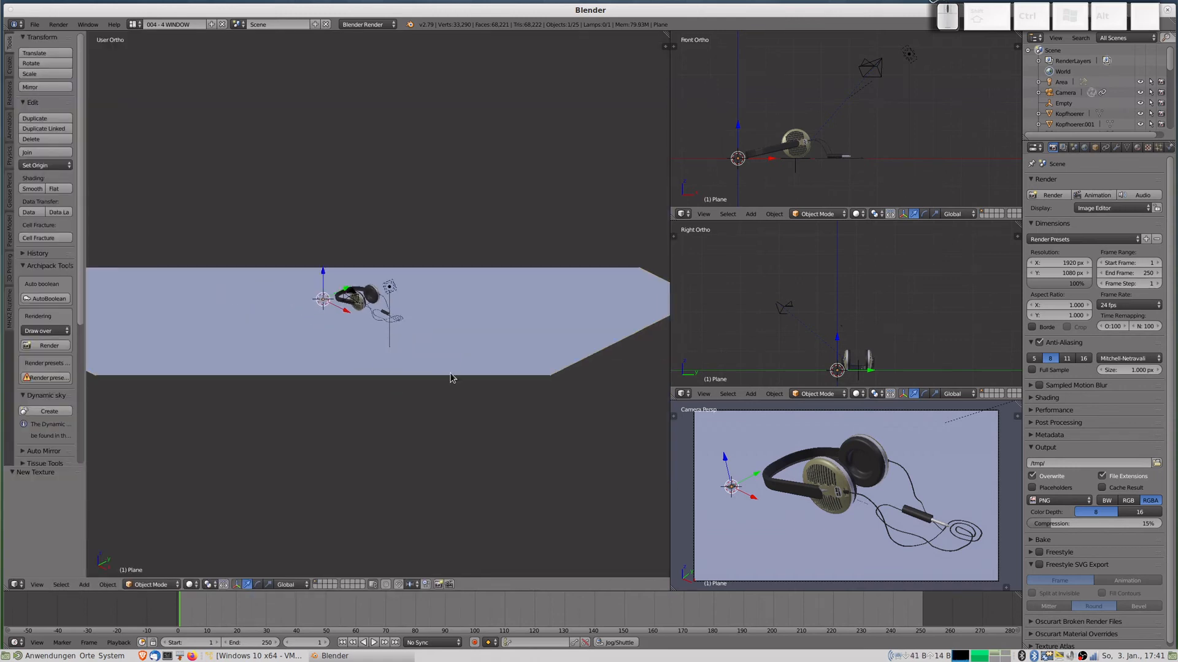
scroll(482, 329, "up", 9)
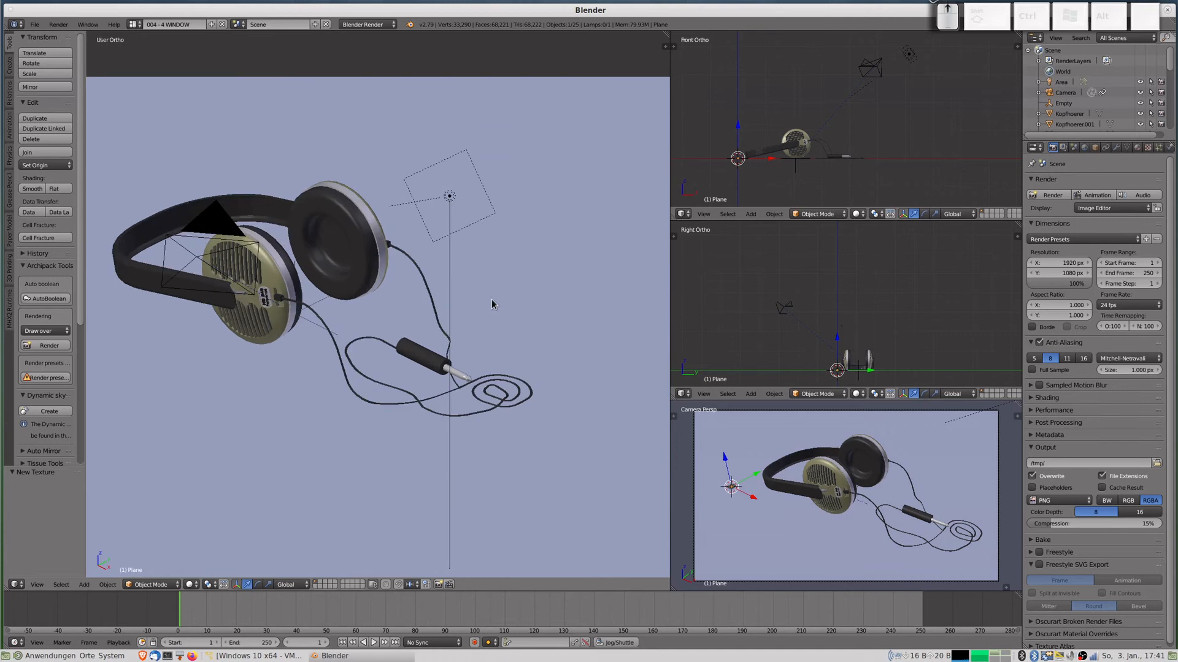
left_click(1148, 148)
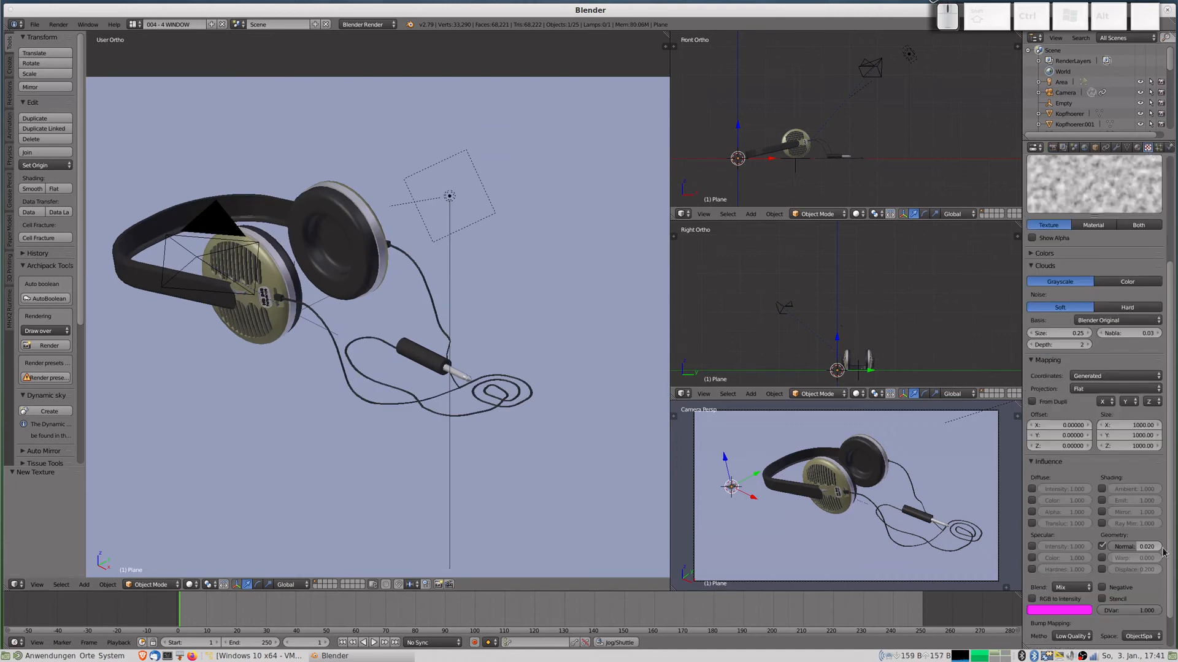
left_click(1103, 547)
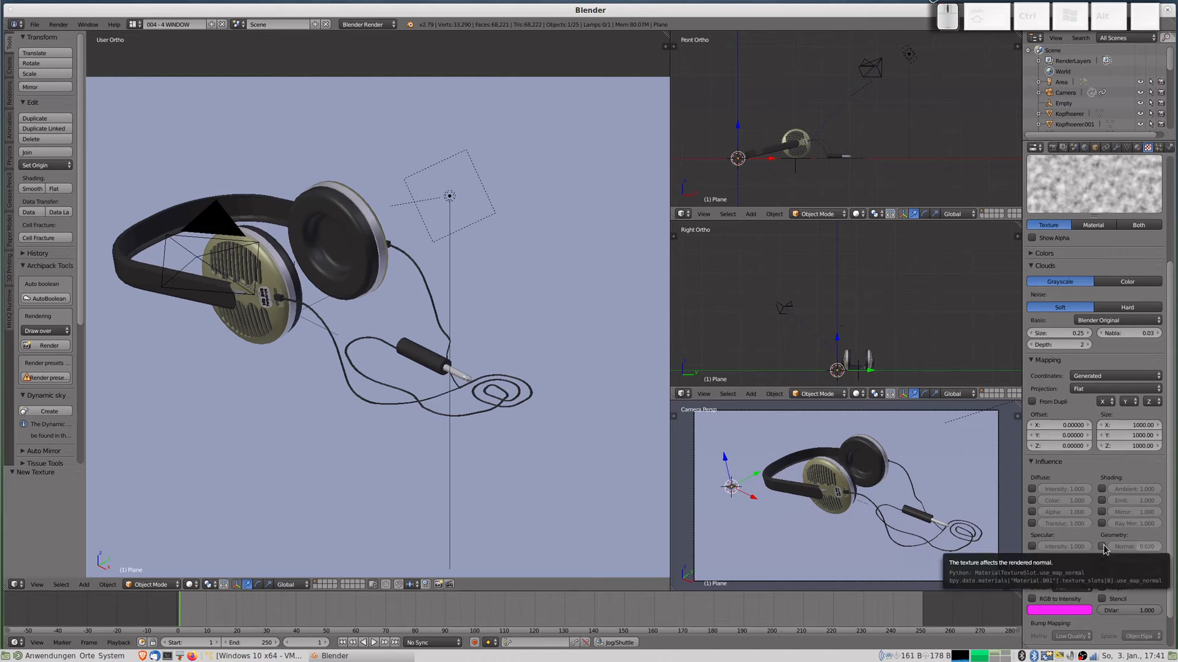
left_click(1033, 501)
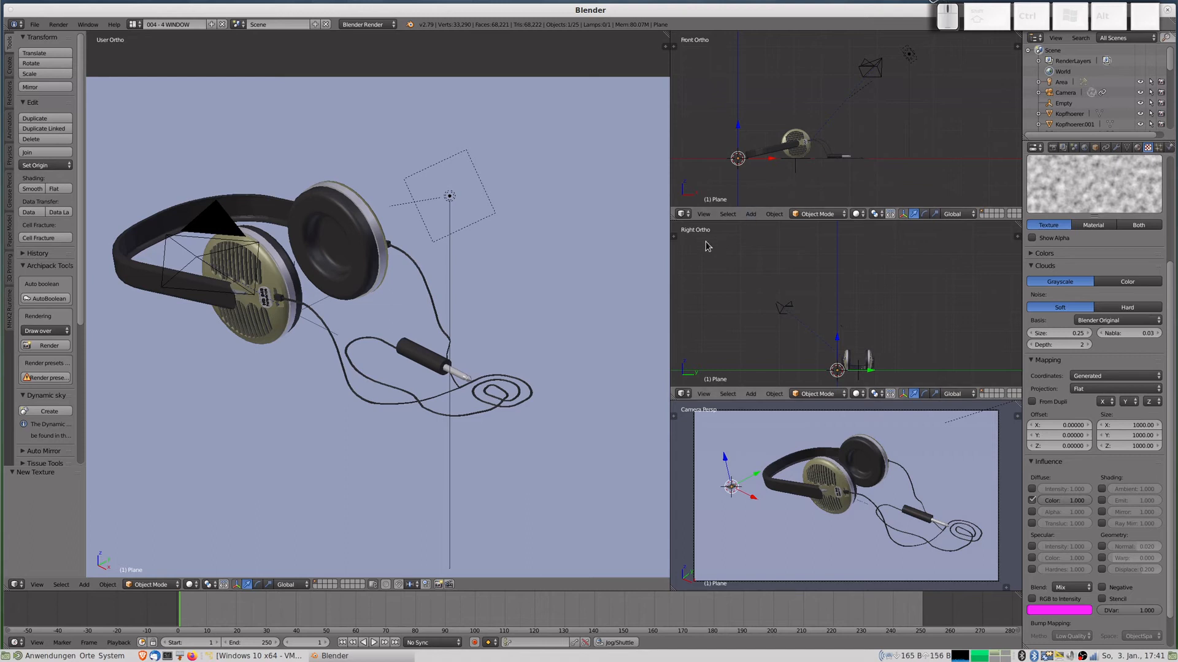
Change the diffuse color of the floor plane's material to a saturated blue.
left_click(1138, 149)
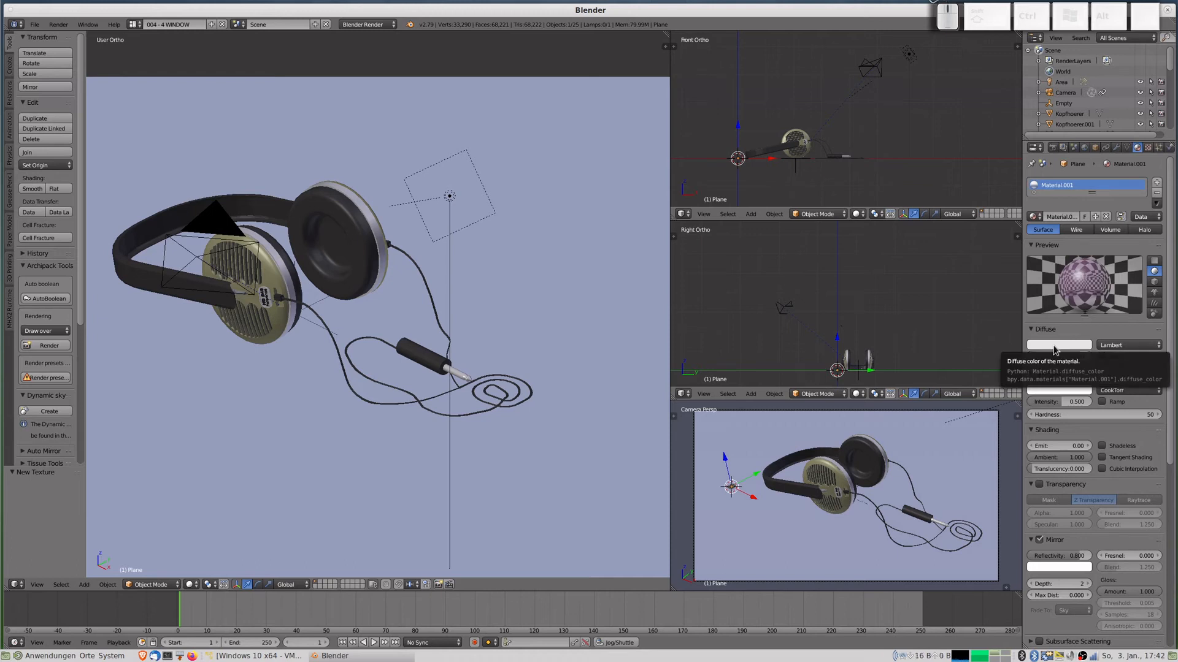
left_click(1054, 345)
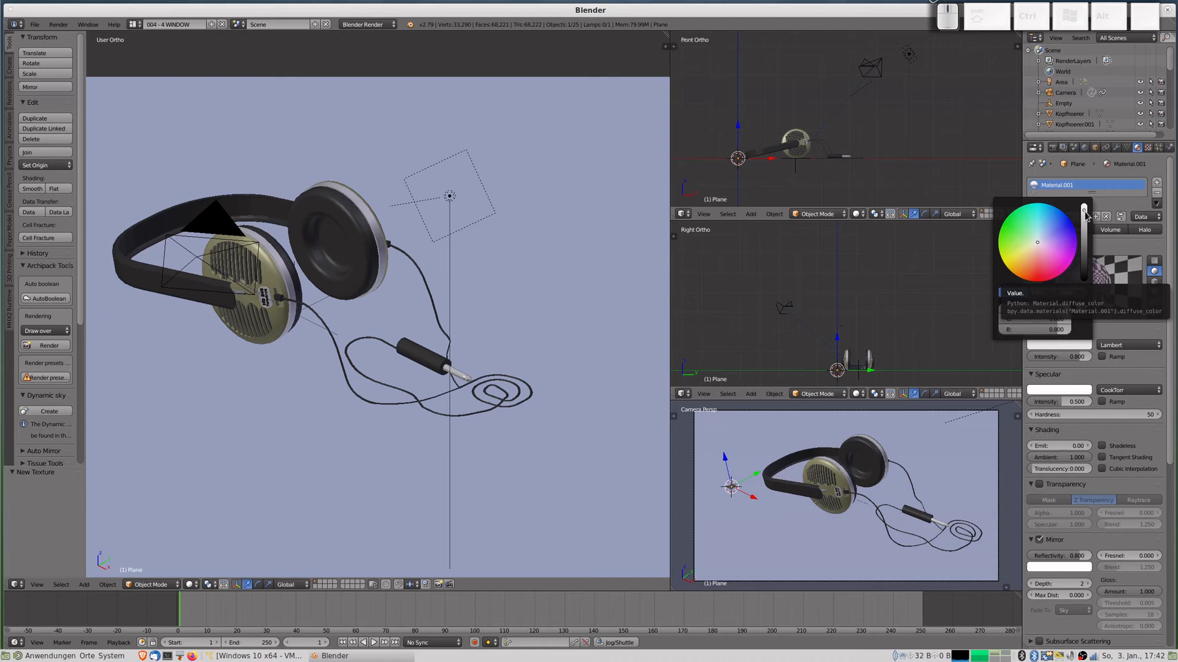
mouse_move(1051, 230)
left_mouse_down()
mouse_move(1060, 245)
mouse_move(1057, 208)
left_mouse_up()
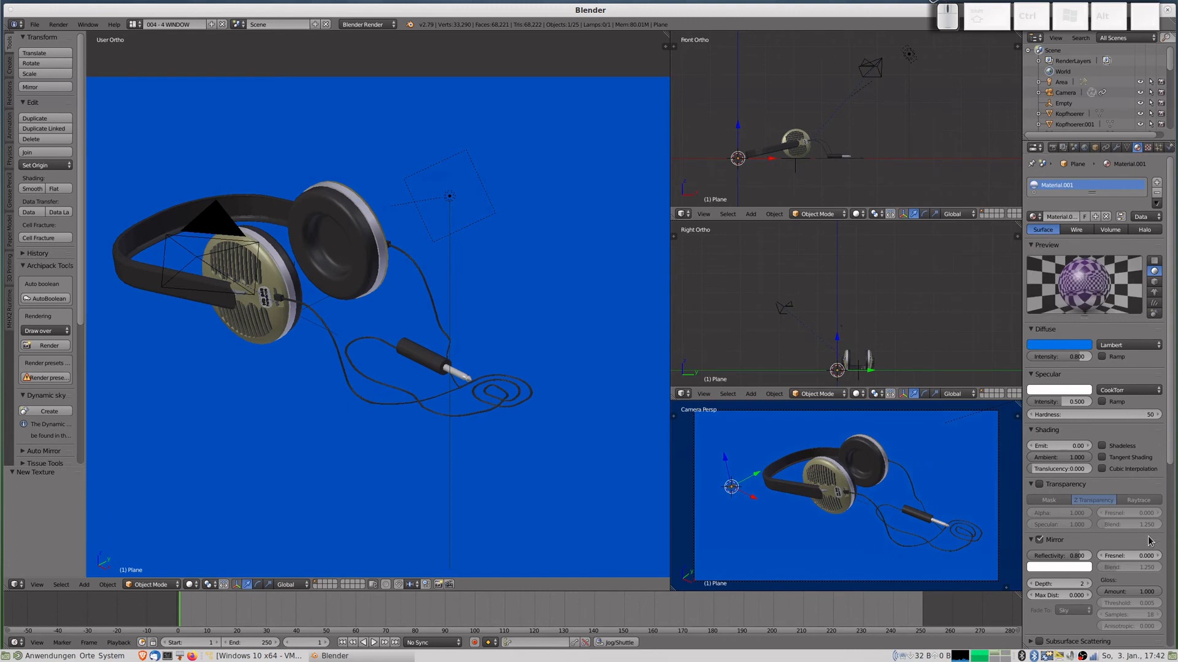
Change the clouds texture's color to violet and render the scene to check the floor pattern.
left_click(1148, 149)
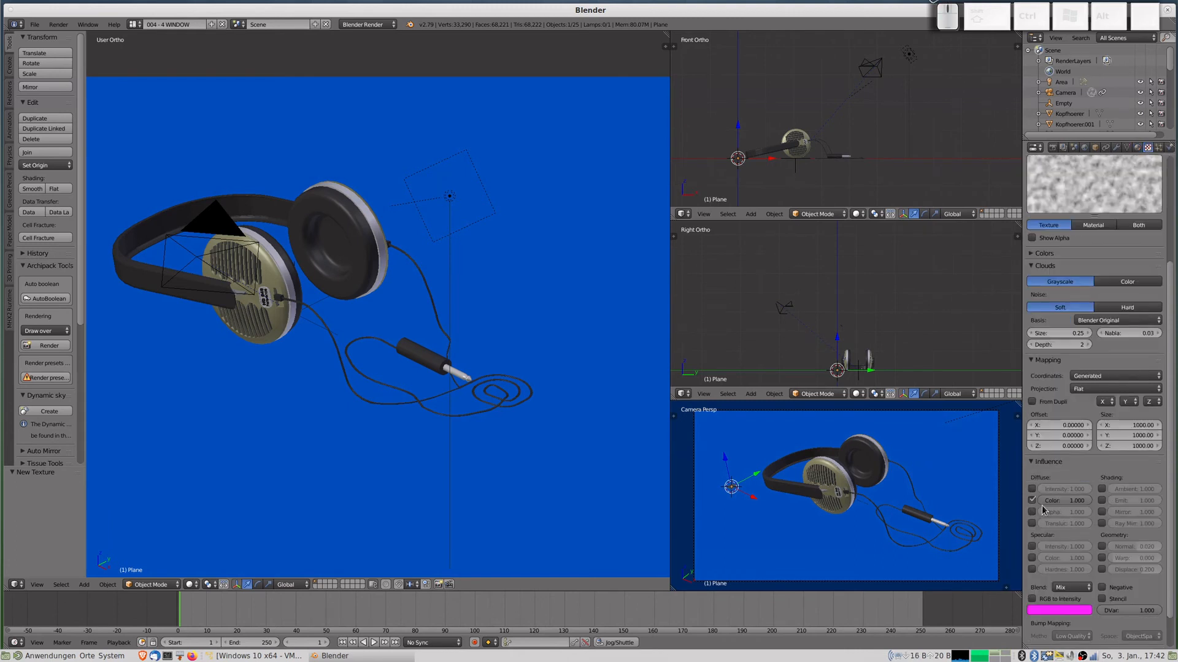
left_click(1060, 610)
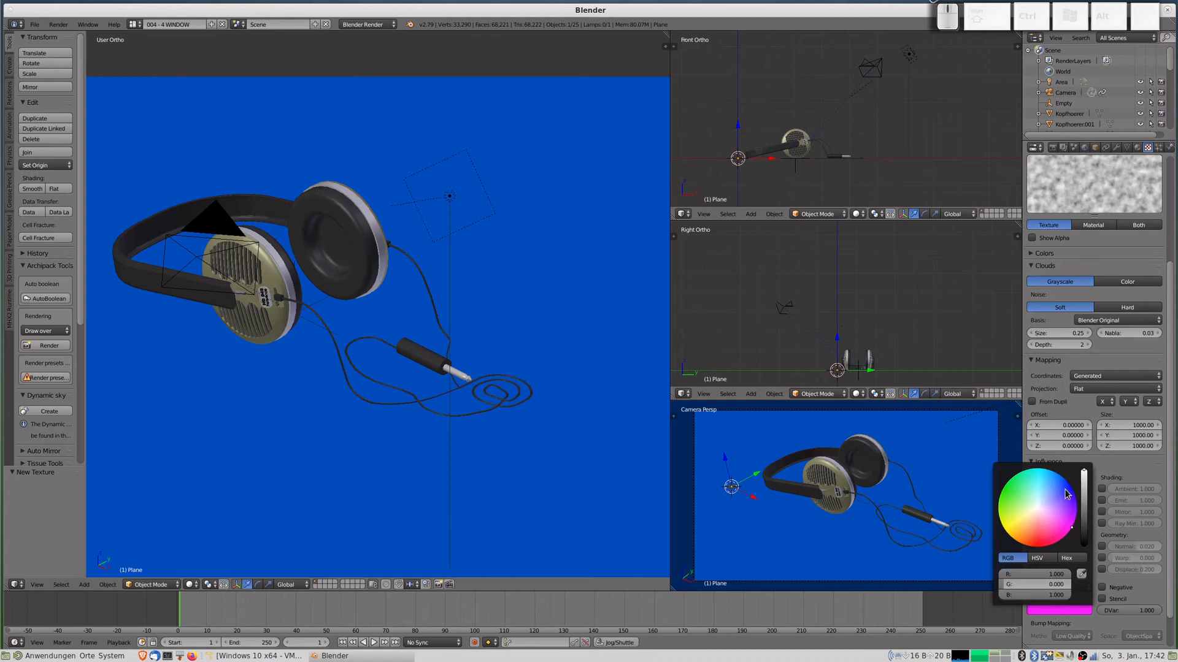
left_click(1073, 510)
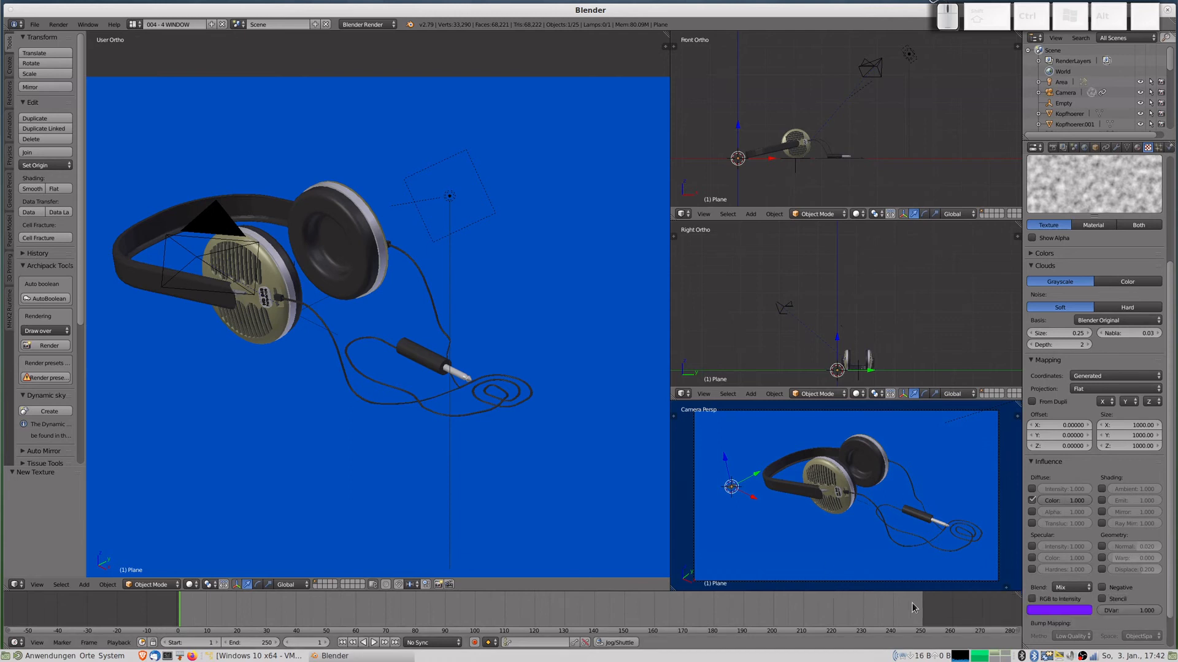
key("F12")
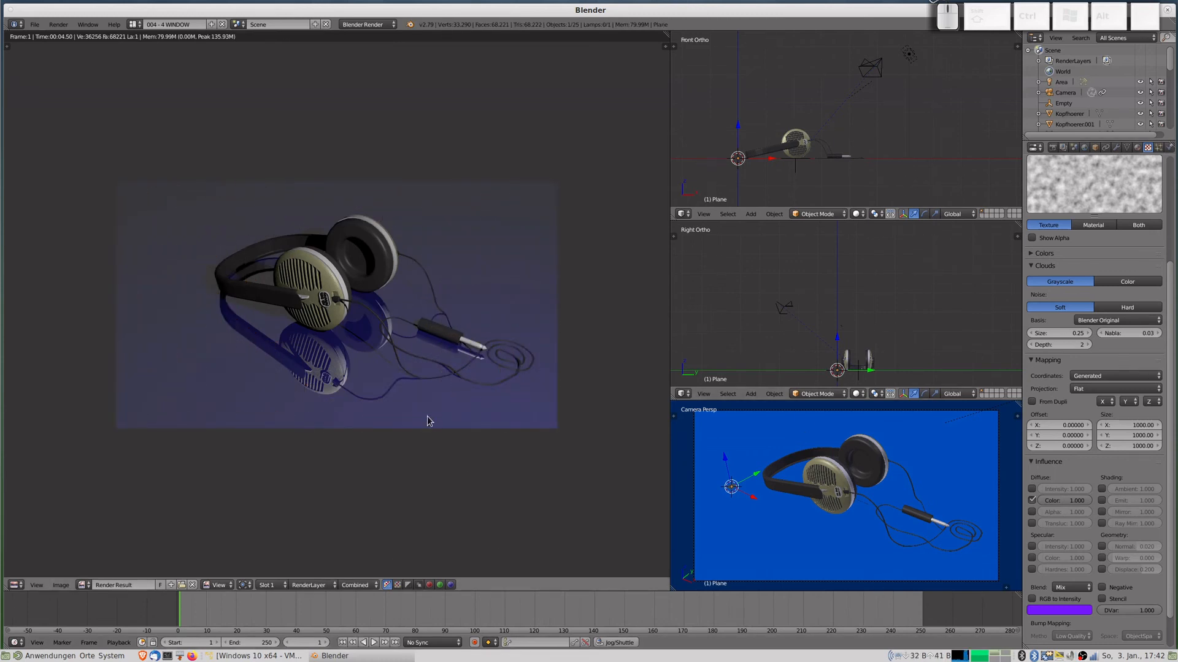
scroll(392, 396, "up", 5)
scroll(392, 396, "down", 5)
scroll(389, 394, "up", 1)
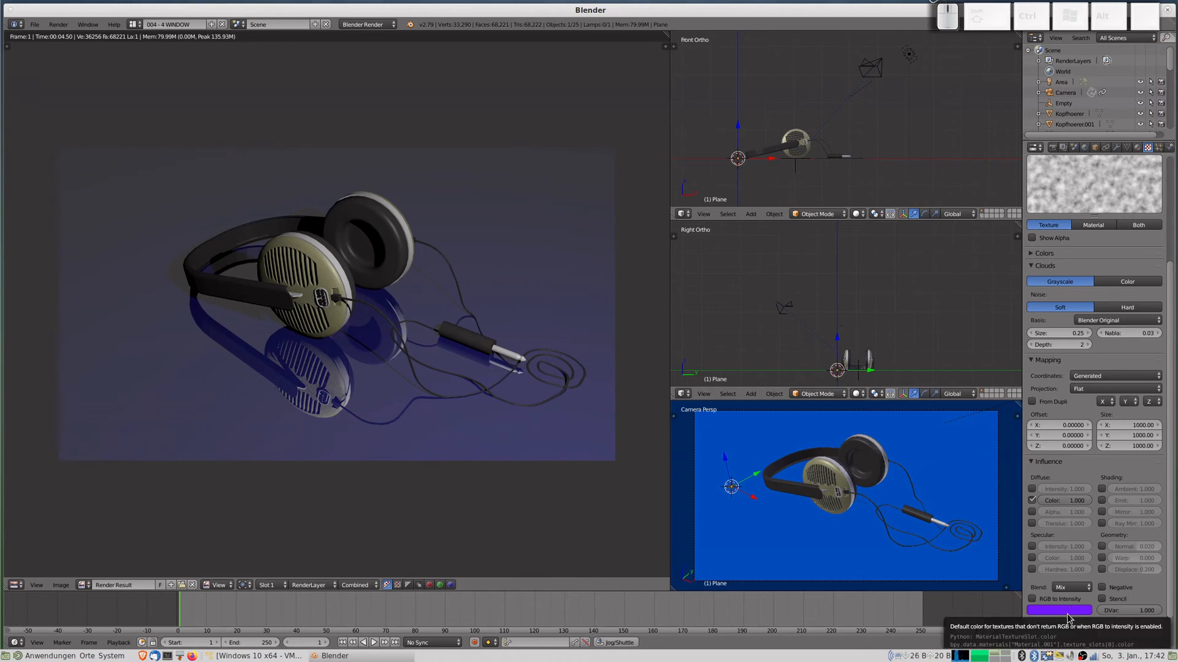
Set the clouds texture's mapping size to 200 in X, Y and Z and render the scene to inspect the floor.
left_click(1140, 425)
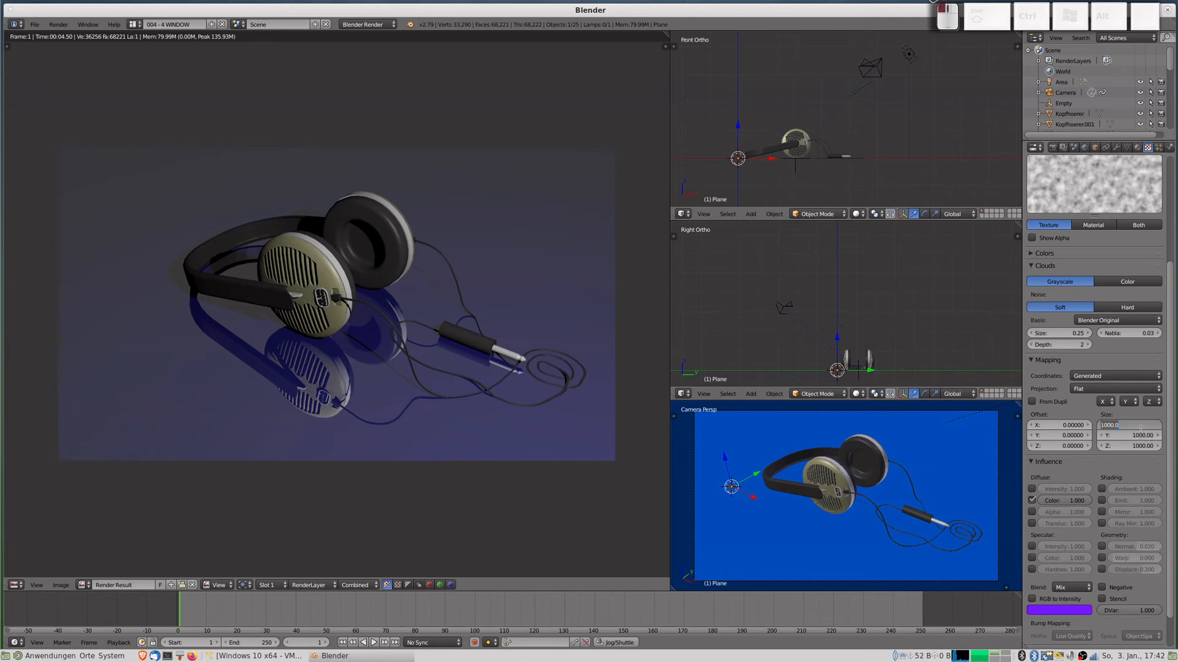
type("200")
key("Tab")
type("200")
key("Tab")
type("200")
key("Return")
key("F12")
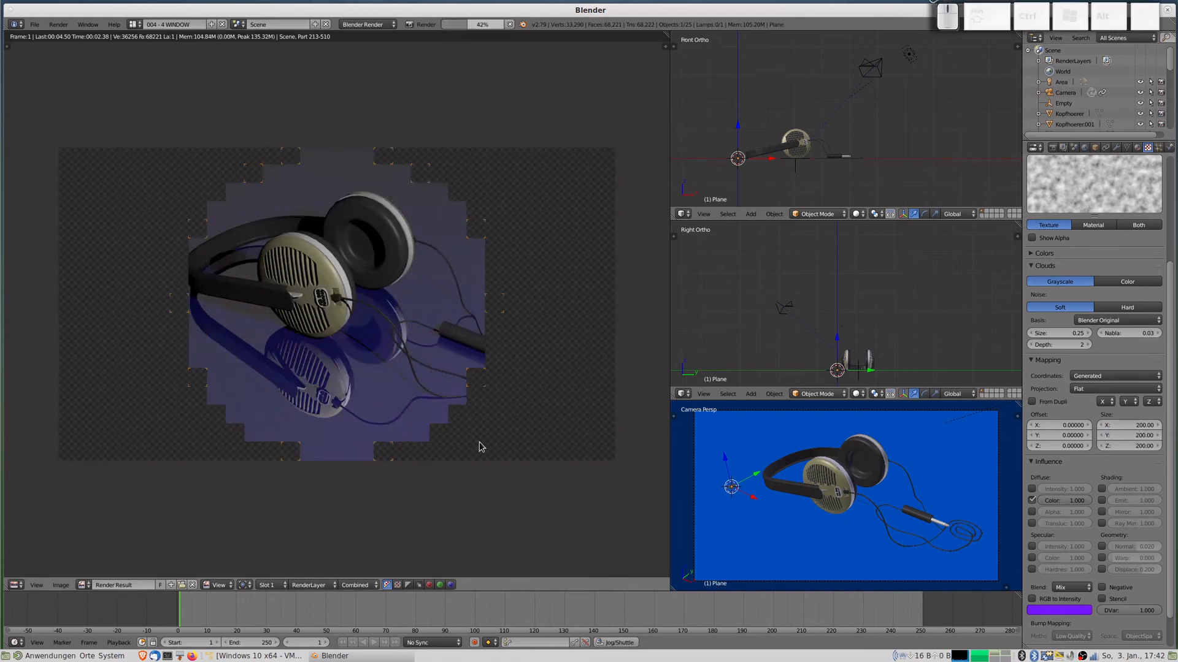
scroll(354, 381, "up", 1)
scroll(354, 381, "up", 4)
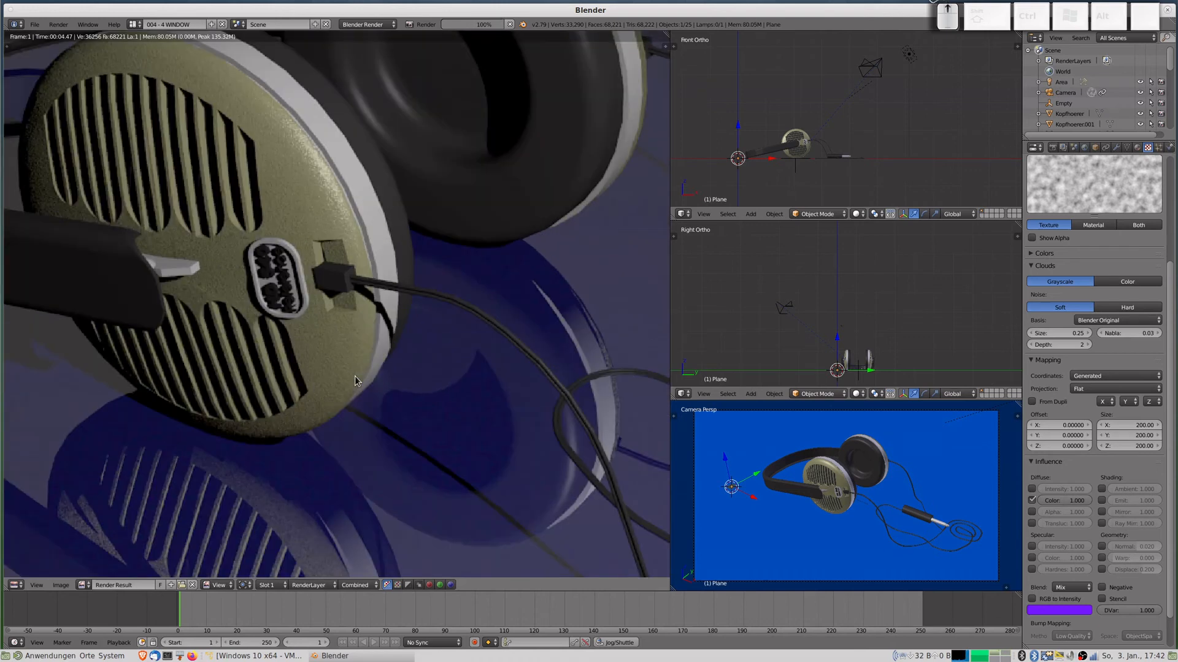
scroll(403, 414, "down", 3)
scroll(404, 415, "up", 3)
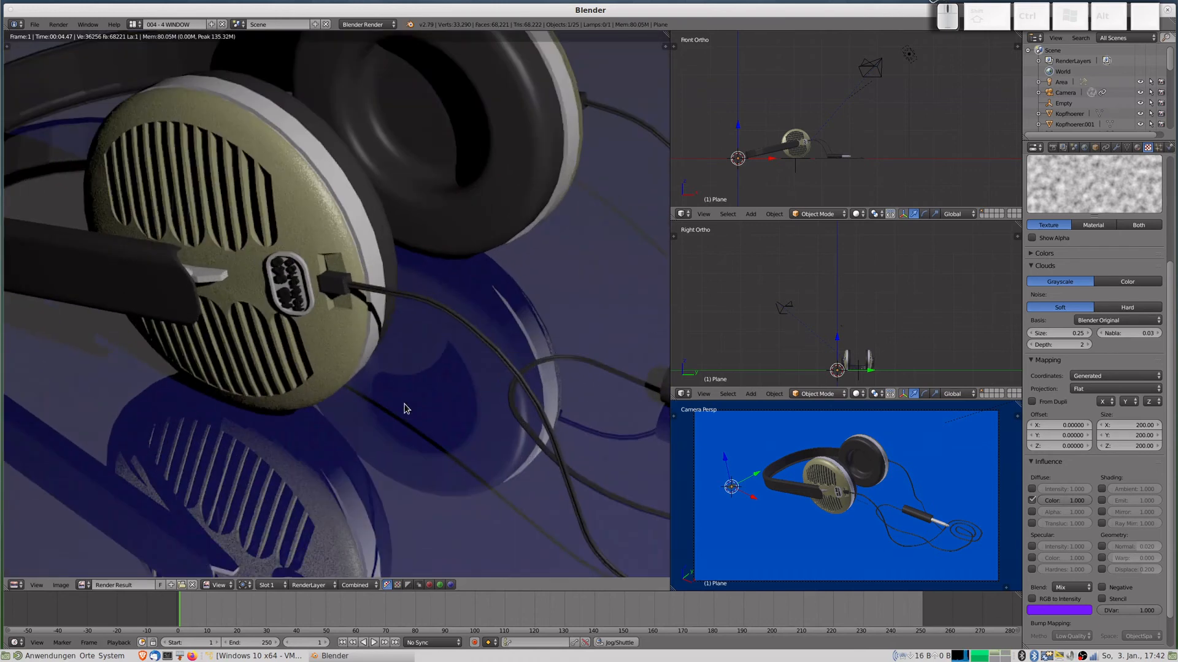
scroll(408, 409, "down", 3)
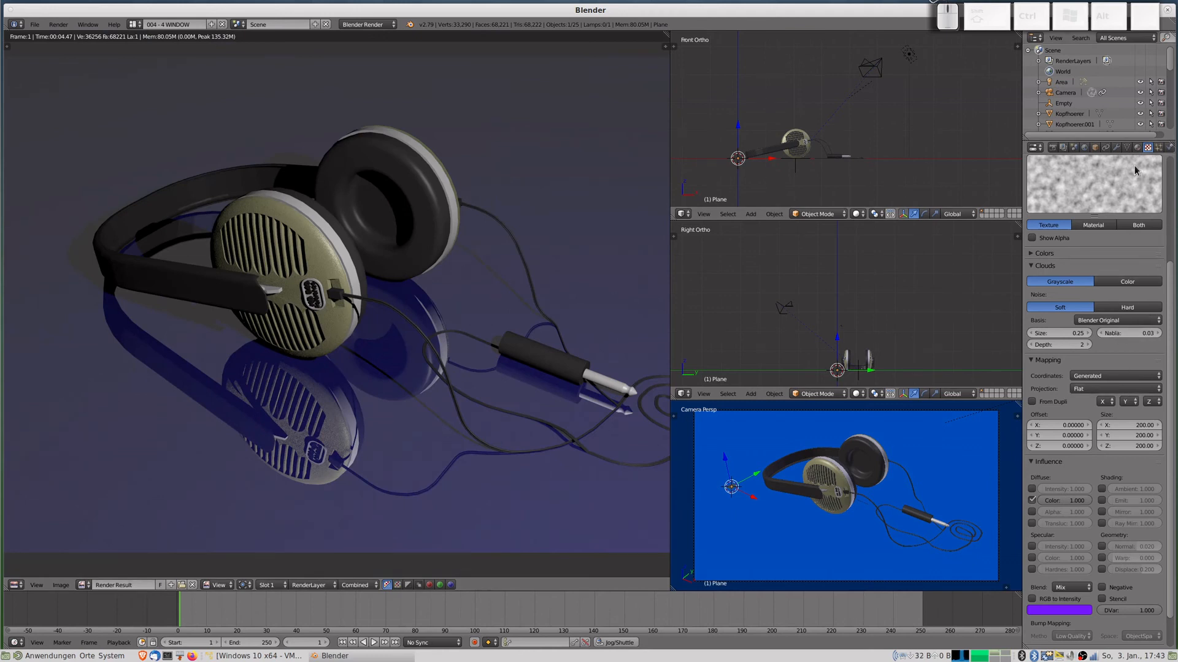
Change the floor texture's type from Clouds to Marble and render the scene again.
scroll(1113, 196, "up", 3)
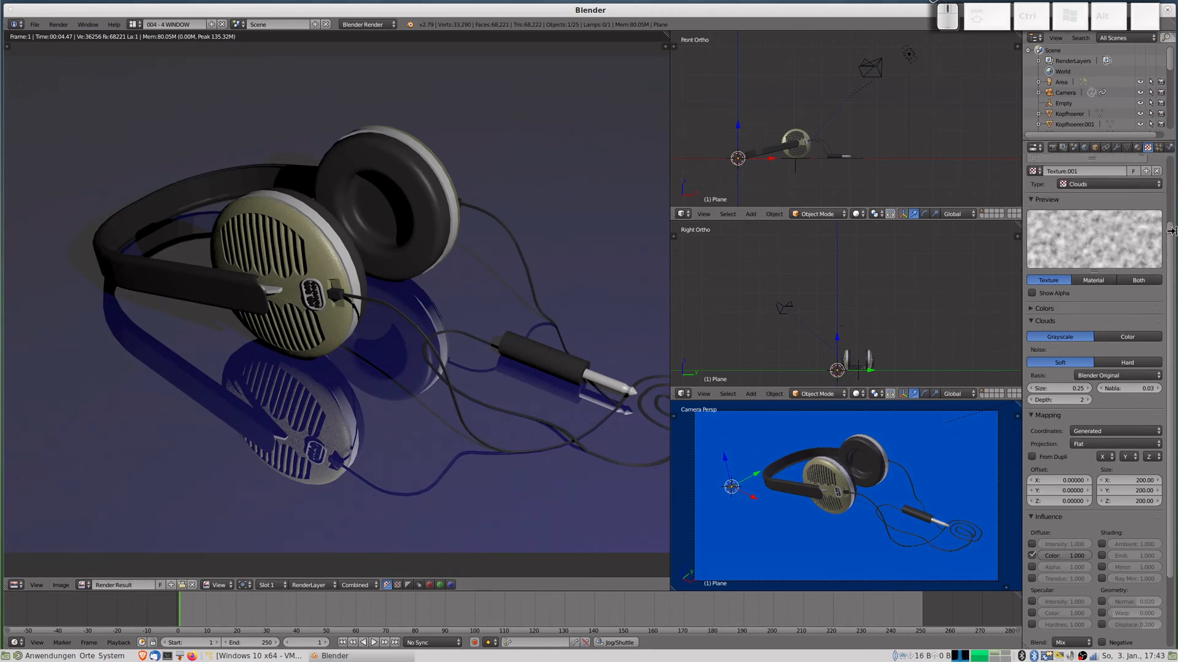
left_click(1095, 187)
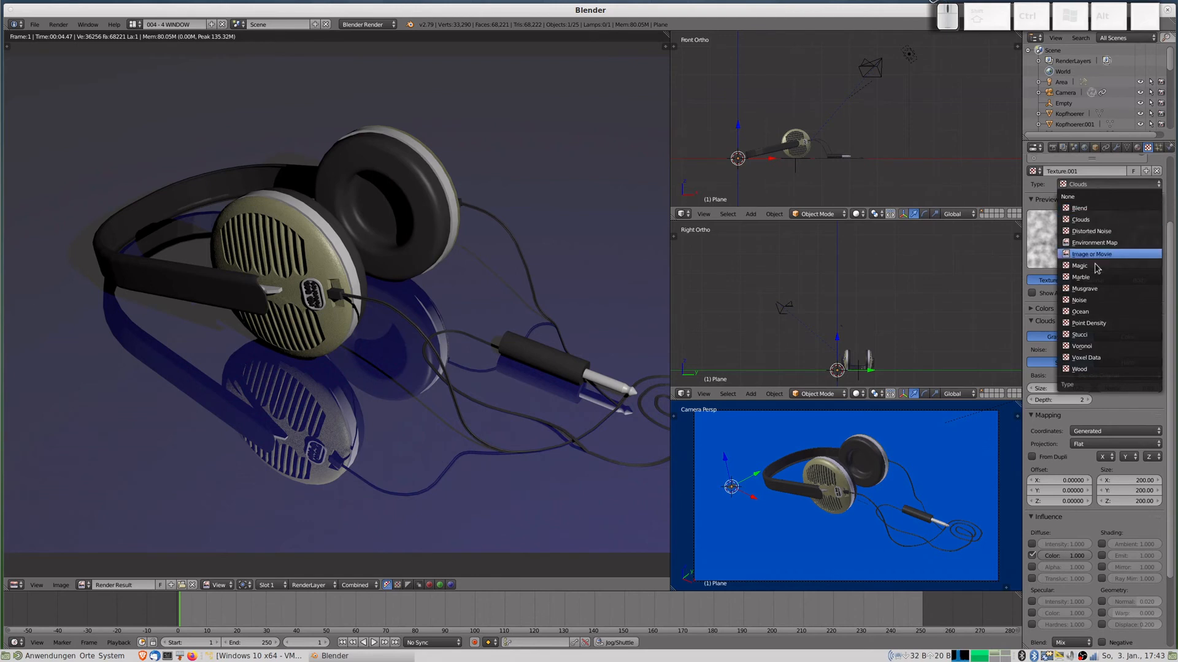
left_click(1082, 278)
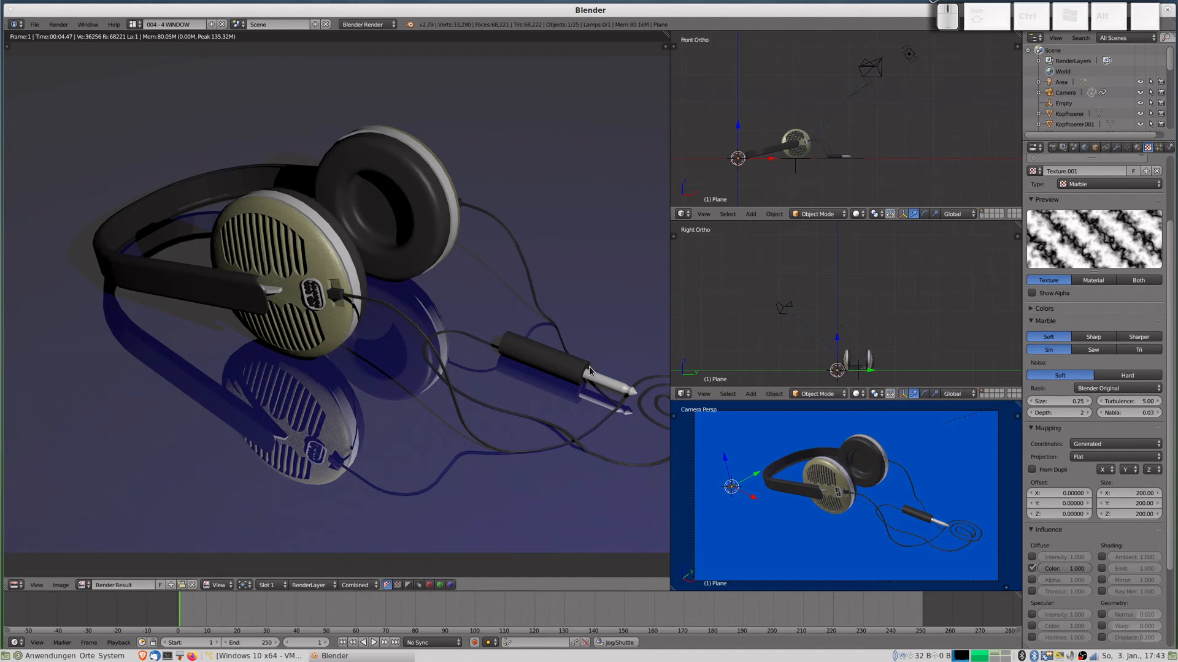
key("F12")
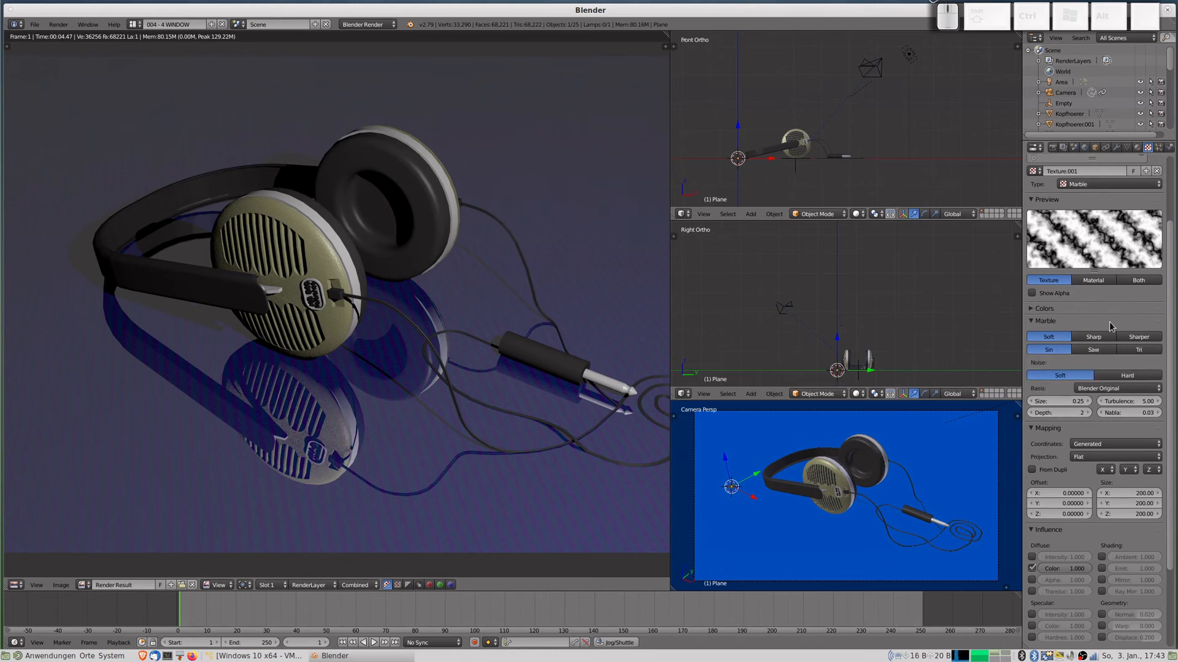
Try the Sharp, Sharper, Saw, Tri and hard-noise variants of the marble texture, and return to Soft, Sin and soft noise.
left_click(1094, 339)
key("ctrl+z")
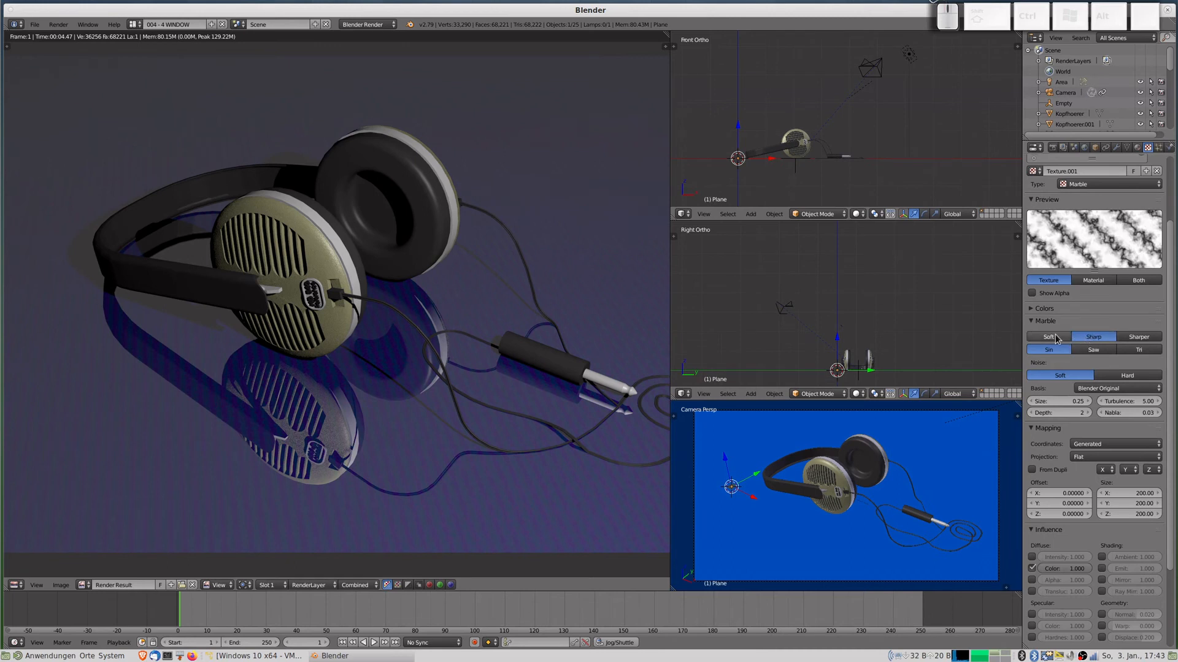
left_click(1150, 338)
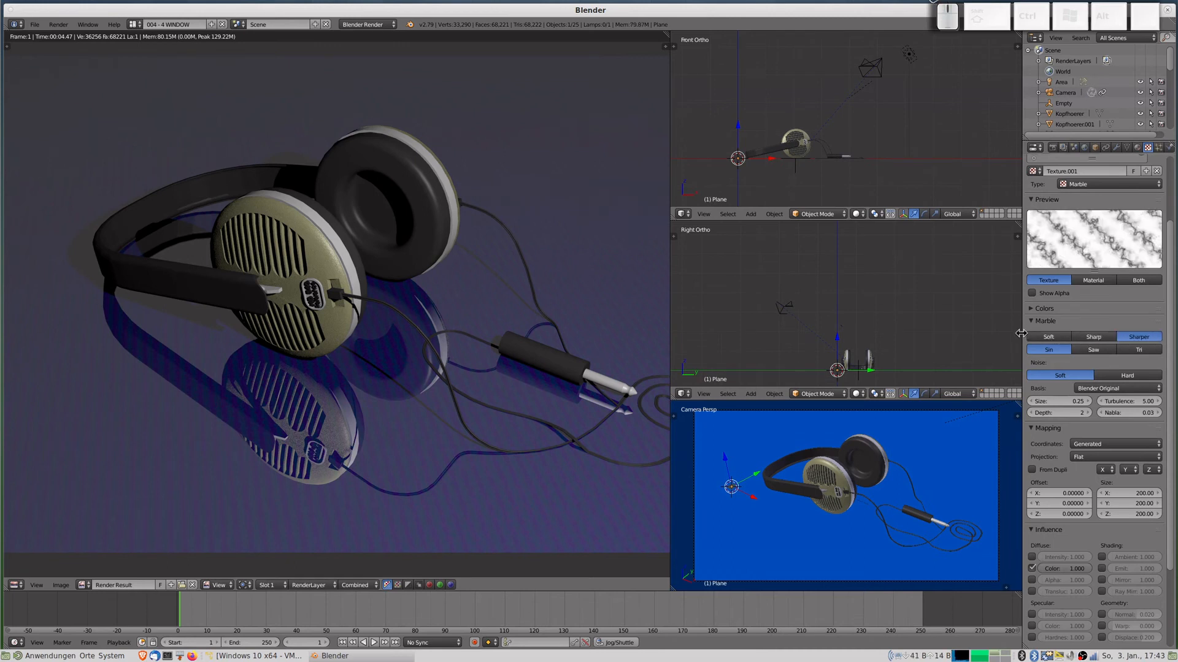
left_click(1051, 340)
left_click(1093, 349)
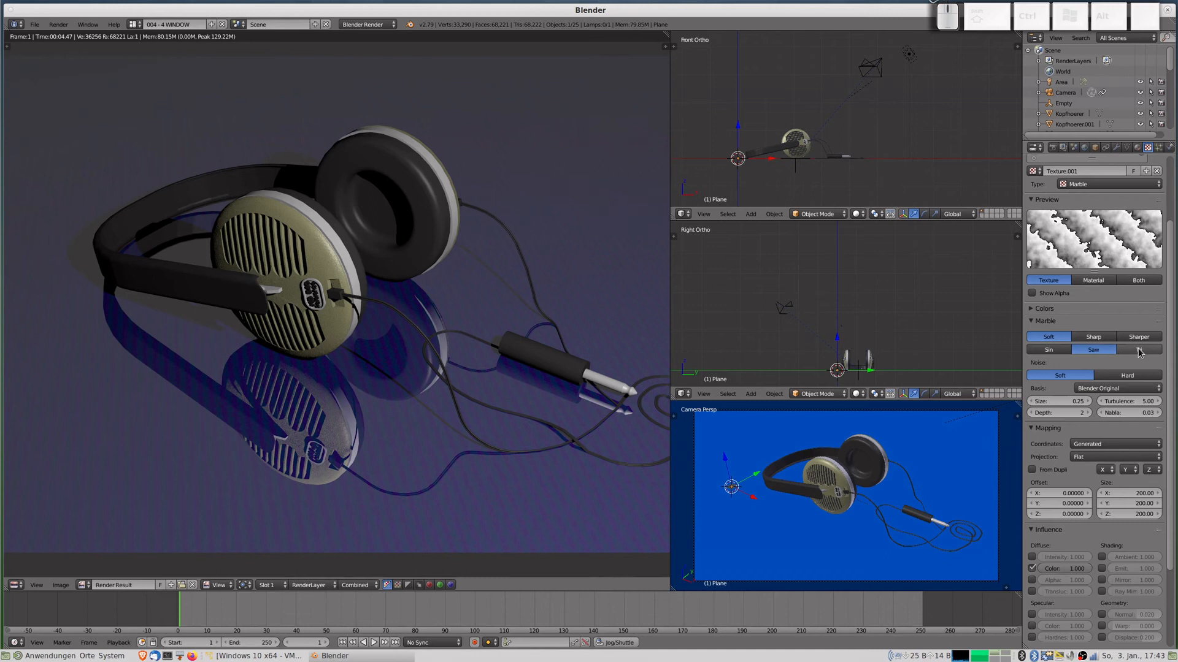
left_click(1138, 350)
left_click(1051, 350)
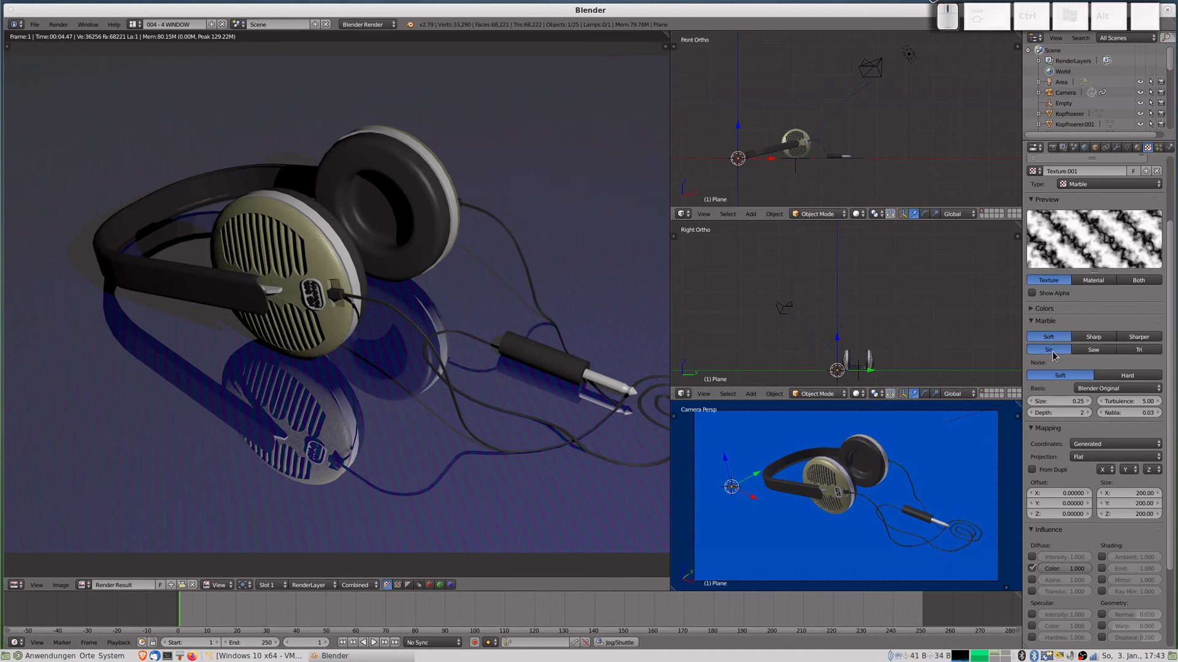
left_click(1094, 378)
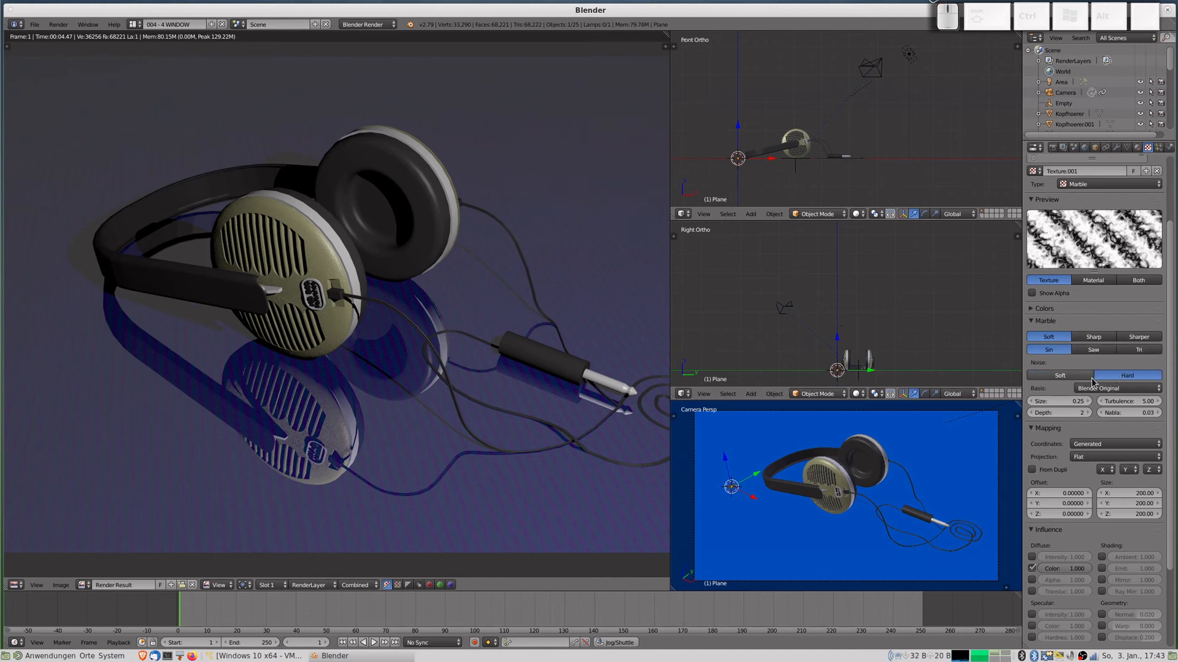
left_click(1071, 380)
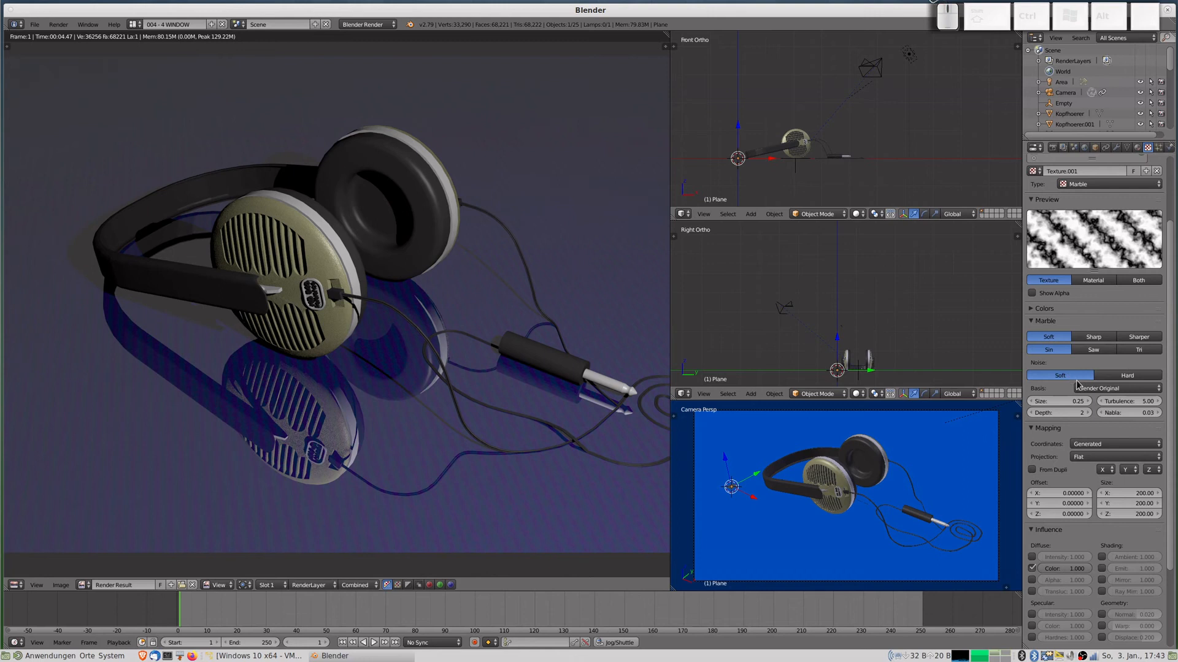
Try the Original Perlin noise basis for the marble texture and settle on Voronoi F3.
left_click(1107, 389)
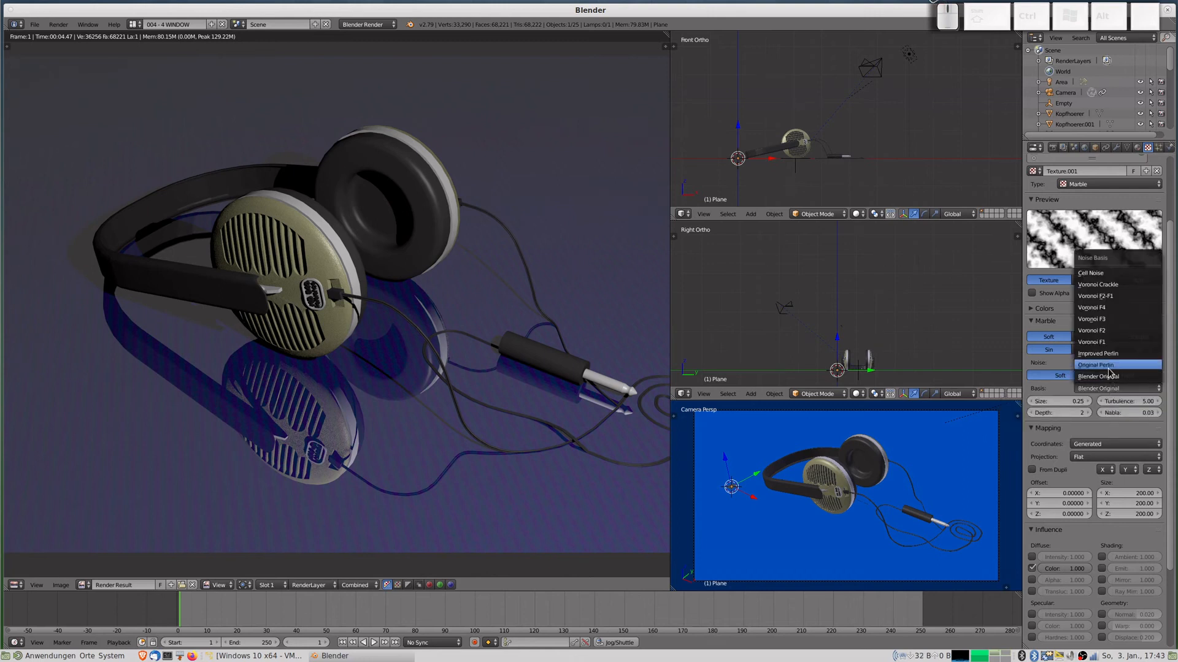
left_click(1109, 366)
left_click(1109, 385)
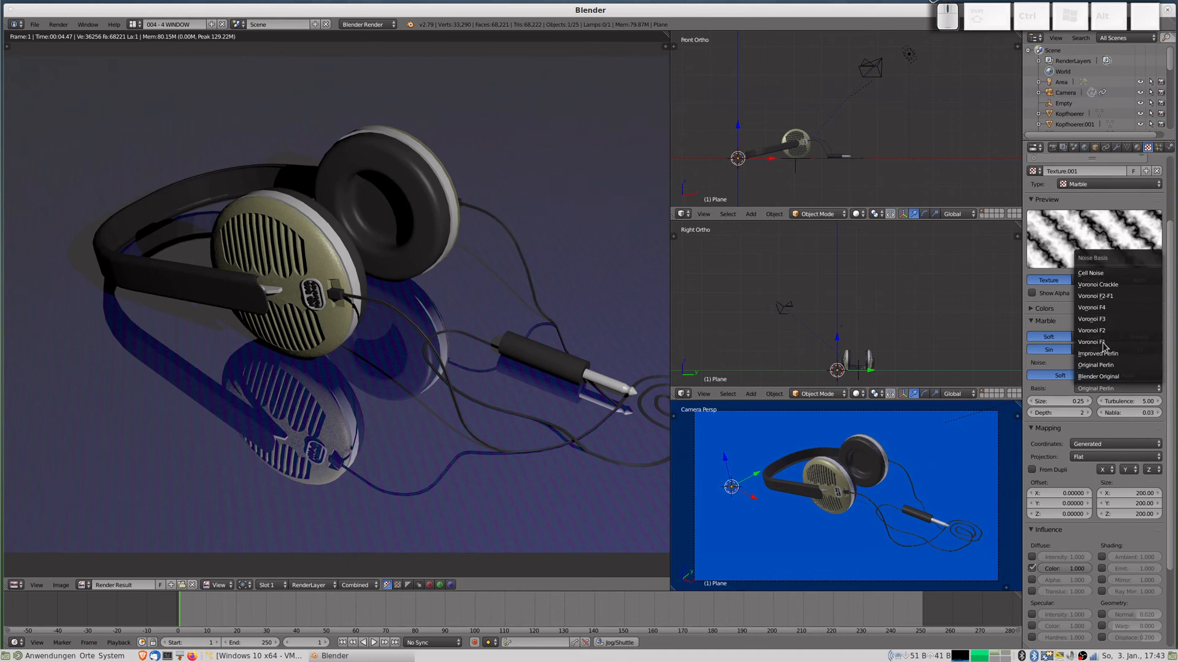
left_click(1107, 324)
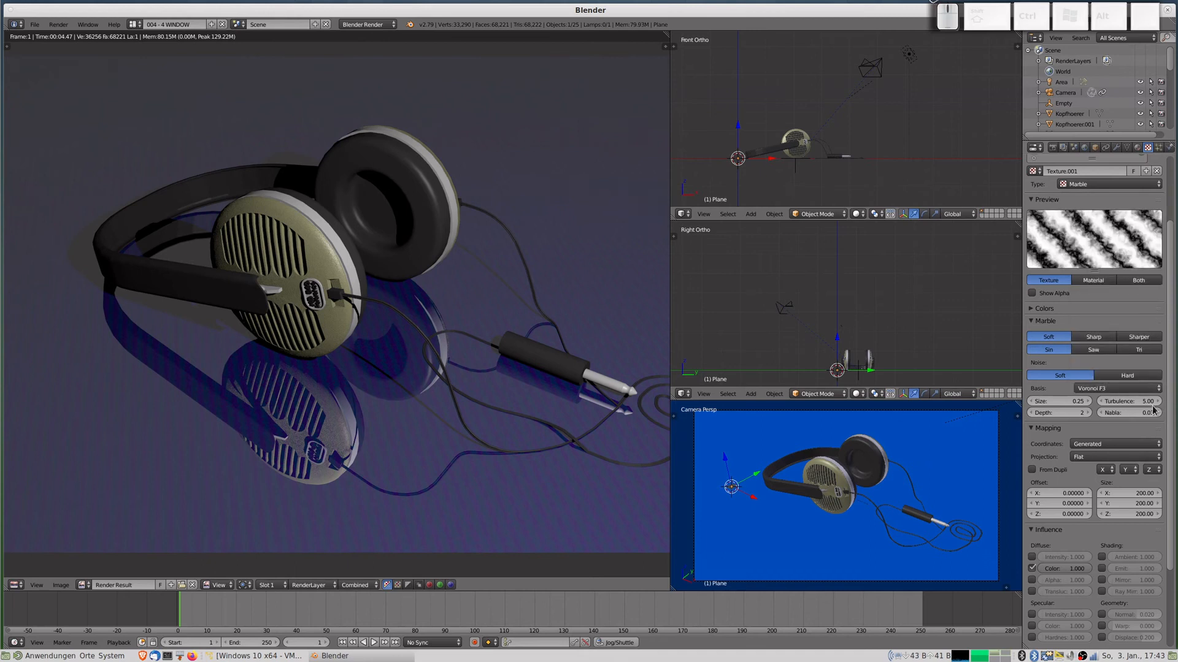
Set the marble texture's noise size to 1 and its turbulence to 20.
left_click(1068, 403)
type("1")
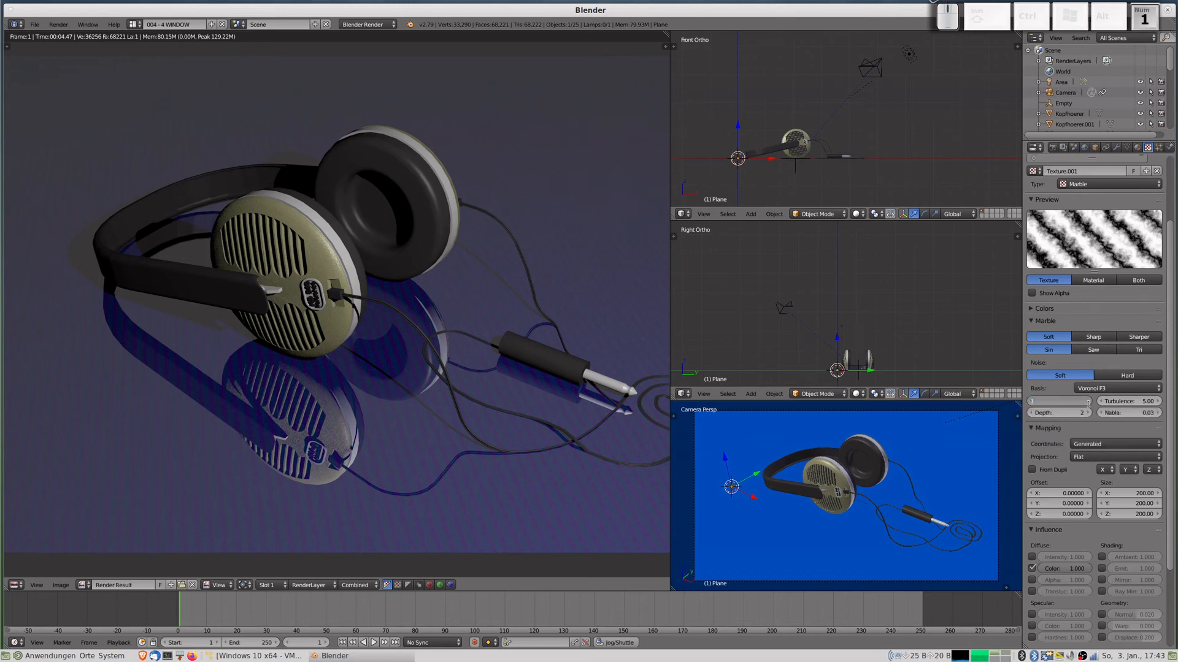
key("Return")
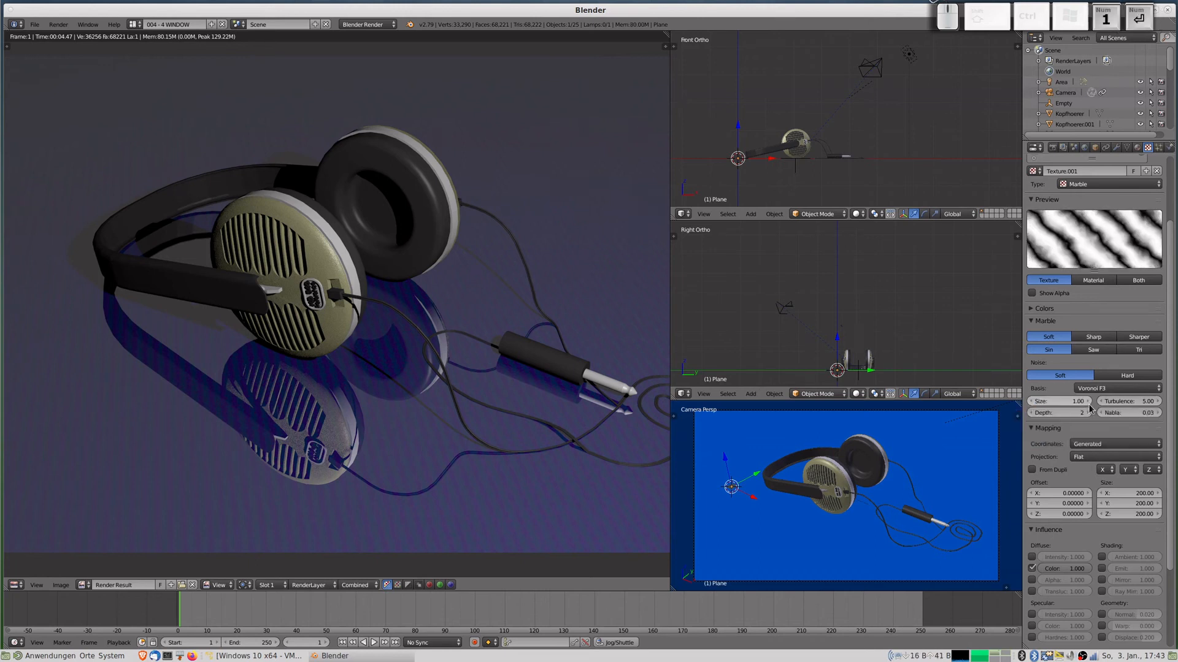
left_click(1132, 405)
type("20")
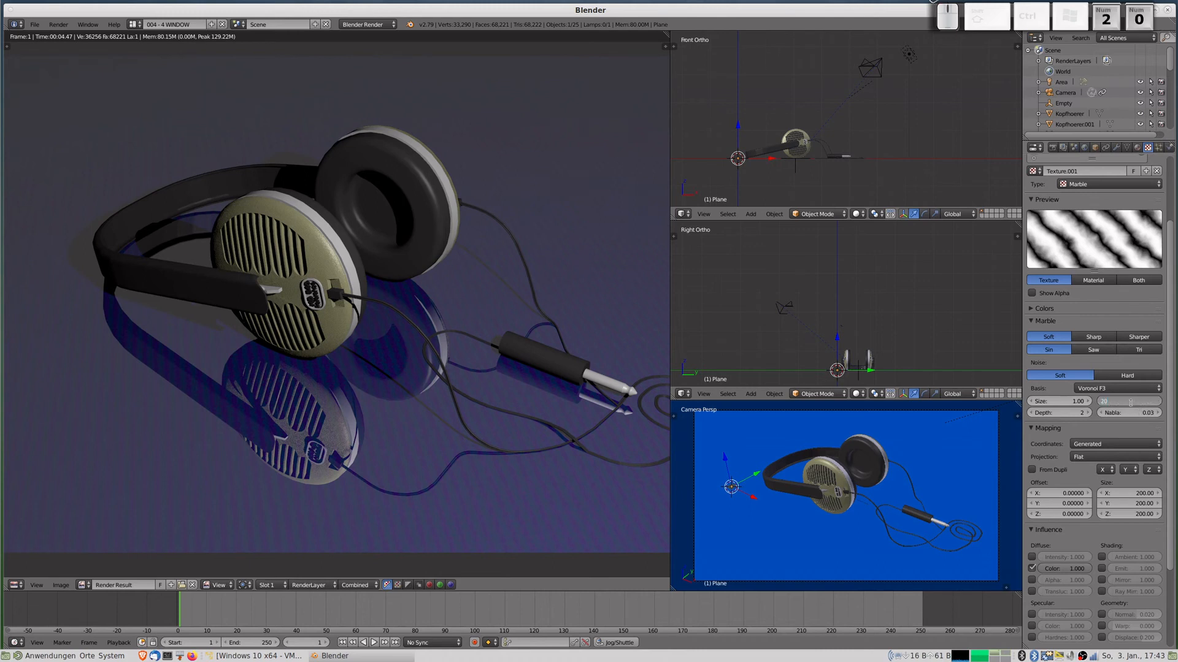
key("Return")
Raise the marble texture's nabla to its maximum of 0.10 and render the scene.
left_click(1128, 413)
type("0.5")
key("KP_Enter")
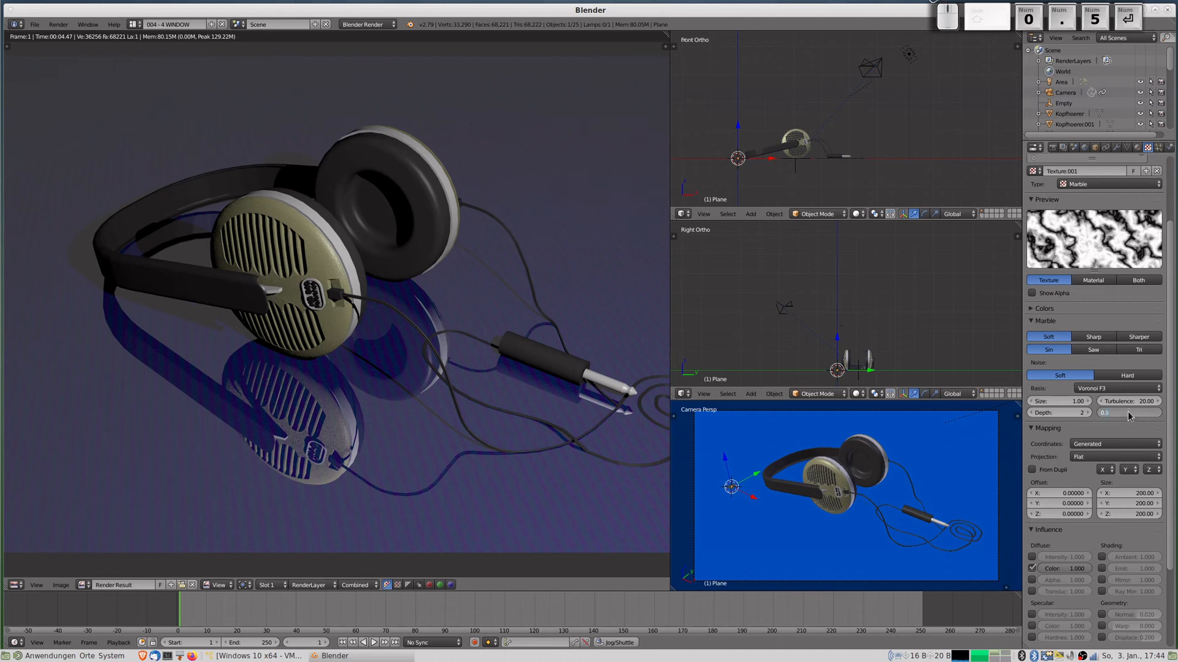
left_click(1134, 413)
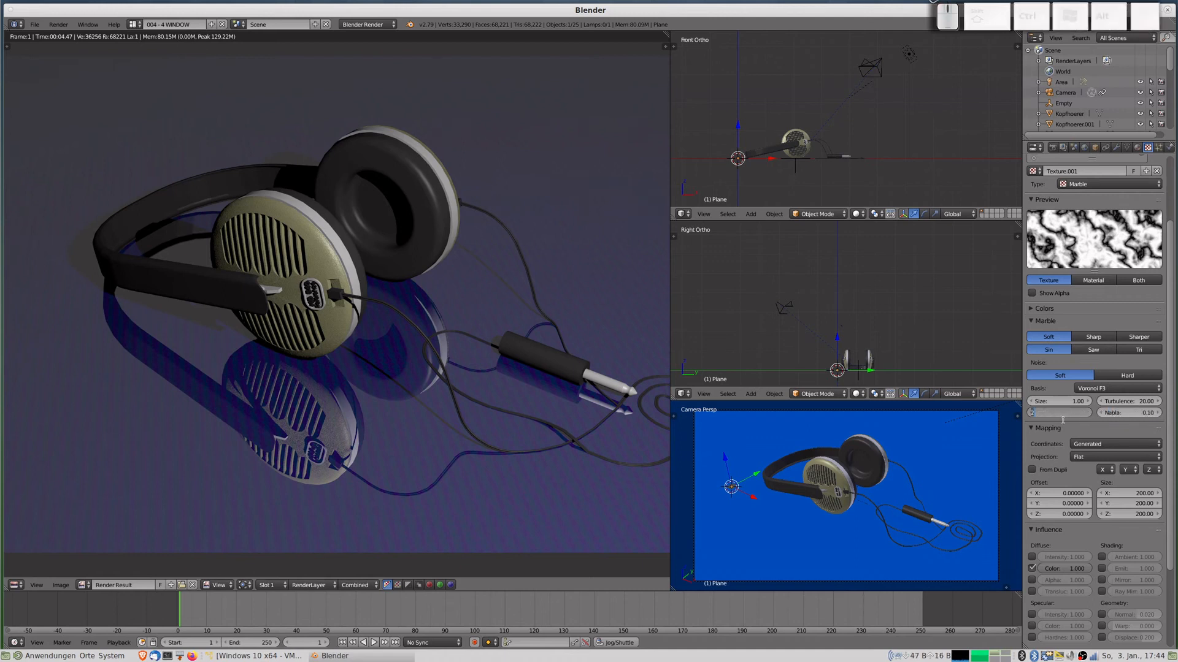
key("Escape")
key("F12")
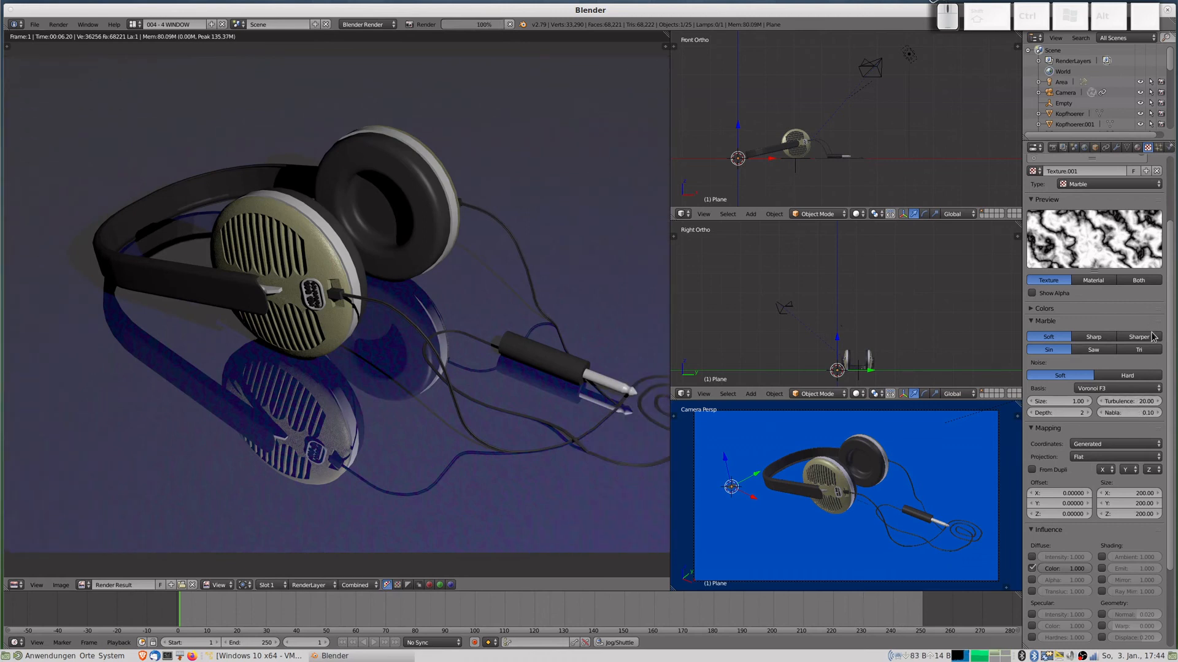
Set the marble texture's noise size to 0.2 and render the scene to check the floor.
left_click(1057, 402)
type("0.2")
key("Return")
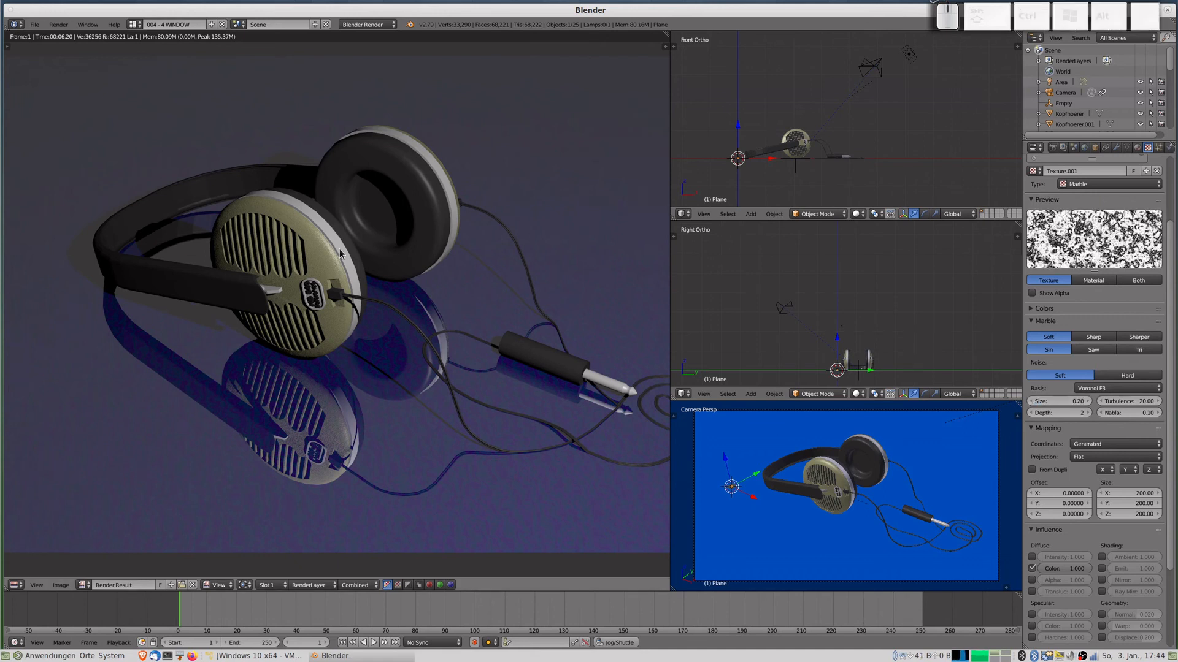
key("F12")
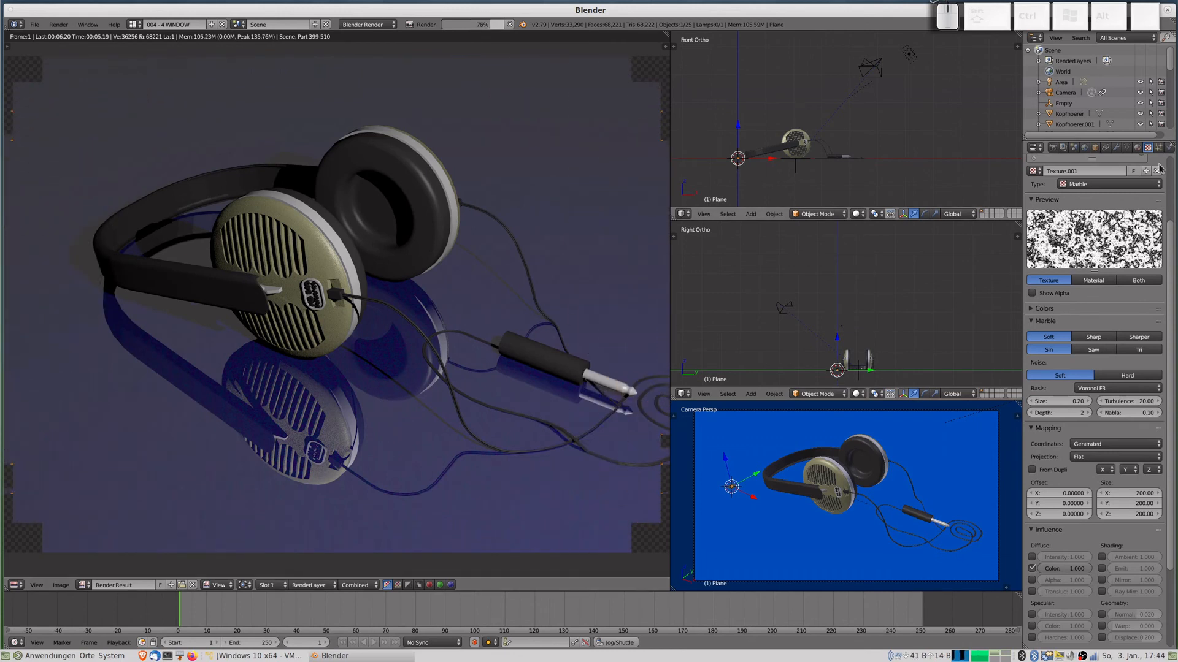
Set the marble texture's mapping size to 40 in X, Y and Z and render the scene.
left_click(1137, 494)
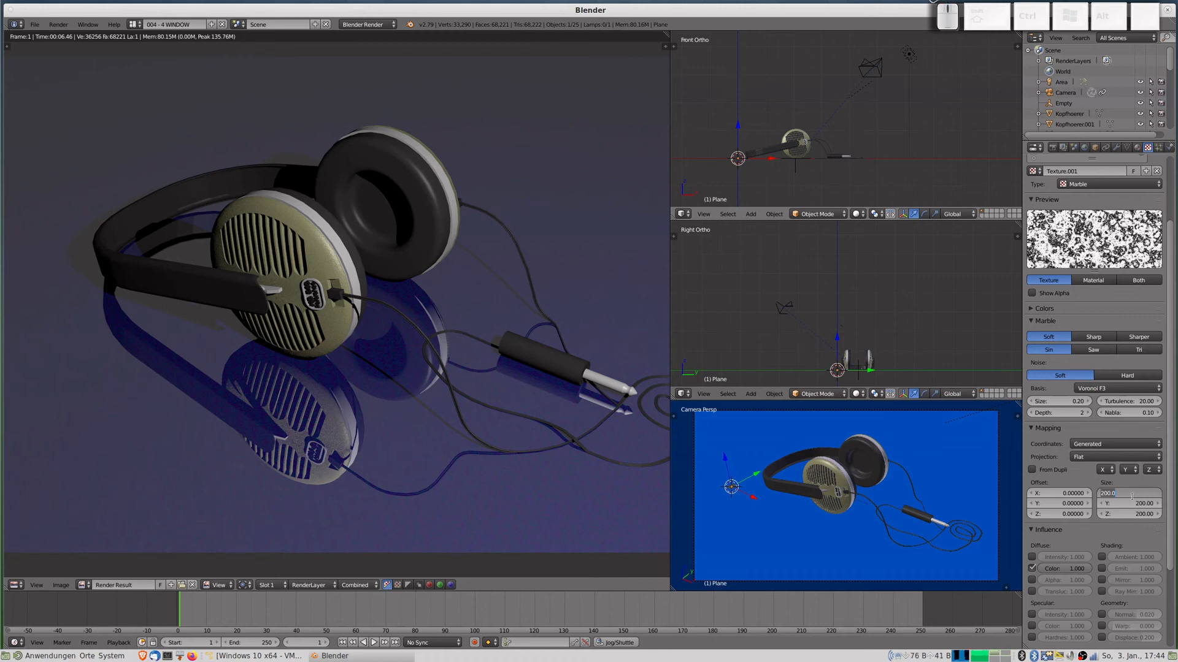
type("40")
key("Tab")
type("40")
key("Tab")
type("40")
key("Return")
key("F12")
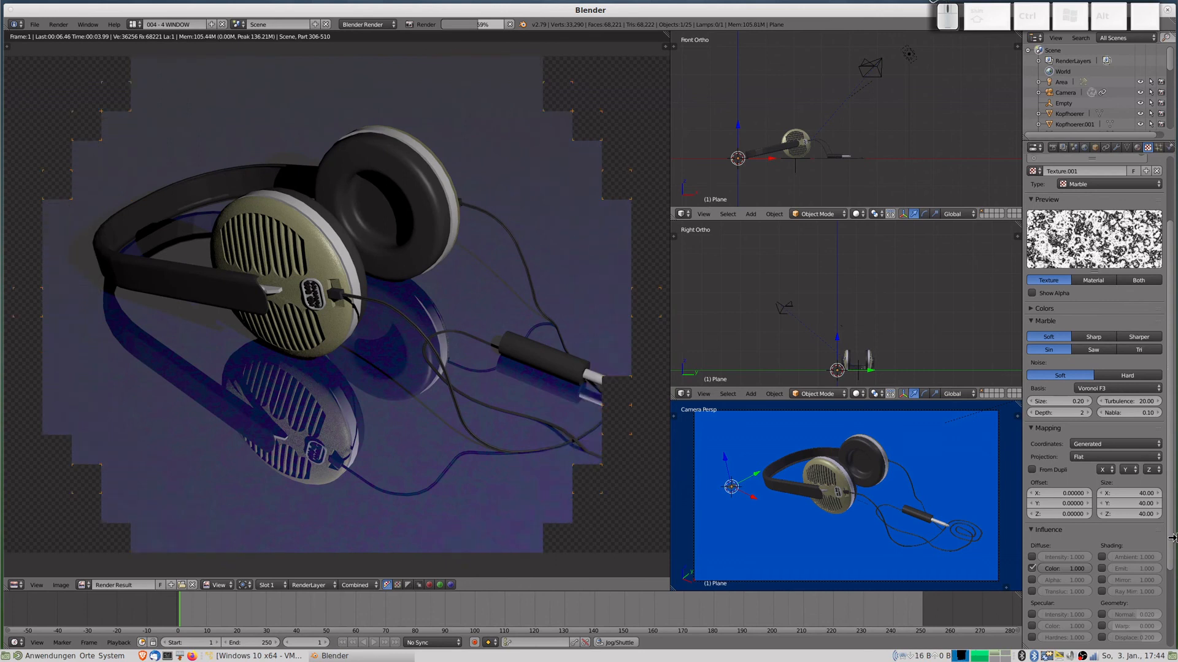
Change the marble texture's color to pink, render the scene to inspect the floor pattern, and close the render view.
scroll(1109, 584, "down", 5)
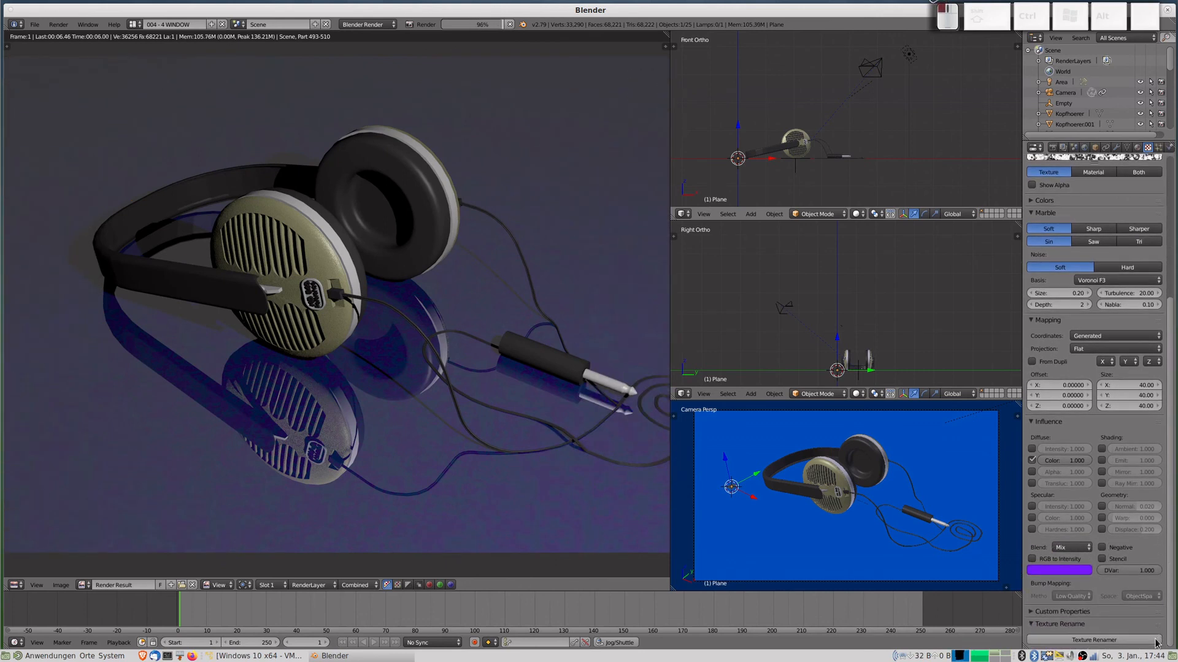
left_click(1071, 578)
left_click_drag(1059, 471, 1061, 490)
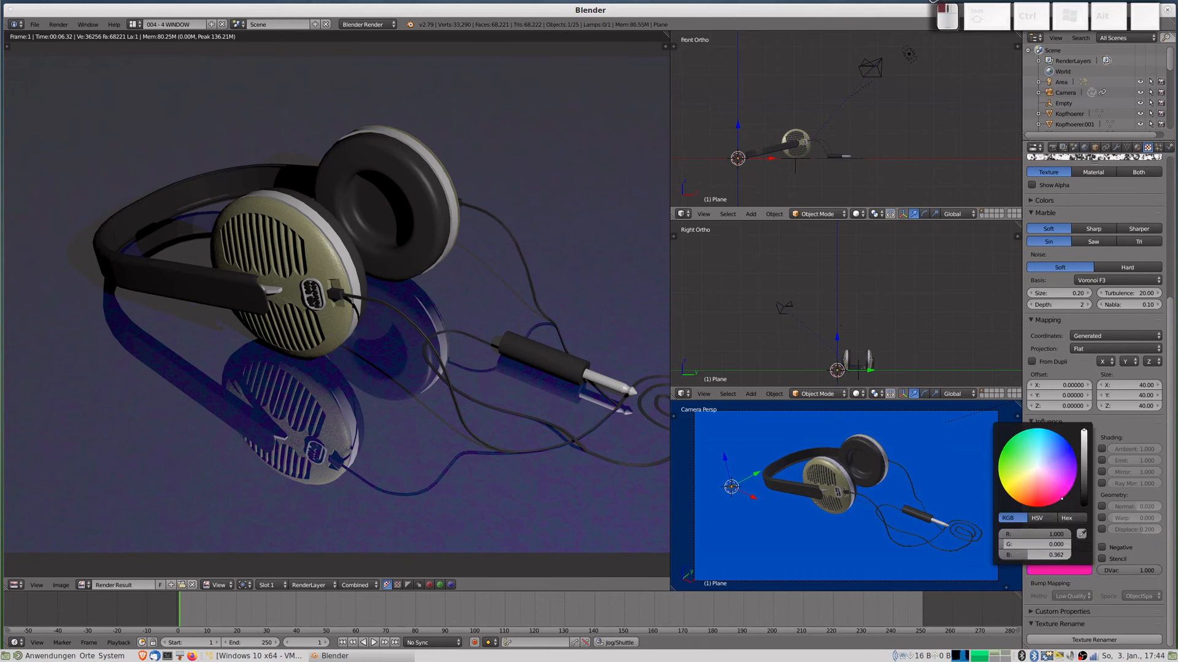
key("F12")
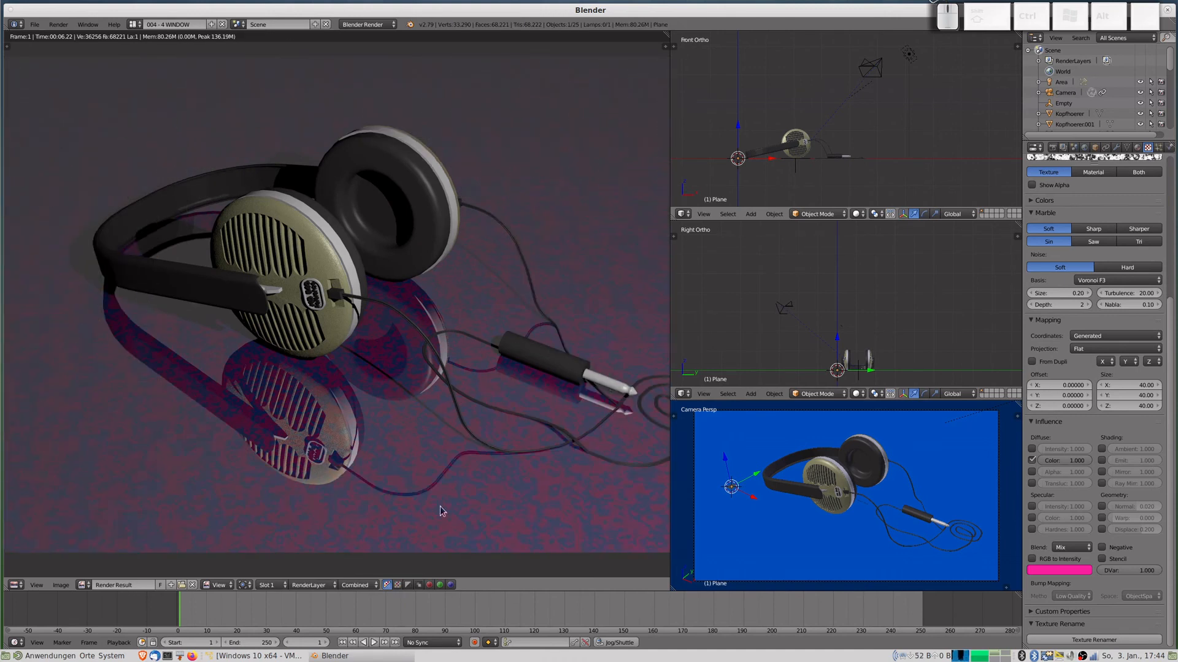
scroll(421, 422, "down", 3)
scroll(421, 423, "up", 1)
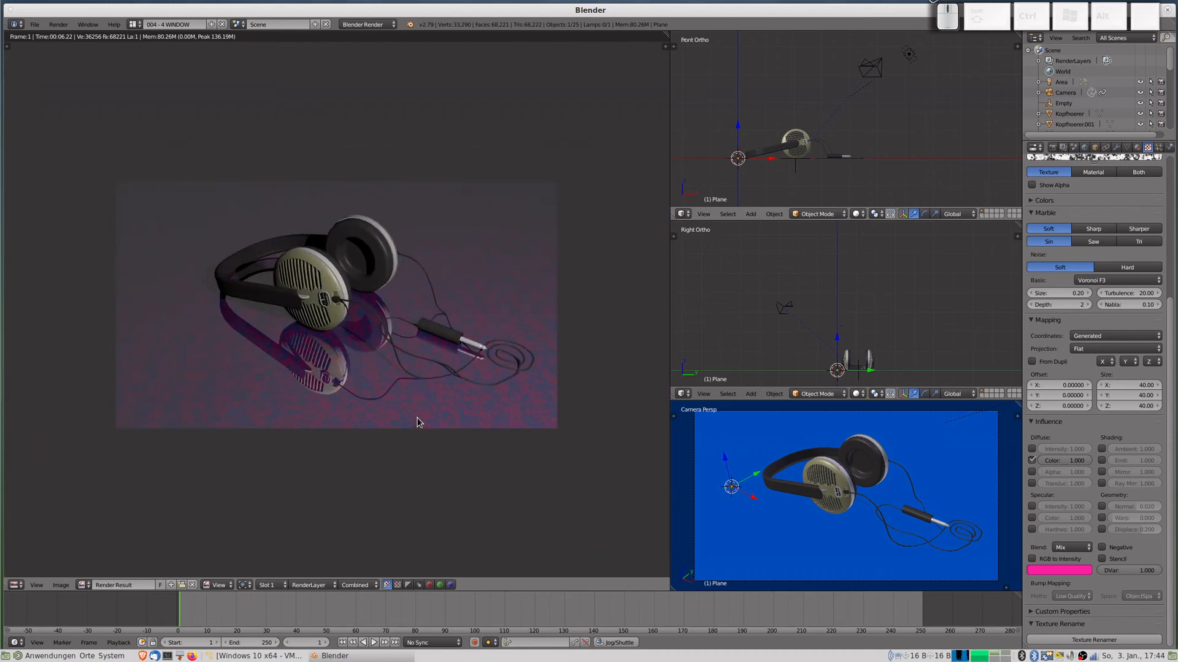
scroll(411, 387, "up", 3)
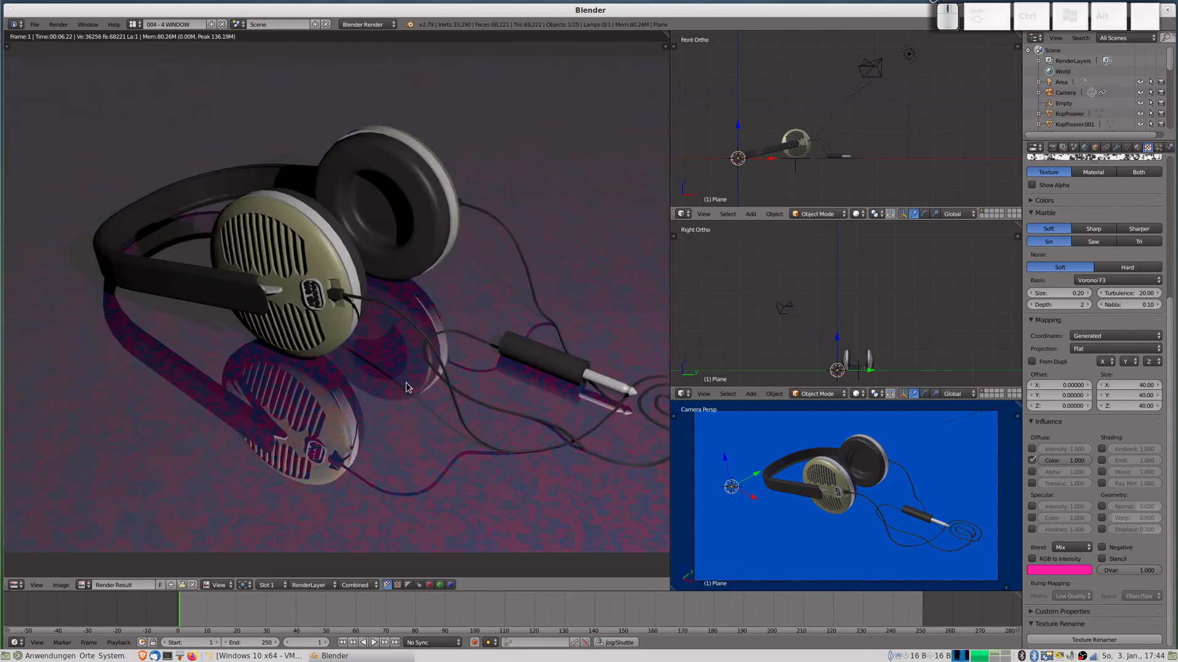
key("Escape")
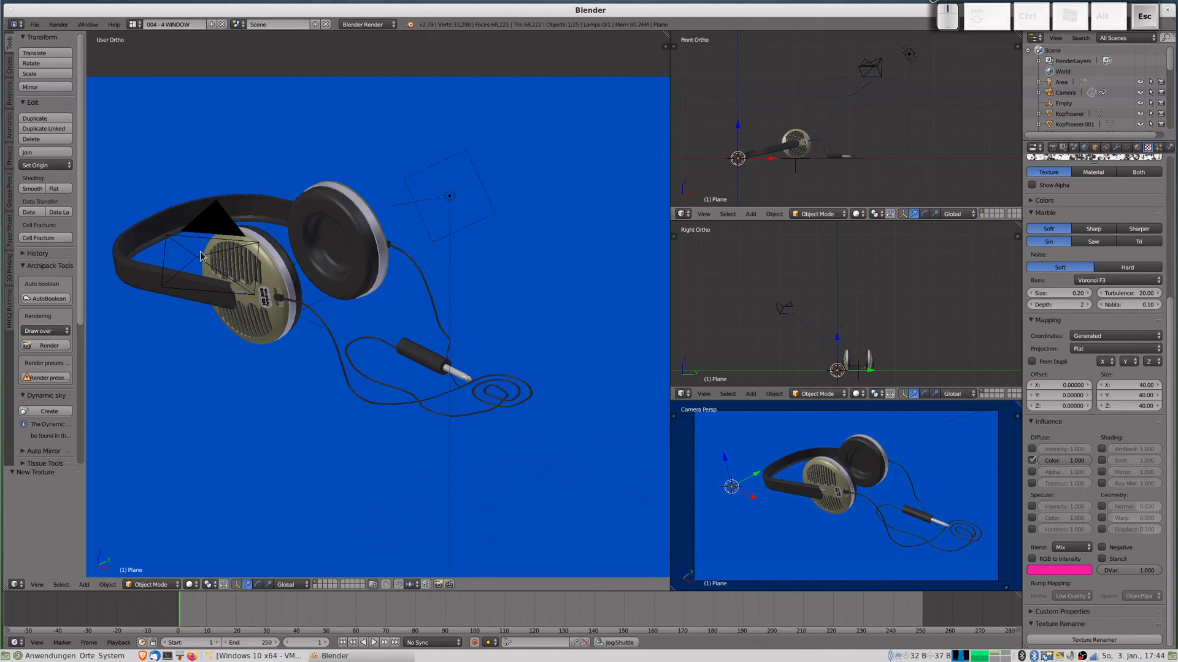
Shade the headband smooth and enable Auto Smooth for its normals.
right_click(162, 237)
left_click(29, 189)
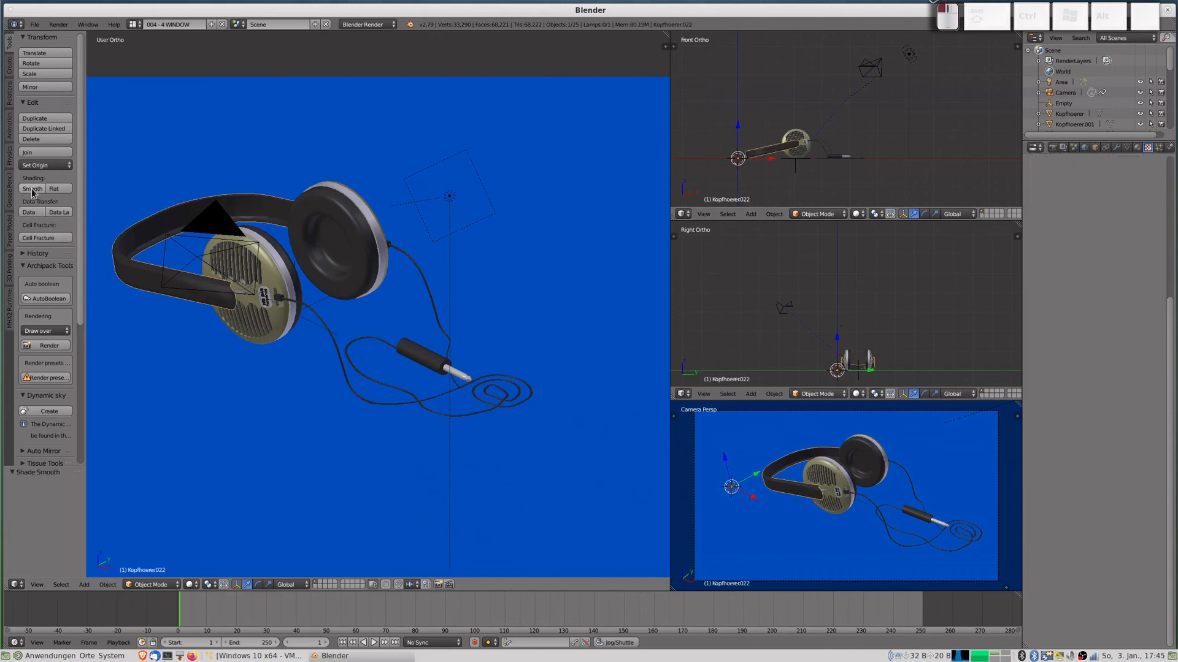
left_click(1127, 148)
left_click(1041, 214)
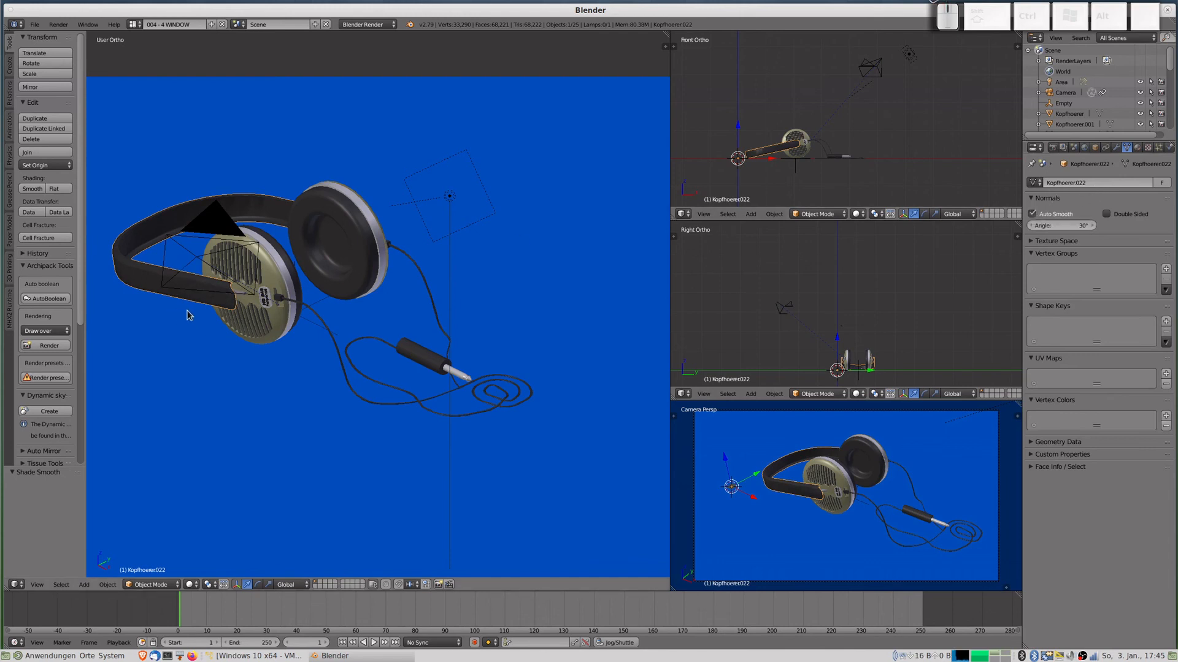
Assign the existing Kunststoff material to the small clip joining the headband to the slotted earcup.
scroll(200, 329, "up", 5)
scroll(200, 329, "down", 3)
middle_click_drag(310, 324, 438, 287, "shift")
scroll(608, 268, "up", 4)
scroll(424, 264, "up", 1)
right_click(387, 170)
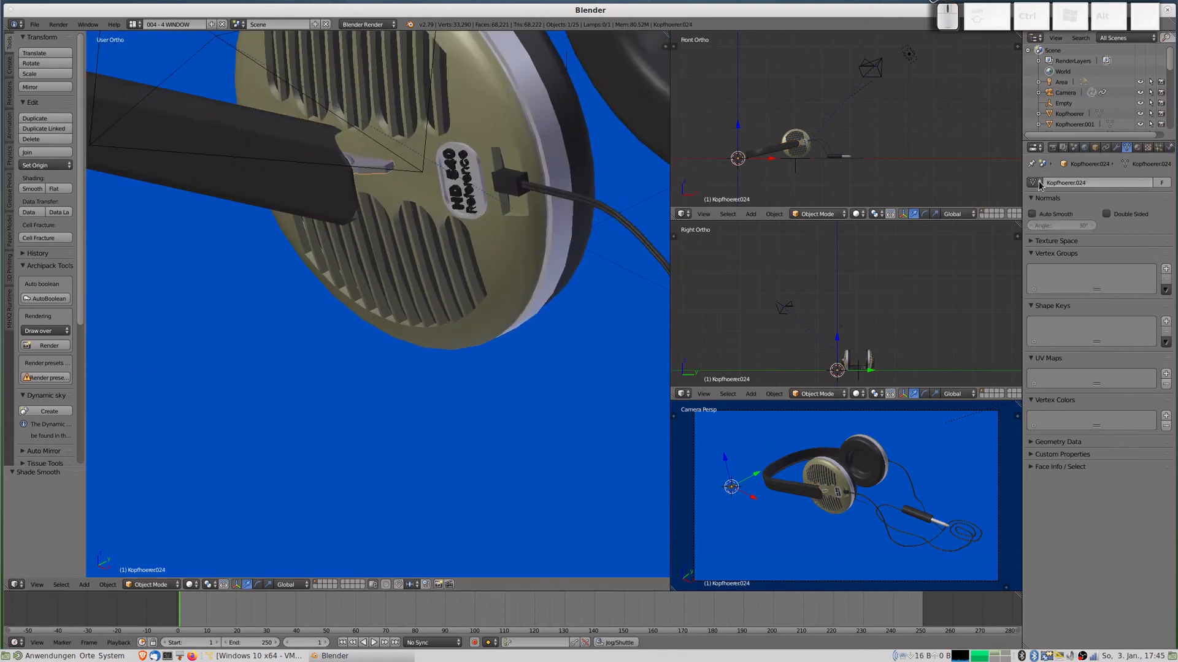
left_click(1137, 149)
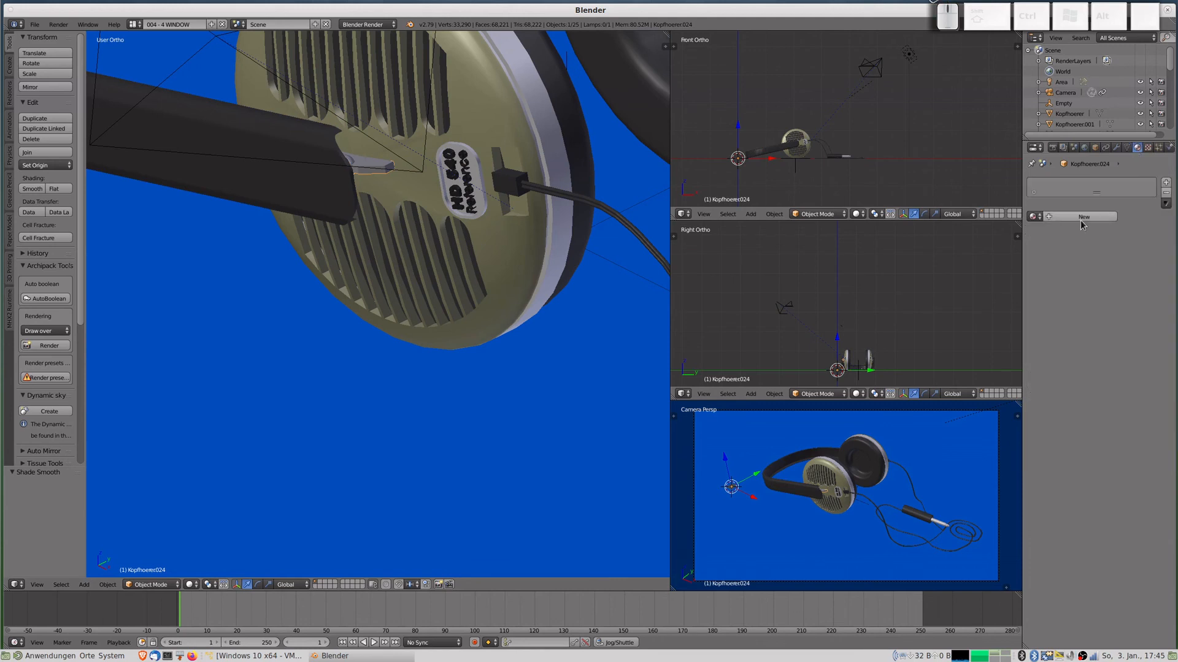
left_click(1041, 218)
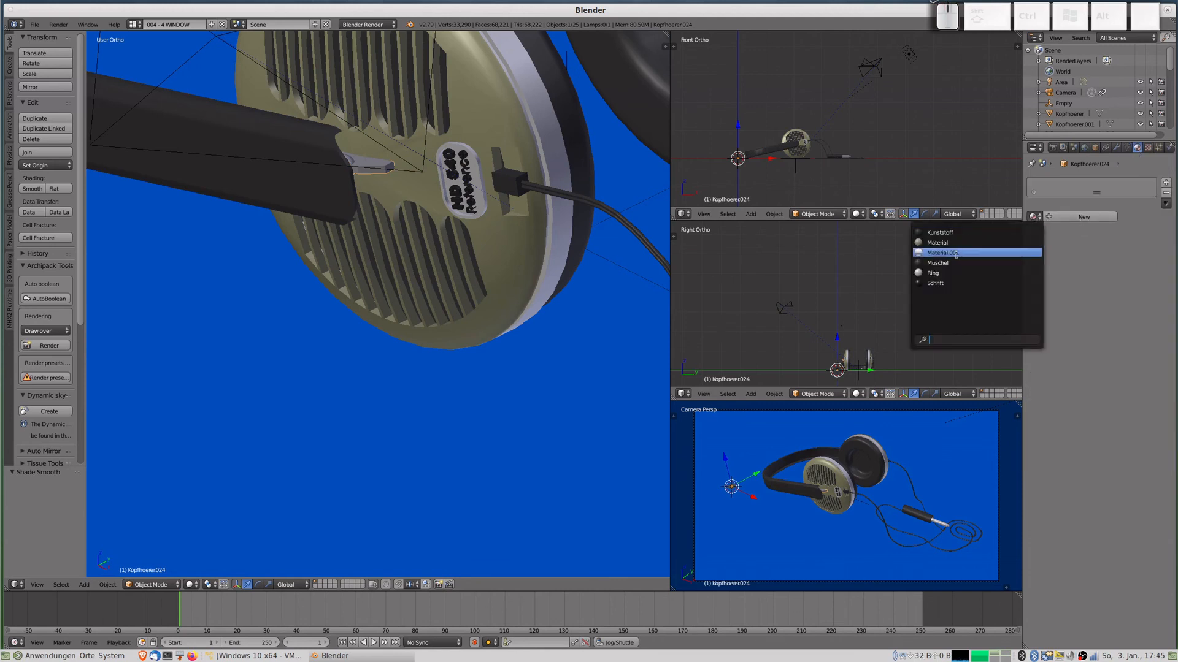
left_click(945, 233)
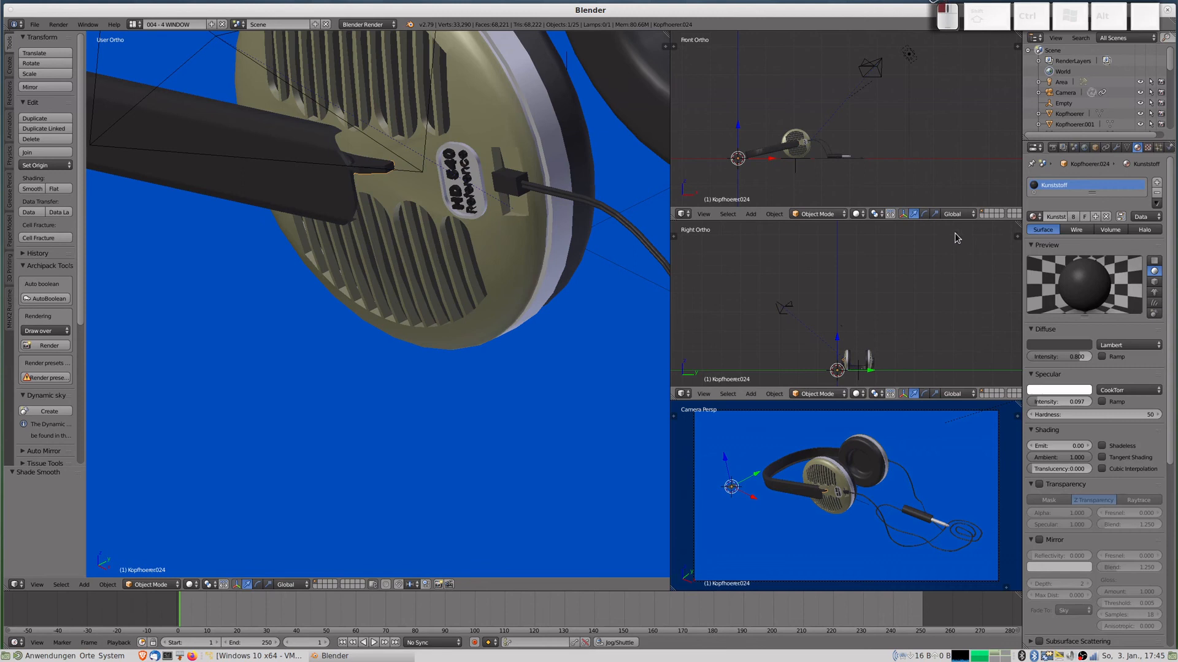
Enable Auto Smooth for the headband clip and shade it smooth.
left_click(1127, 148)
left_click(1039, 216)
left_click(32, 188)
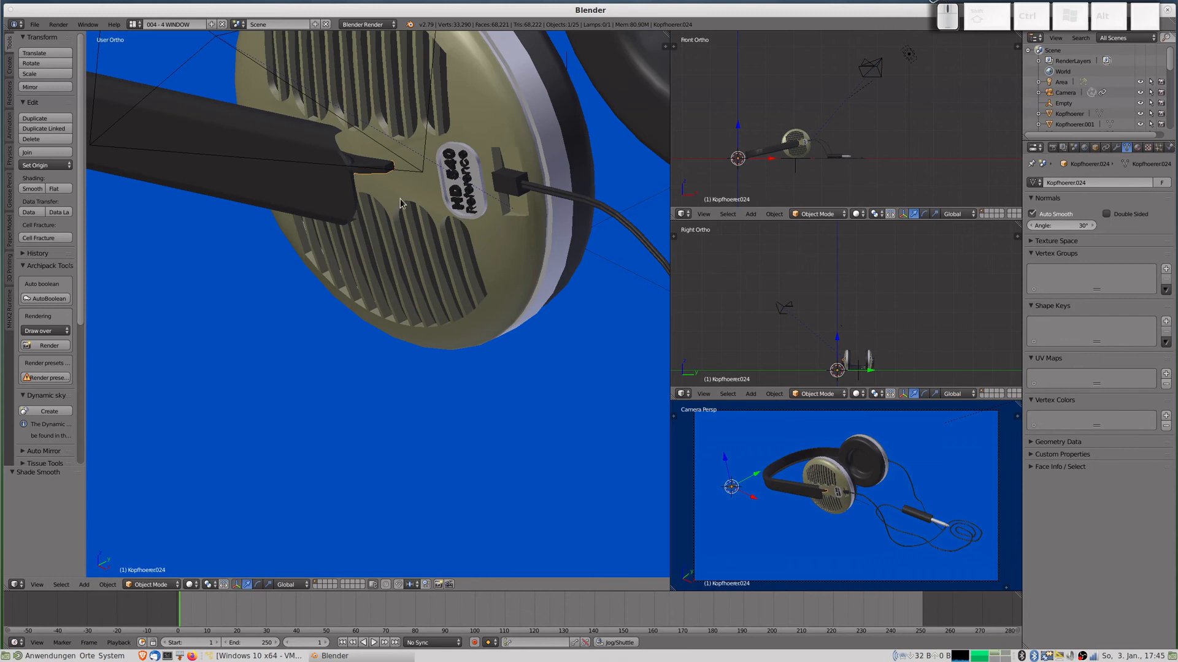
Shade the parts of the HD 540 Reference badge smooth and enable Auto Smooth for them.
right_click(471, 216)
left_click(1068, 216)
left_click(32, 188)
right_click(470, 210)
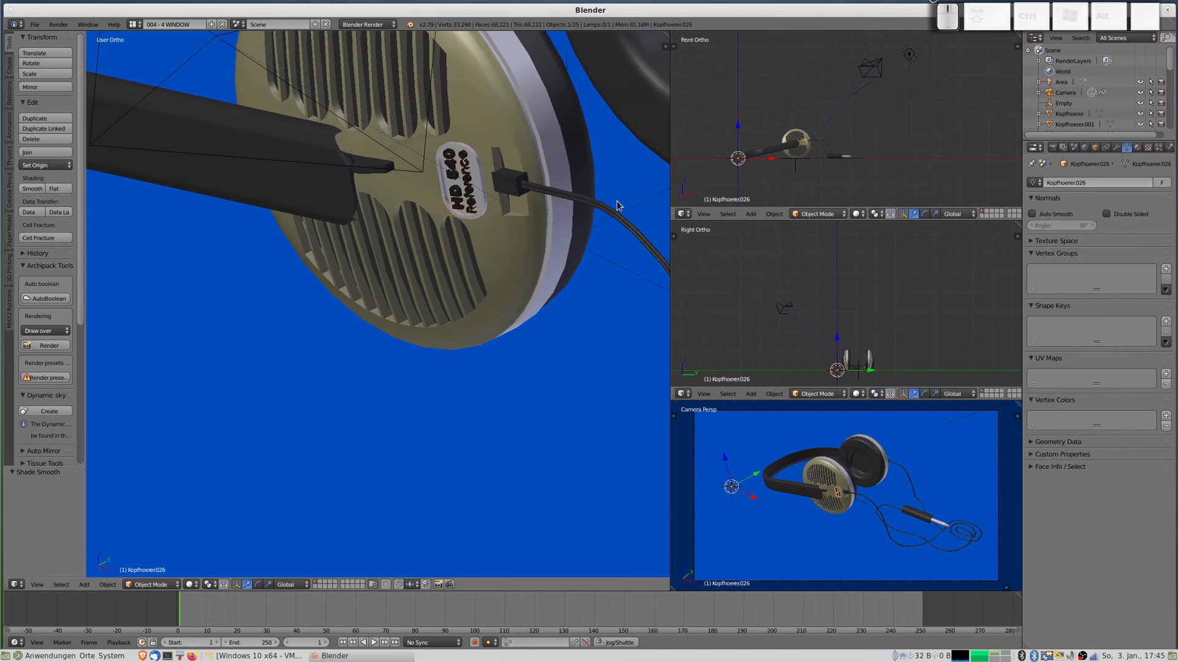
left_click(33, 188)
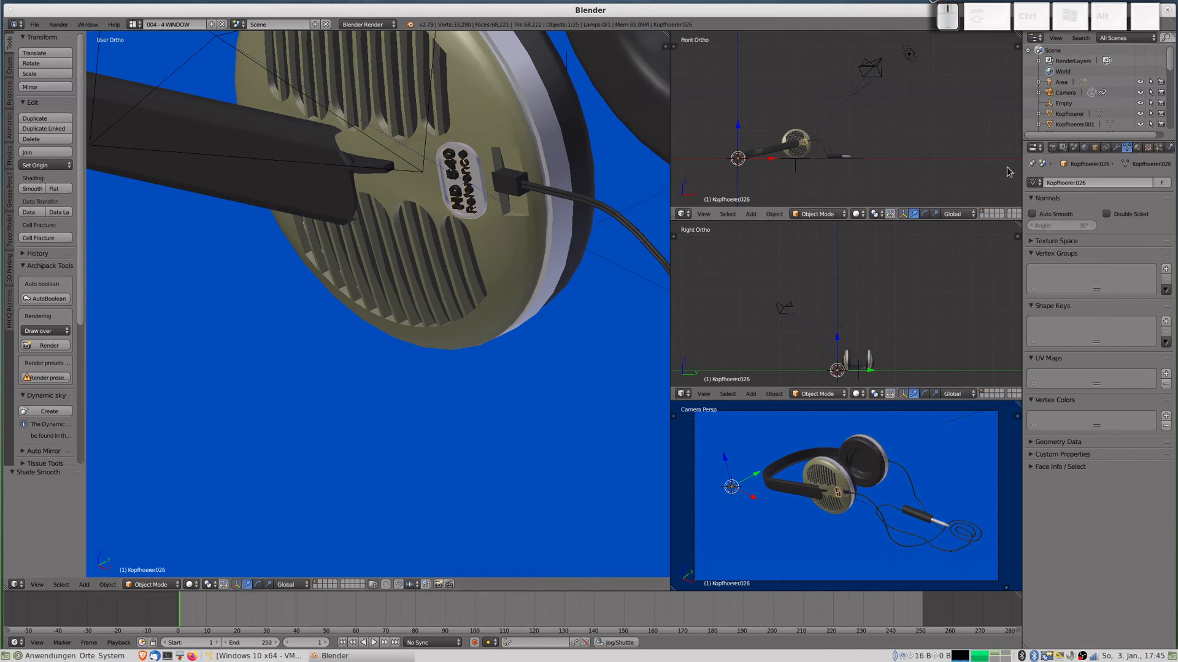
left_click(1032, 213)
Assign the existing Kunststoff material to the light-coloured clip joining the headband to the slotted earcup.
middle_click_drag(522, 194, 484, 519)
right_click(458, 380)
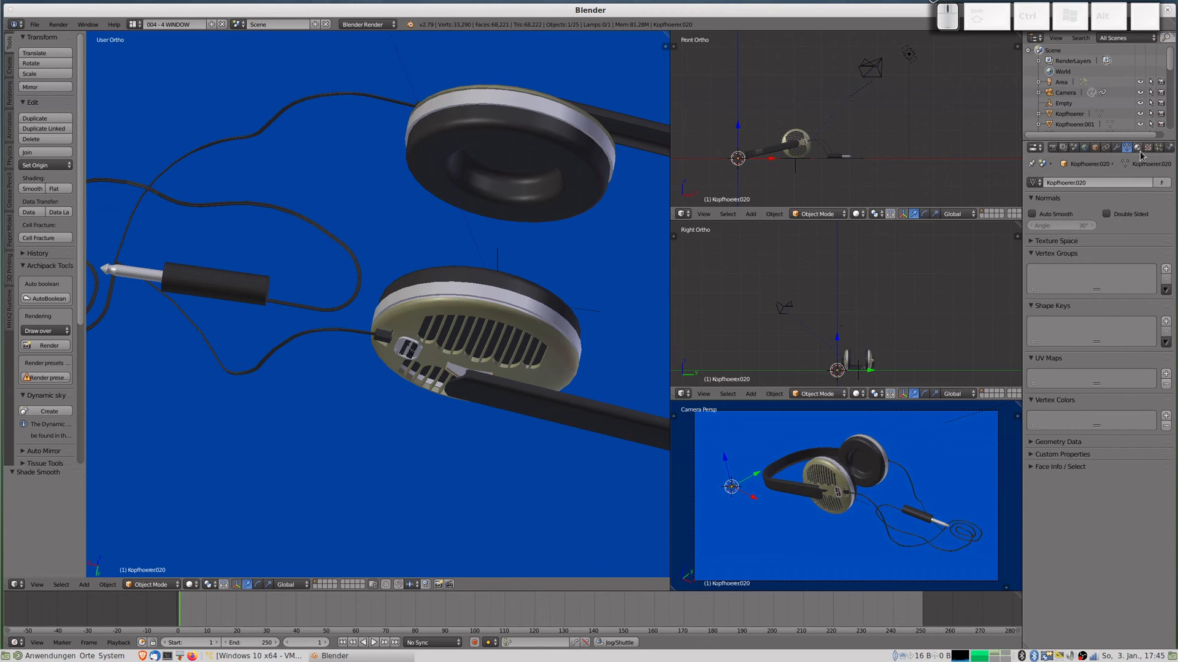
left_click(1138, 148)
left_click(1079, 218)
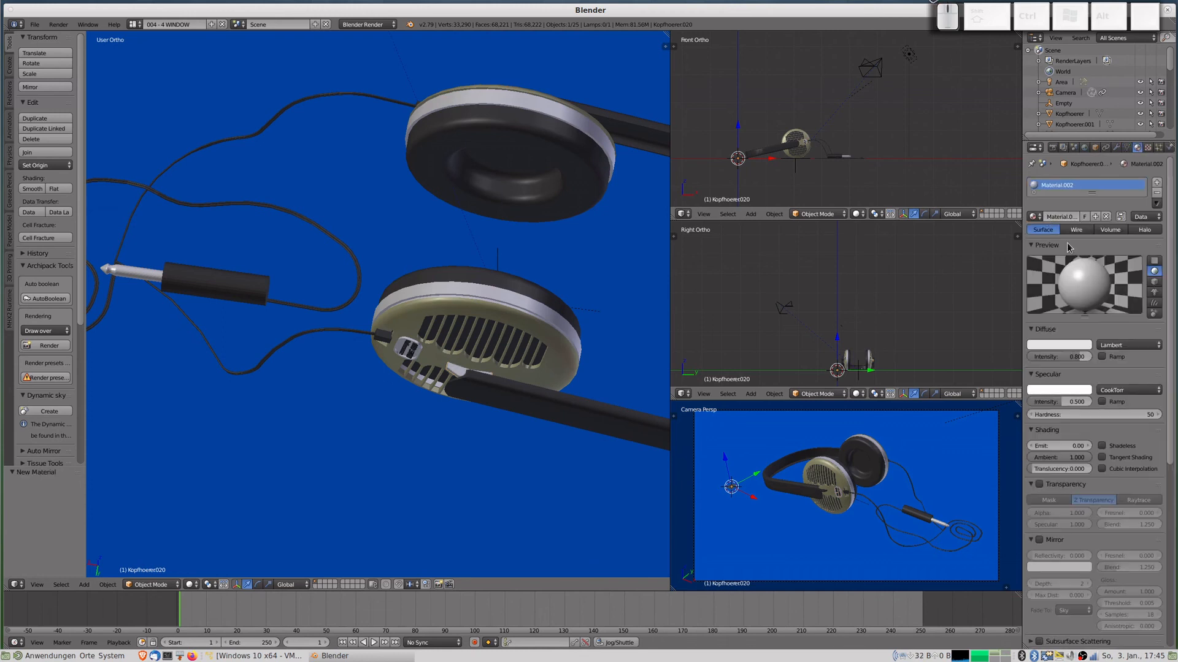
left_click(1106, 216)
left_click(1036, 217)
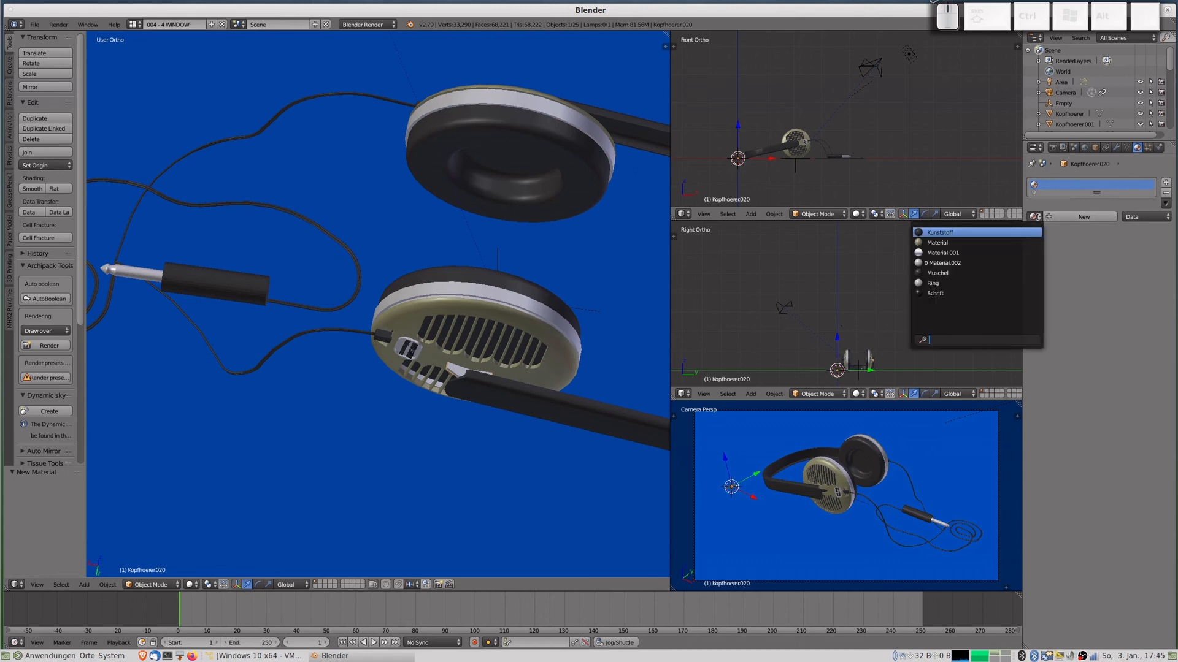
left_click(947, 233)
Enable Auto Smooth for the headband clip and the remaining badge parts on the slotted earcup, and shade them smooth.
left_click(1127, 149)
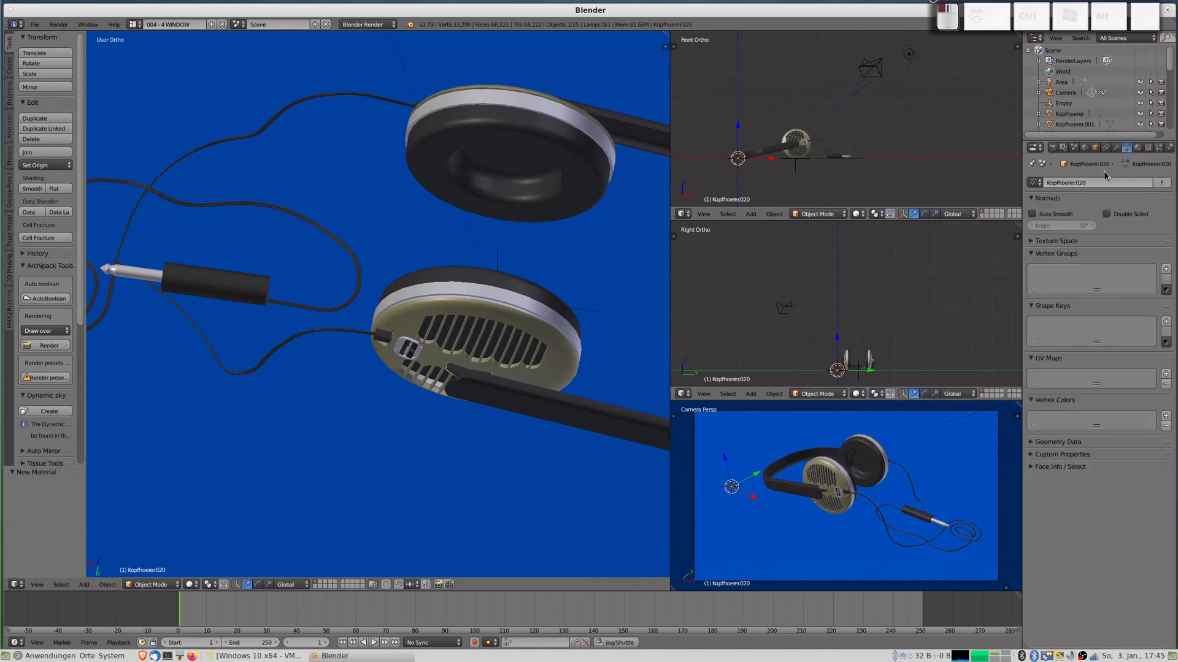
left_click(1033, 215)
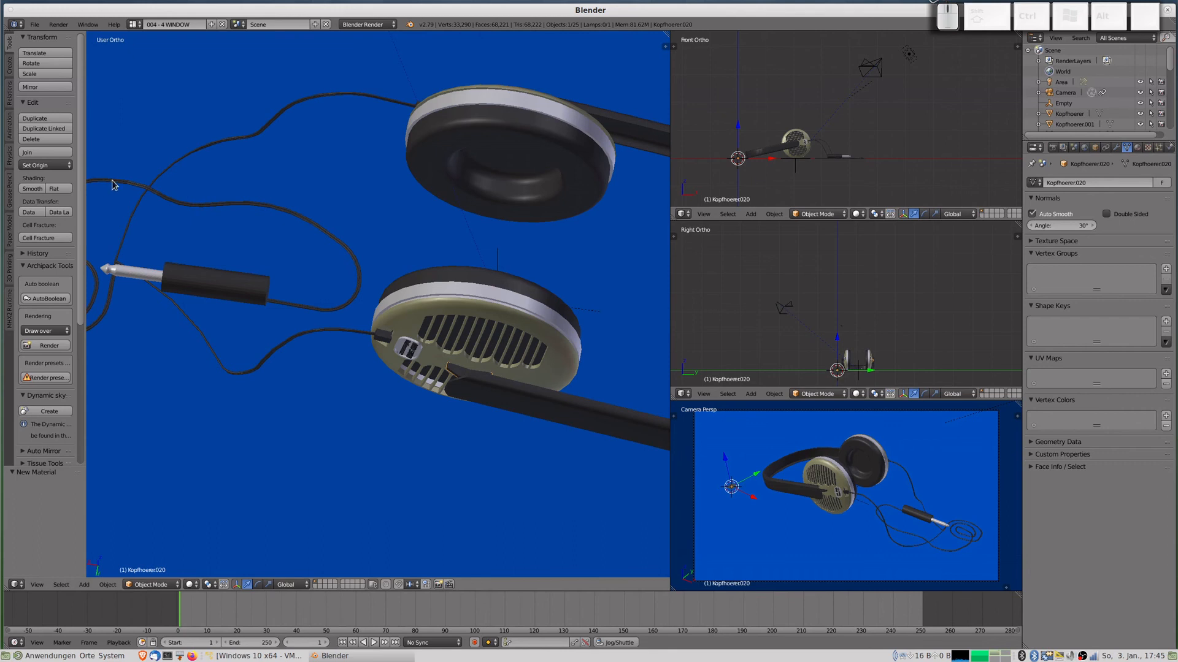
right_click(418, 357)
left_click(1046, 217)
right_click(410, 357)
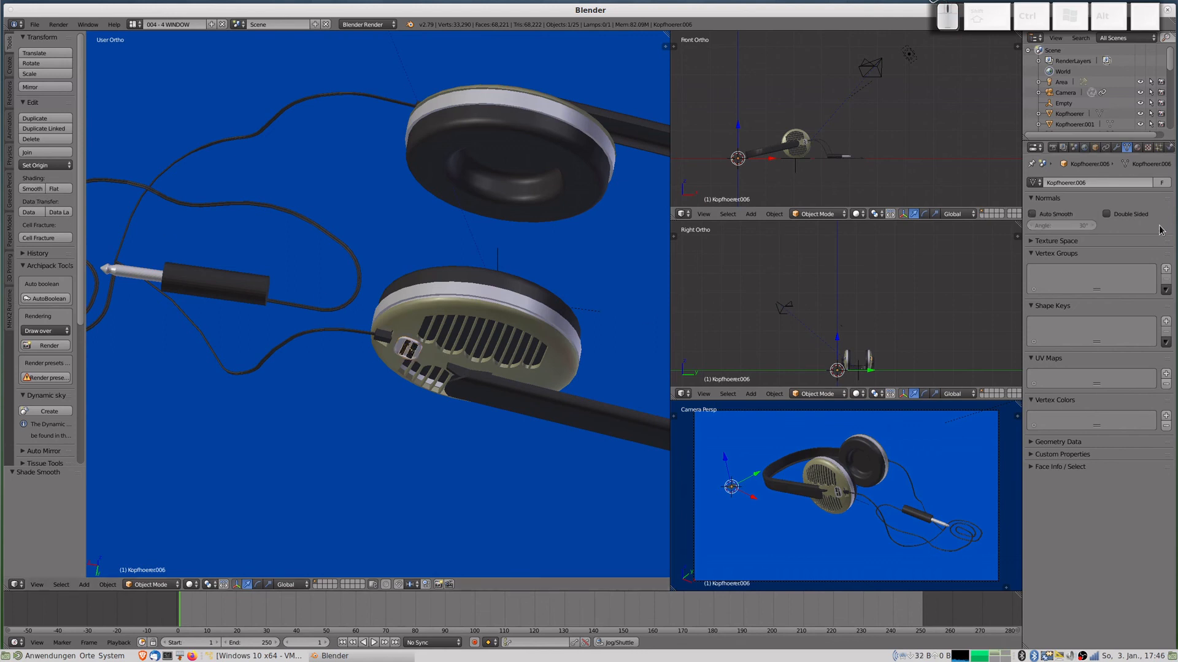
left_click(1033, 215)
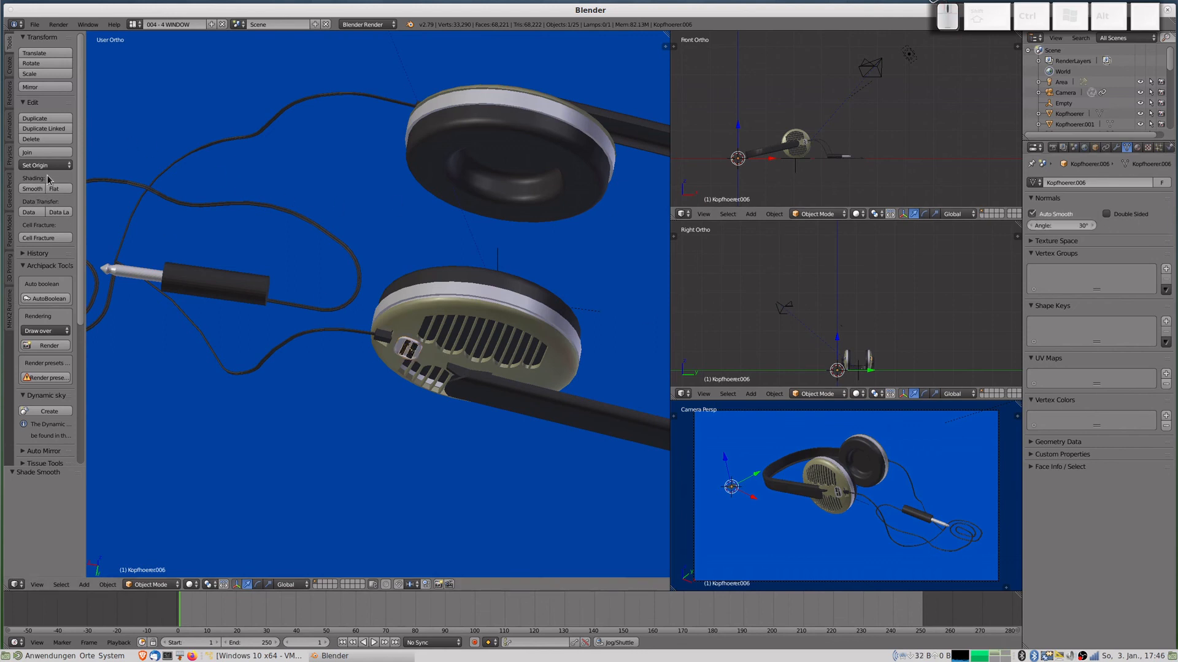
Enable Auto Smooth for the jack plug's black grip and the coiled main cable, and shade the cable smooth.
scroll(311, 302, "up", 5)
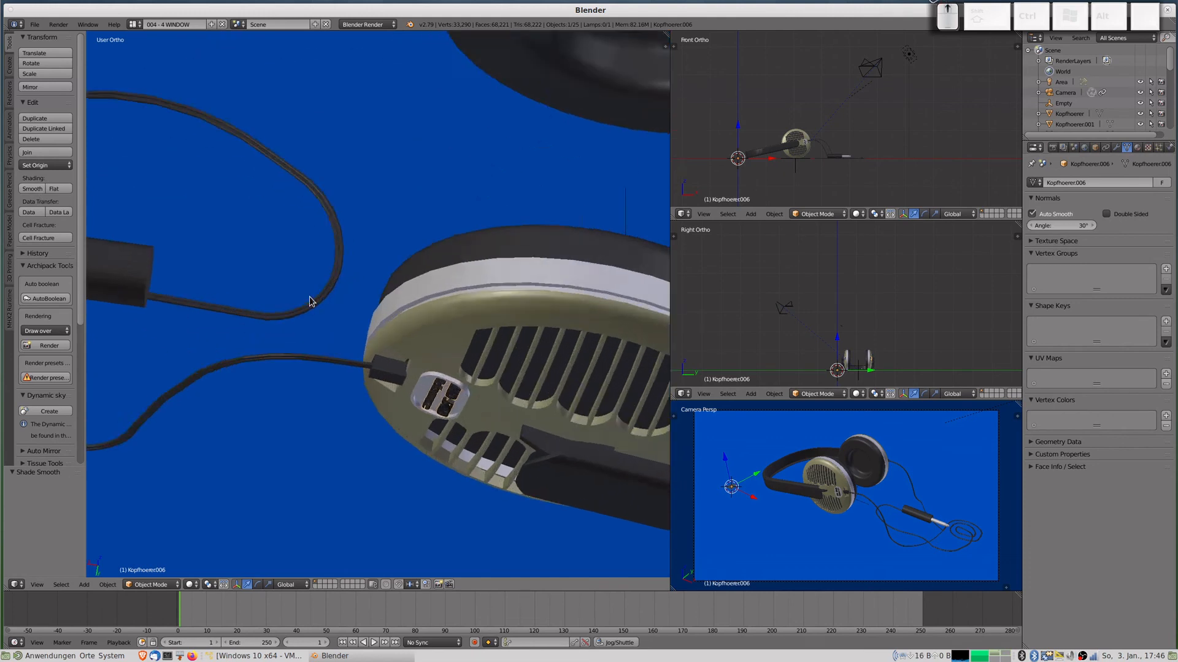
right_click(328, 233)
scroll(326, 240, "down", 2)
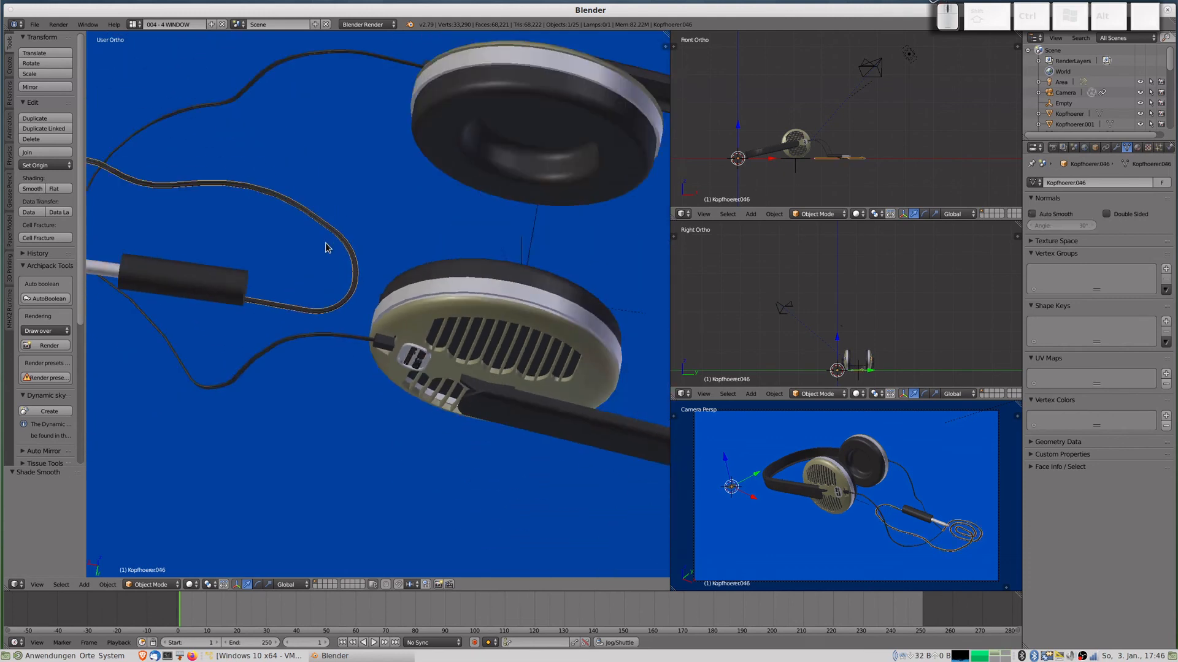
scroll(306, 309, "down", 1)
right_click(236, 298)
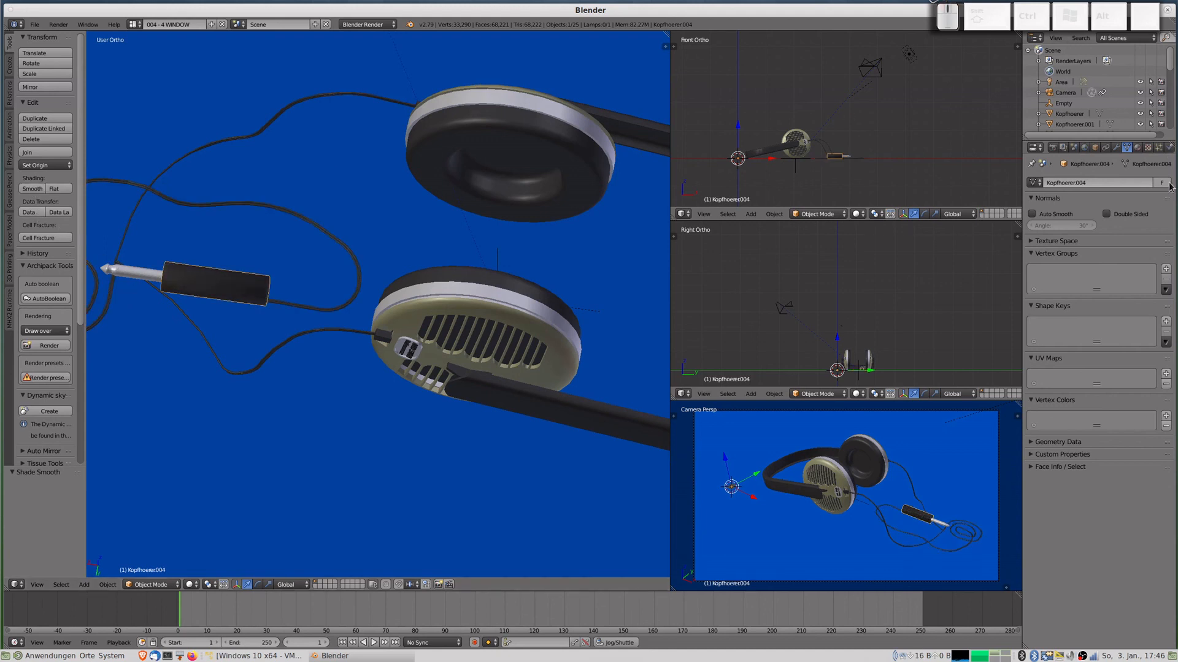
left_click(1033, 214)
right_click(320, 311)
left_click(1033, 213)
left_click(34, 189)
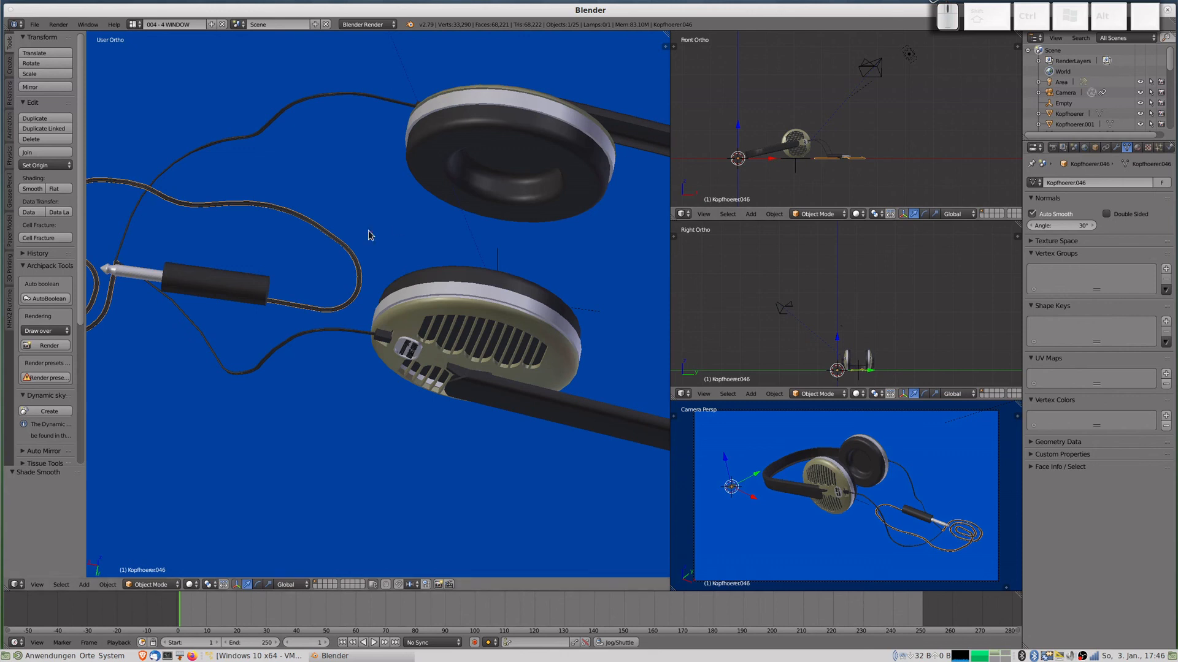
Enable Auto Smooth for the two thin cables leading to the earcups and shade them smooth.
right_click(227, 144)
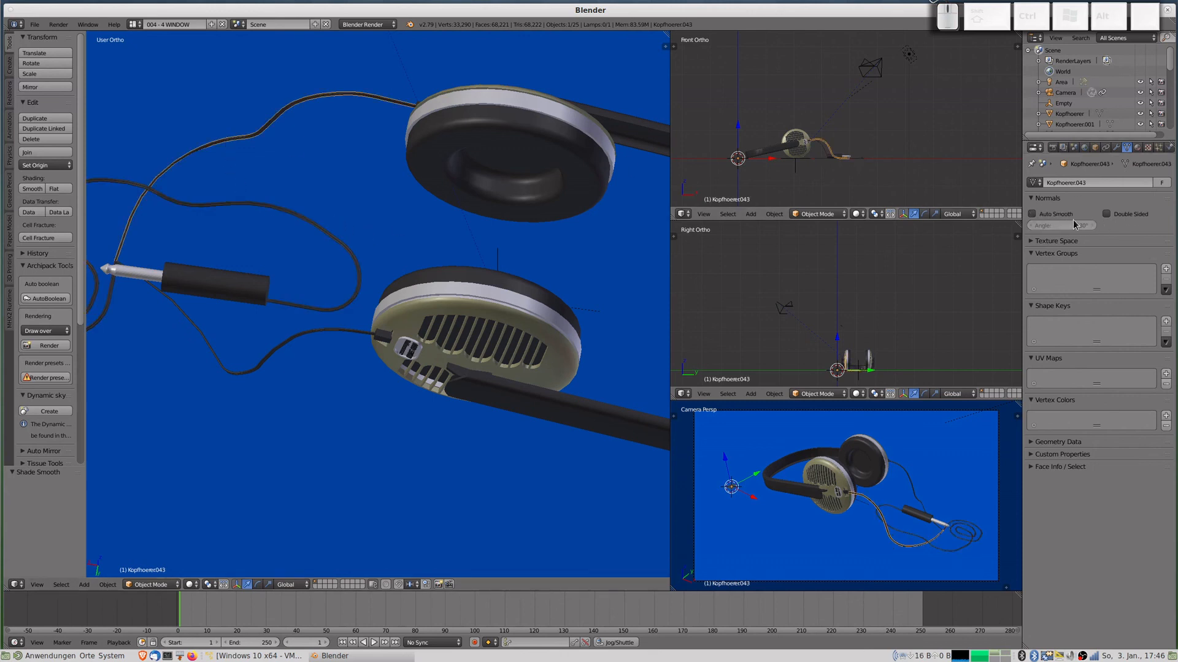
left_click(1033, 214)
left_click(45, 190)
scroll(210, 233, "down", 2)
right_click(177, 282)
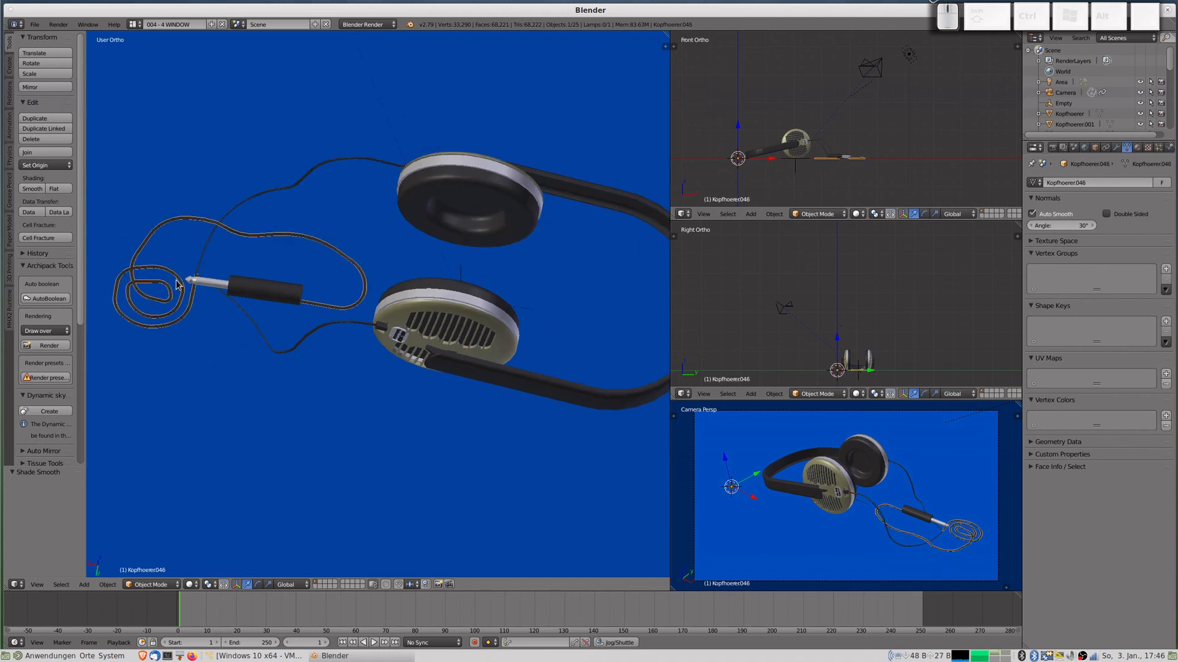
right_click(250, 321)
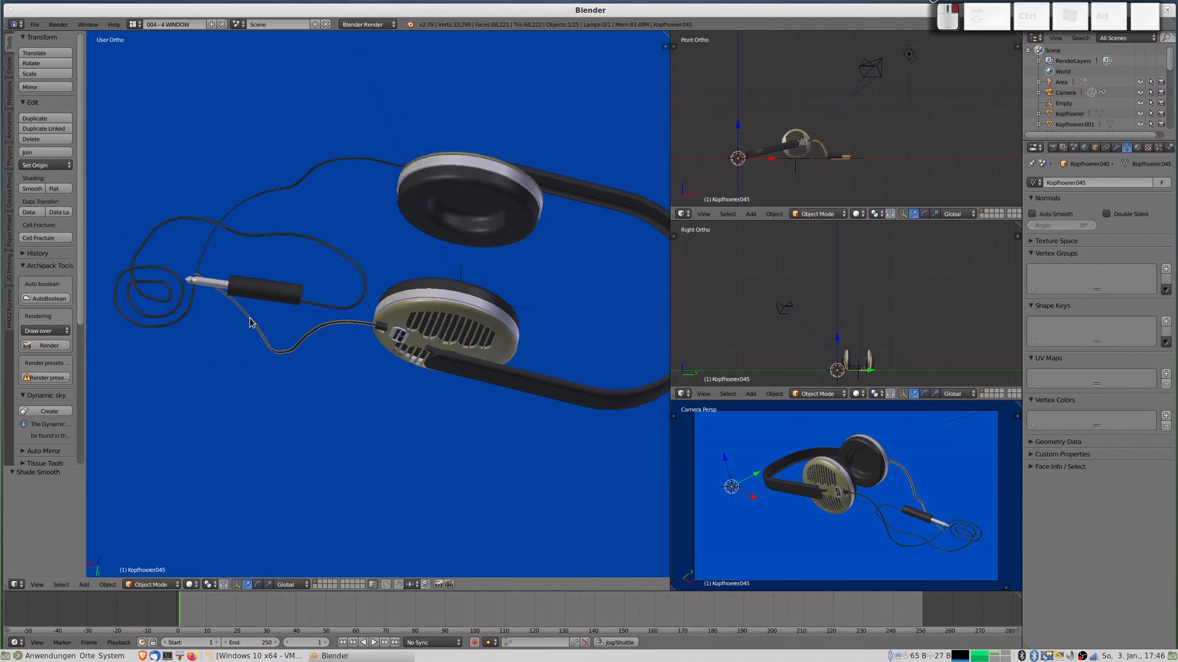
left_click(1034, 214)
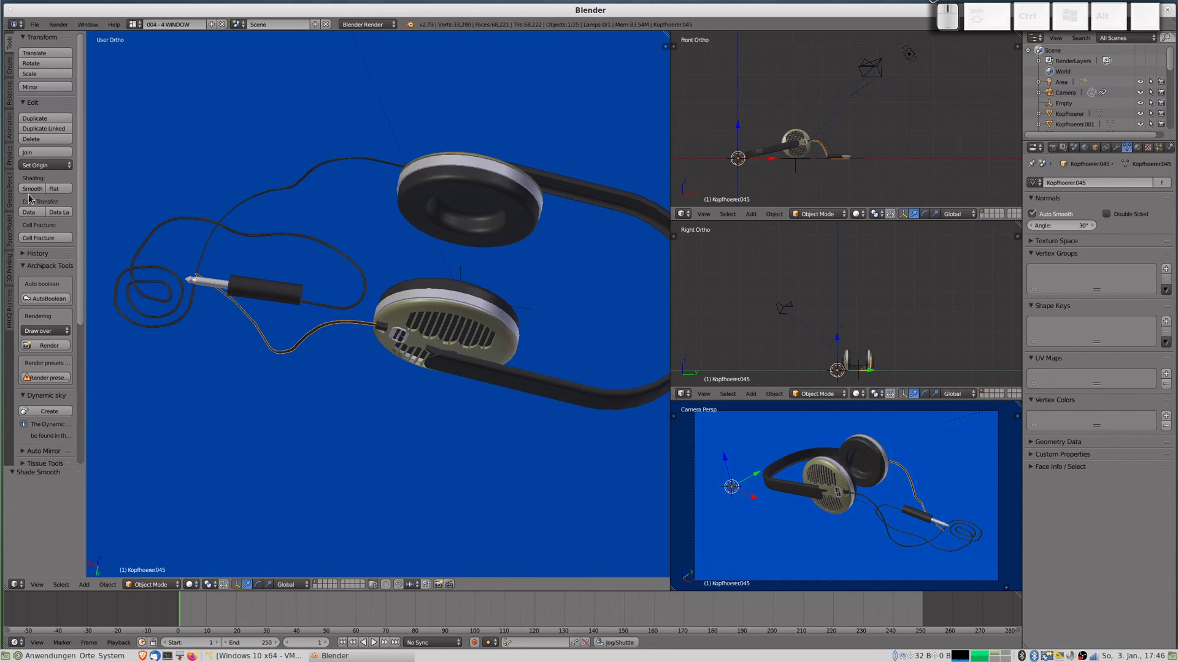
Render the scene from the camera and check the smoothed headphone parts in the image.
scroll(368, 262, "up", 4)
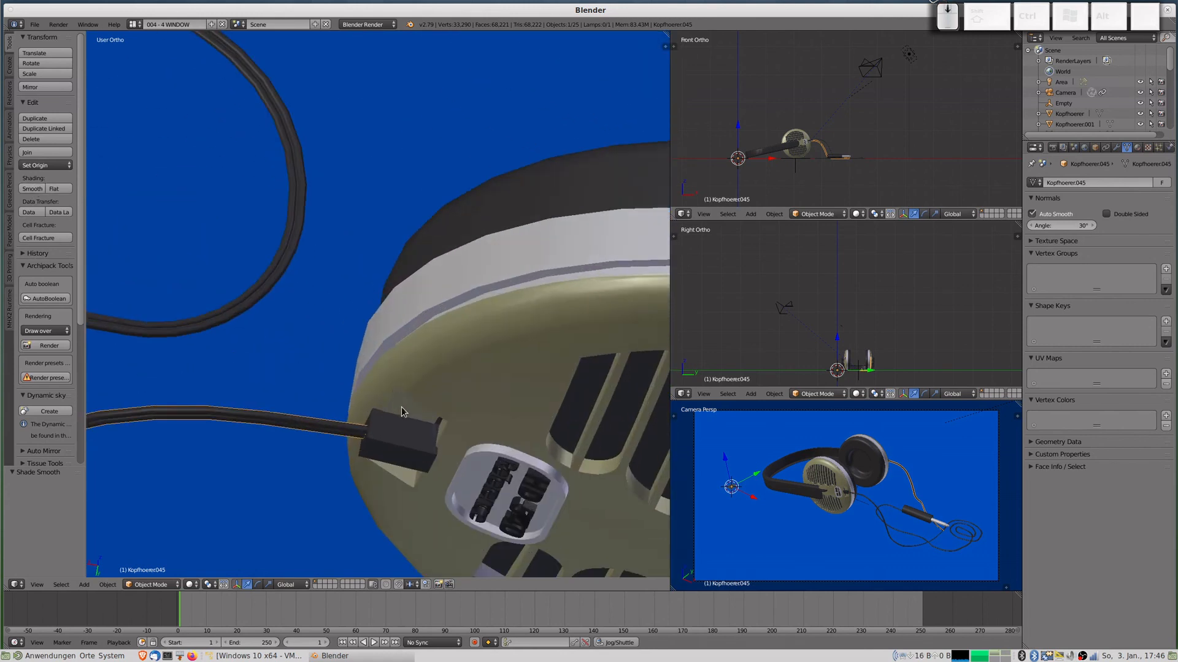
scroll(403, 406, "down", 2)
scroll(431, 381, "down", 2)
middle_click_drag(488, 325, 643, 294)
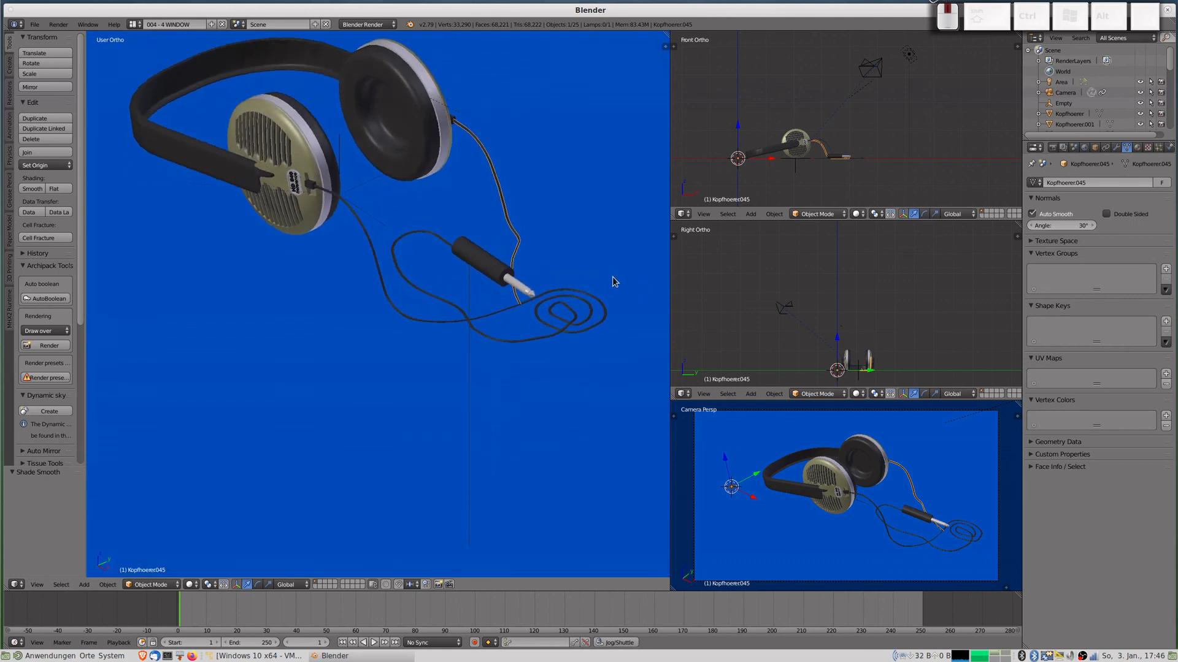
scroll(613, 282, "down", 3)
key("KP_0")
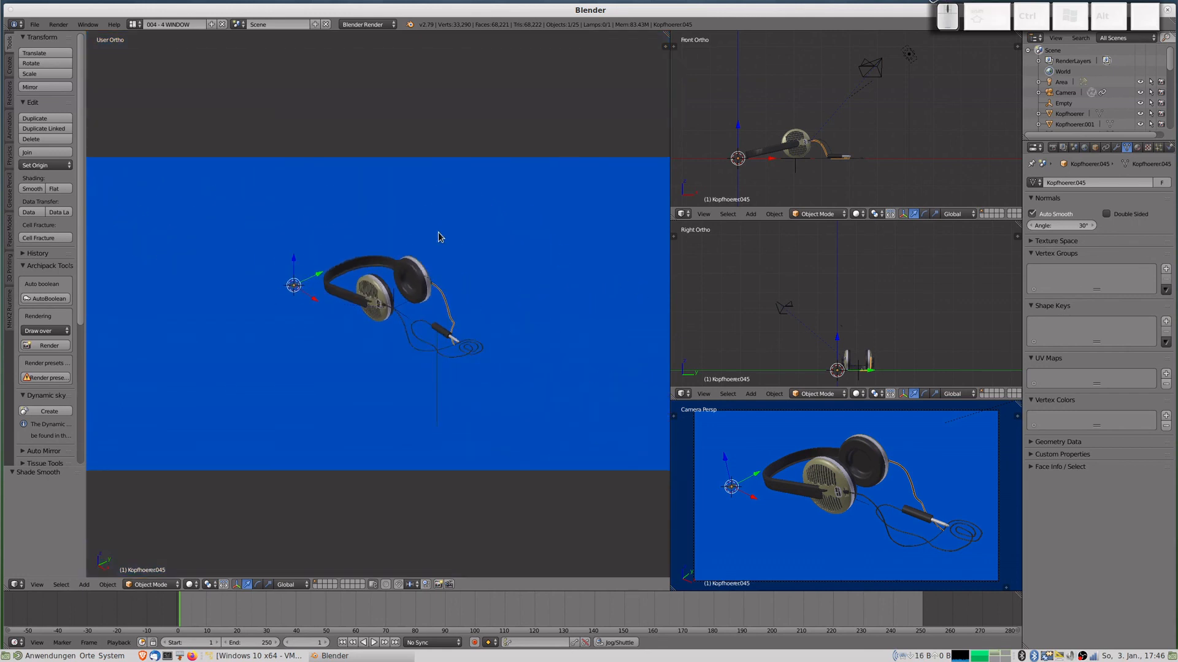
key("F12")
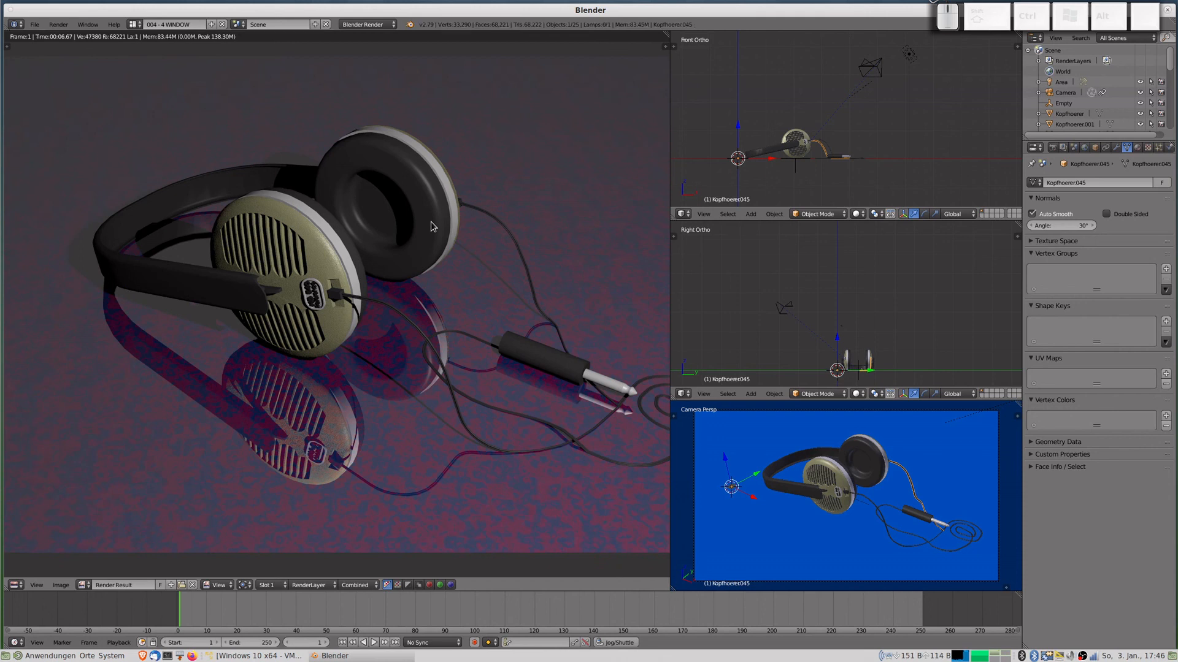
scroll(519, 222, "down", 4)
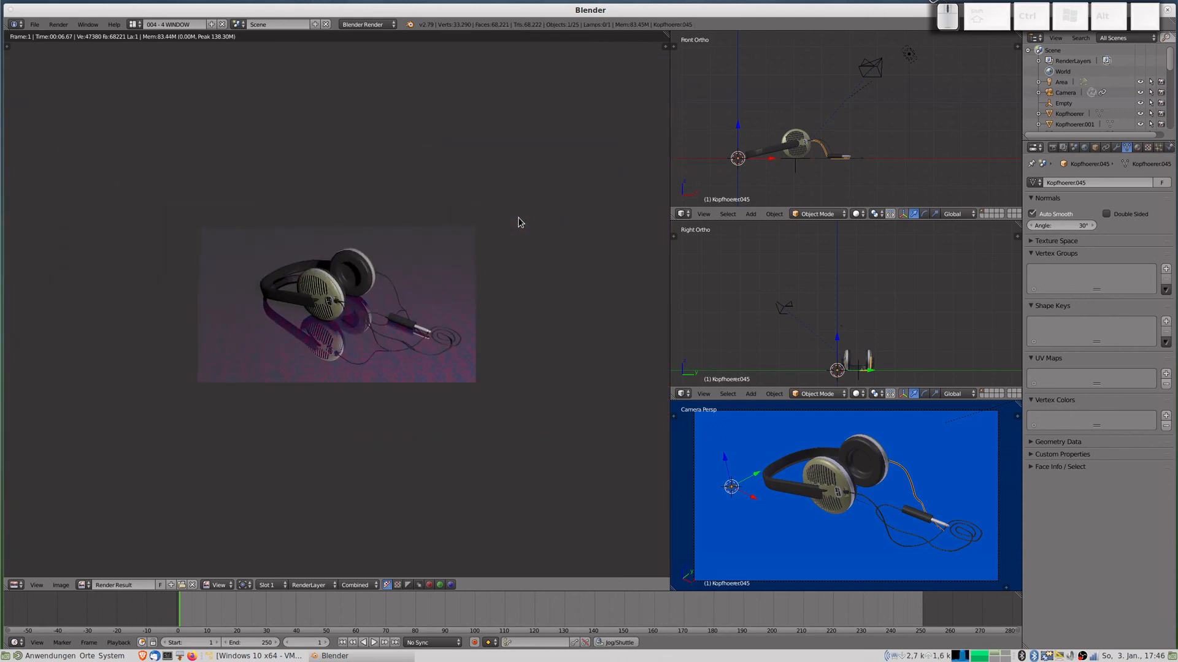
key("Escape")
Move the Area lamp in the top view by about -220 in X and -247 in Y.
key("KP_7")
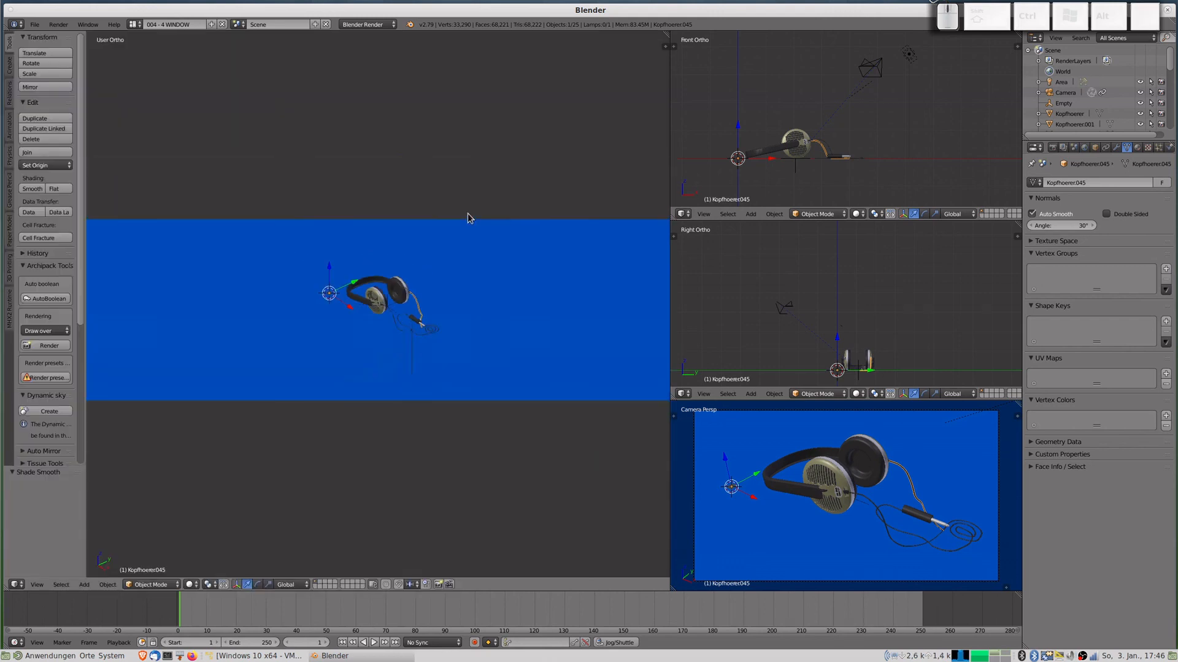
right_click(494, 368)
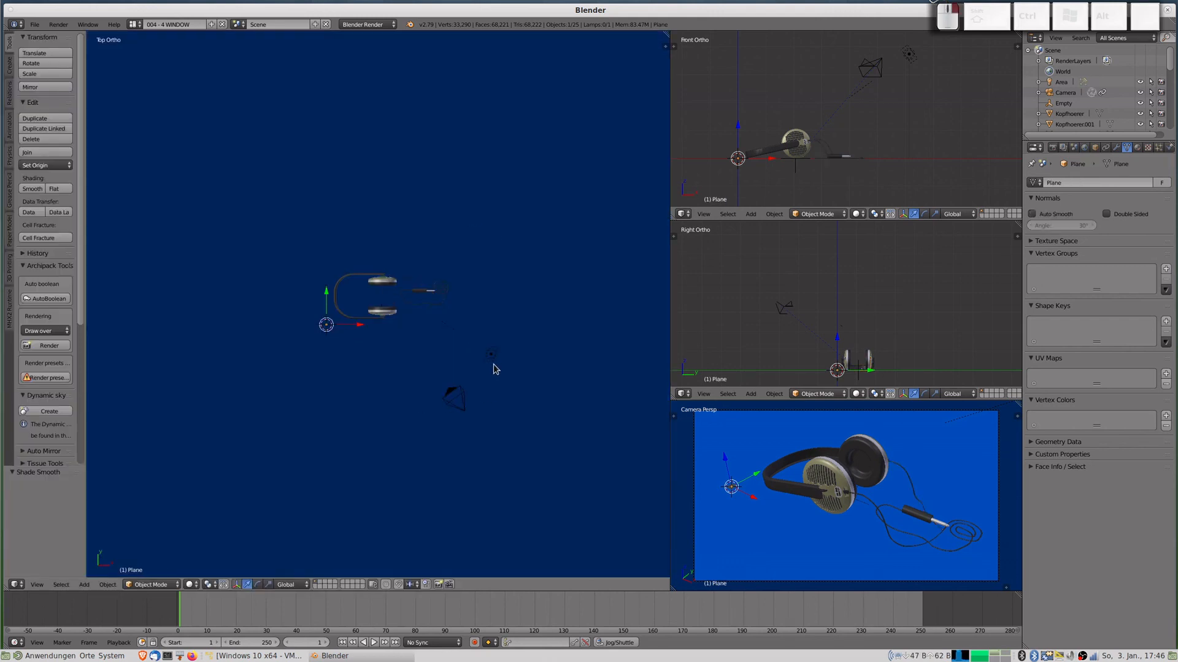
key("g")
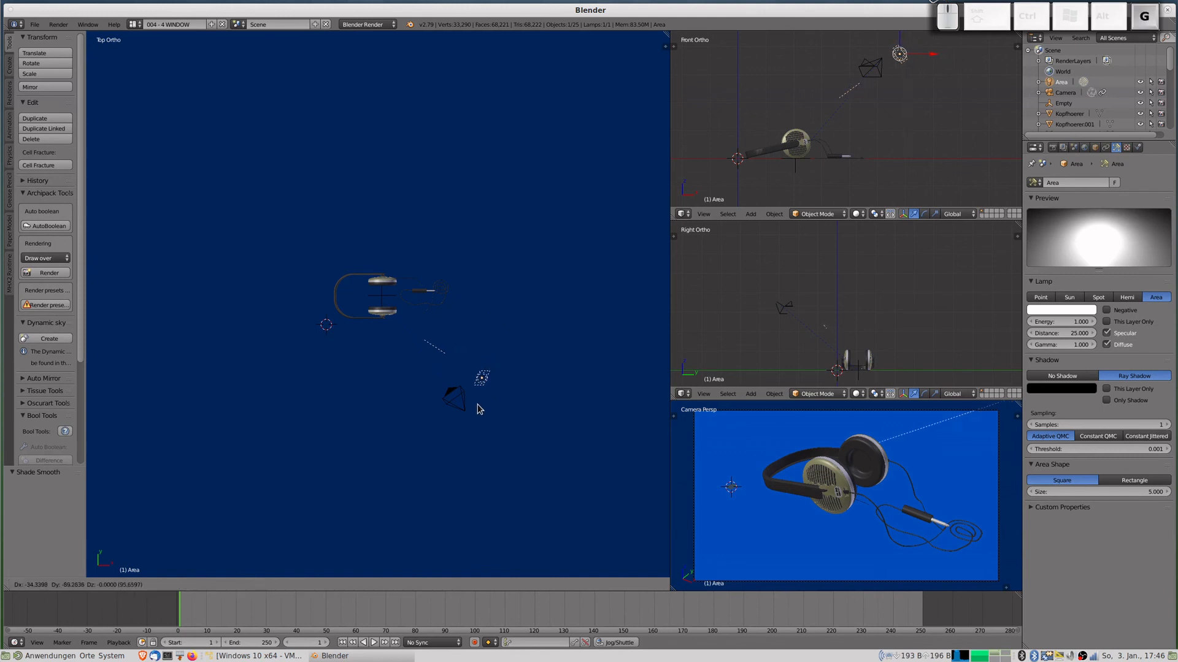
left_click(439, 440)
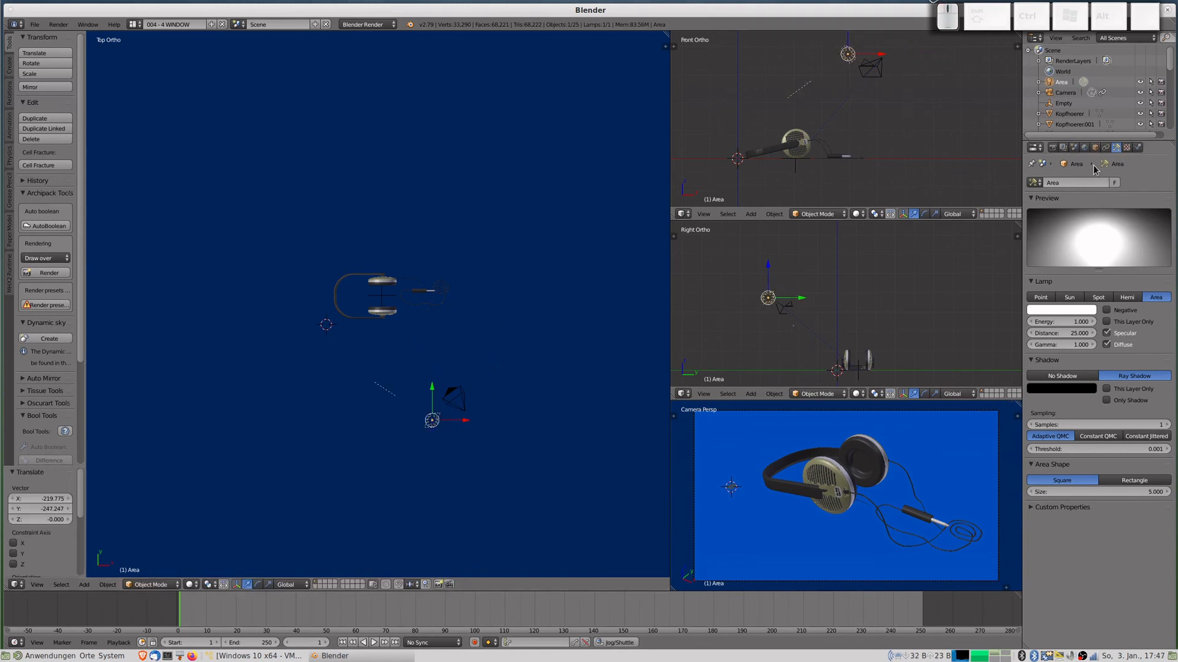
Add a Track To constraint to the Area lamp targeting Empty, with To axis -Z and Up axis Y.
left_click(1105, 149)
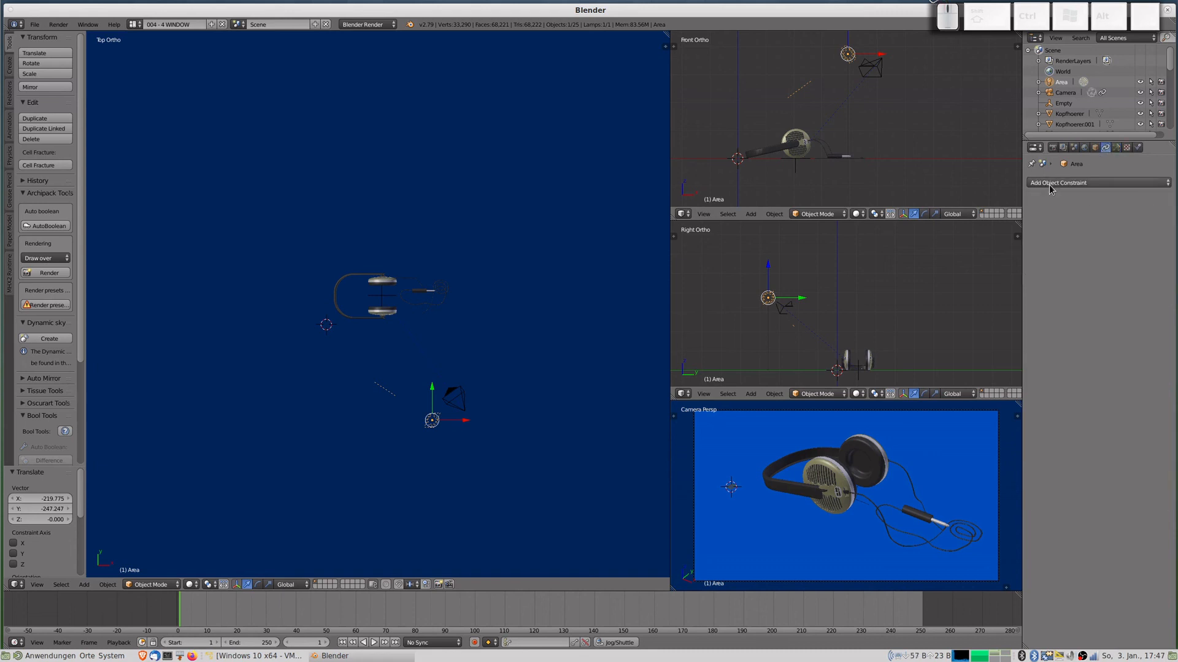
left_click(1052, 184)
left_click(1045, 276)
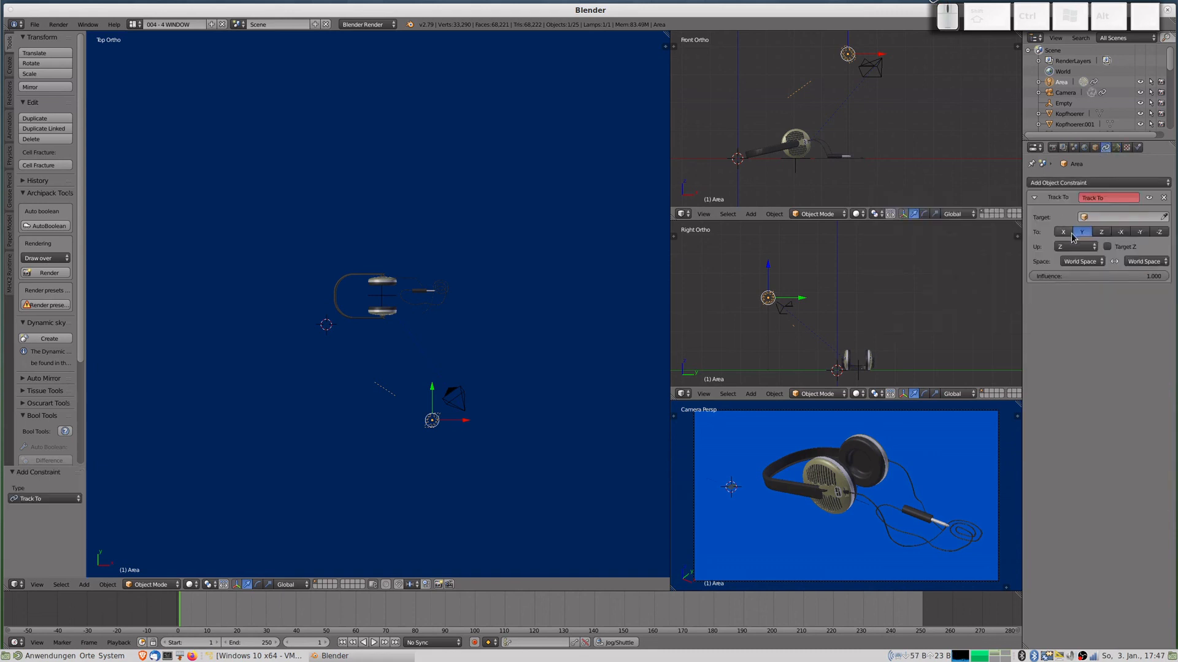
left_click(1110, 217)
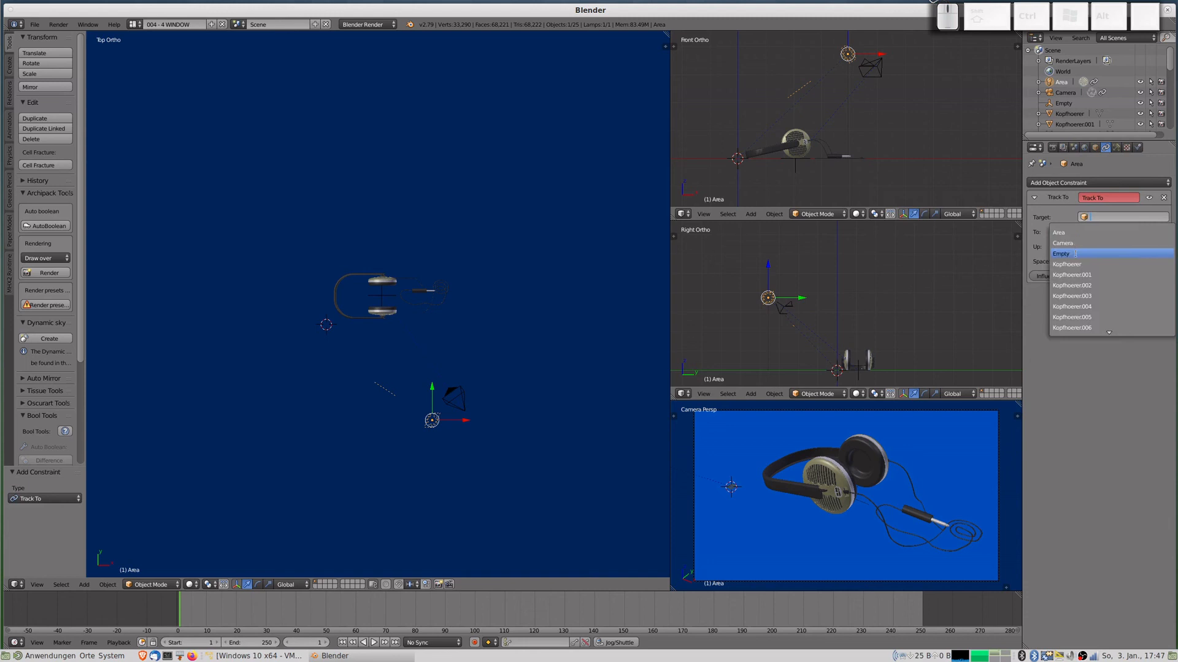
left_click(1076, 253)
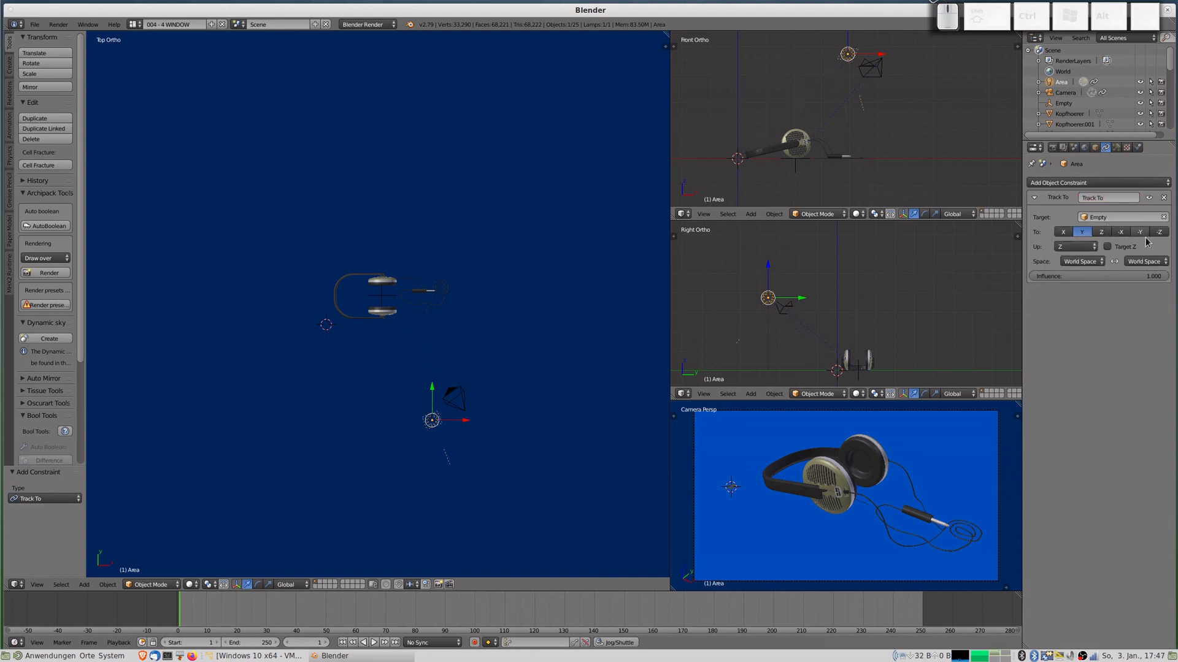
left_click(1159, 234)
left_click(1075, 247)
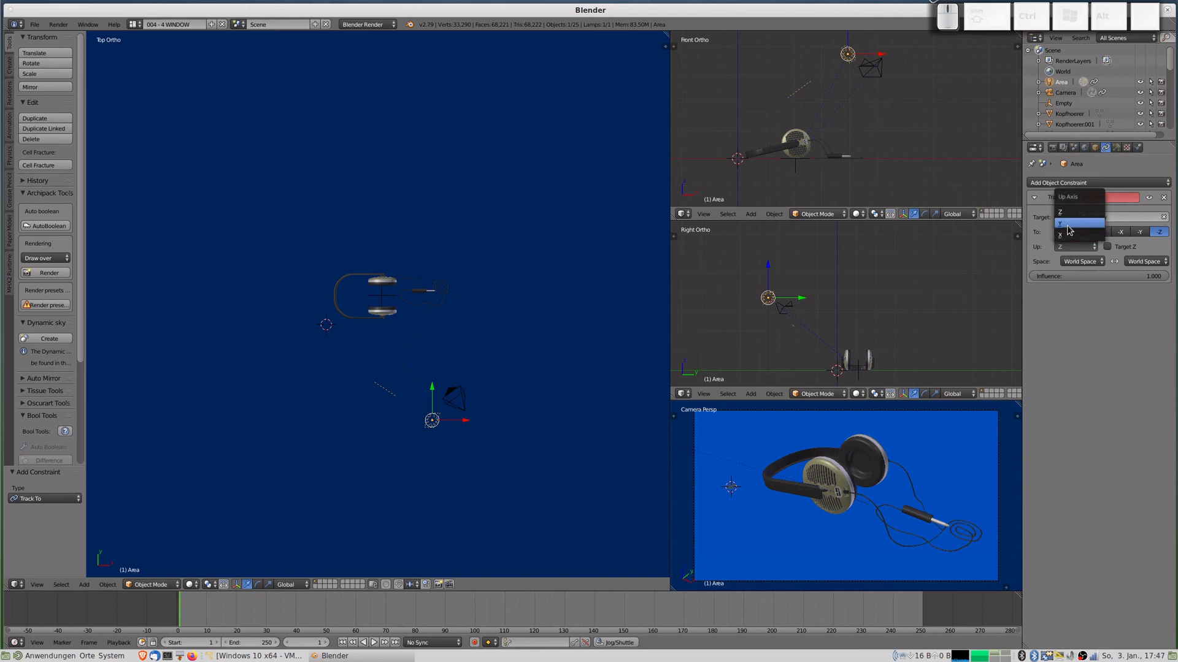
left_click(1068, 223)
Render the scene to check the lighting from the repositioned Area lamp.
scroll(448, 365, "up", 1)
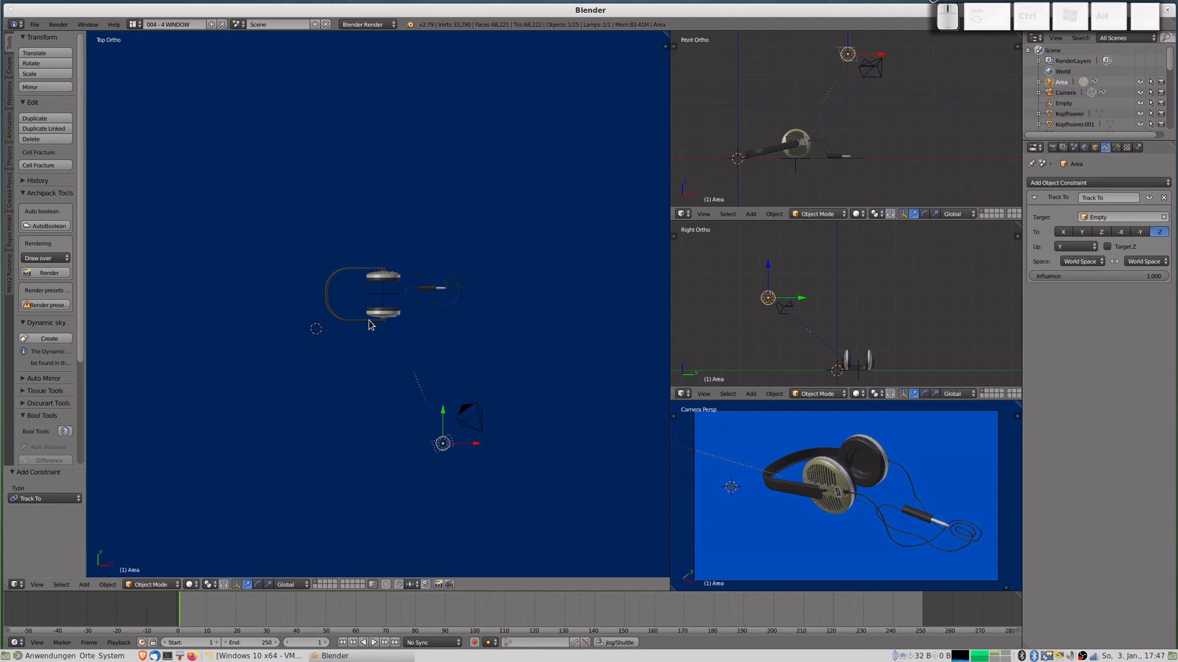
key("F12")
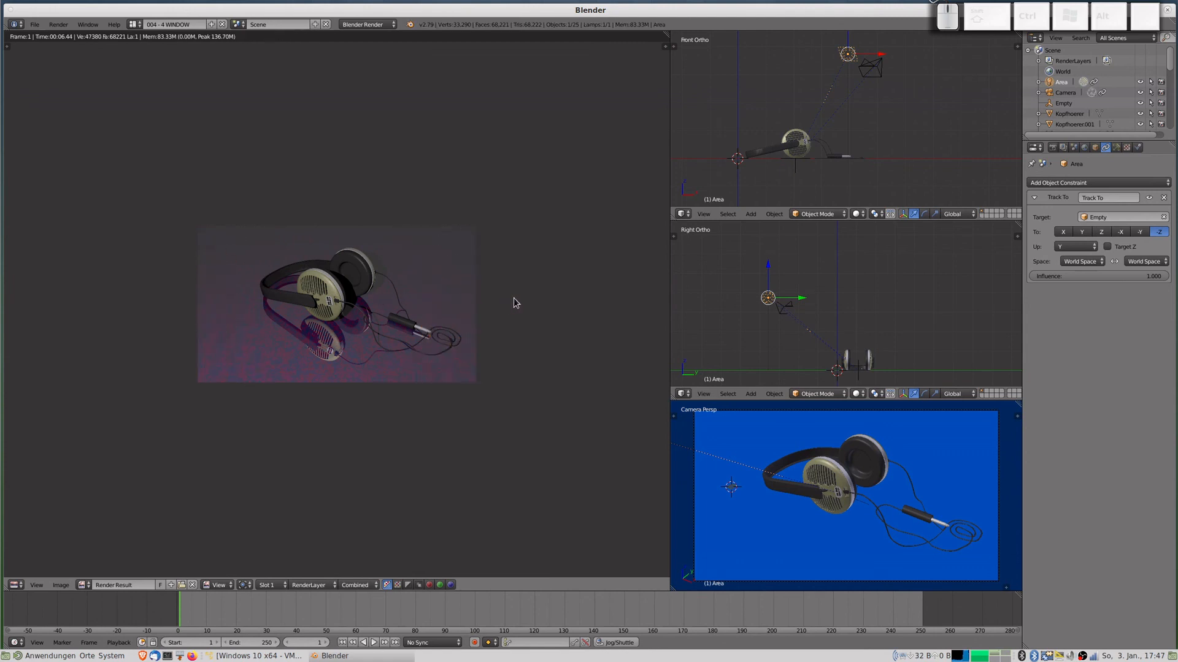
key("Escape")
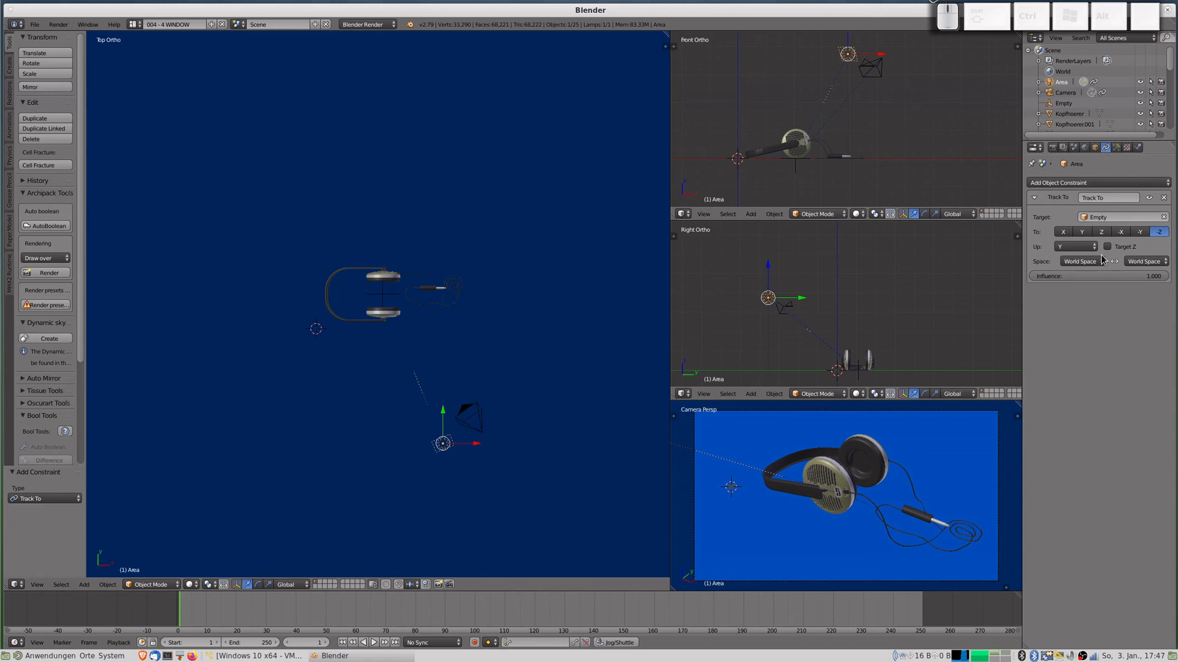
Set the Area lamp's shadow samples to 5 and render the scene again.
left_click(1116, 147)
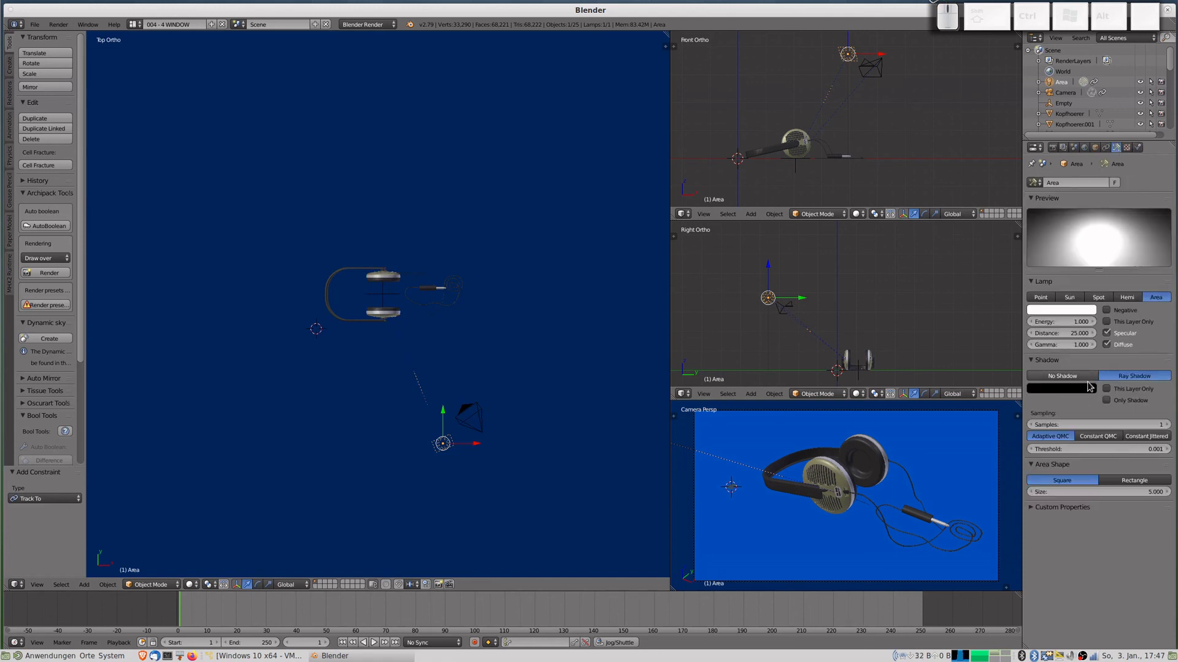
left_click(1105, 424)
type("5")
key("Return")
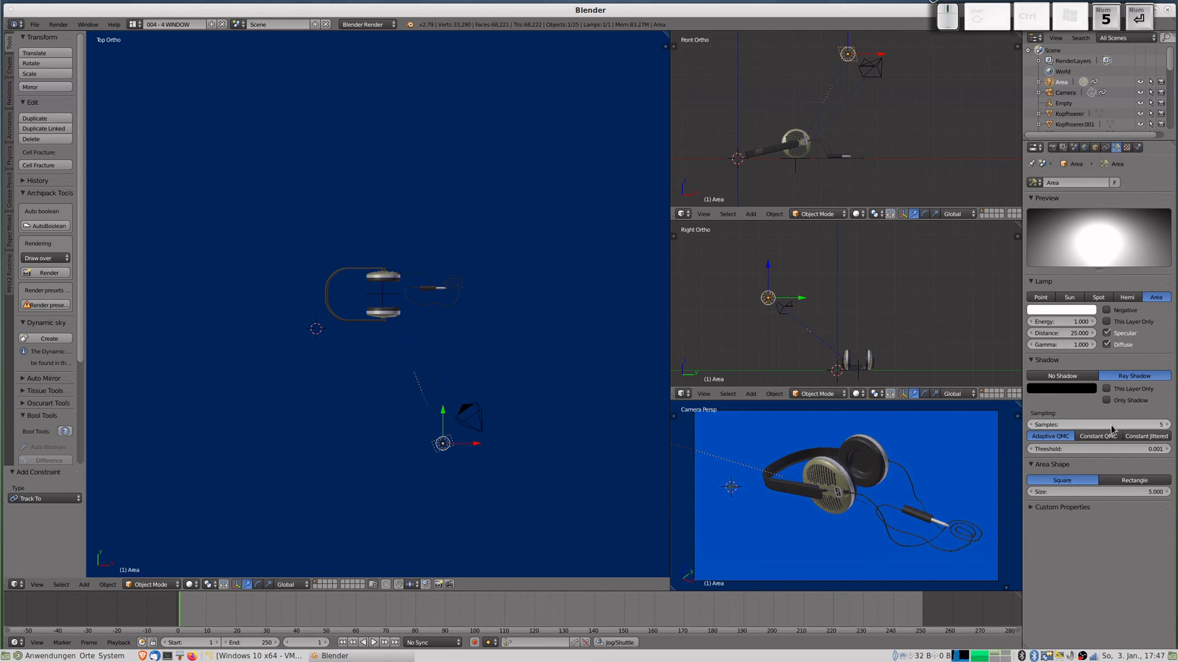
key("F12")
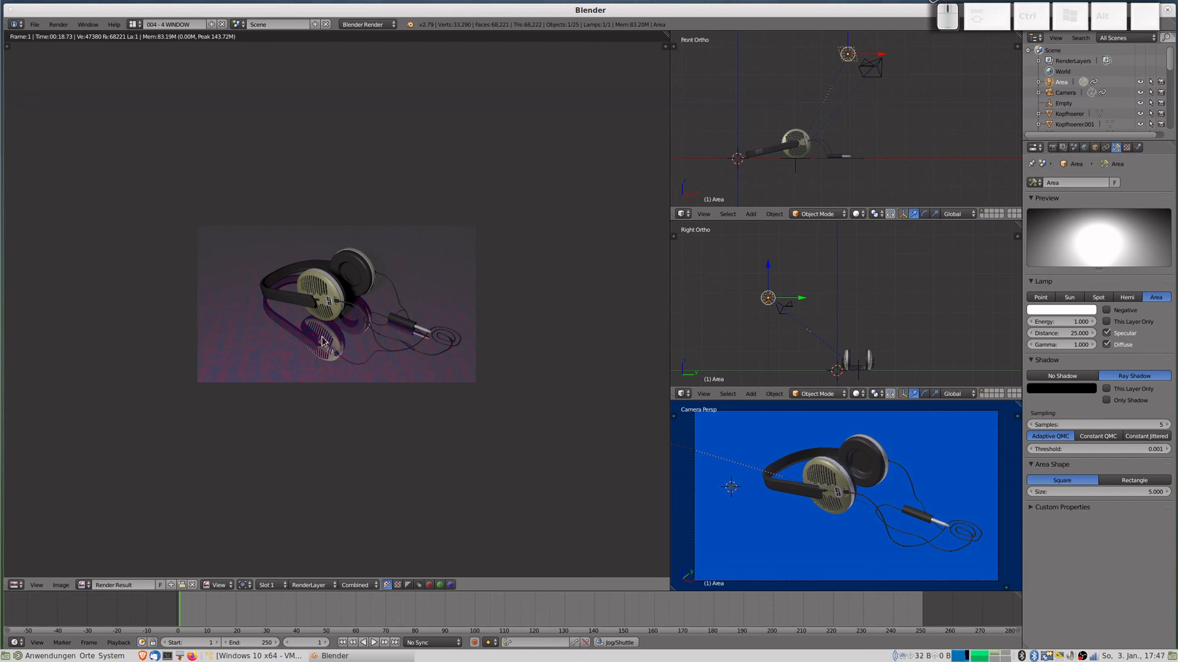
Close the render view and set the mirror reflectivity of the floor plane's material to 0.3.
key("Escape")
right_click(564, 317)
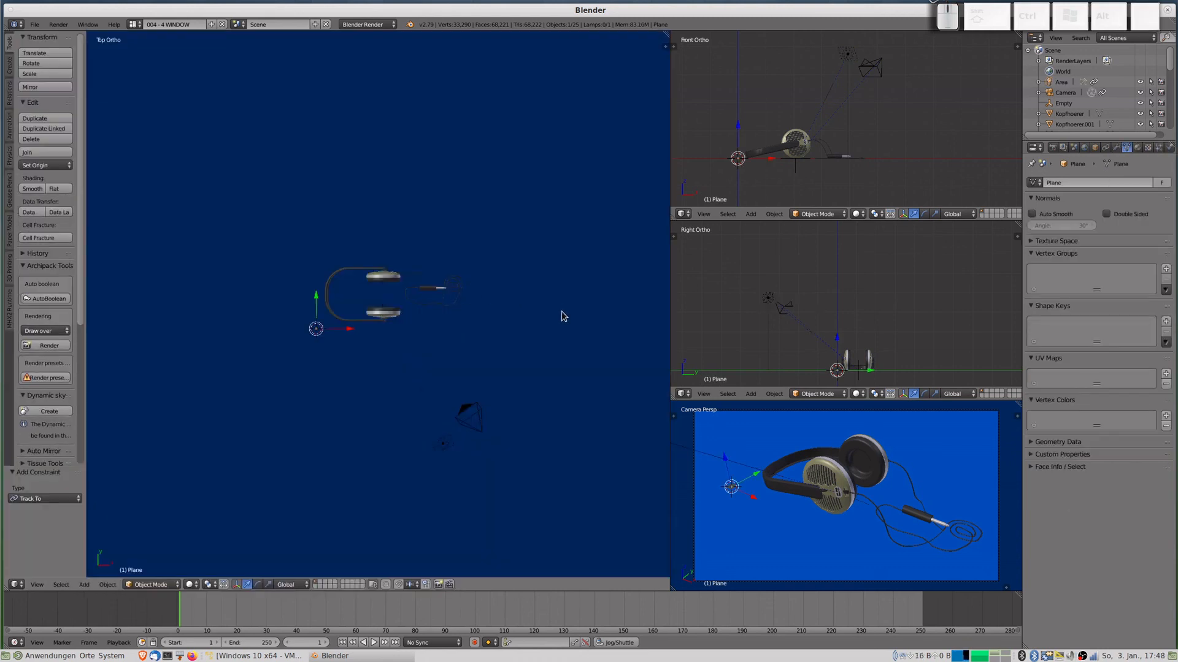
left_click(1137, 148)
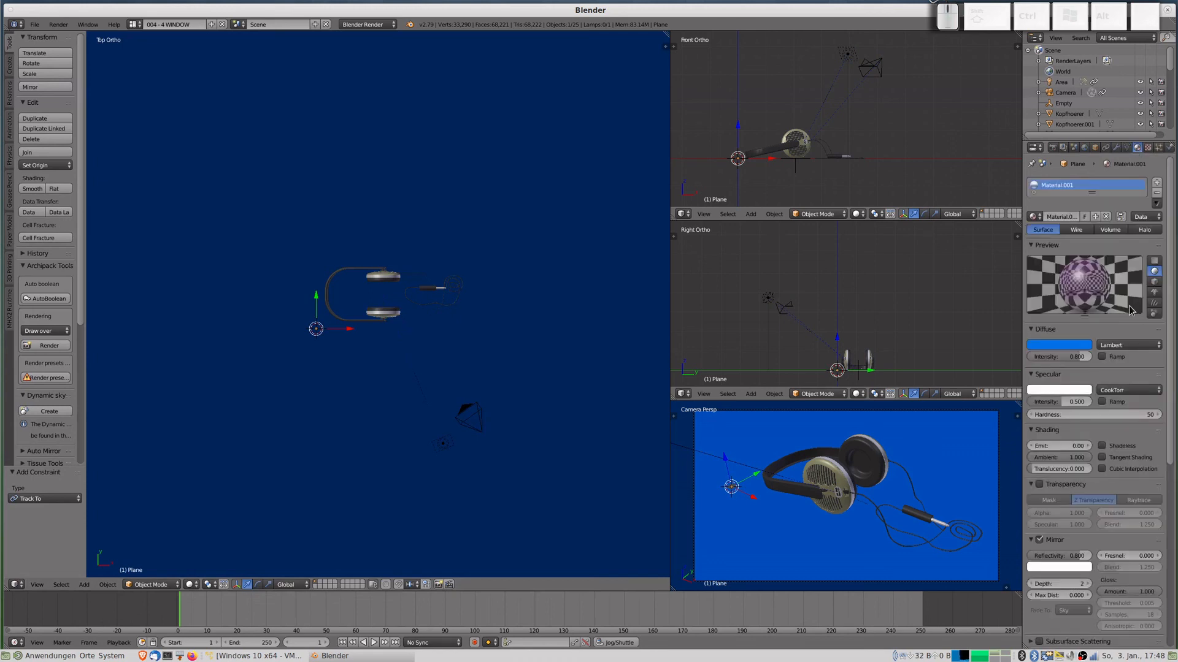
left_click(1066, 558)
type("0.3")
key("Return")
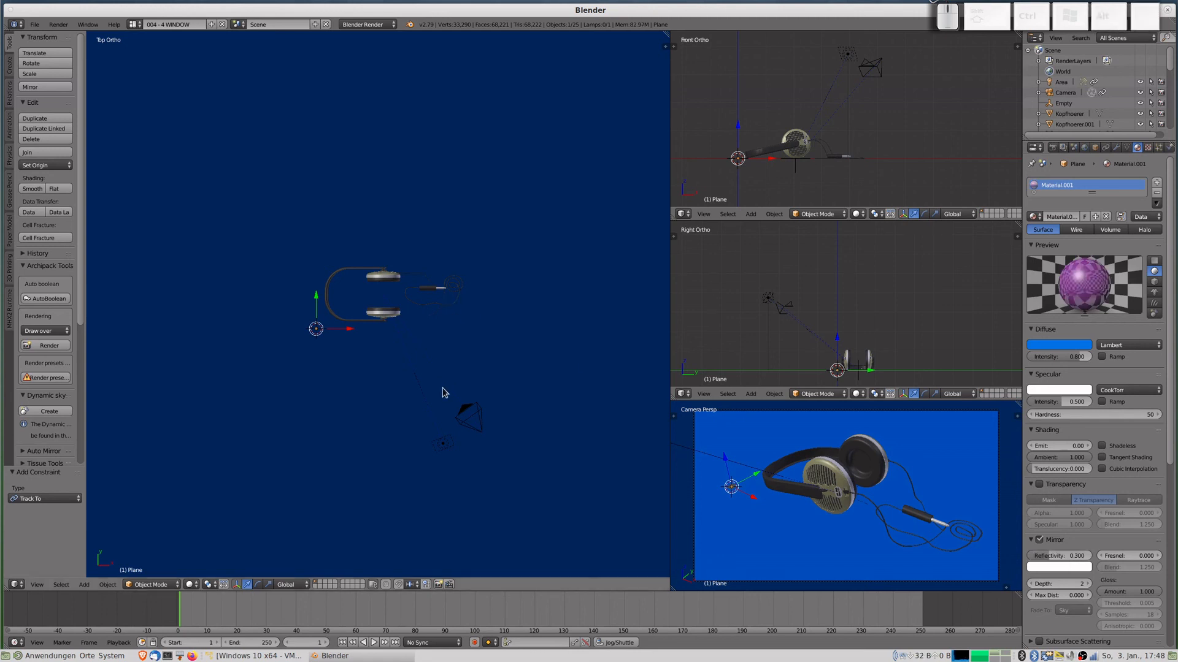
Render the scene to examine the floor's reflection and the headphones up close, and display the scene's render settings.
key("F12")
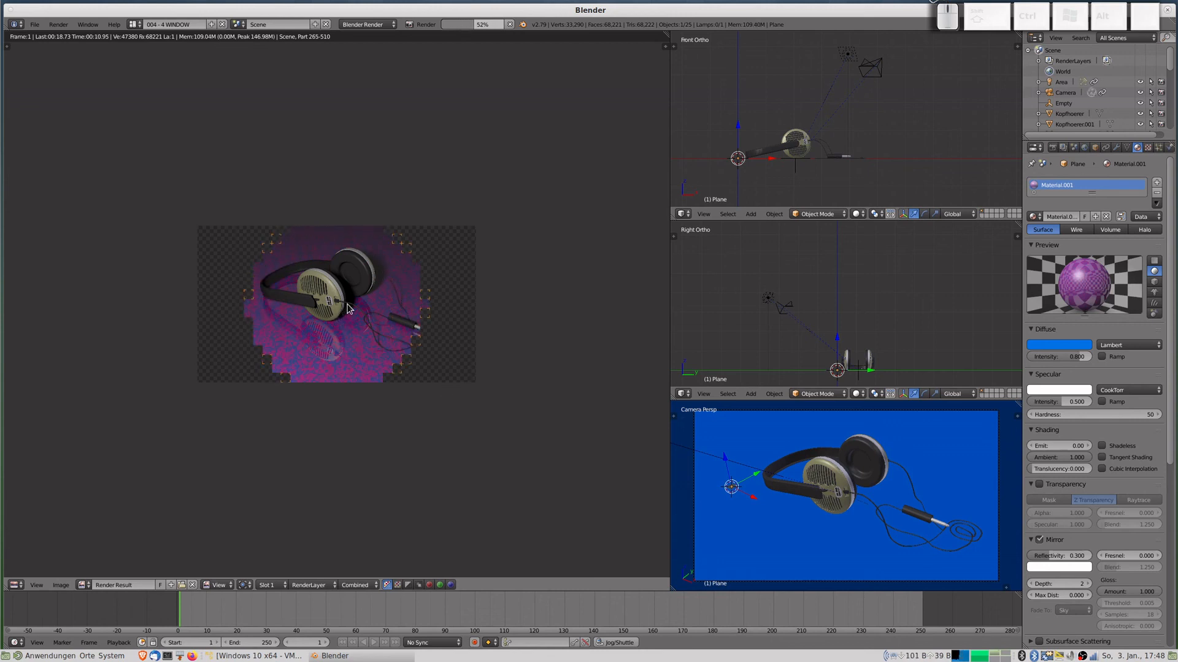
scroll(406, 264, "up", 3)
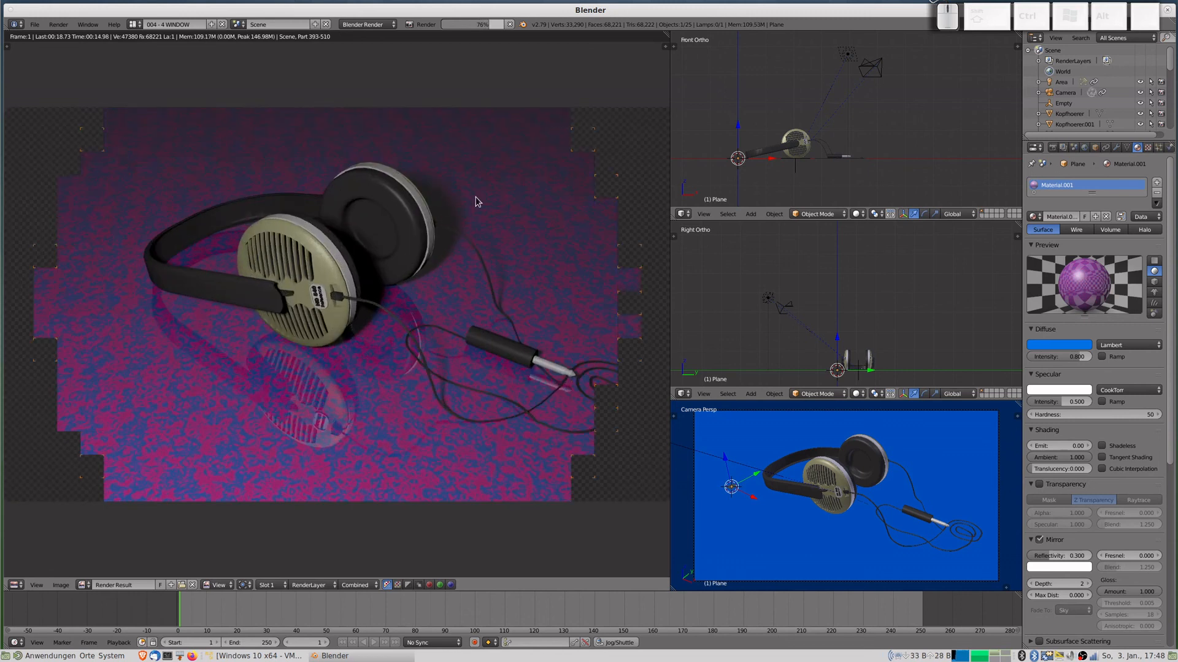
scroll(466, 203, "down", 2)
scroll(467, 203, "down", 2)
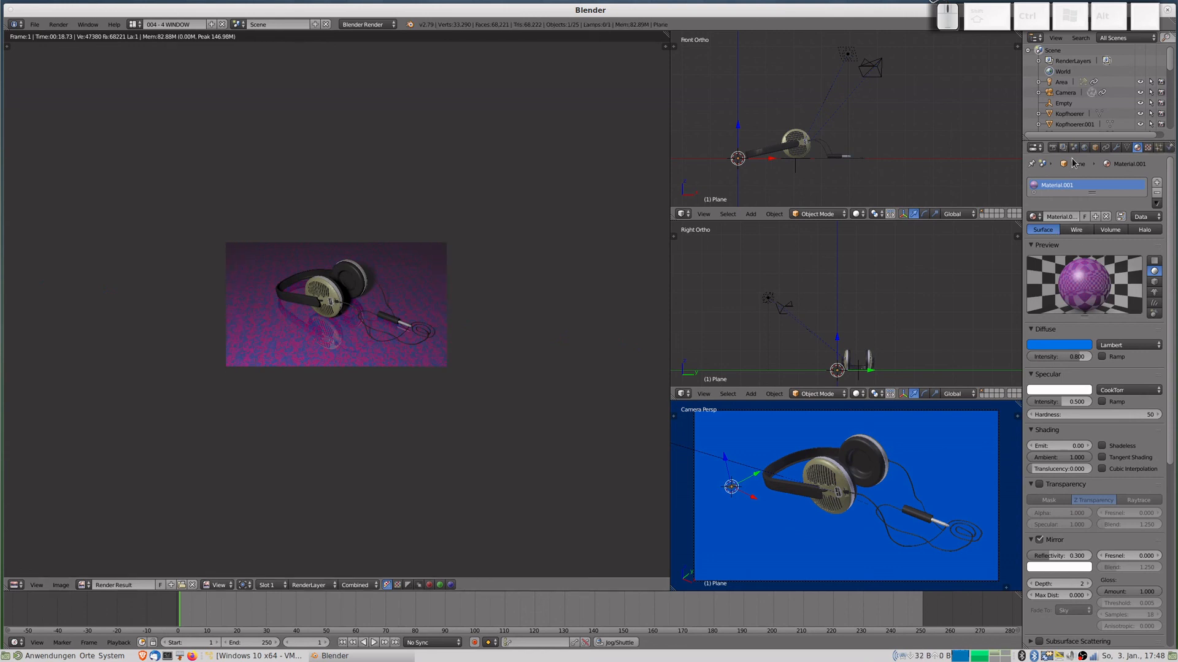
left_click(1053, 149)
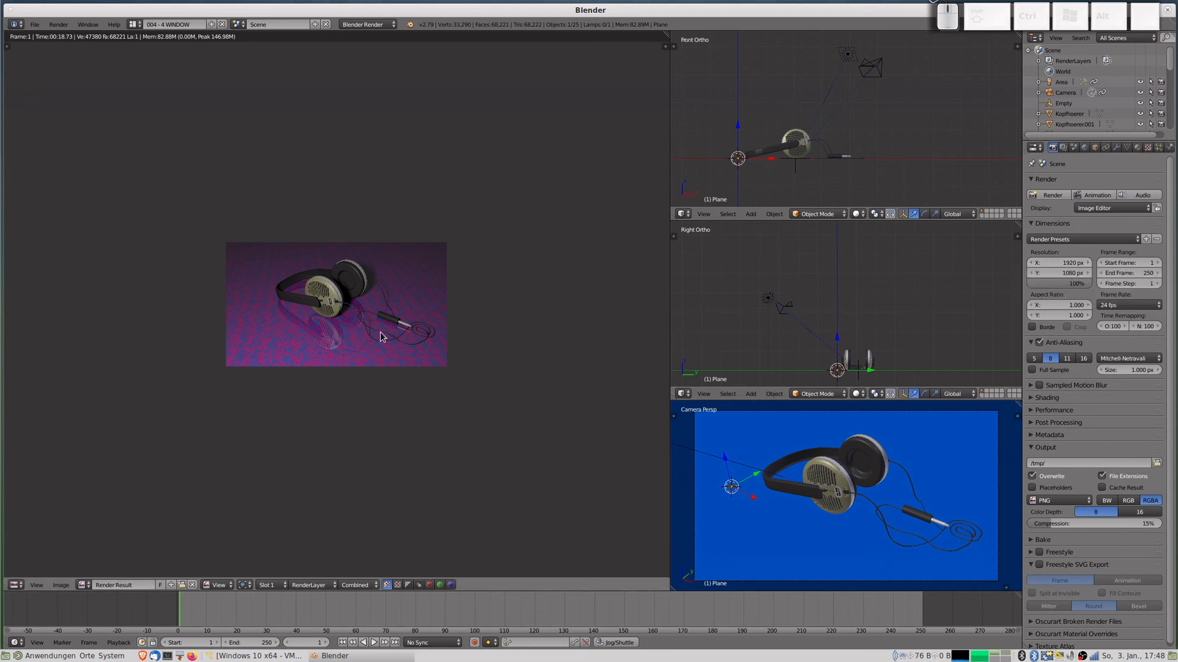
scroll(380, 335, "up", 5)
scroll(380, 334, "down", 2)
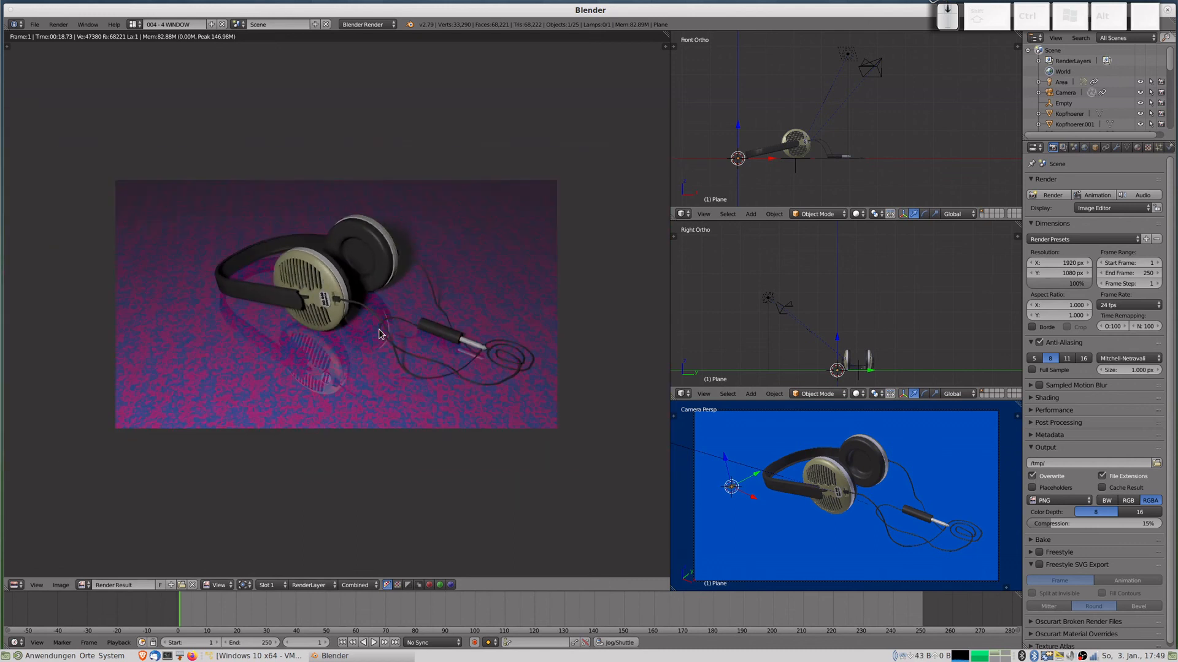